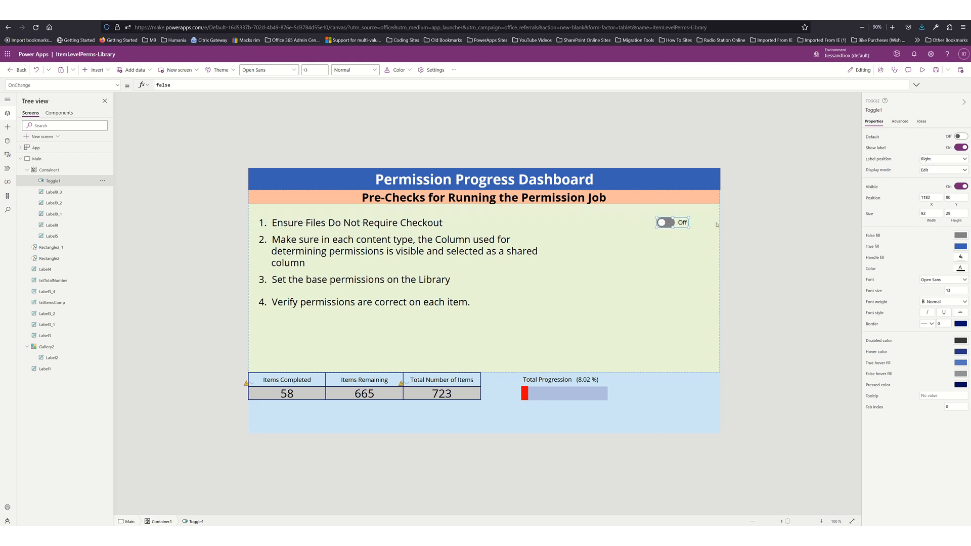
Step: Hide the label of the toggle beside the first pre-check and set the toggle's width to 60
left_click(959, 148)
left_click(935, 213)
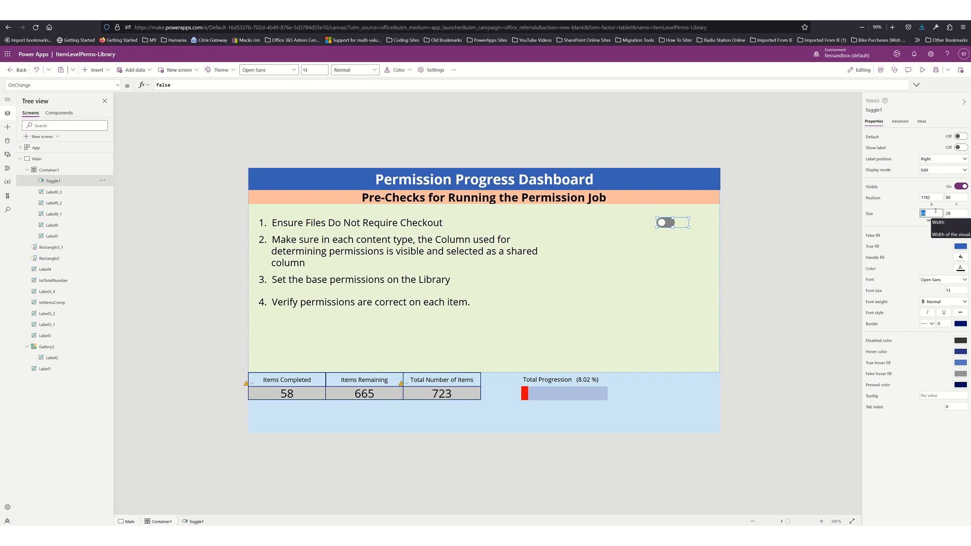
type("40")
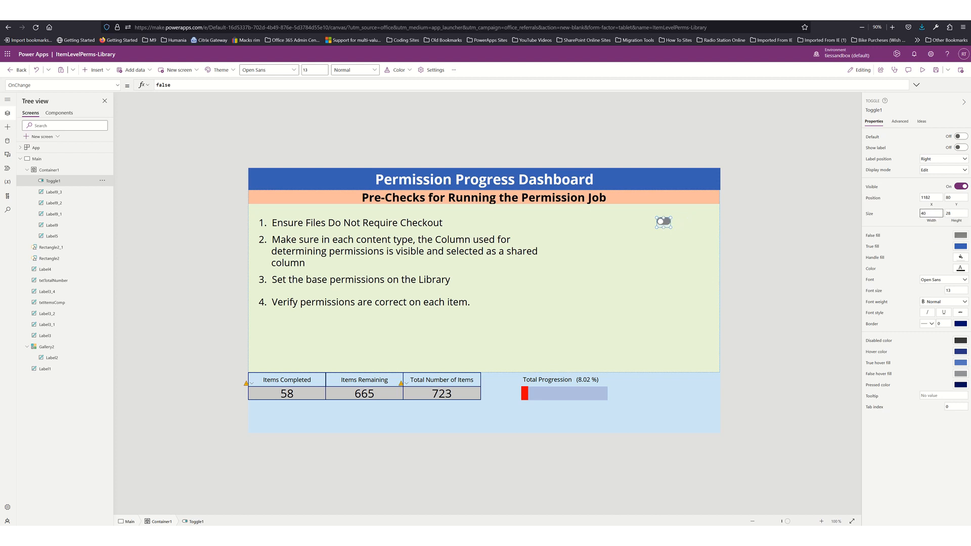
left_click(935, 211)
type("60")
left_click(676, 255)
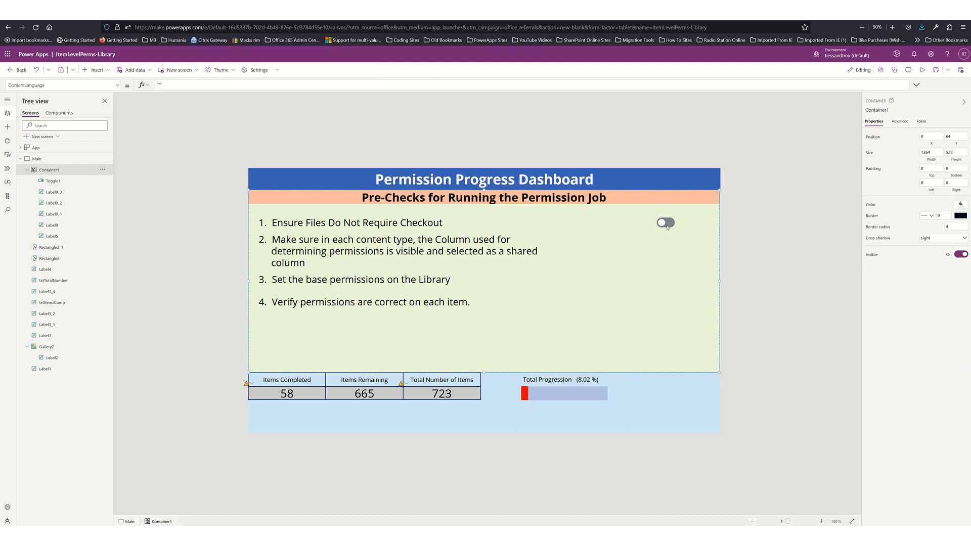
left_click(667, 223)
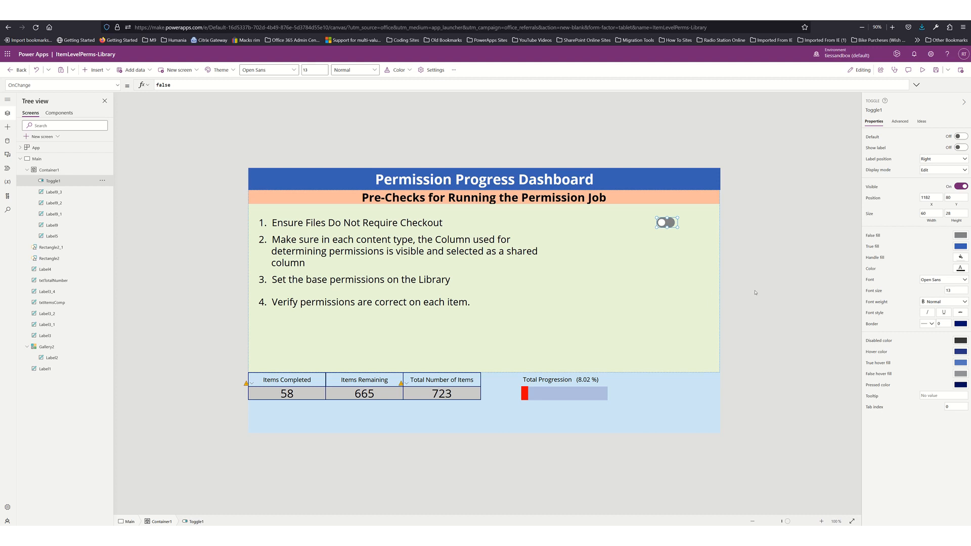
Step: Set the toggle's FalseFill property to Color.Red
left_click(900, 121)
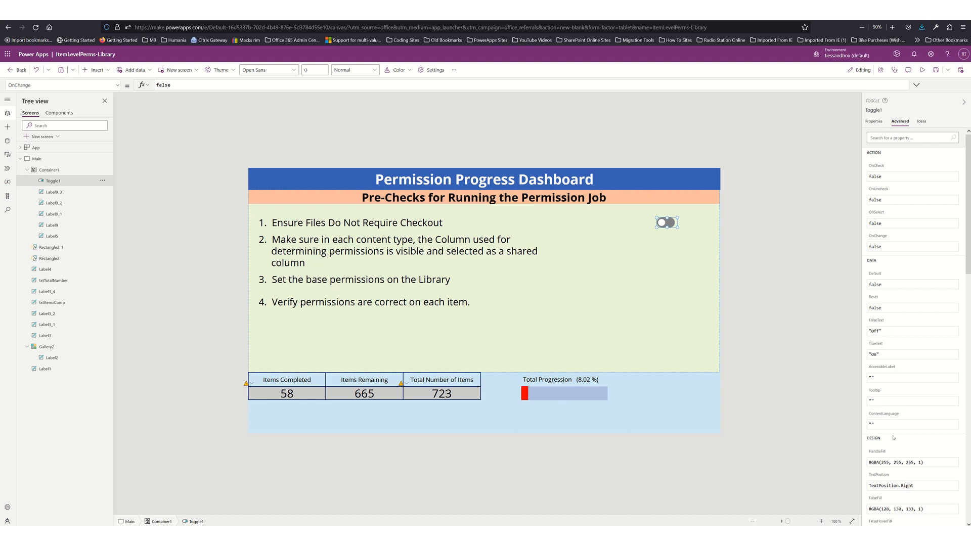
scroll(898, 450, "down", 1)
scroll(898, 450, "down", 5)
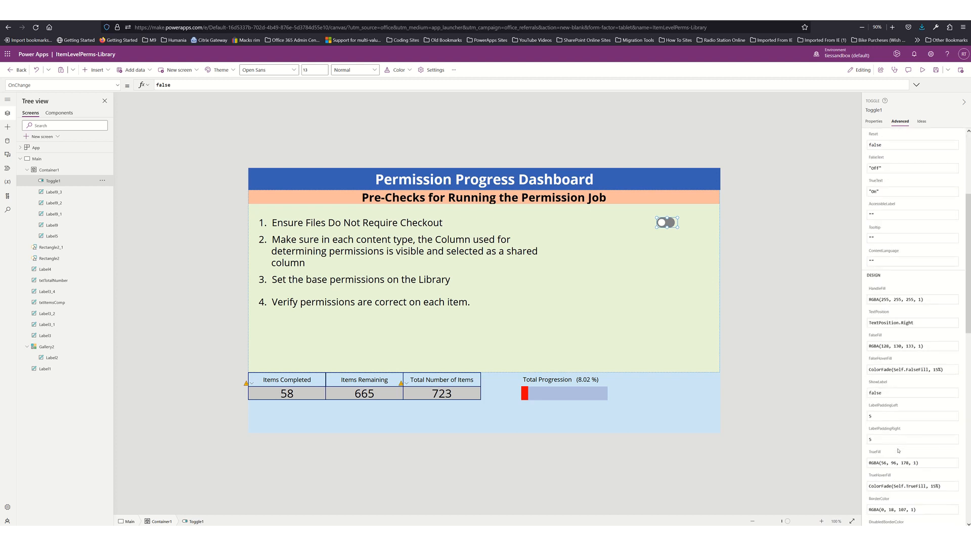
scroll(898, 451, "down", 3)
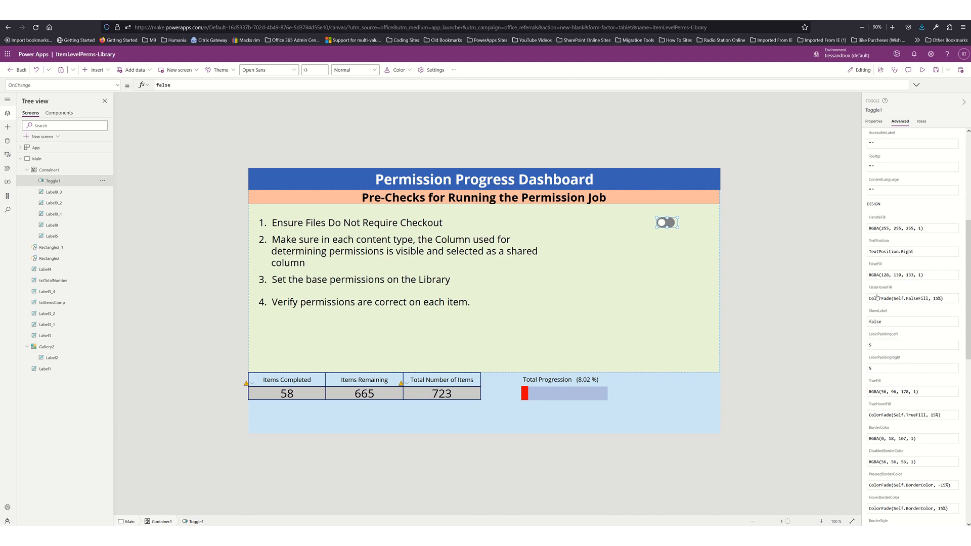
left_click(932, 274)
key("ctrl+a")
type("Color.Red")
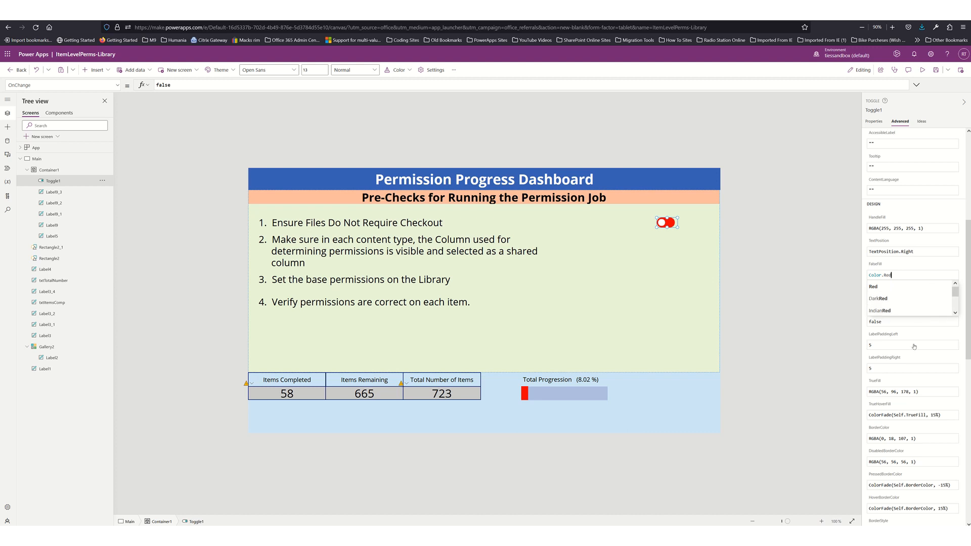
Step: Set the toggle's TrueFill property to Color.Green and test the toggle by switching it on and off
left_click(925, 396)
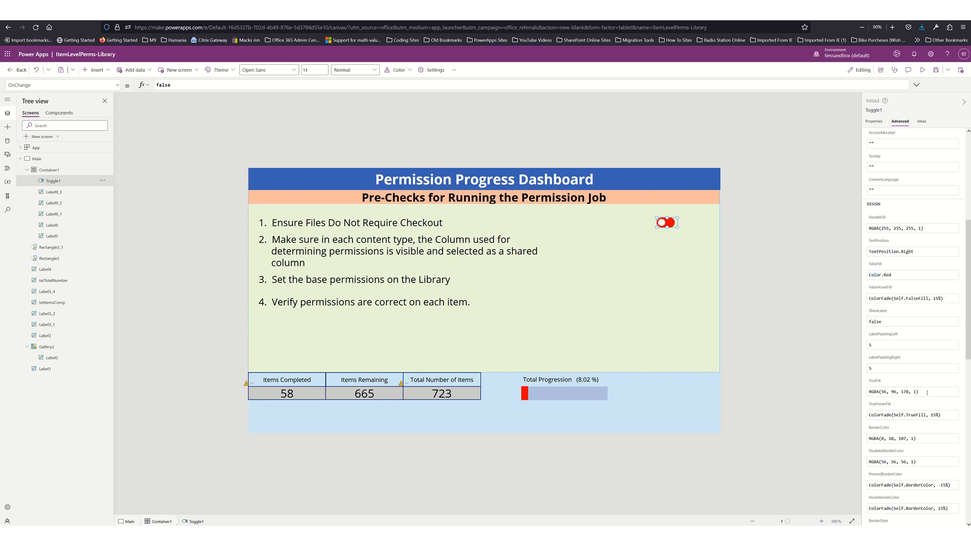
key("ctrl+a")
type("Color.Green")
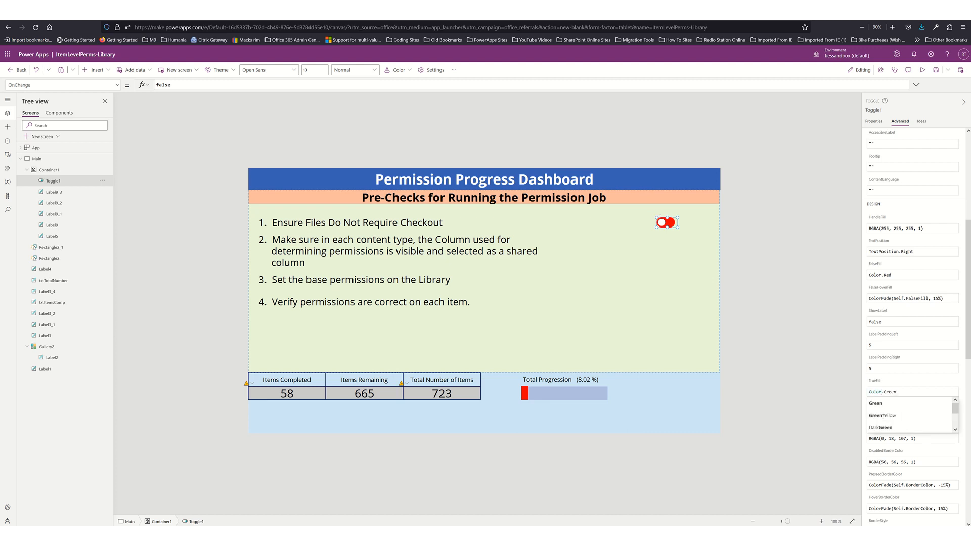
key("Return")
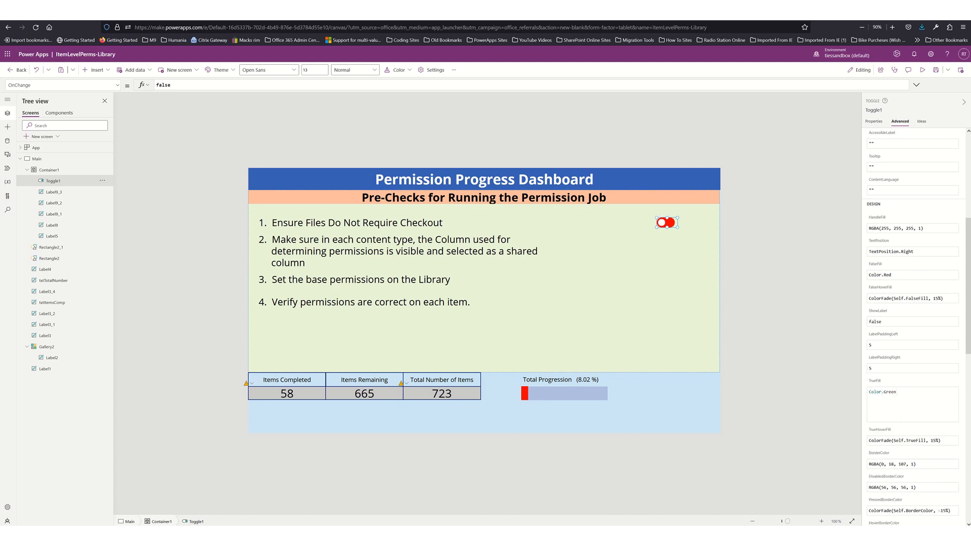
key("BackSpace")
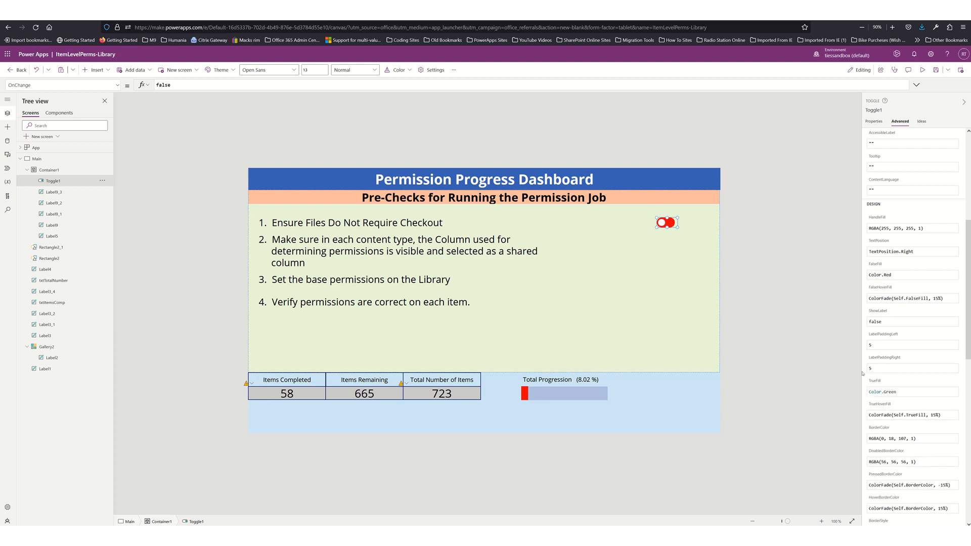
left_click(904, 332)
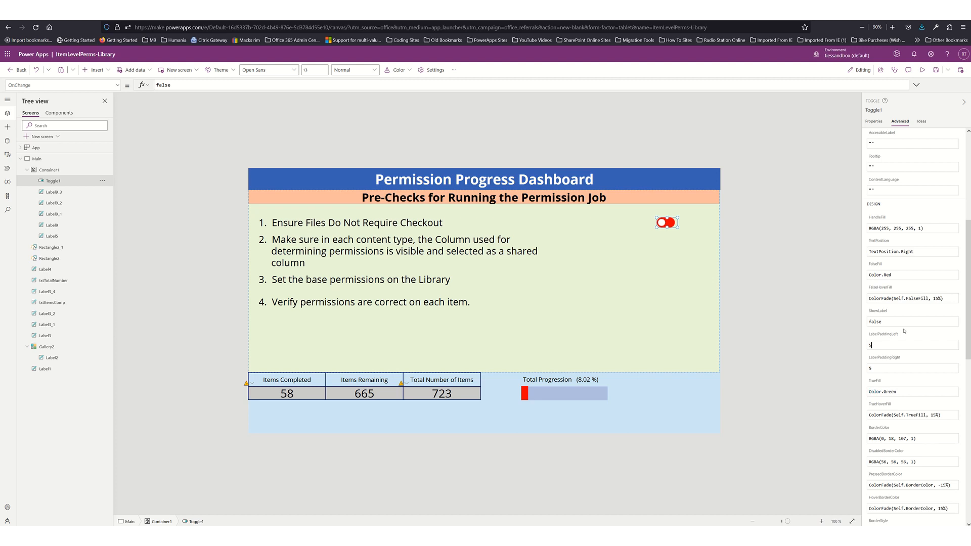
left_click(664, 223, "alt")
left_click(664, 222, "alt")
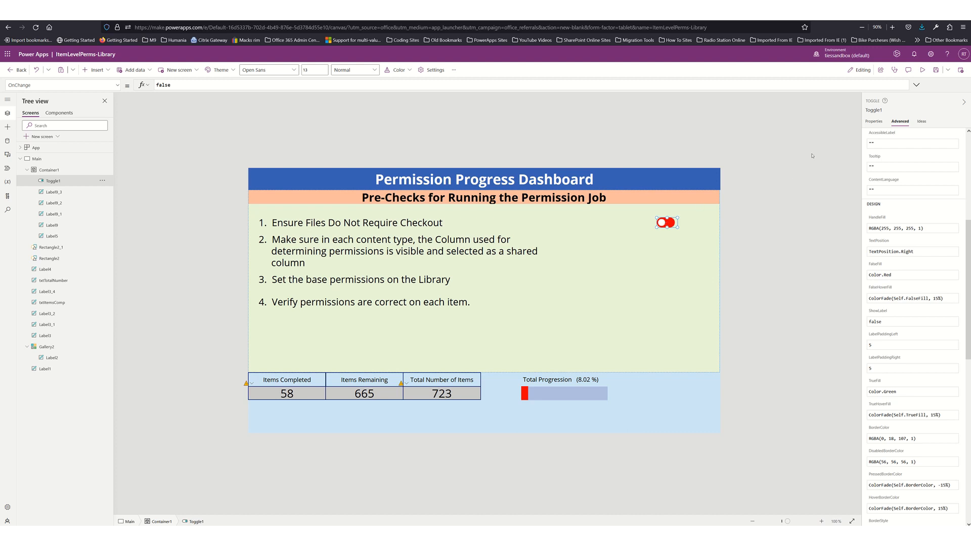
Step: Replace the toggle's OnCheck formula with the start of a Patch call: Patch(SourceLibraryNames,Gallery1.Selected,
scroll(886, 157, "up", 5)
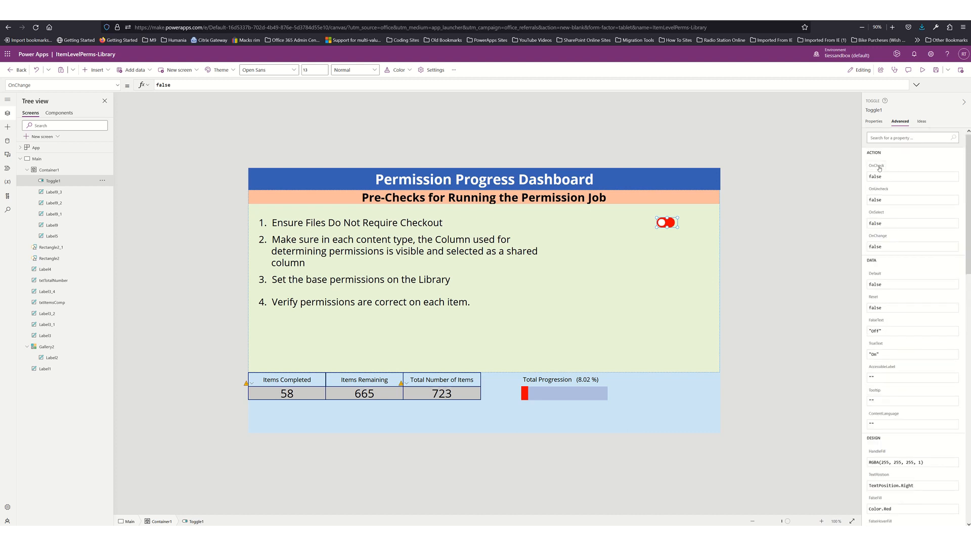
left_click(880, 172)
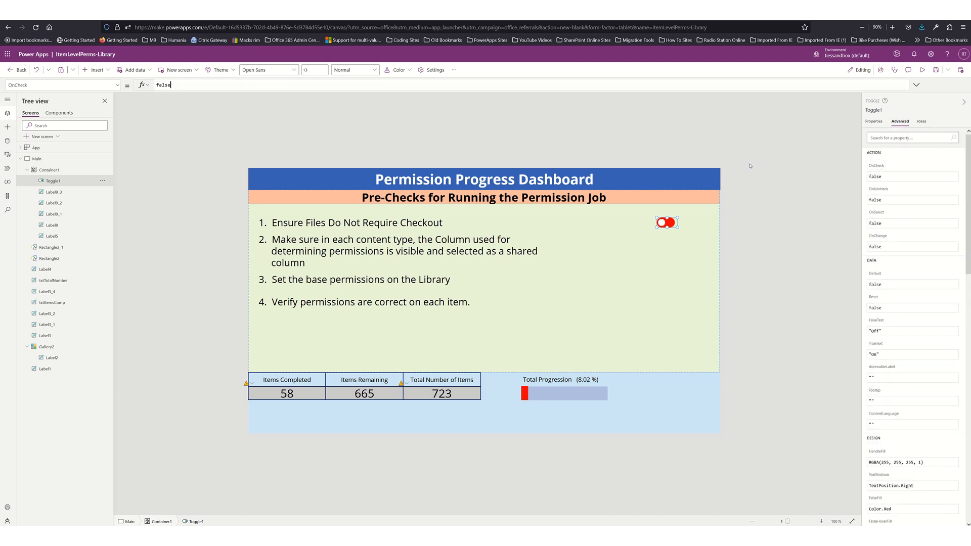
double_click(274, 84)
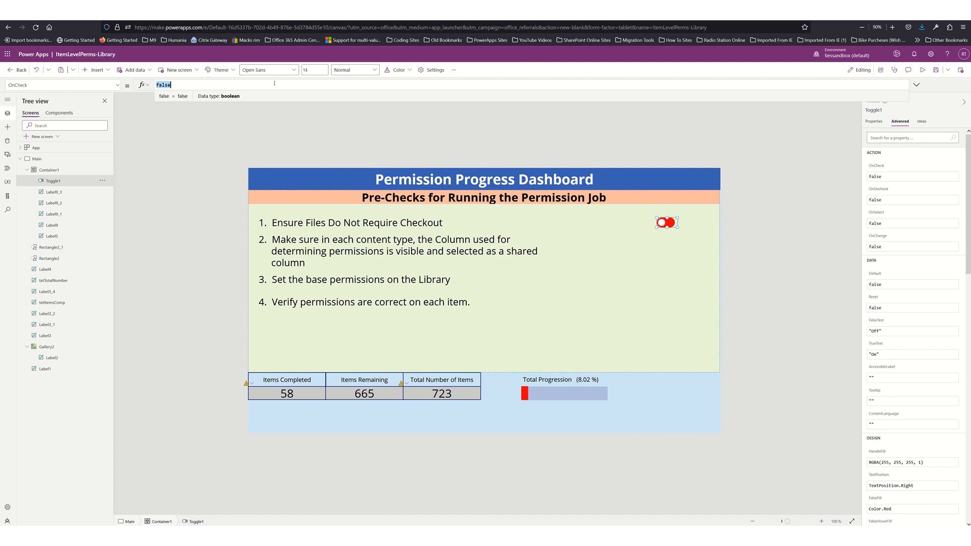
type("Patc")
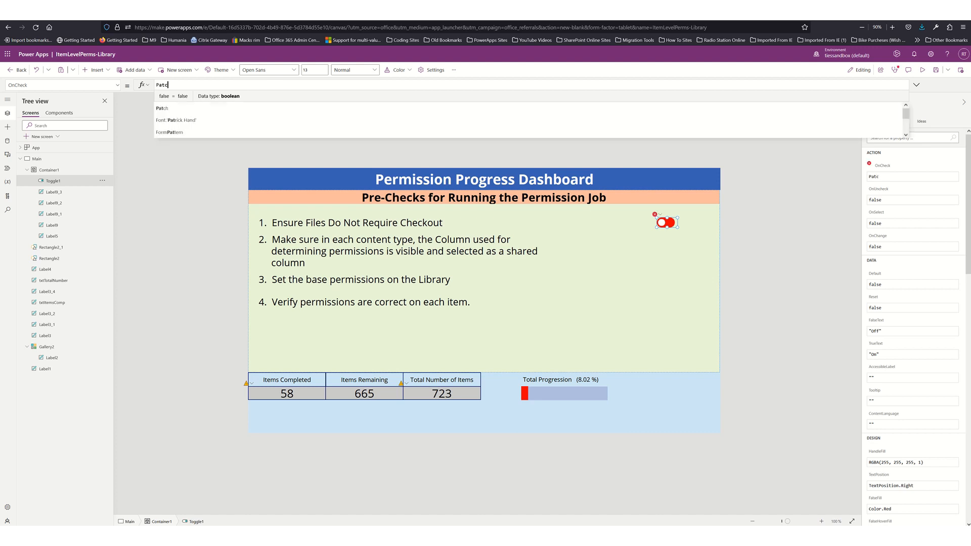
type("h(")
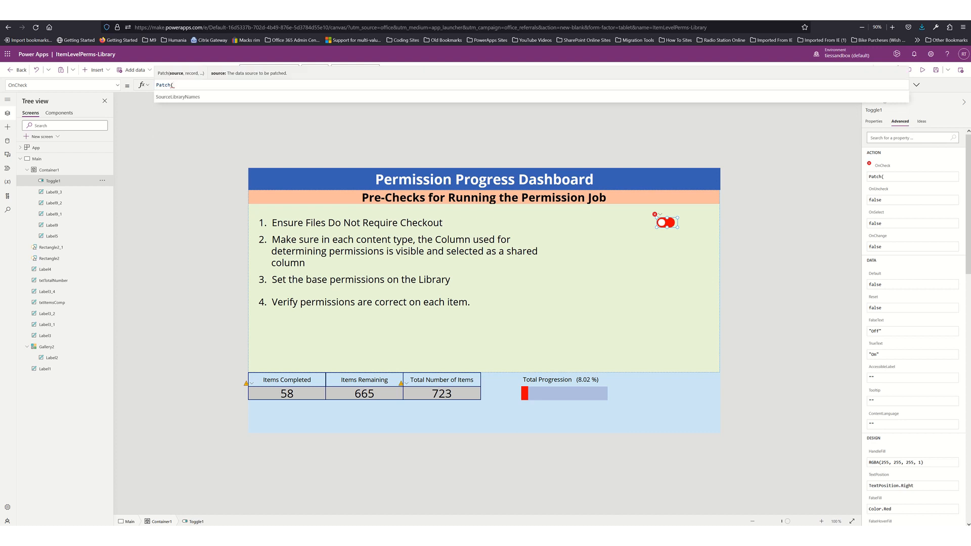
type("SourceLibraryNames")
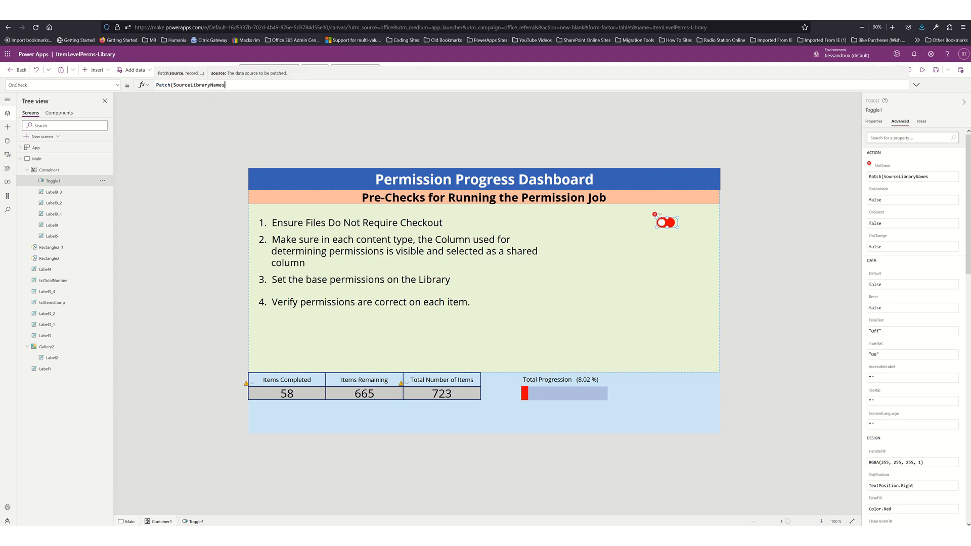
type(",")
type("Ga")
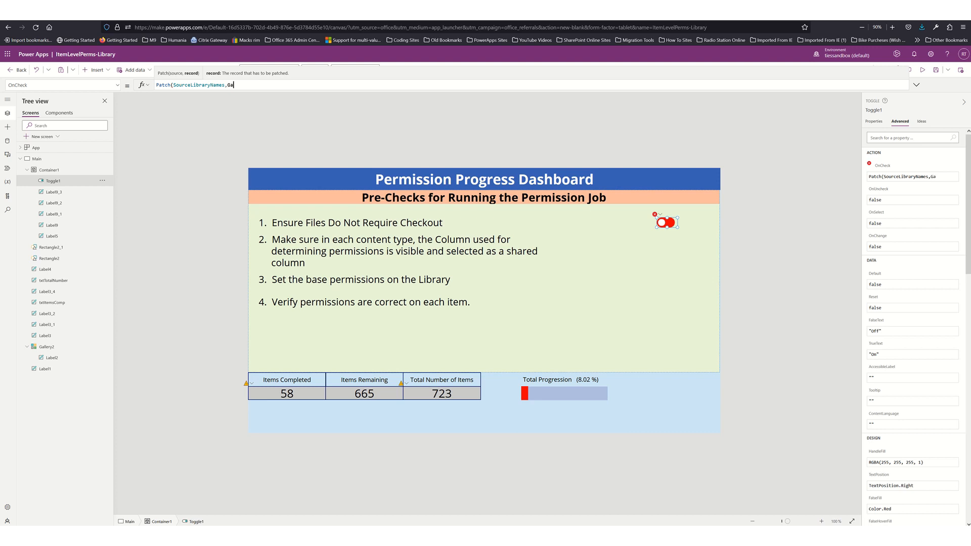
type("llery1.Selected")
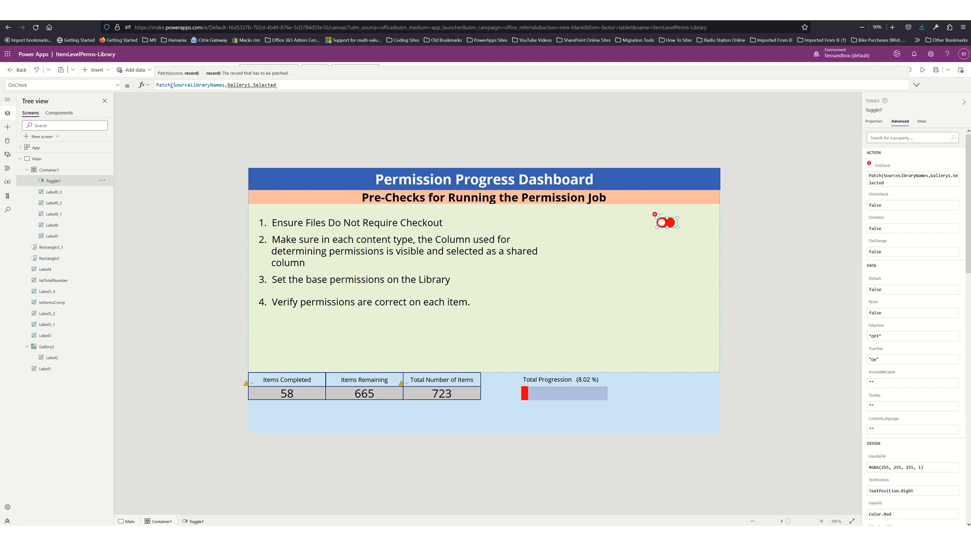
type(",")
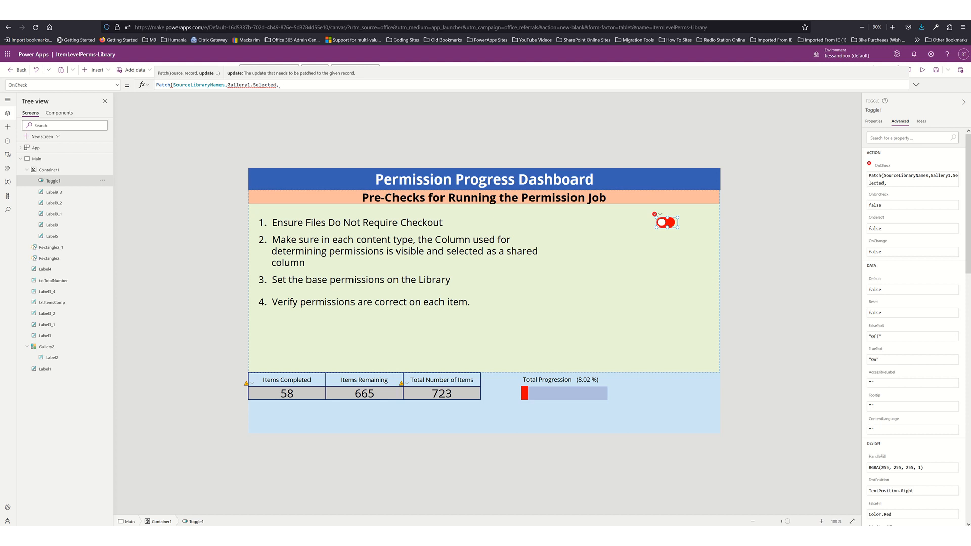
Step: Correct the record argument in the OnCheck Patch formula to Gallery2.Selected and check that reference's evaluation
left_click(267, 85)
key("BackSpace")
type("2")
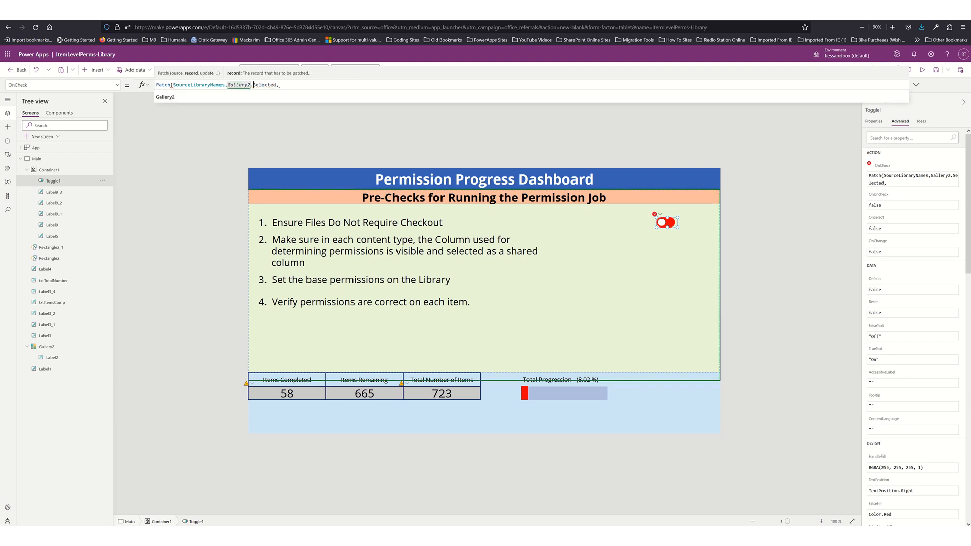
key("Right")
key("Right")
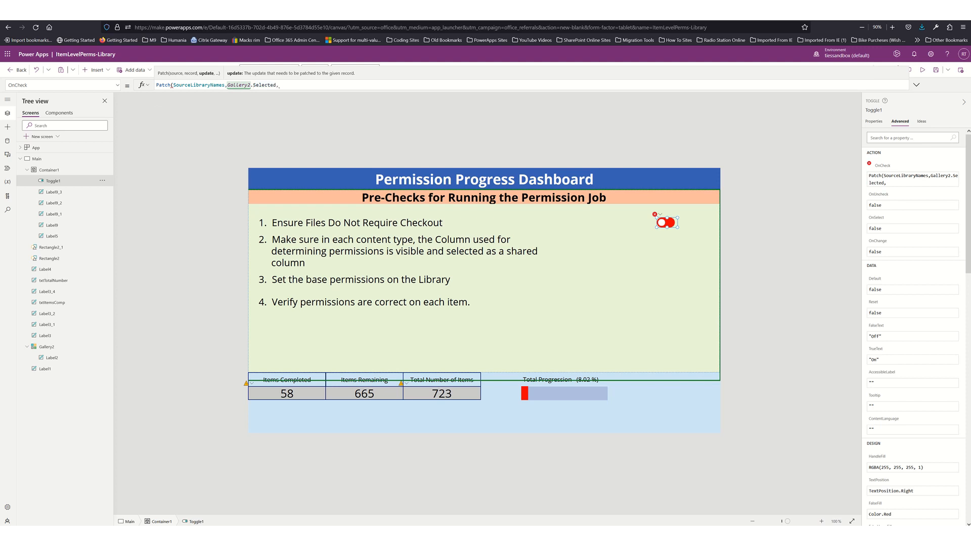
key("Left")
key("ctrl+shift+Left")
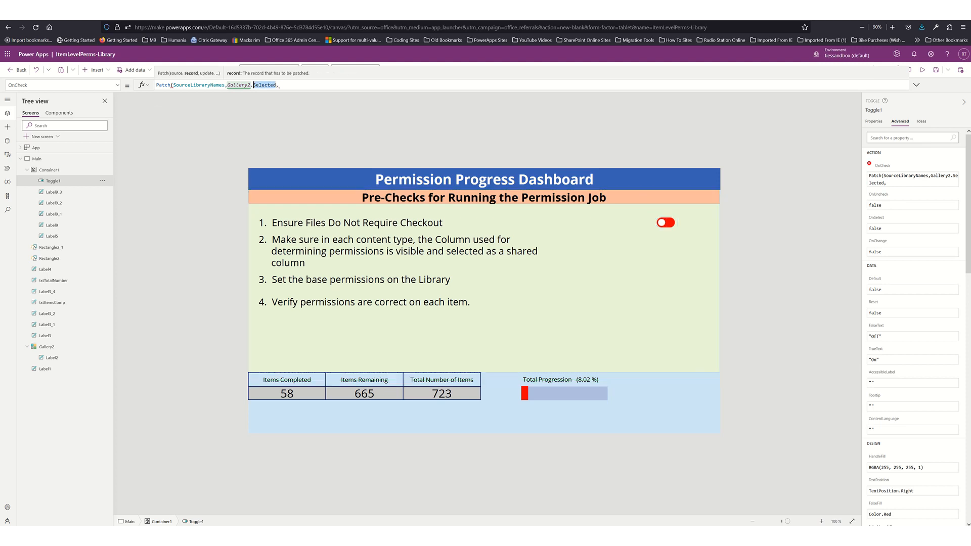
key("shift+Left")
key("ctrl+shift+Left")
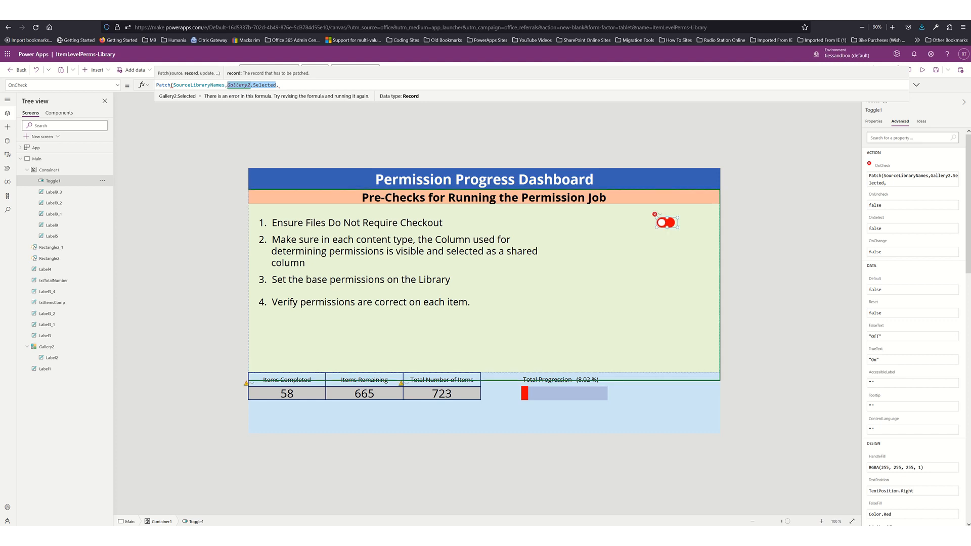
key("Right")
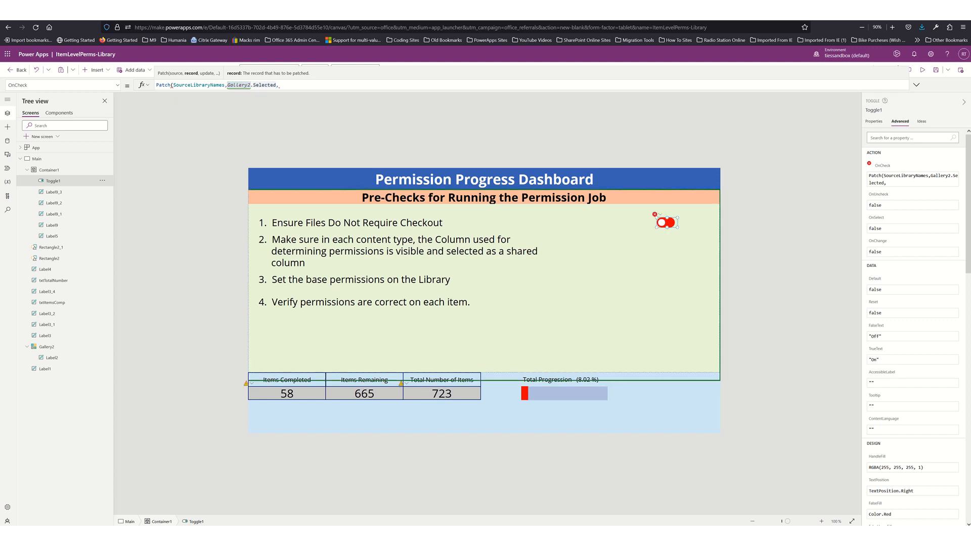
Step: Complete the OnCheck Patch formula with the update record {Step1:true}, close the call and copy the whole formula
type(",")
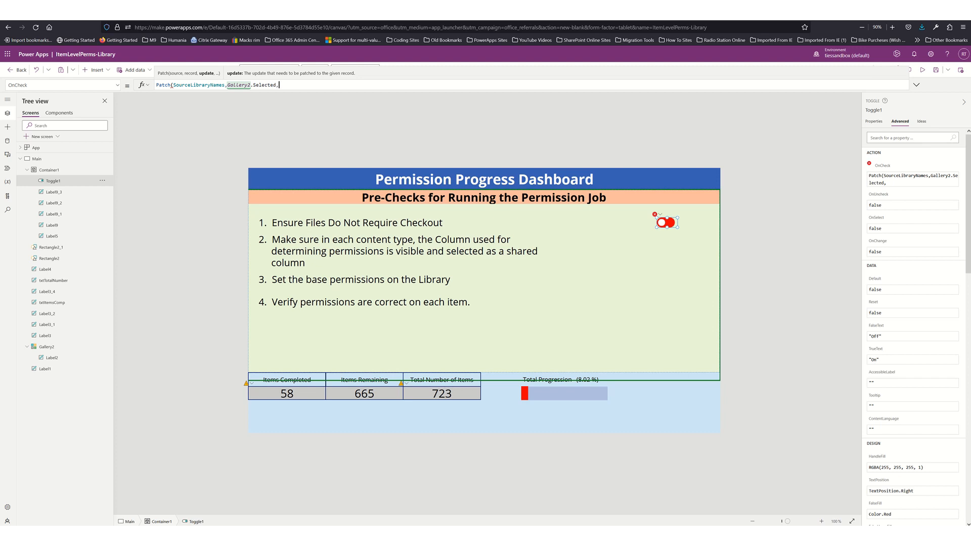
type("{")
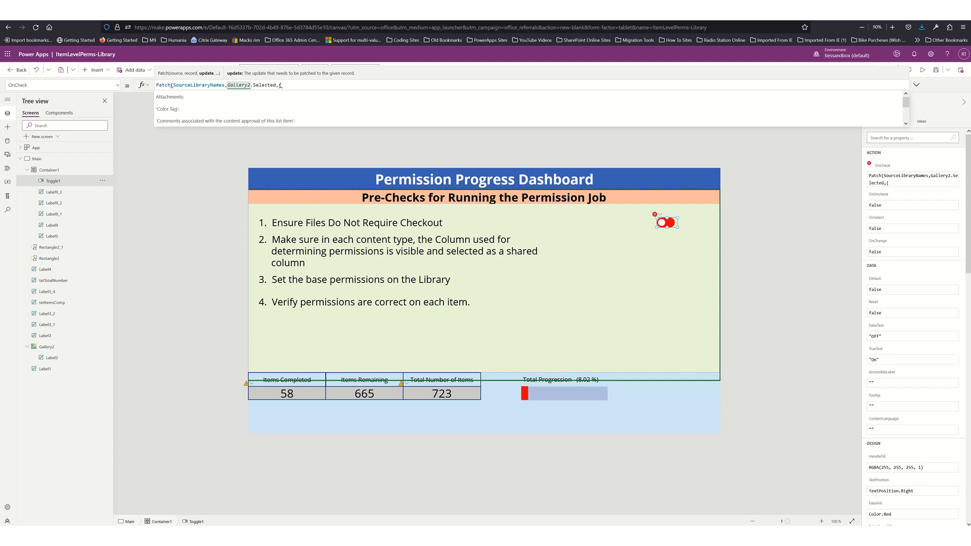
type("step")
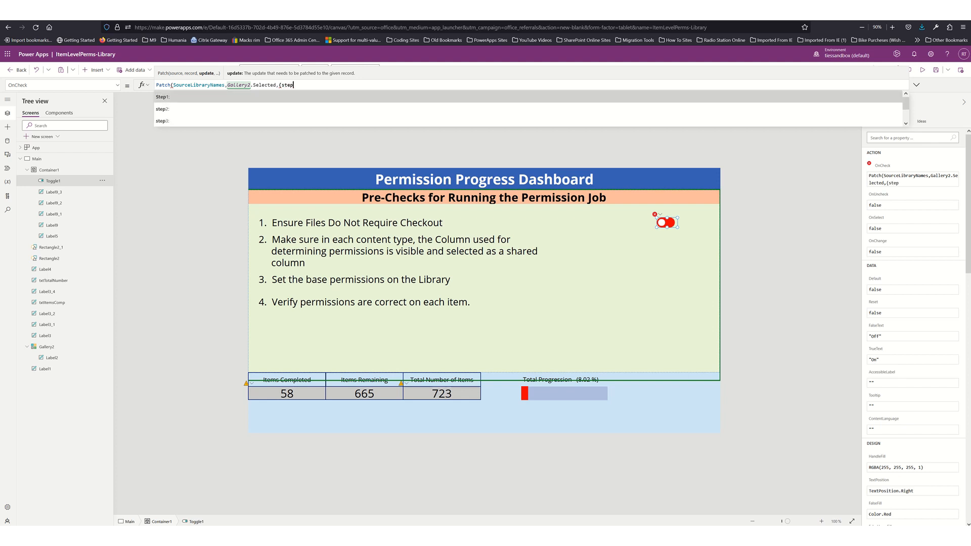
key("Tab")
type(":")
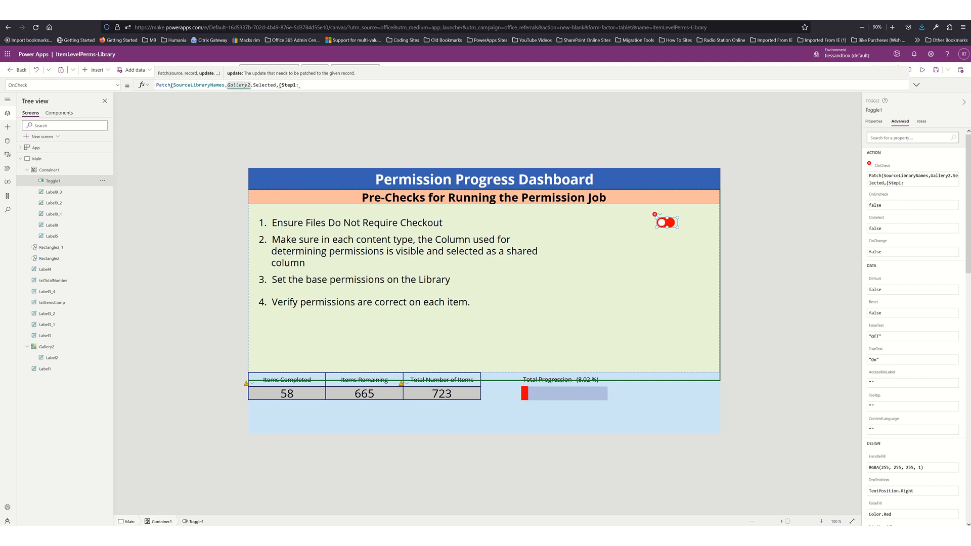
type("true")
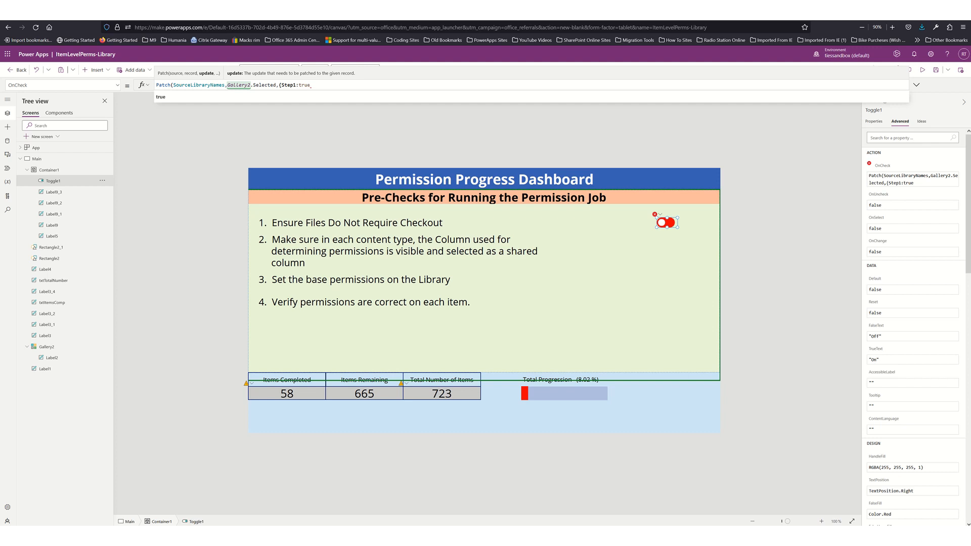
type(")")
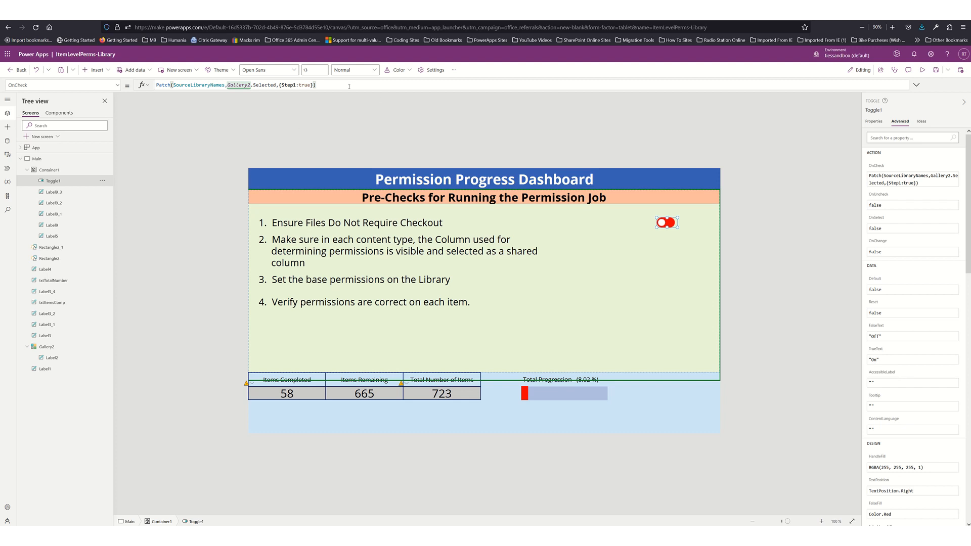
key("ctrl+a")
key("ctrl+c")
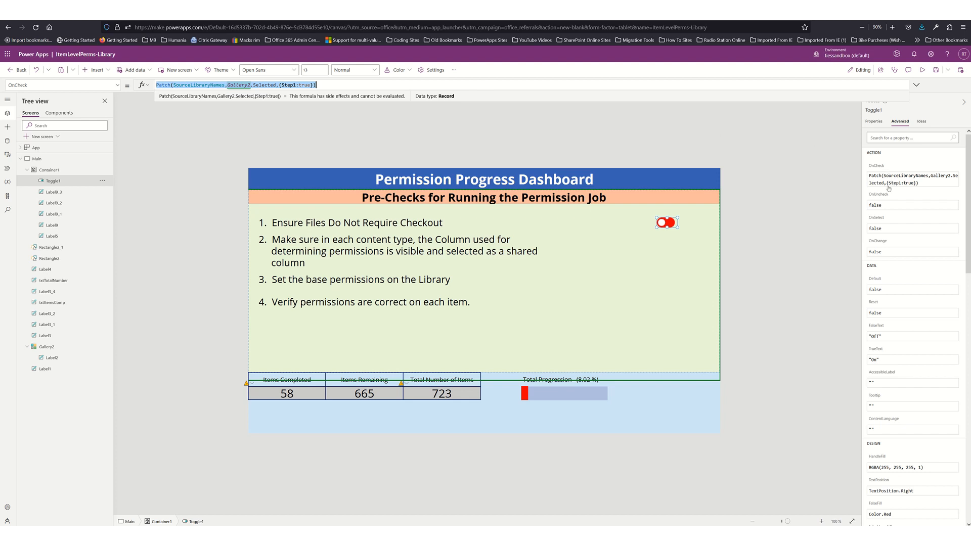
Step: Paste the copied Patch formula into the toggle's OnUncheck property and change its update record to {Step1:false}
left_click(885, 205)
left_click(677, 82)
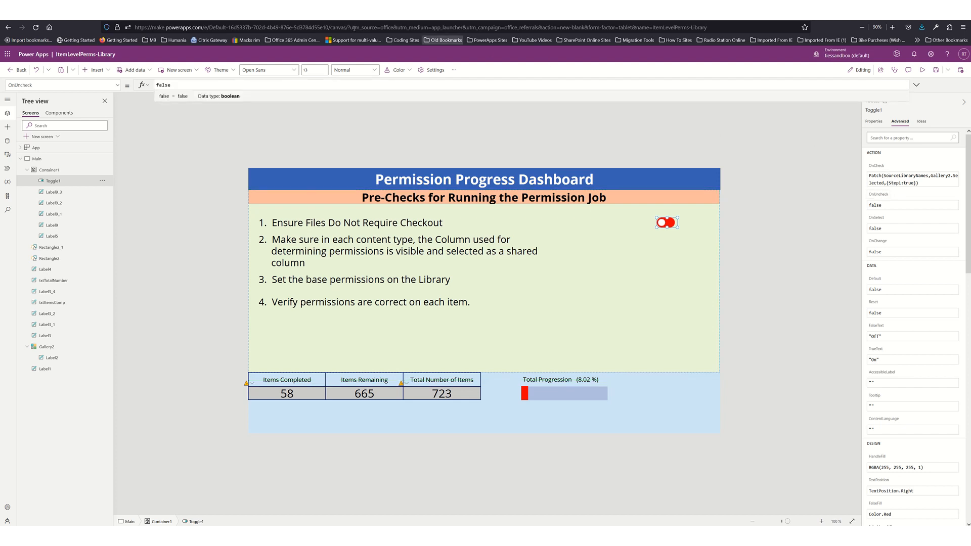
key("ctrl+a")
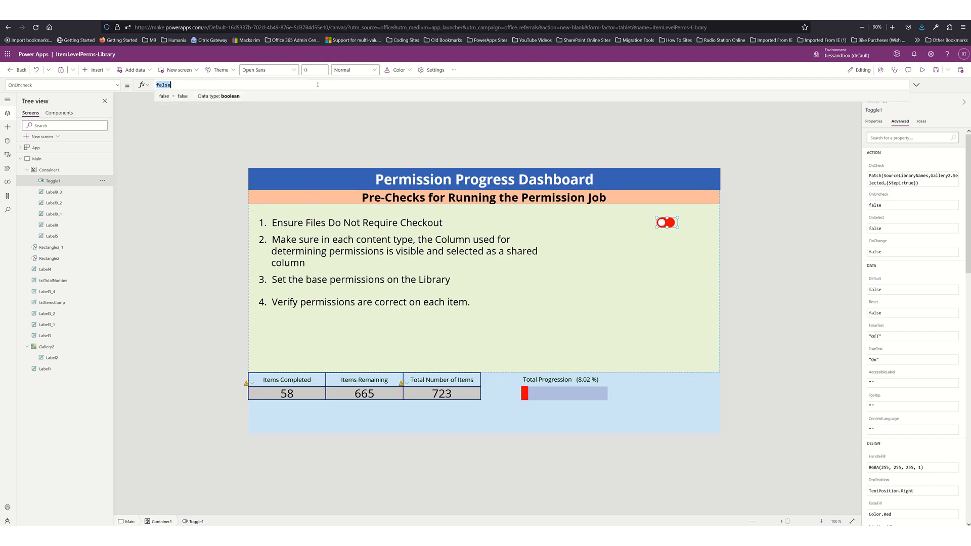
key("ctrl+v")
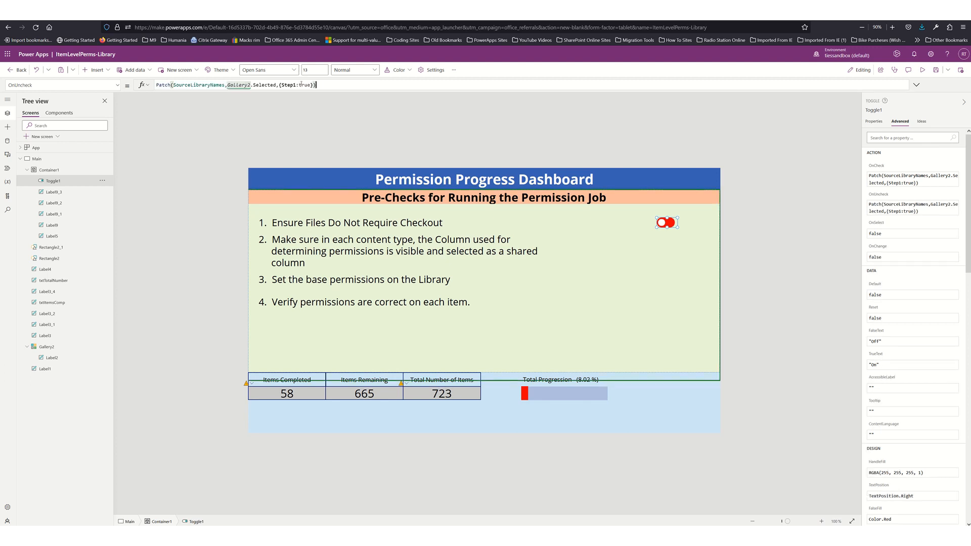
double_click(304, 85)
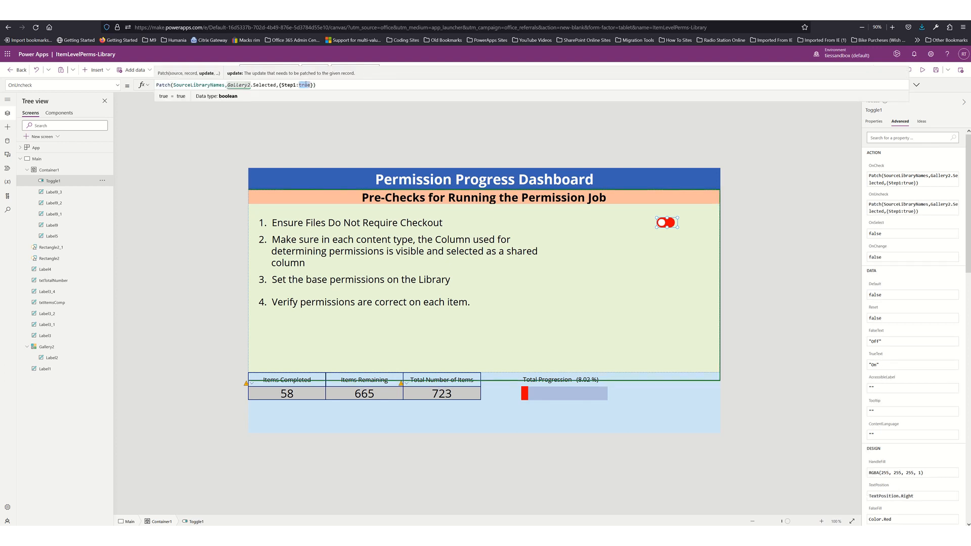
type("F")
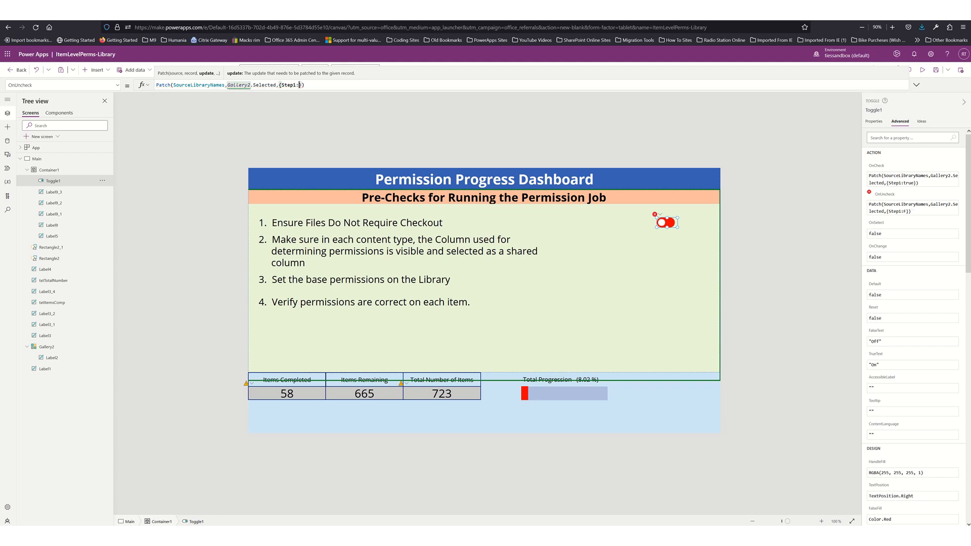
type("alse")
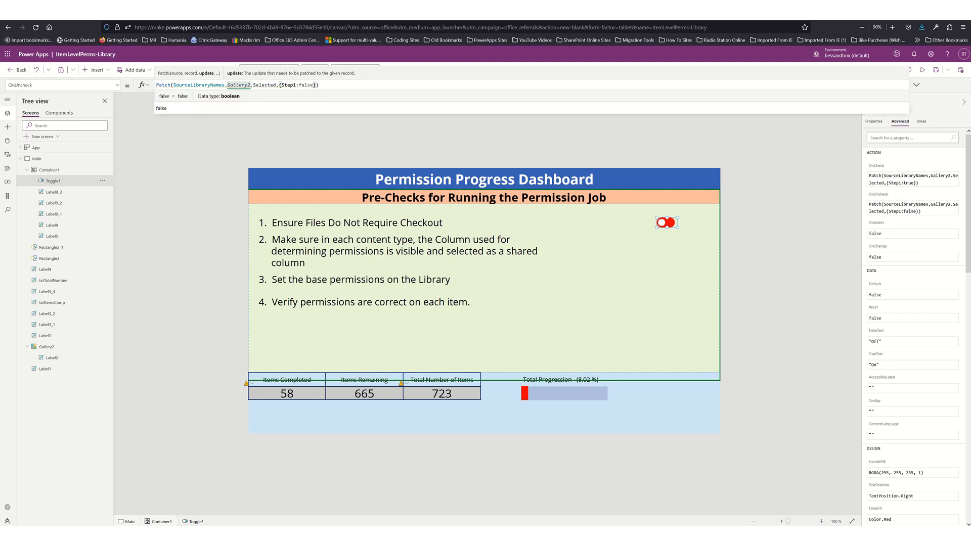
left_click(648, 245)
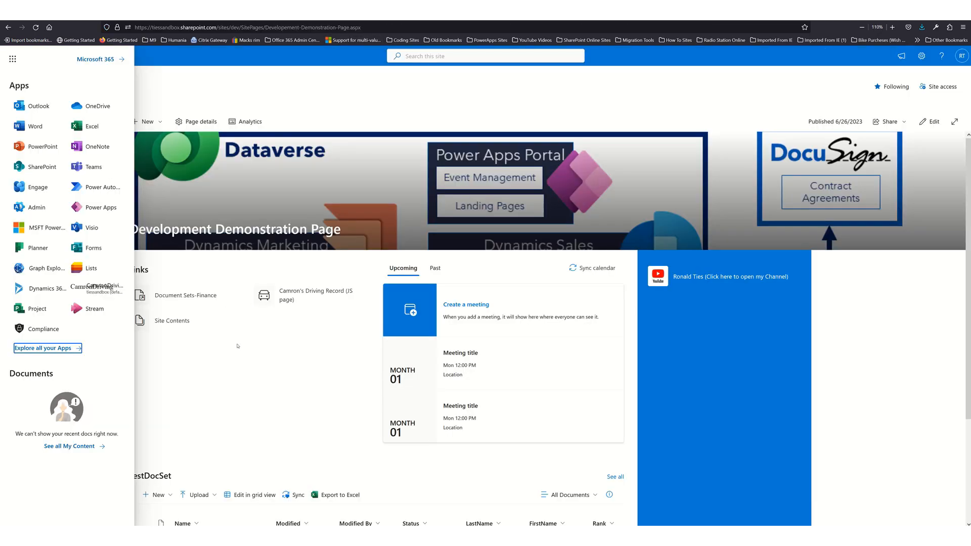
Step: Switch to the SharePoint Dev Site and open the SourceLibraryNames list from its site contents
left_click(239, 349)
left_click(70, 272)
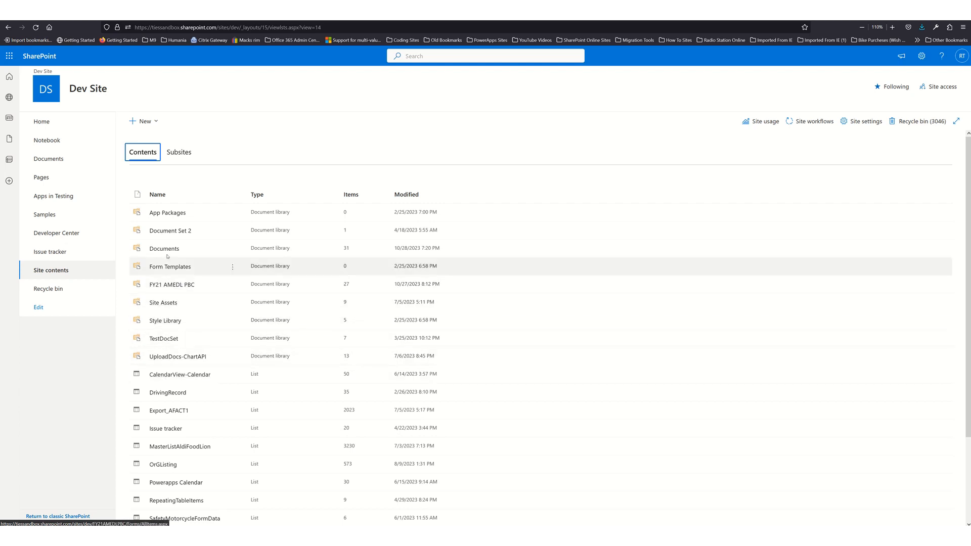
scroll(160, 405, "down", 3)
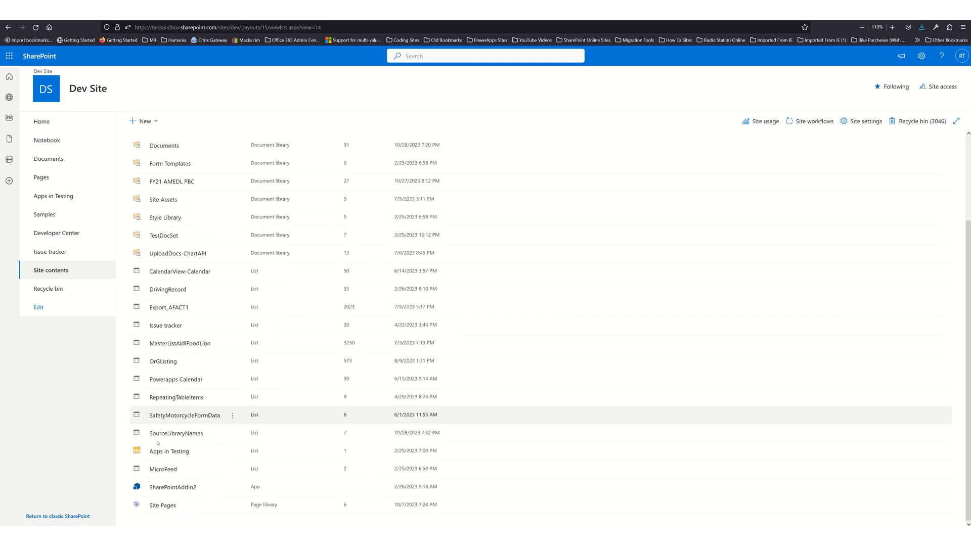
left_click(161, 433)
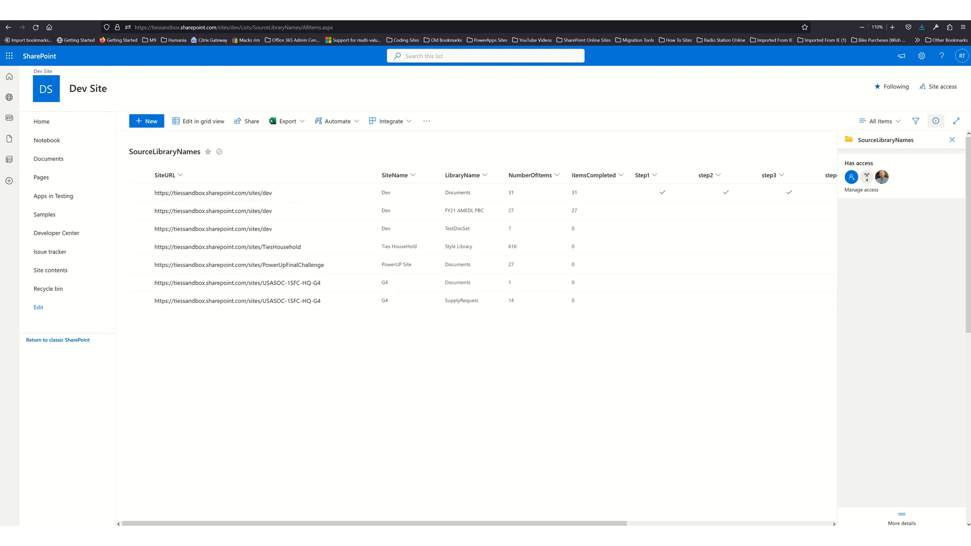
Step: Test the toggle in Power Apps by switching it on and off, and reload the SharePoint list to check the Step1 column
key("ctrl+Tab")
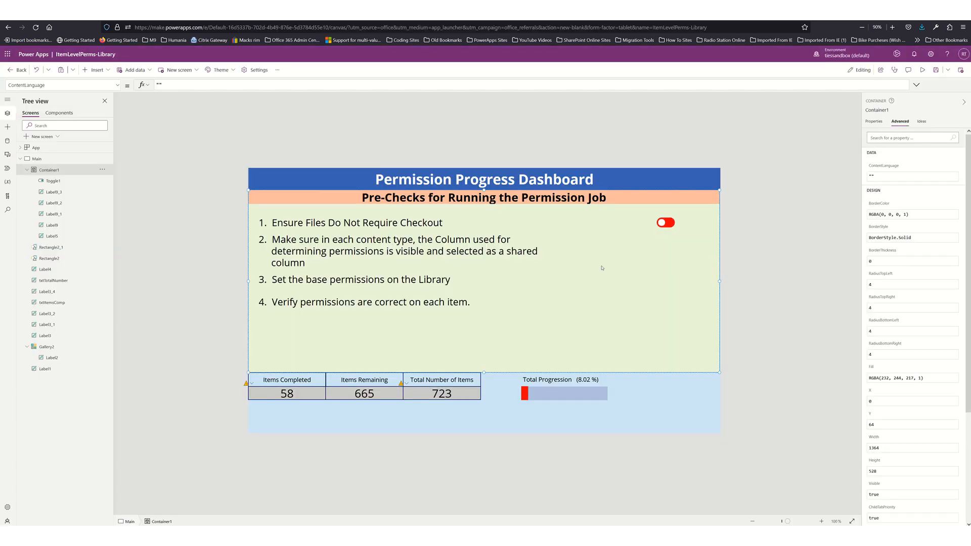
left_click(666, 225, "alt")
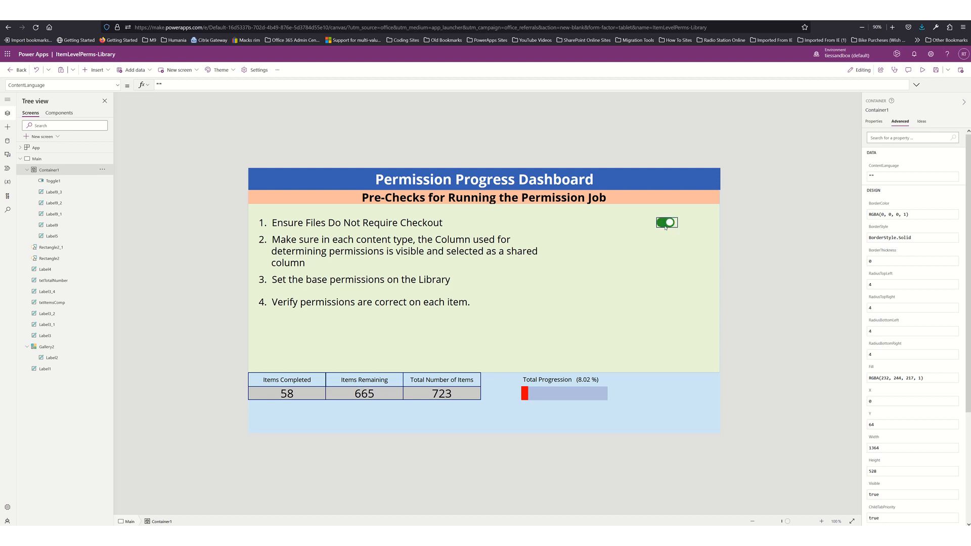
left_click(665, 224, "alt")
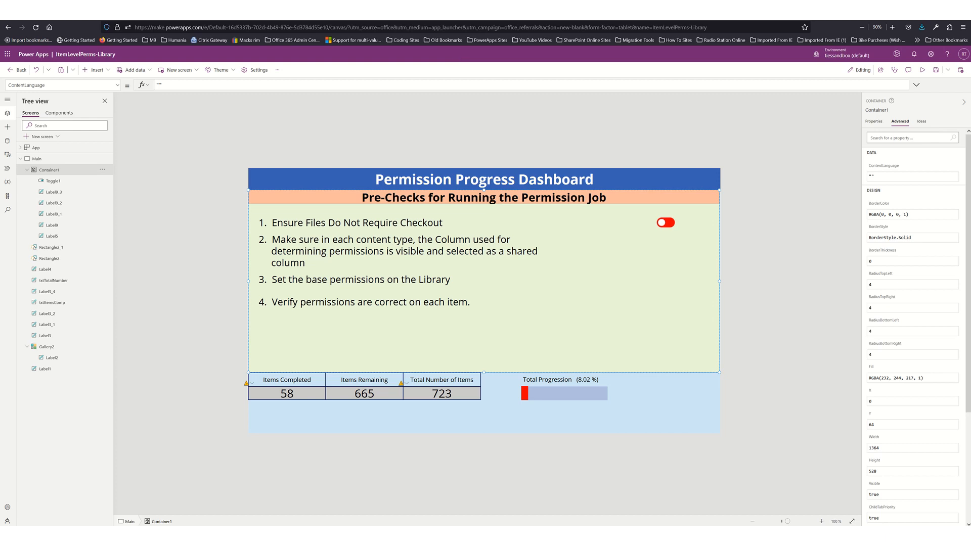
key("ctrl+Tab")
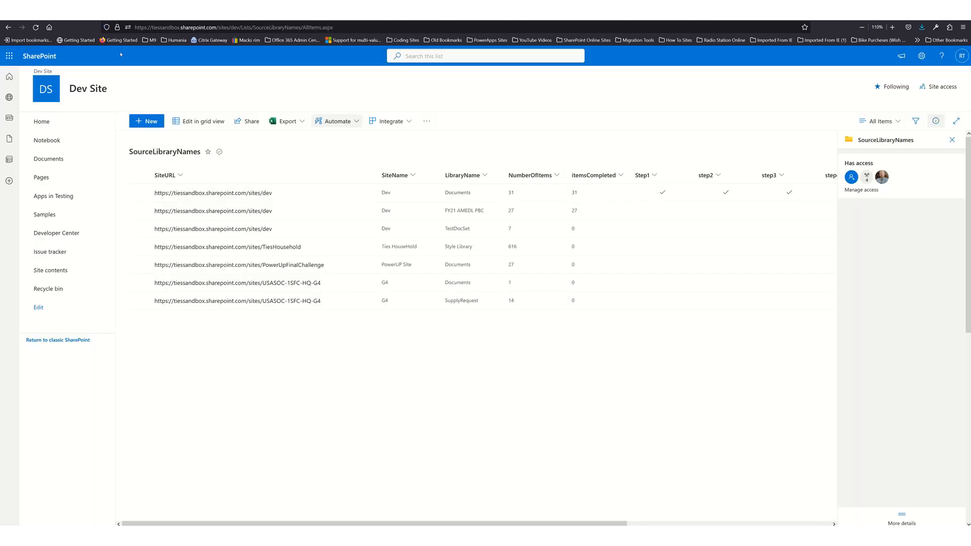
left_click(36, 27)
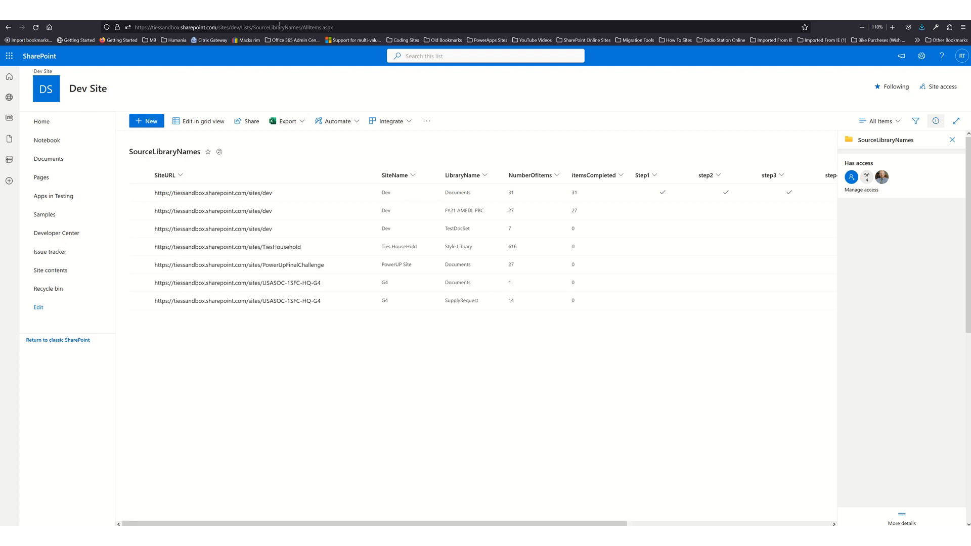
Step: Return to Power Apps and set Container1's Visible property to the variable varShowFlowInit
key("ctrl+Tab")
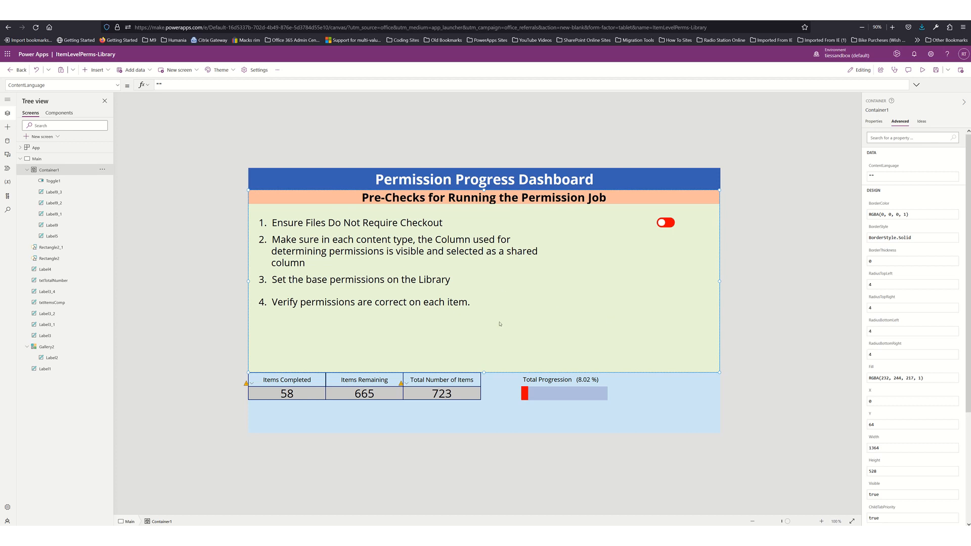
left_click(117, 86)
scroll(54, 167, "down", 5)
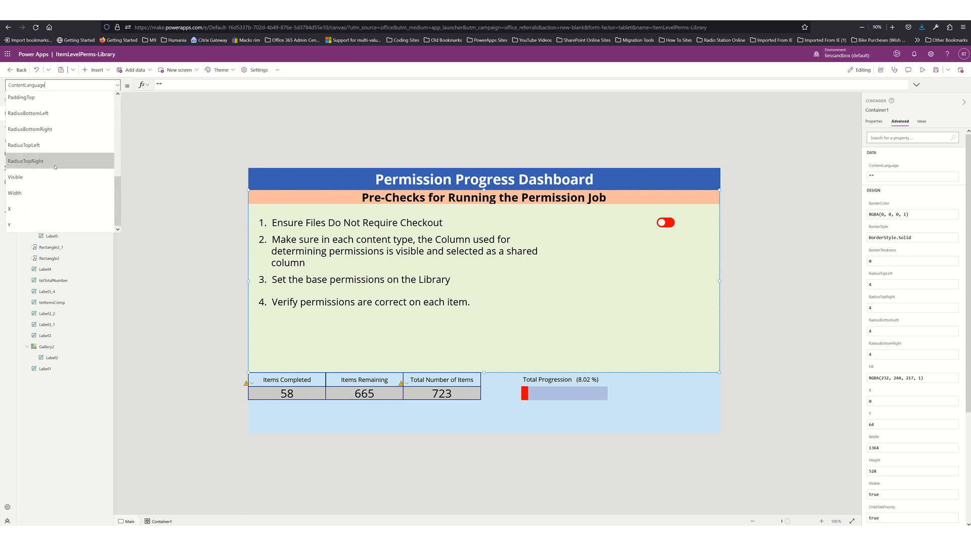
left_click(43, 178)
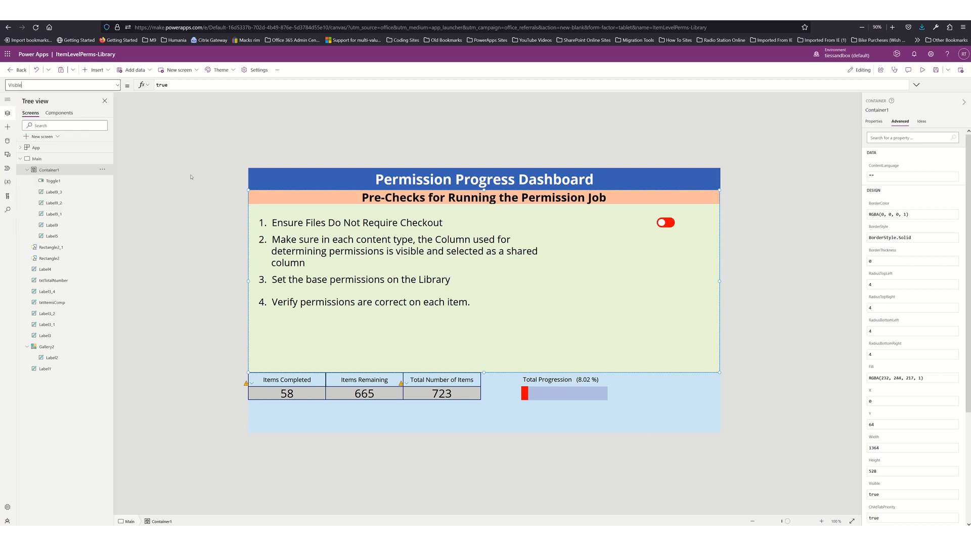
left_click(223, 86)
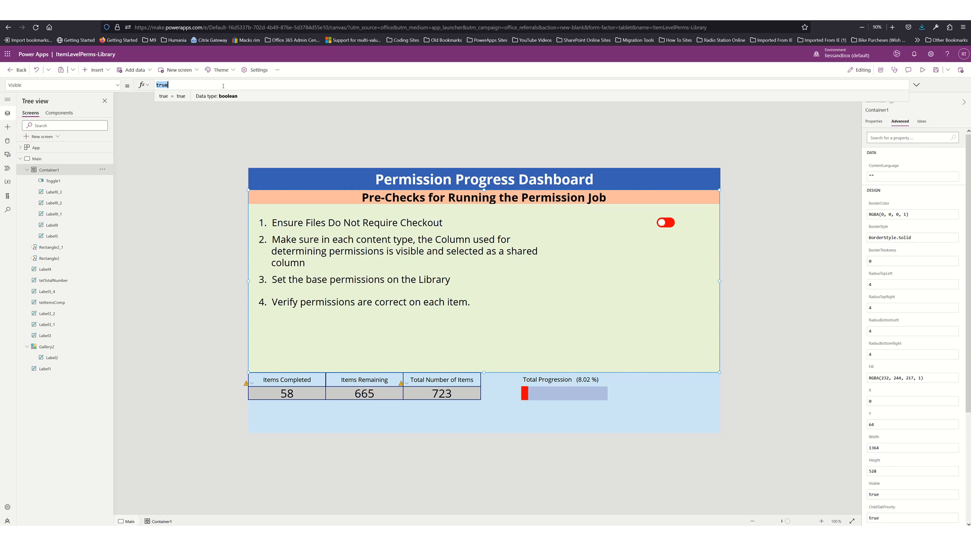
type("var")
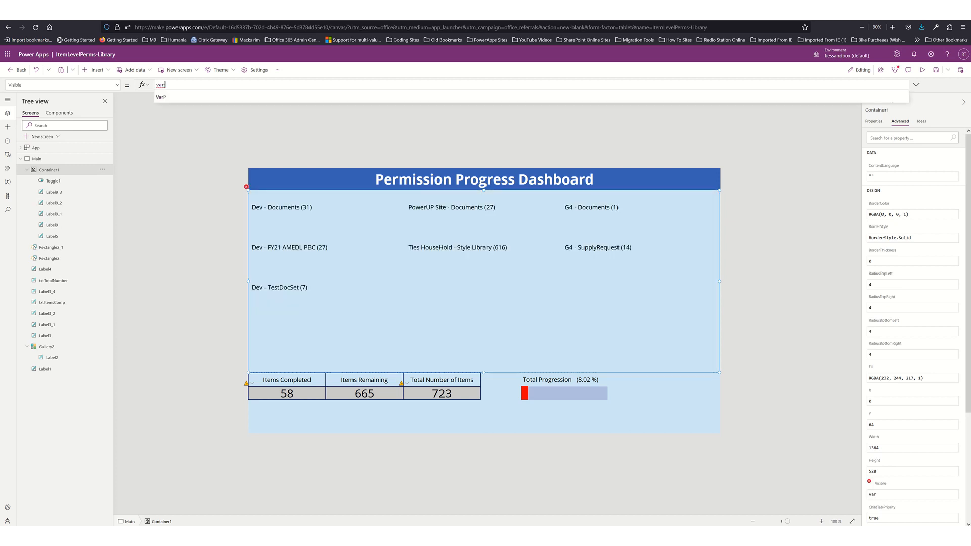
type("Show")
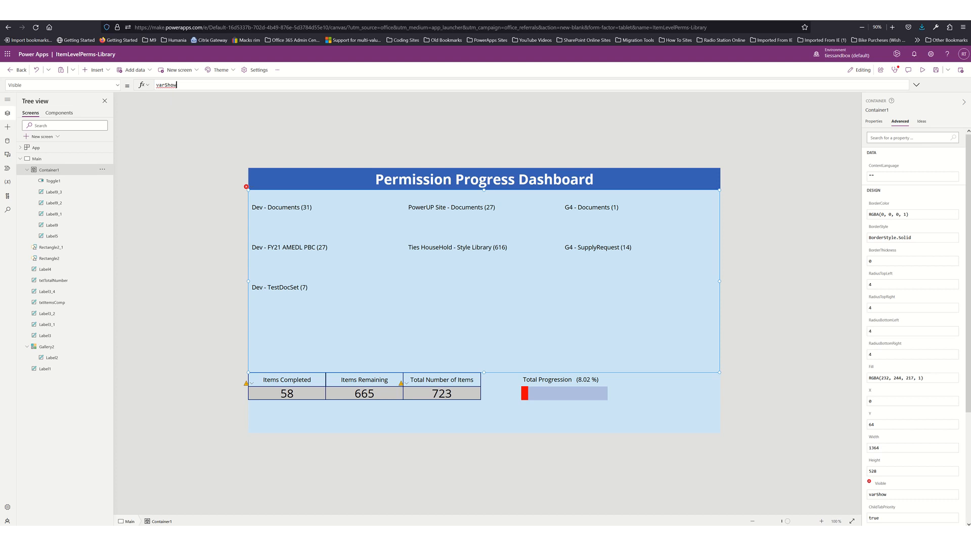
type("FlowInit")
left_click(298, 213)
left_click(216, 289)
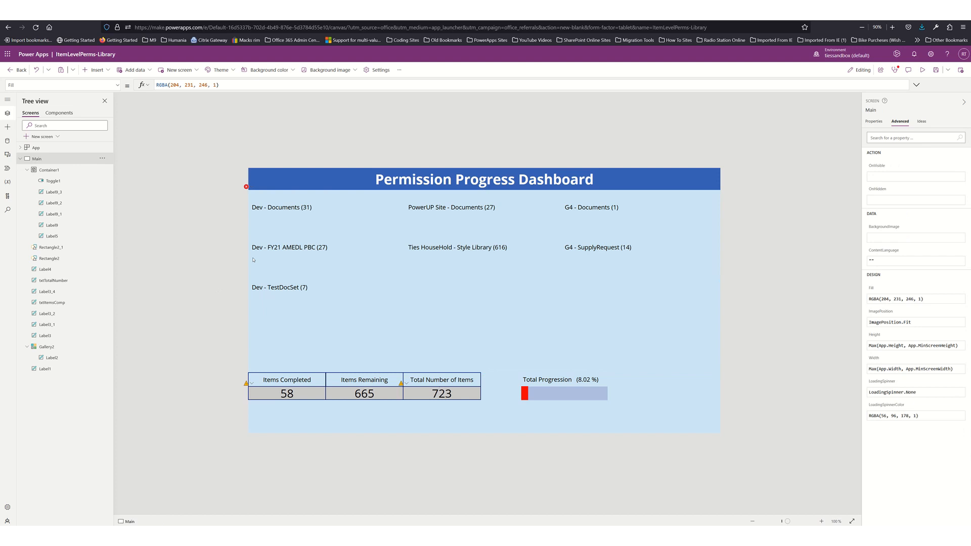
Step: Extend the OnSelect formula of the gallery's library label to Select(Parent);Set(varSiteURL,ThisItem.SiteURL);
left_click(281, 207)
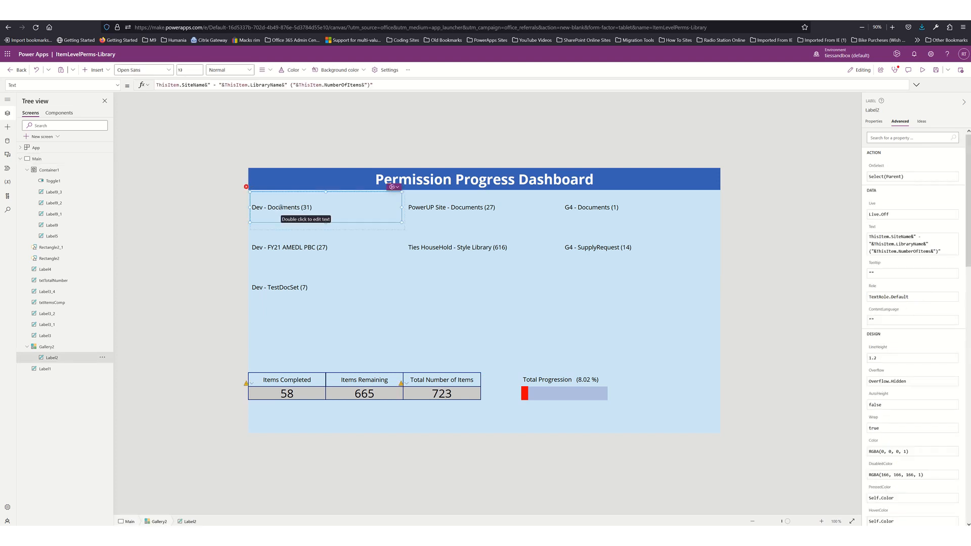
left_click(119, 86)
scroll(69, 126, "down", 5)
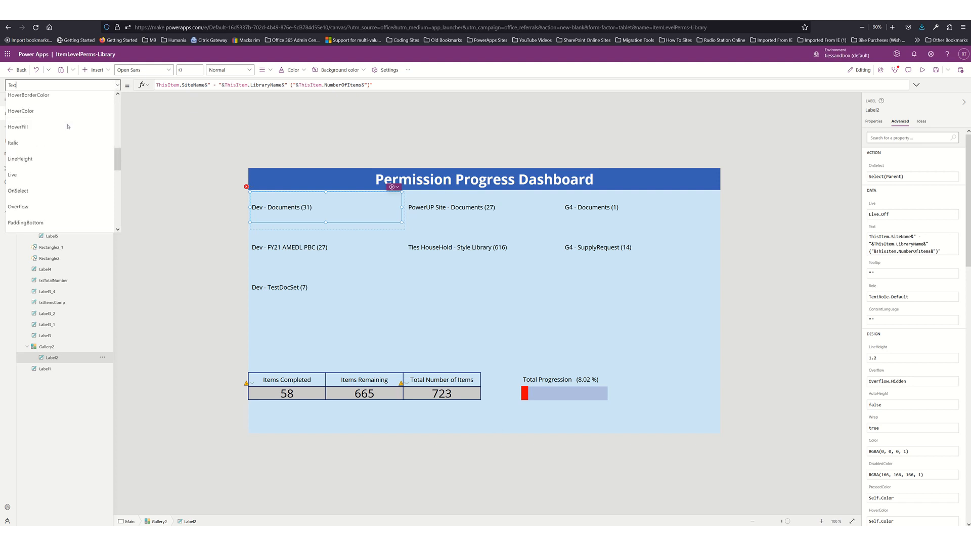
scroll(68, 127, "down", 1)
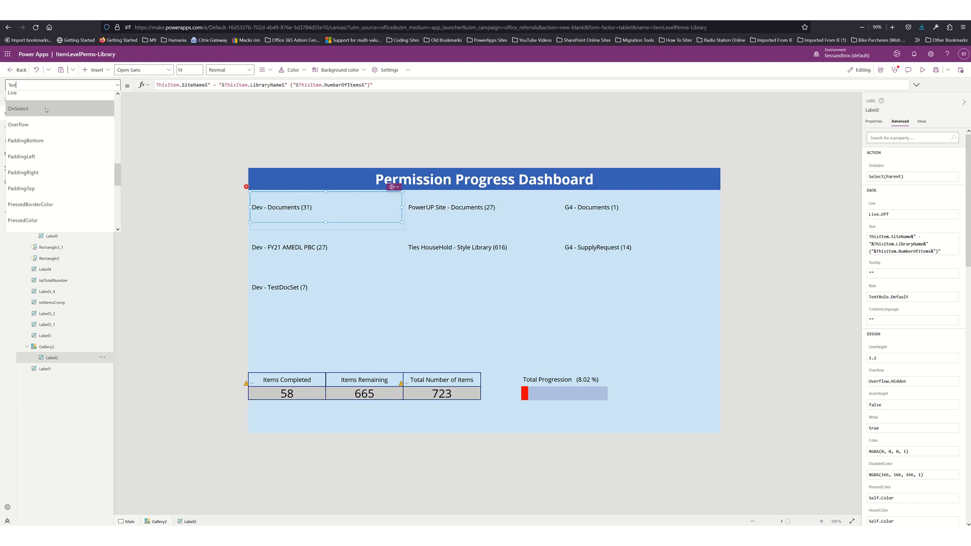
left_click(45, 110)
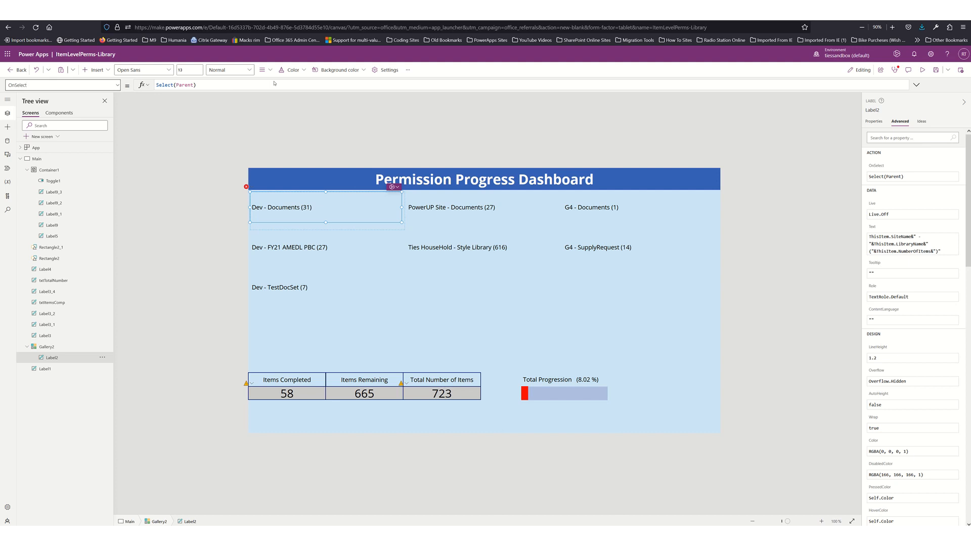
left_click(240, 84)
type(";")
type("Set(va")
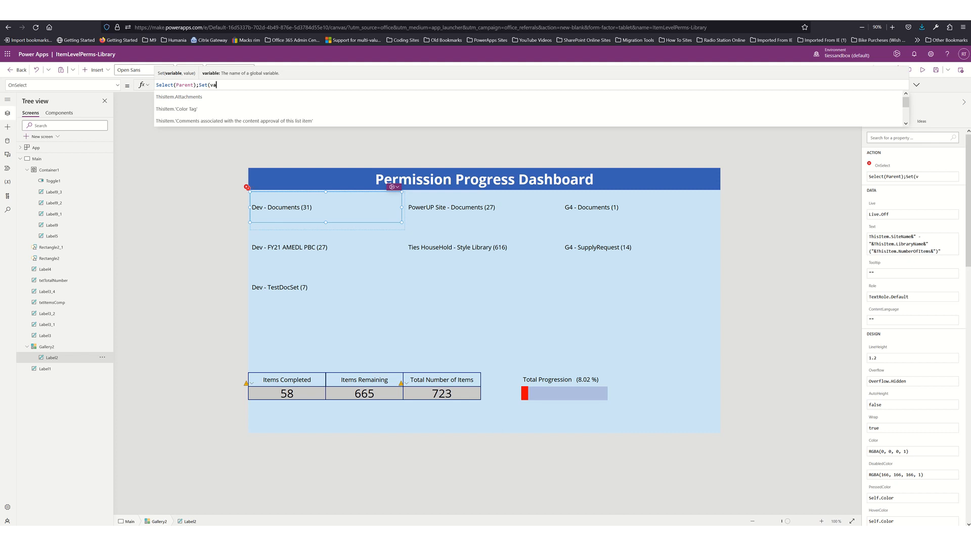
type("rSiteU")
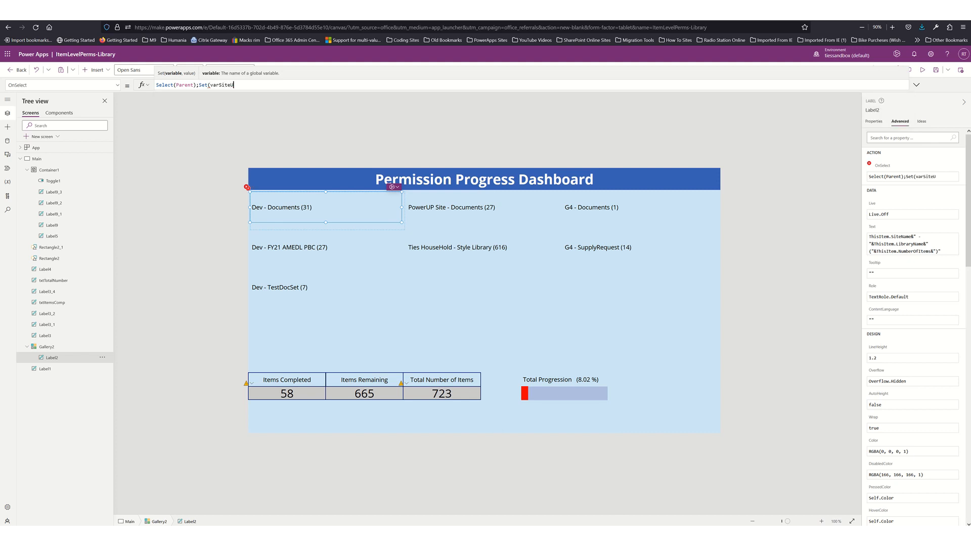
type("RL,")
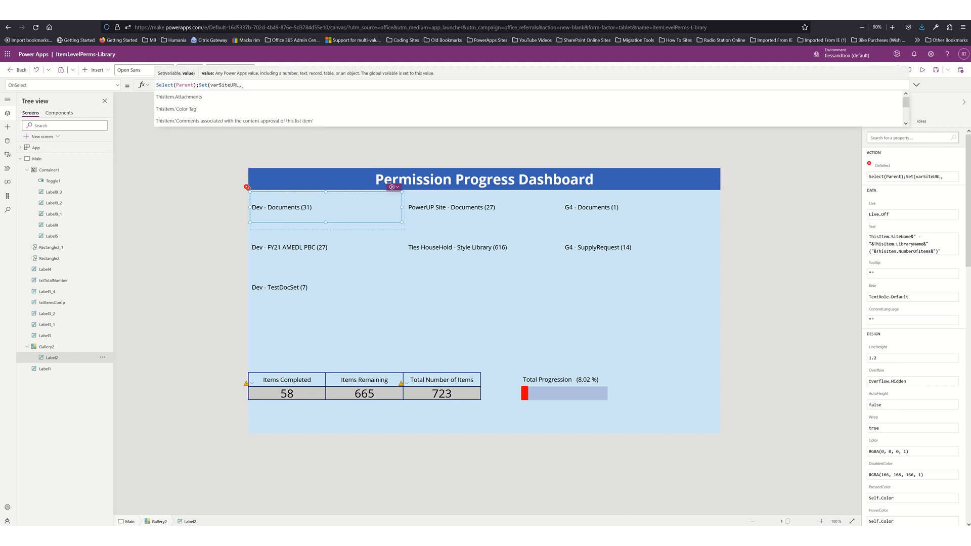
type("thisitem")
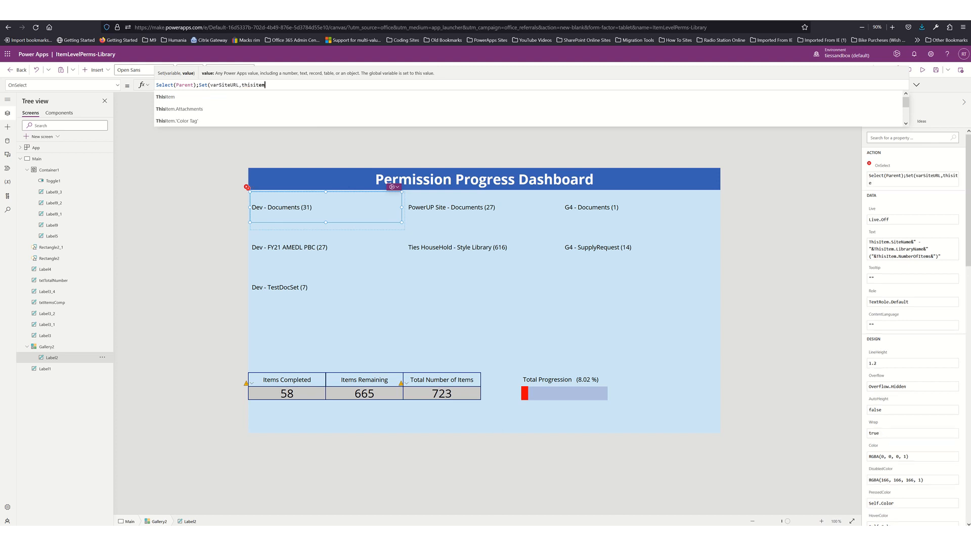
type(".")
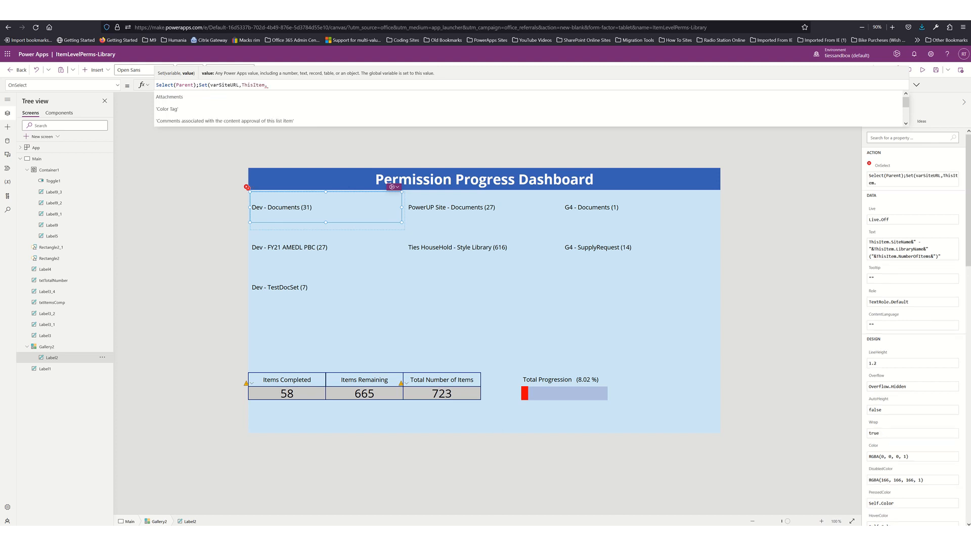
type("site")
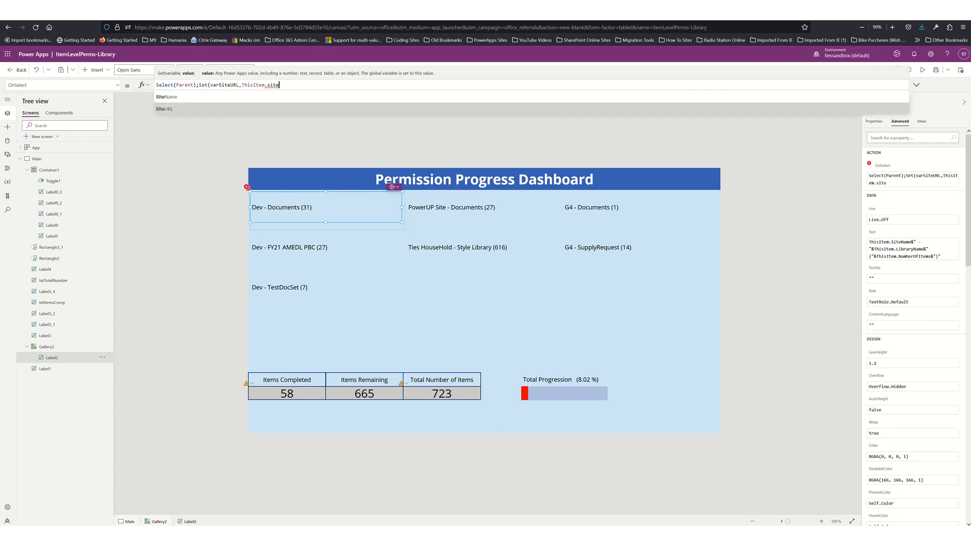
key("Return")
type(");")
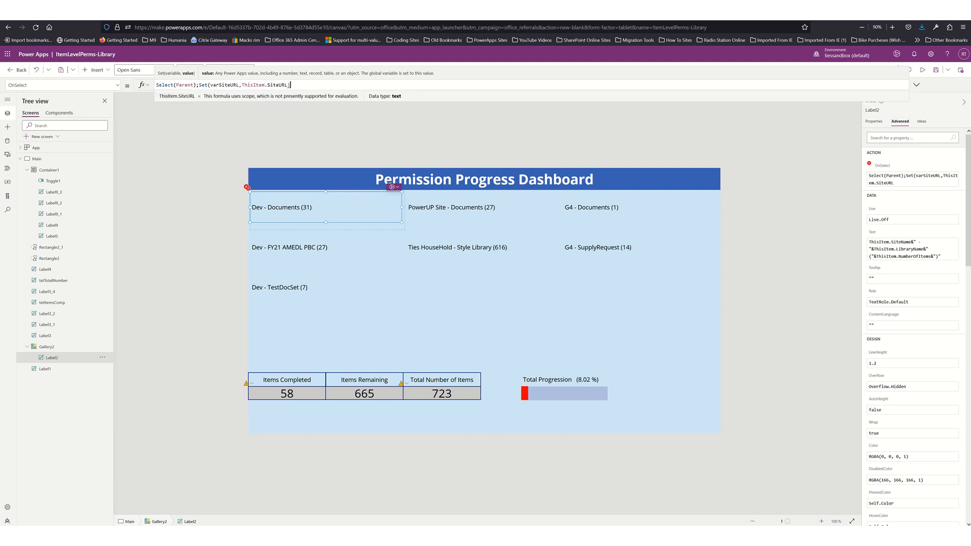
Step: Append Set(varLibrary,ThisItem.LibraryName); to the OnSelect formula of the gallery's library label
type("Set(")
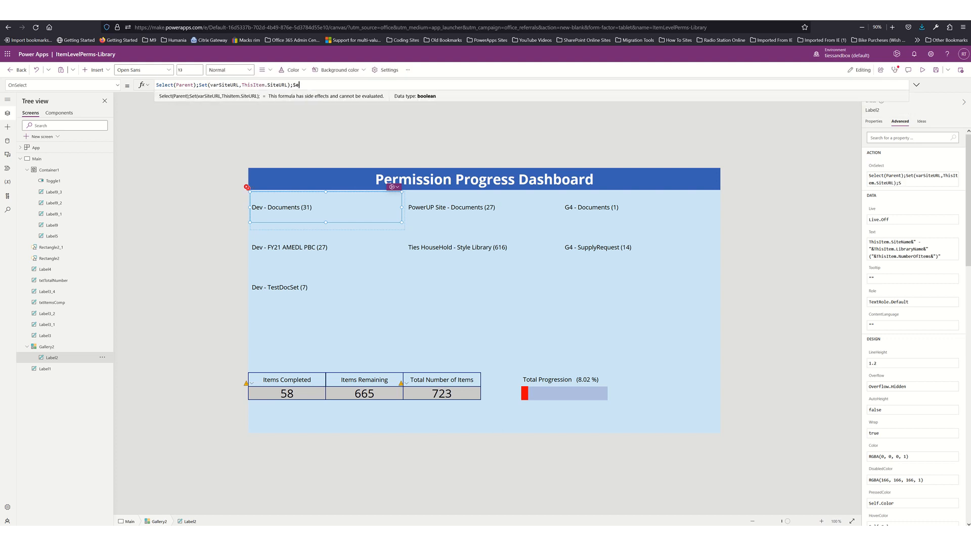
type("rL")
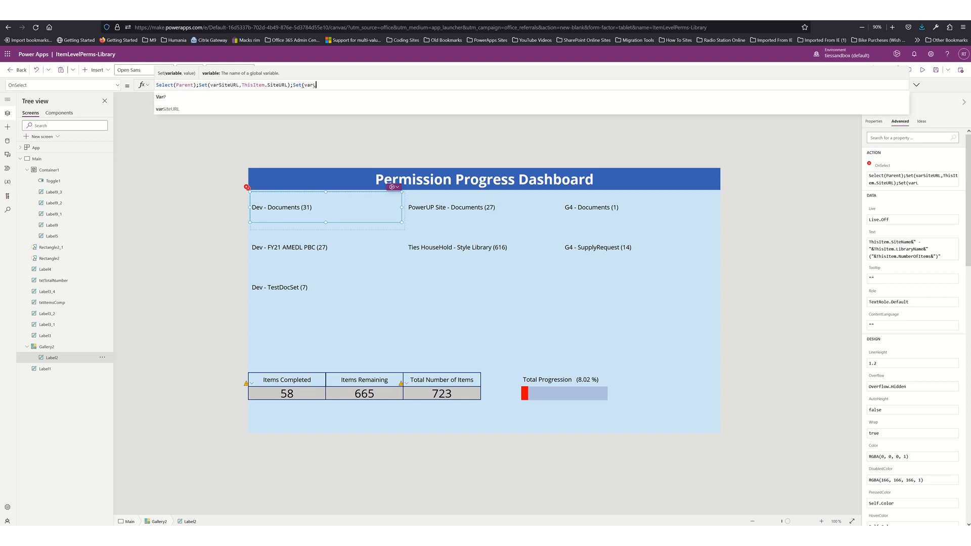
type("ibrary,")
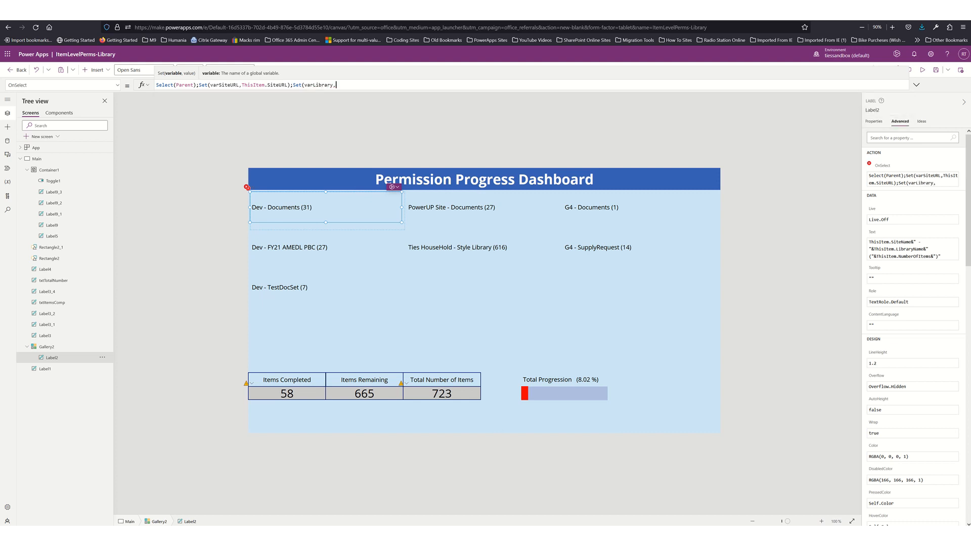
type("thisitem.")
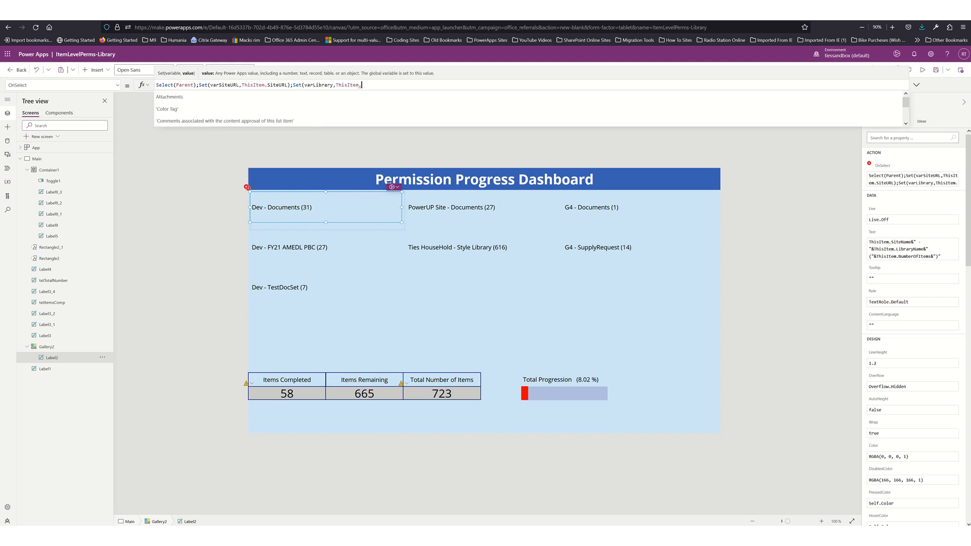
type("LibraryName")
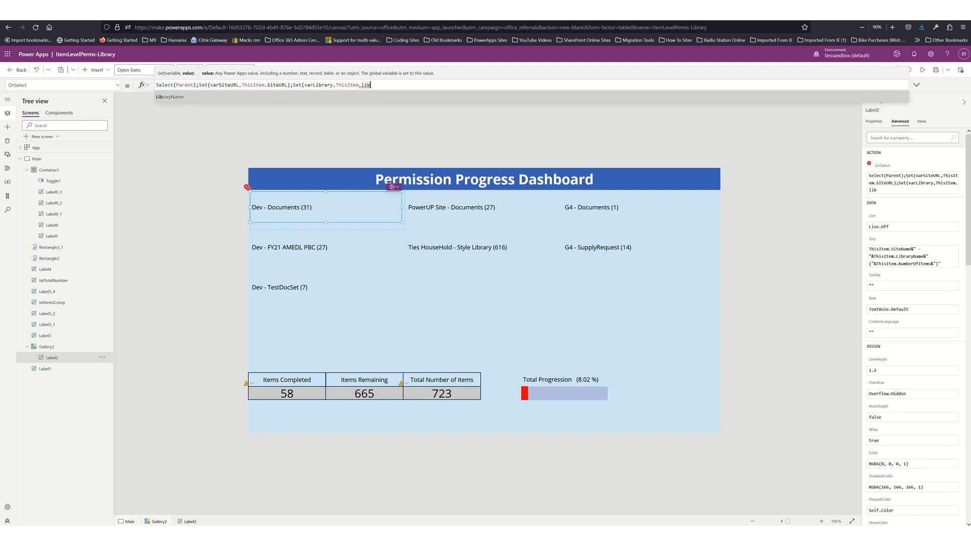
type(")")
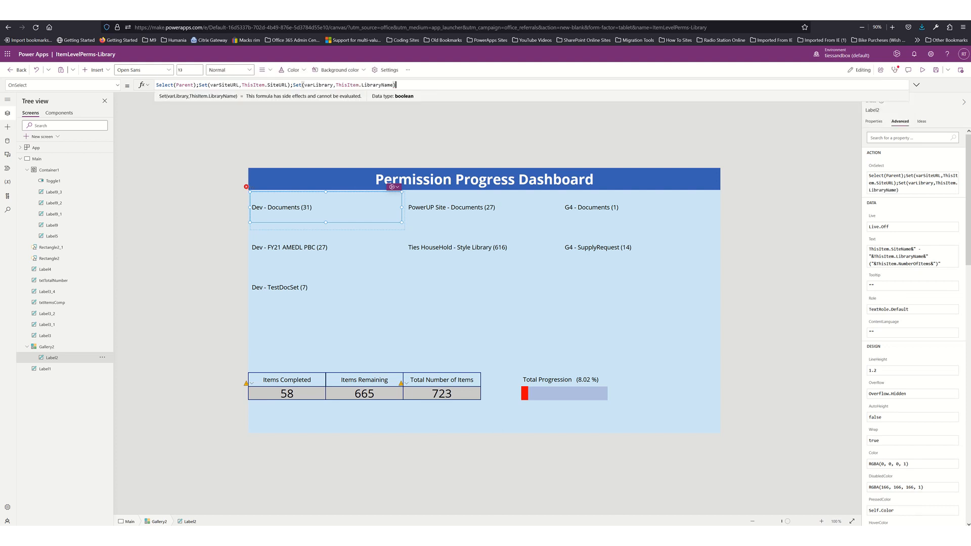
type(";")
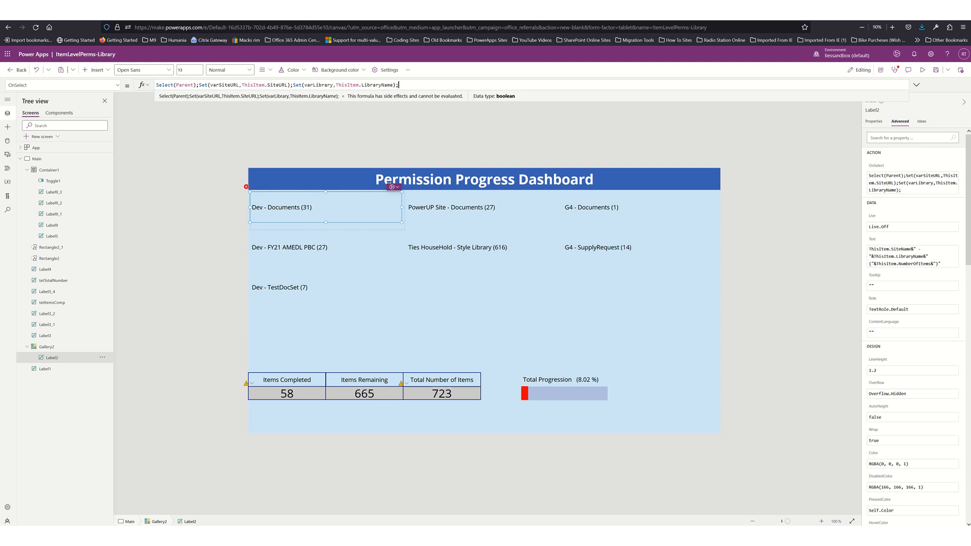
Step: Append Set(varShowFlowInit,true); to the end of the gallery label's OnSelect formula
type("Set(var")
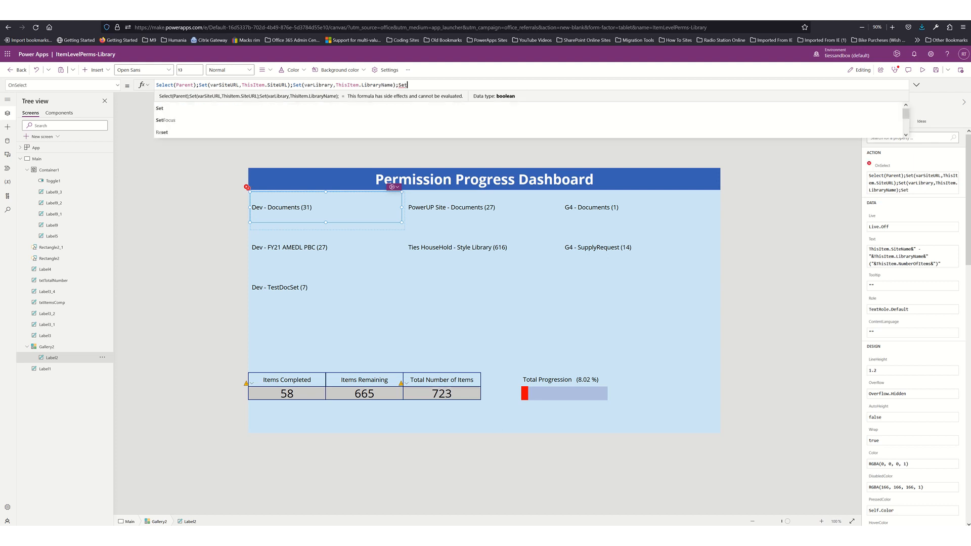
type("show")
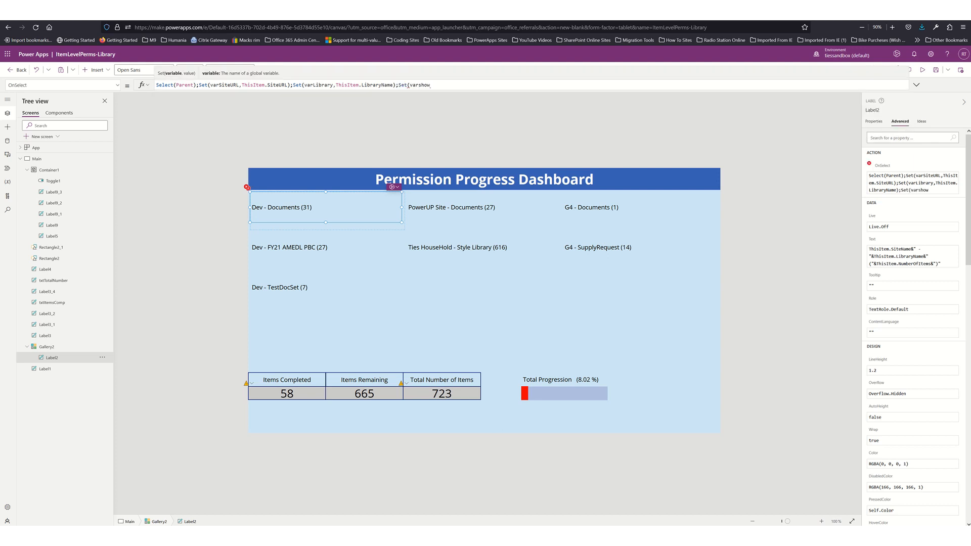
key("BackSpace")
key("BackSpace")
key("BackSpace")
key("BackSpace")
key("BackSpace")
type("rShowFlowInit,tr")
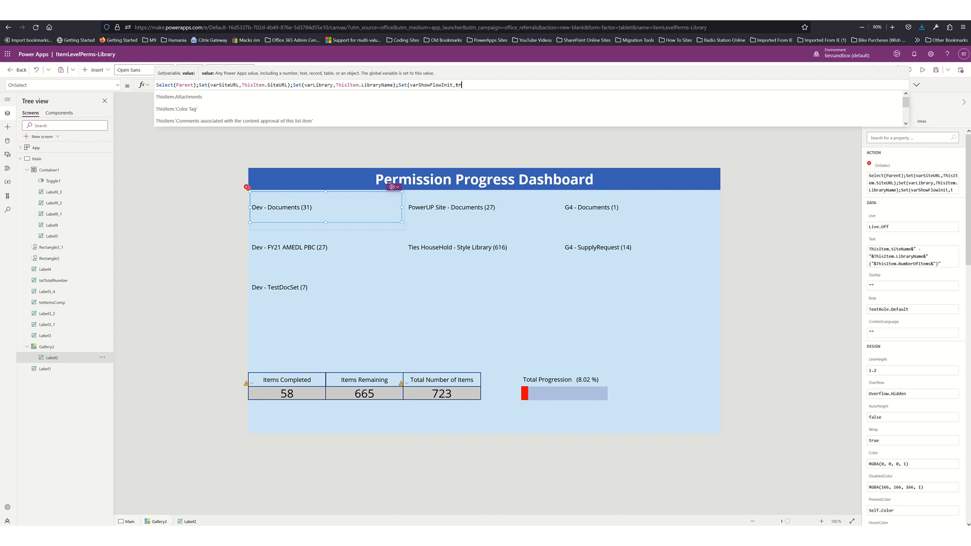
type("ue);")
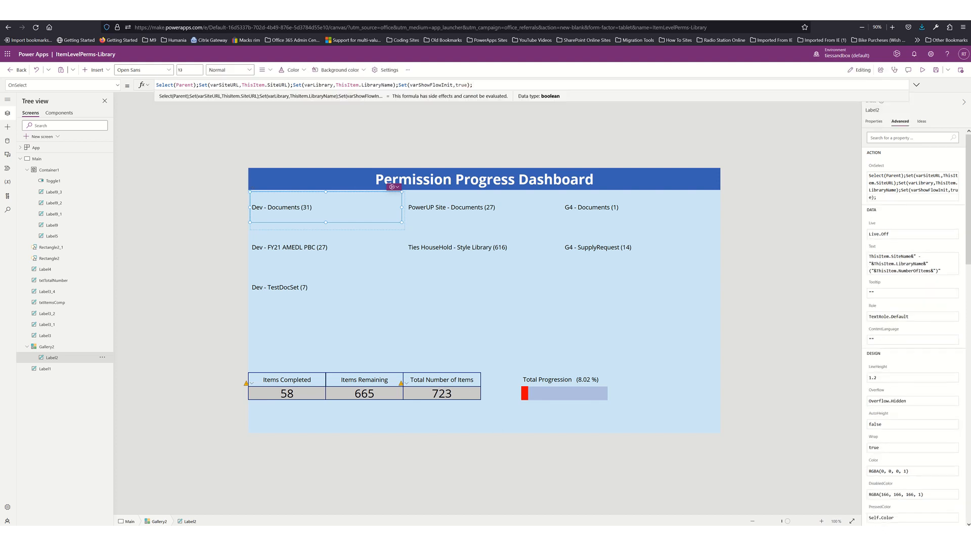
Step: Compare the variable in Container1's Visible property with the one set in the gallery label's OnSelect formula
left_click(51, 170)
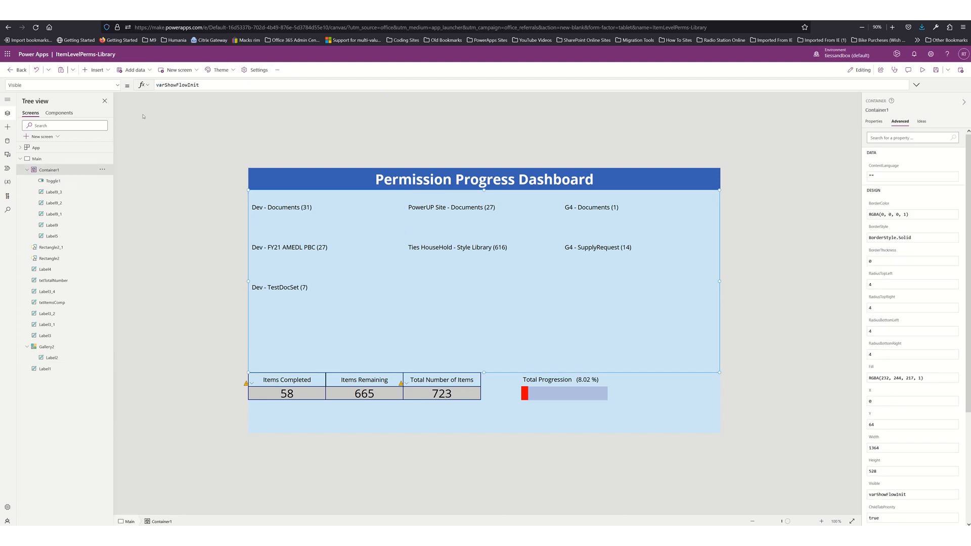
double_click(181, 85)
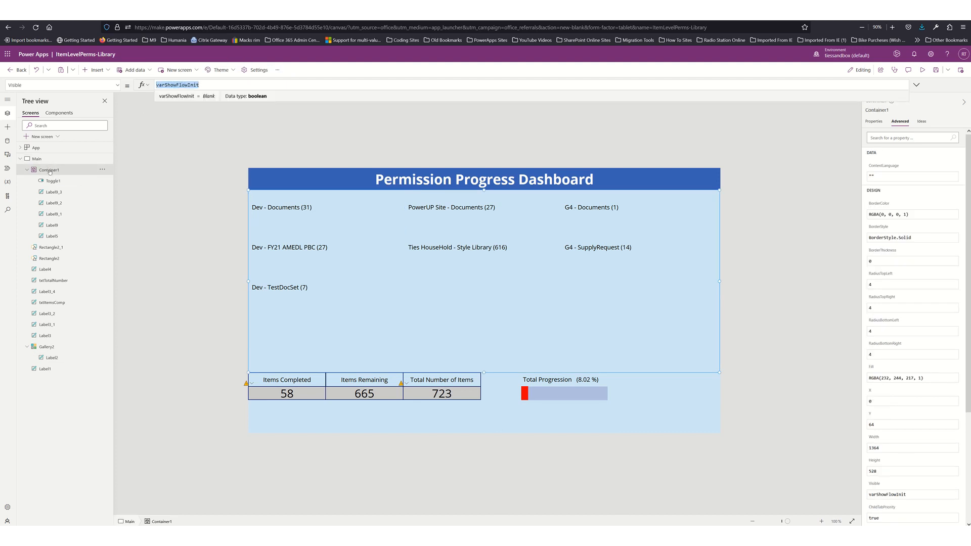
left_click(36, 160)
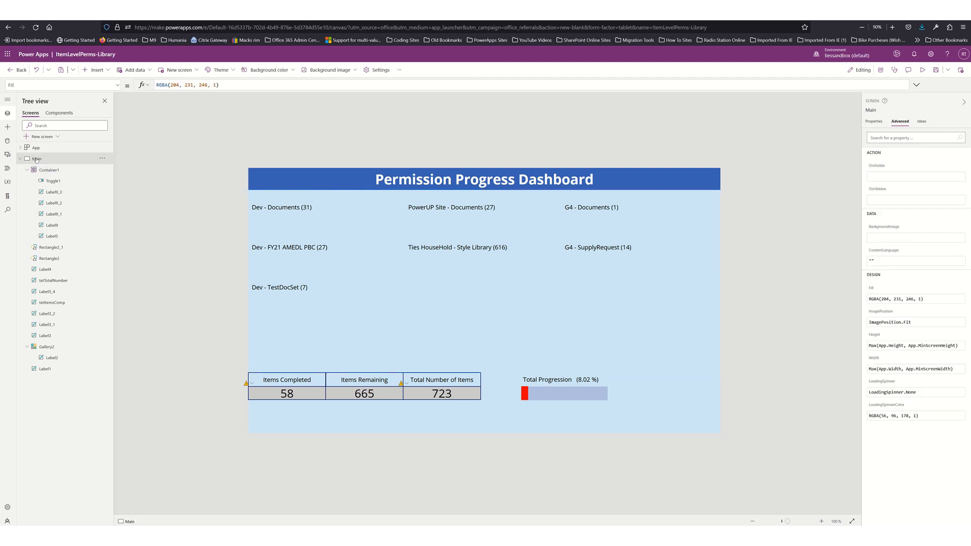
left_click(283, 208)
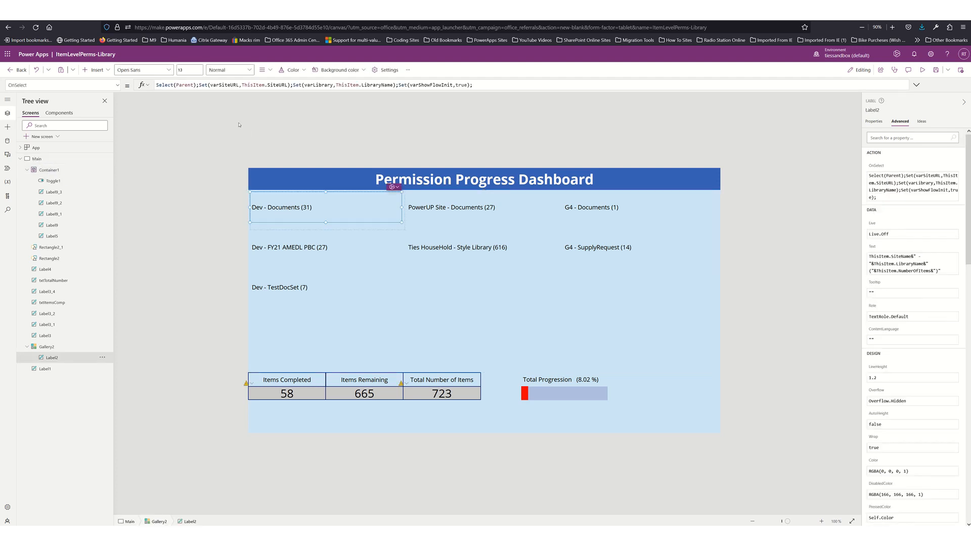
left_click(435, 85)
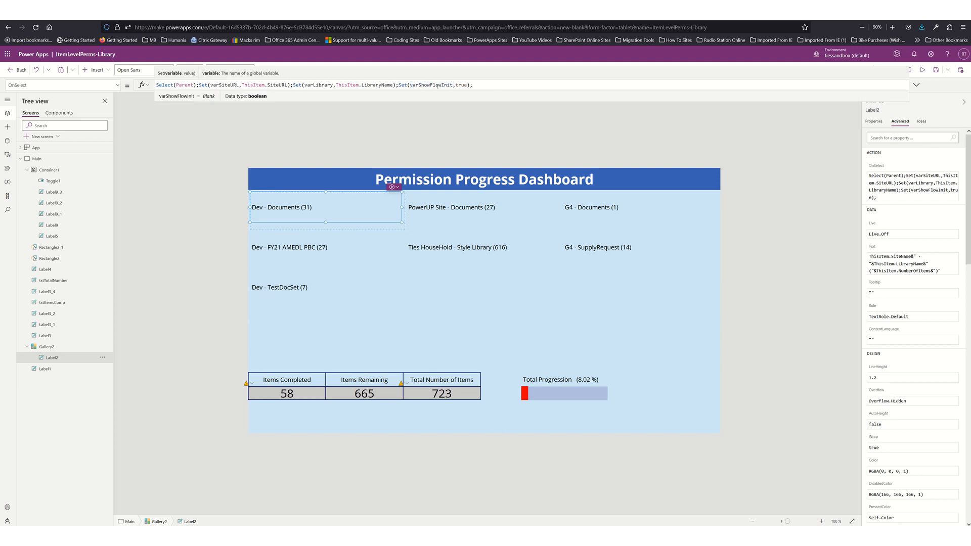
Step: Test the panel by selecting the Dev - Documents gallery item and switching the pre-check toggle on and off
key("alt")
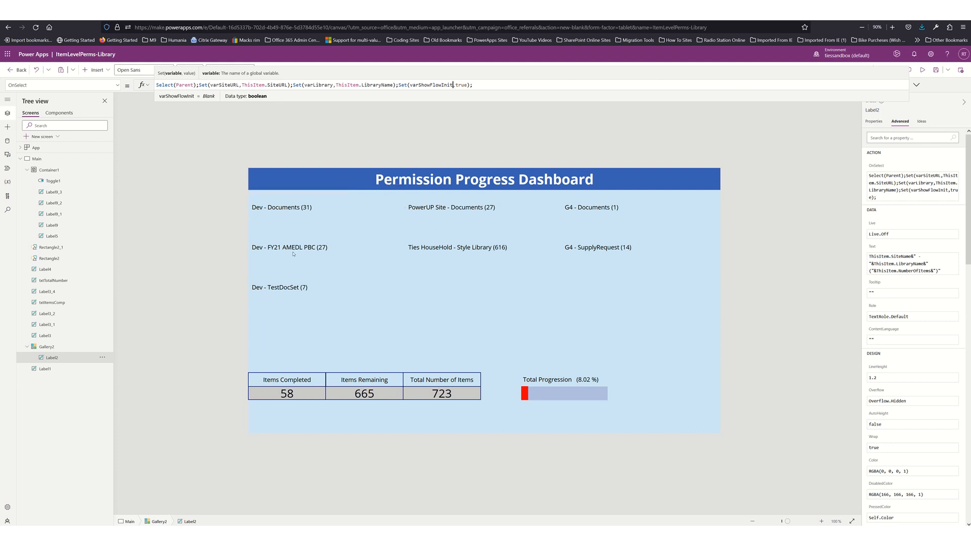
left_click(283, 207, "alt")
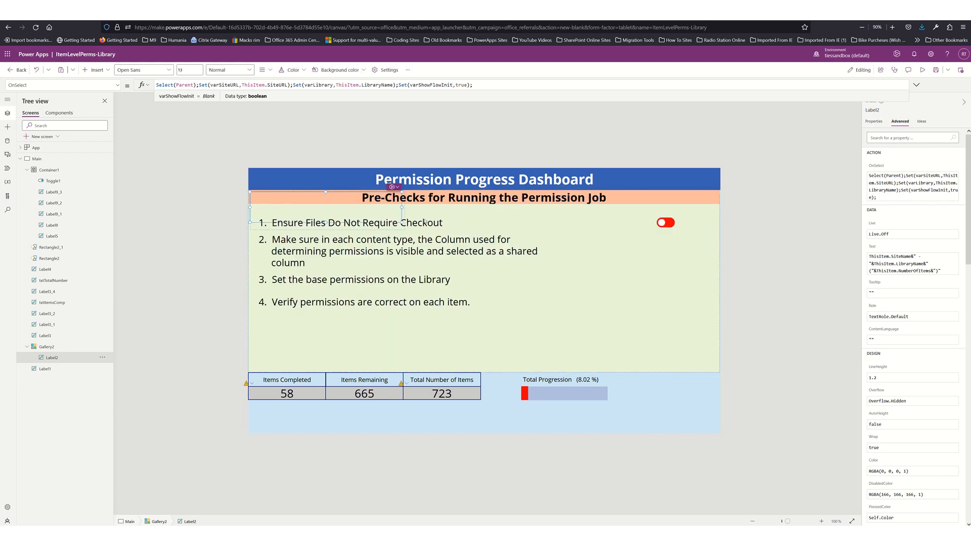
left_click(666, 223, "alt")
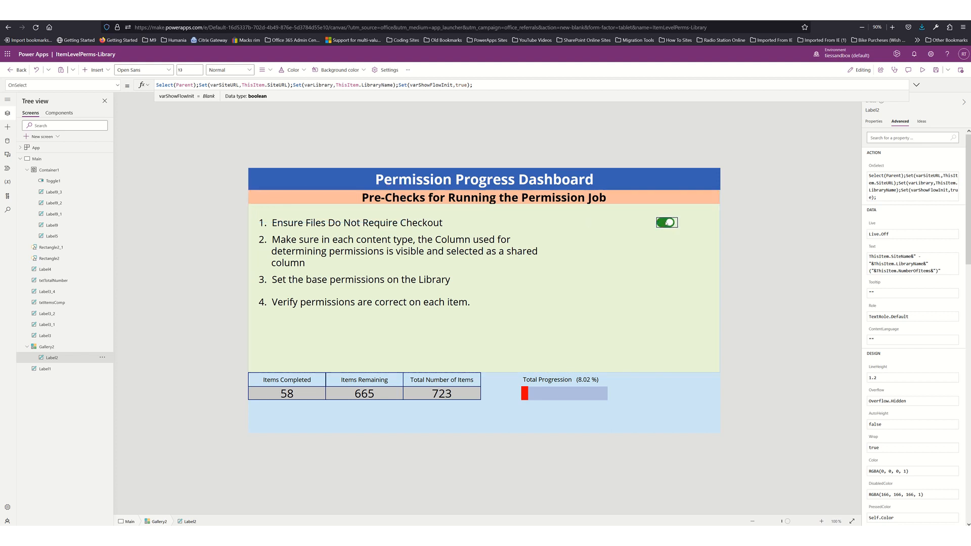
left_click(667, 223, "alt")
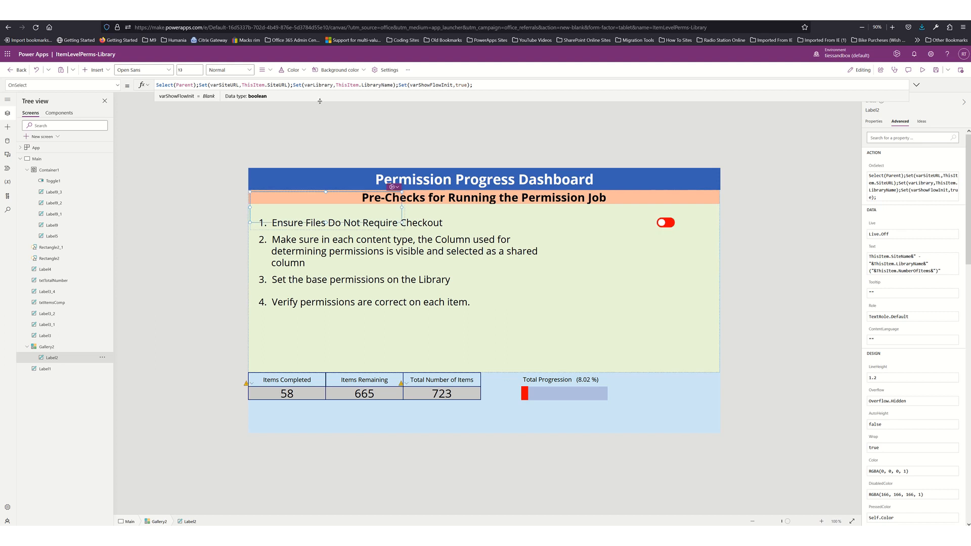
Step: Reload the SourceLibraryNames list in SharePoint, switch the toggle on in Power Apps, and recheck the list's Step1 column
left_click(291, 14)
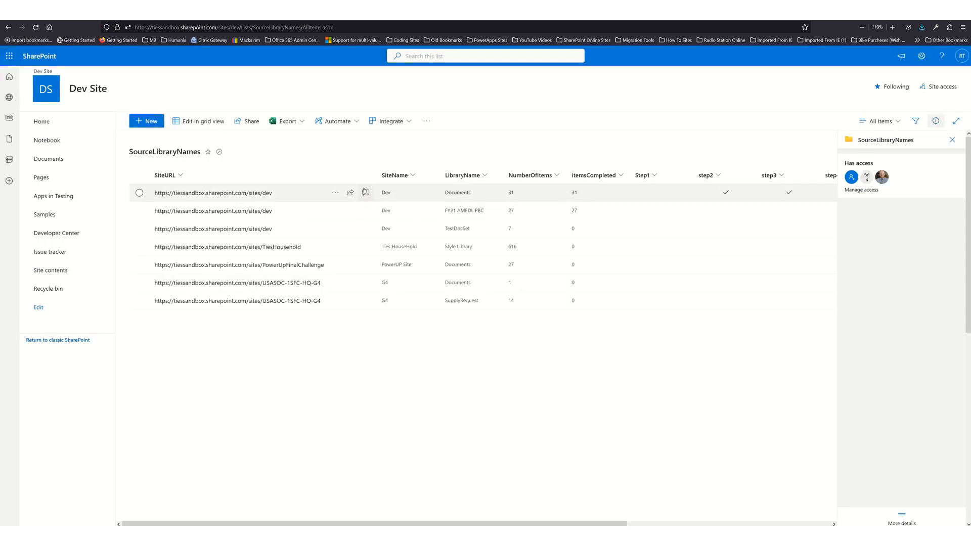
left_click(36, 27)
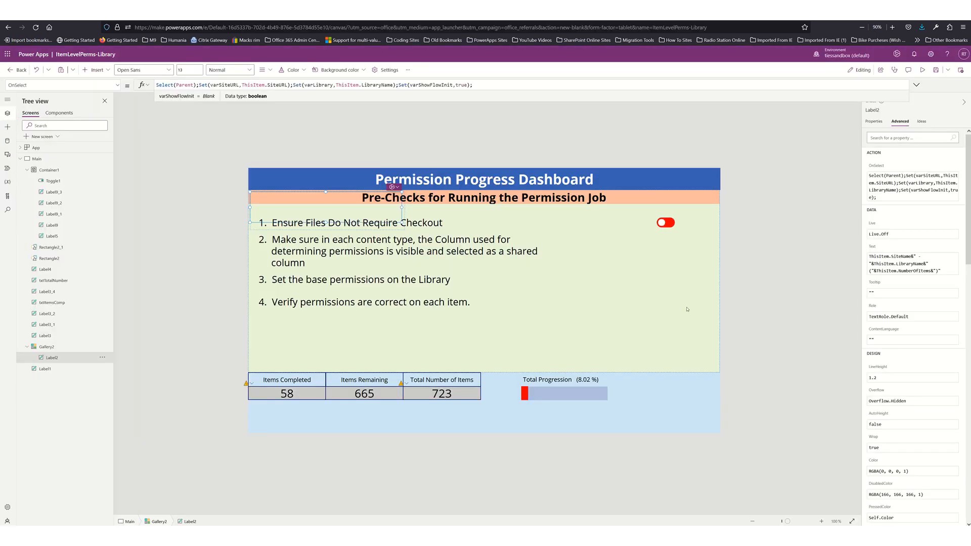
left_click(671, 223)
key("ctrl+Tab")
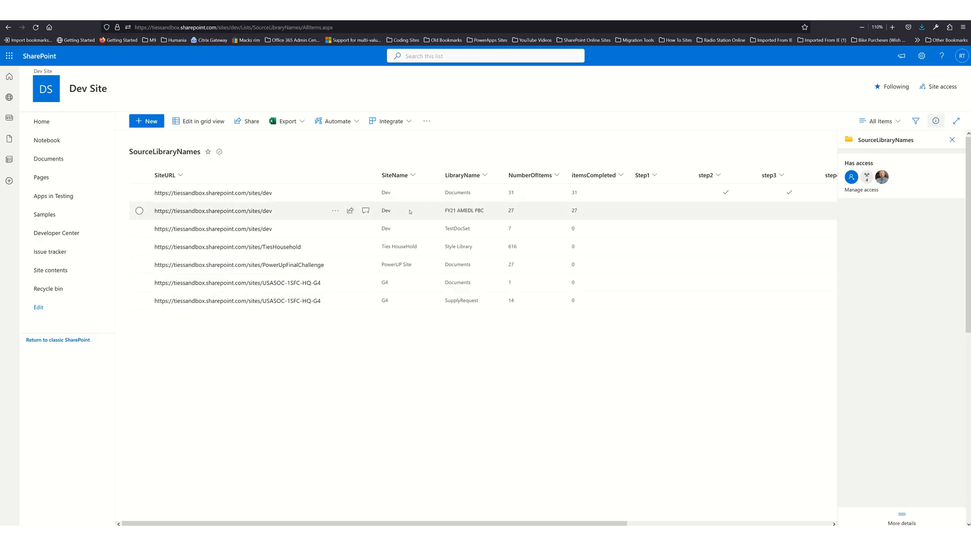
left_click(35, 28)
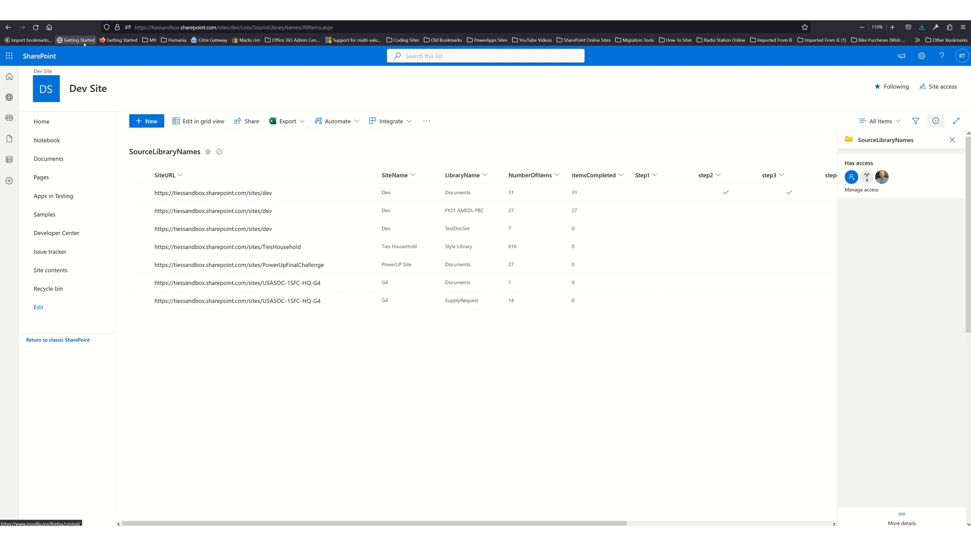
left_click(38, 32)
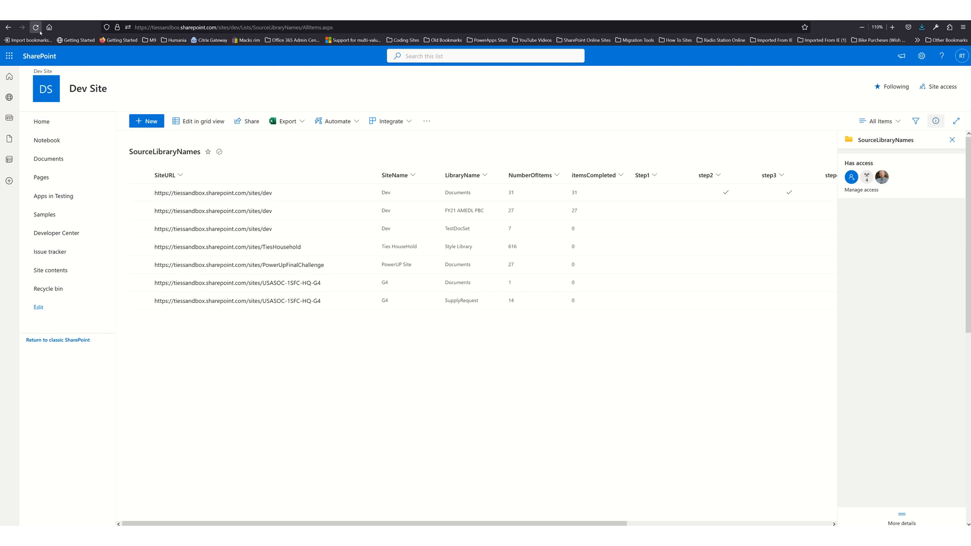
key("ctrl+Tab")
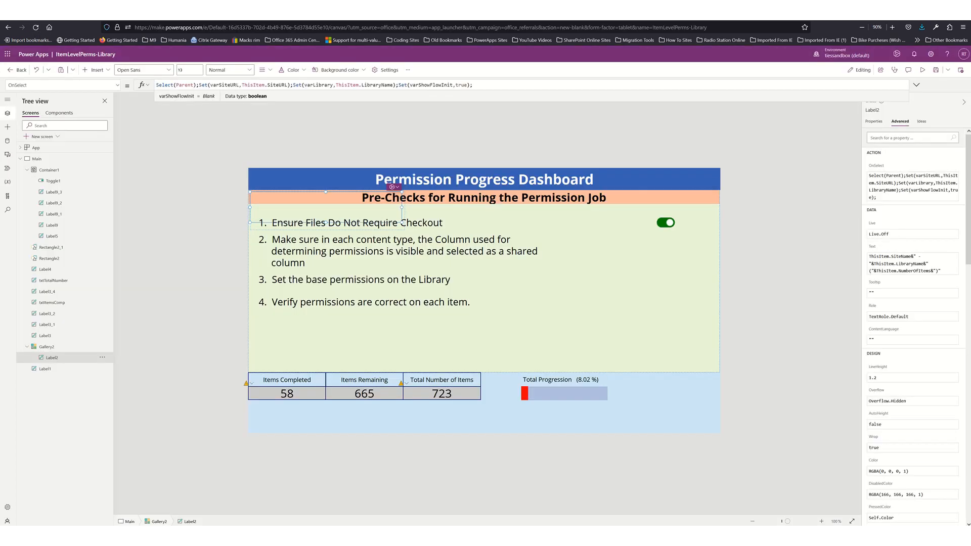
left_click(668, 225)
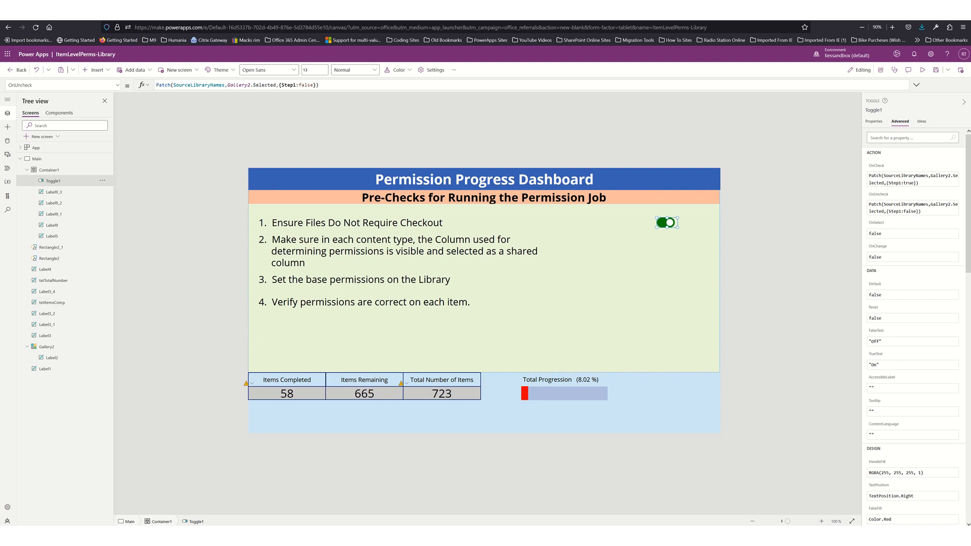
key("ctrl+Tab")
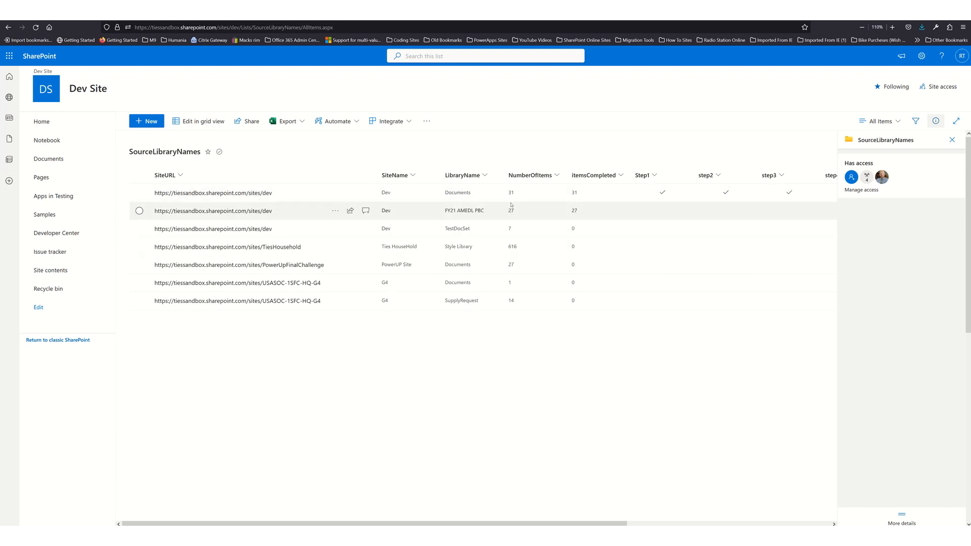
Step: Return to Power Apps and set Toggle1's Default property to Gallery2.Selected.Step1
key("ctrl+Tab")
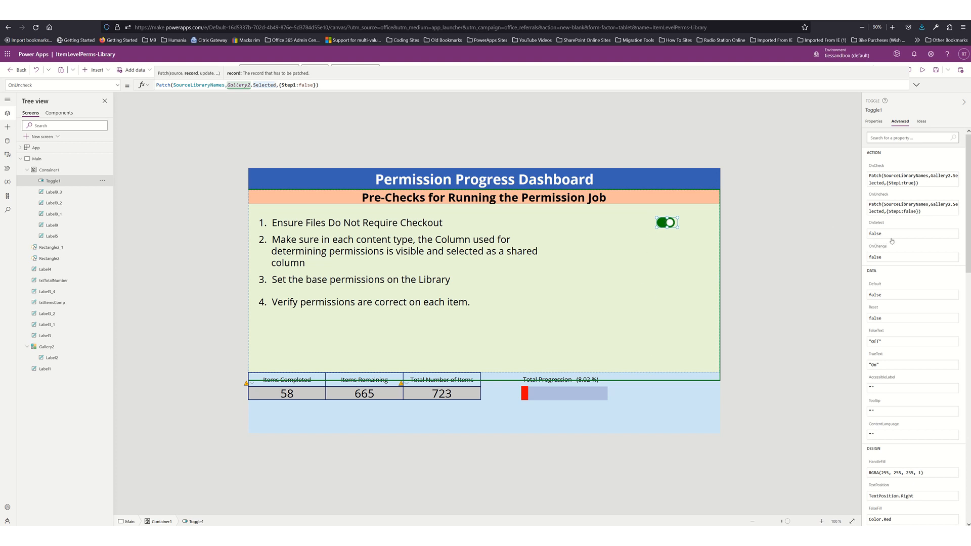
left_click(887, 294)
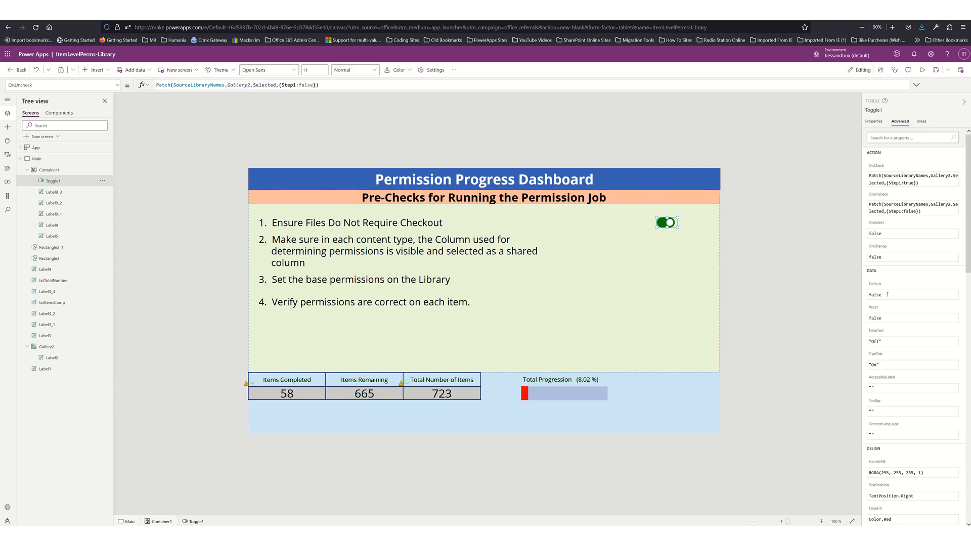
key("ctrl+a")
type("gallerys")
key("BackSpace")
type("2.")
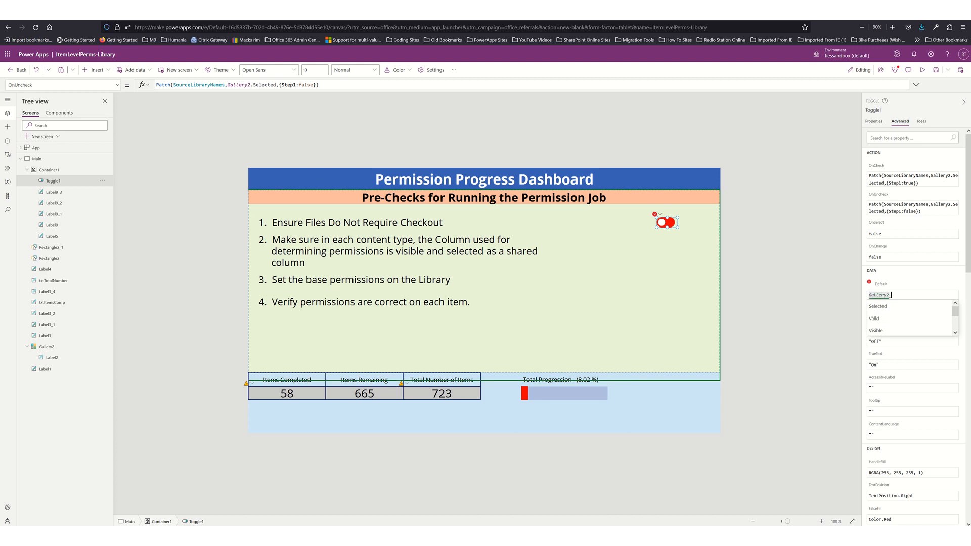
type("selected")
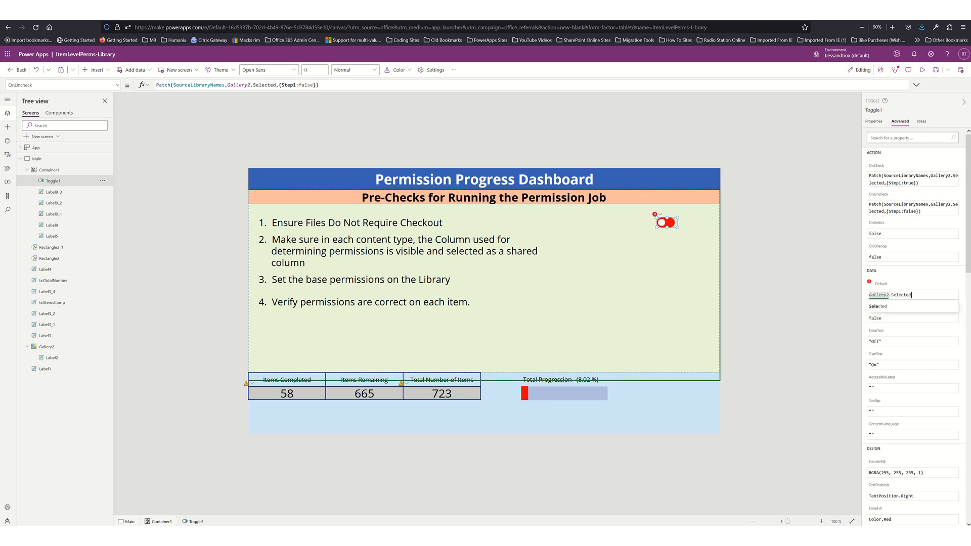
type(".Step1")
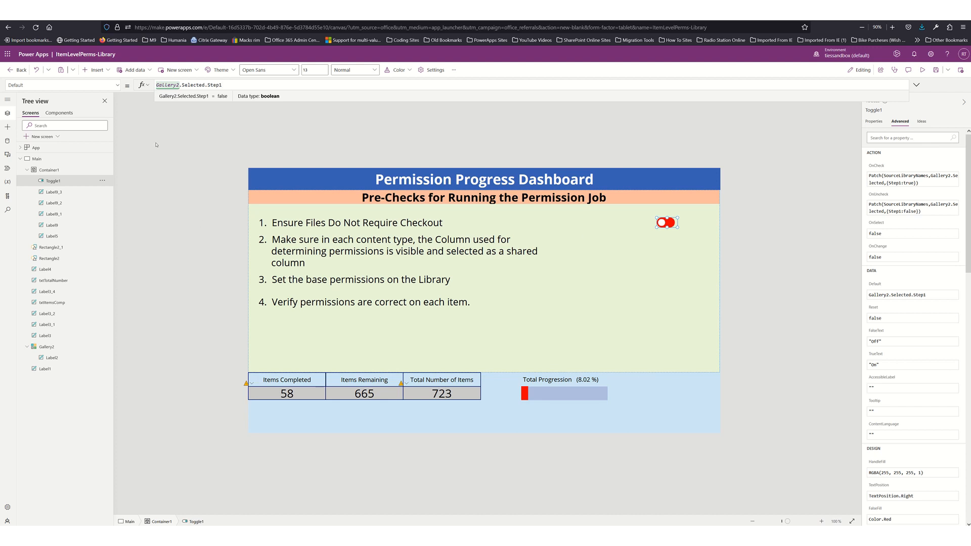
Step: Insert a Cancel icon into Container1 and place it at the far end of the Pre-Checks title bar
left_click(108, 71)
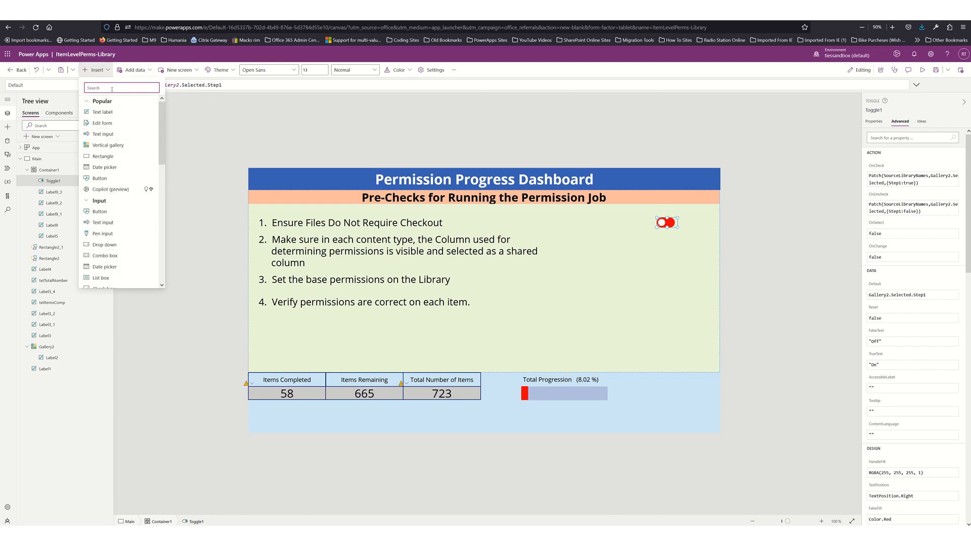
type("can")
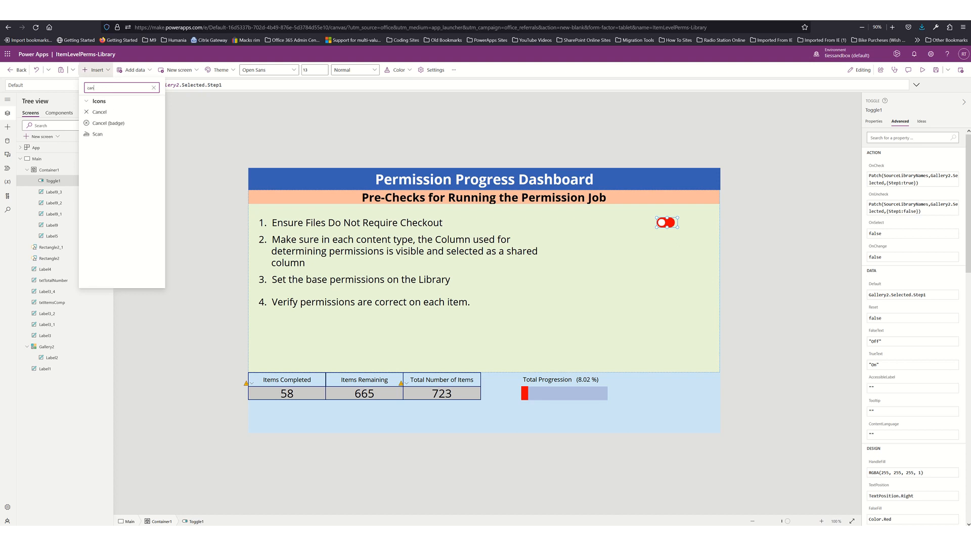
left_click(100, 112)
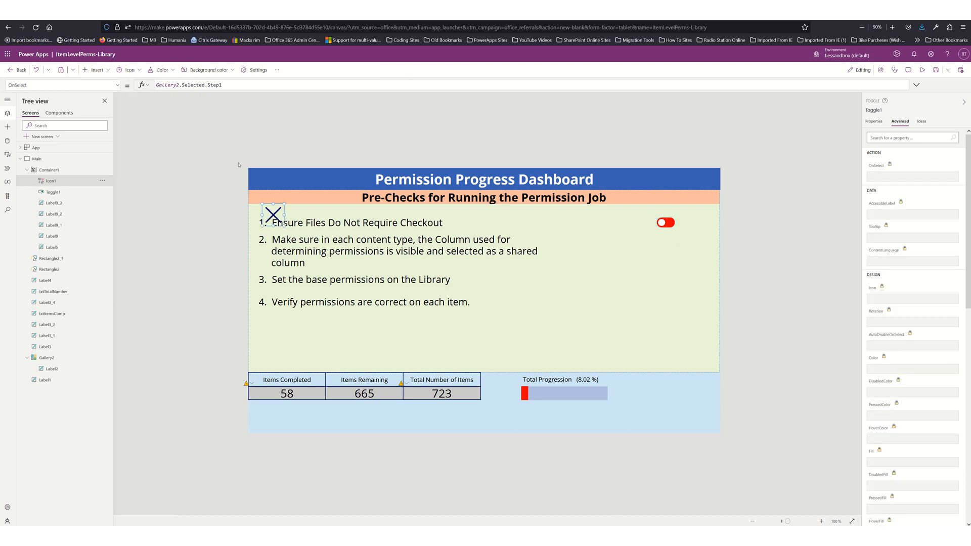
left_click_drag(284, 225, 706, 197)
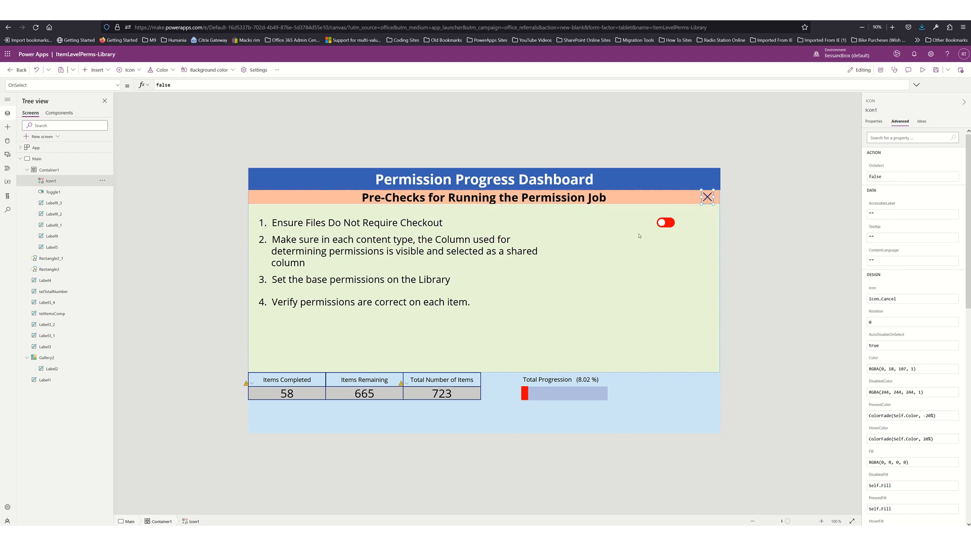
Step: Set the Cancel icon's OnSelect formula to Set(varShowFlowInit,false)
left_click(880, 168)
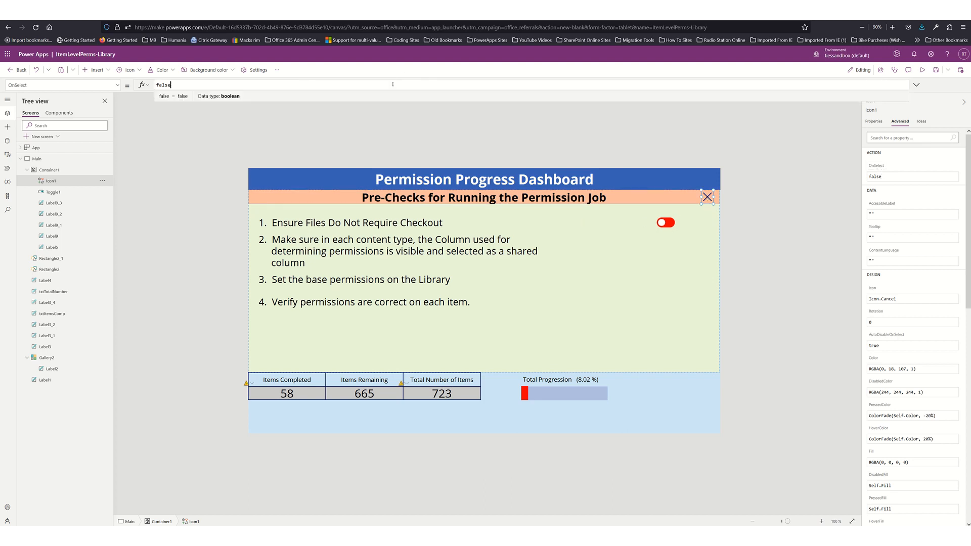
key("ctrl+a")
type("Set(varShowFlowInit")
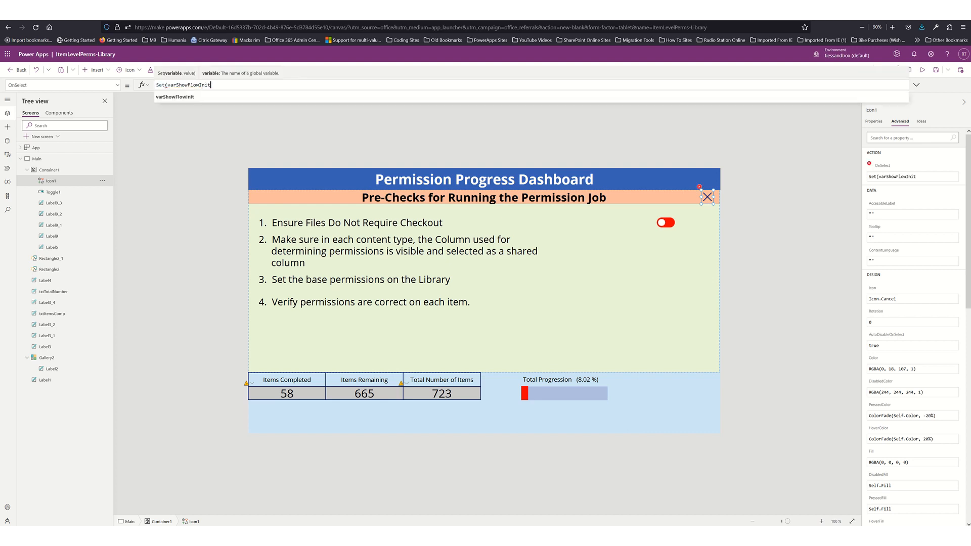
type(",false)")
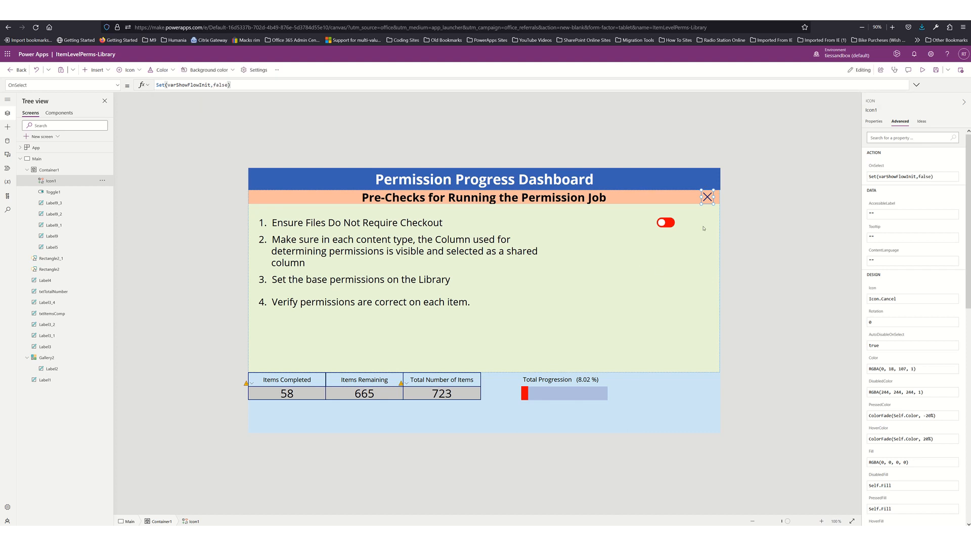
Step: Test the Cancel icon by closing the pre-check panel and reopening it from the Dev - Documents gallery item
key("alt")
left_click(707, 198, "alt")
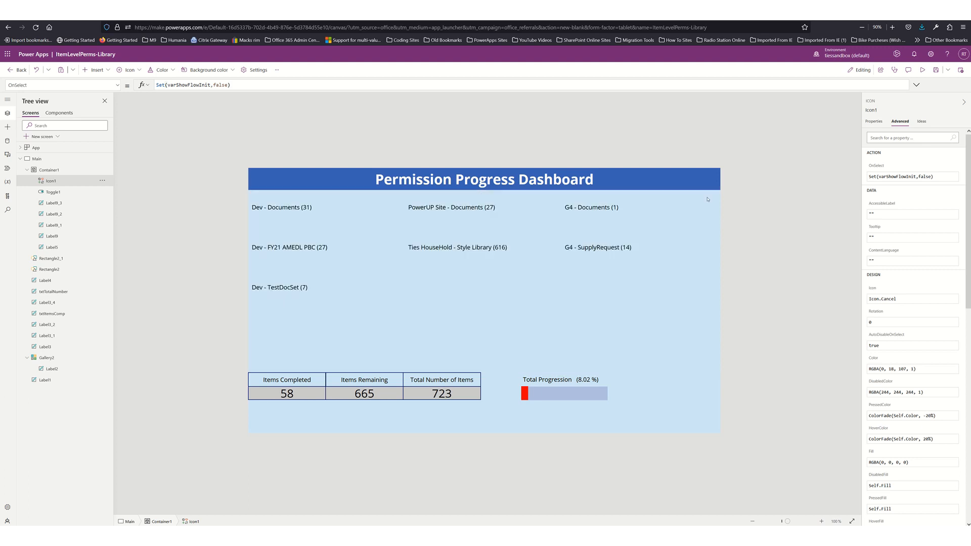
left_click(288, 208, "alt")
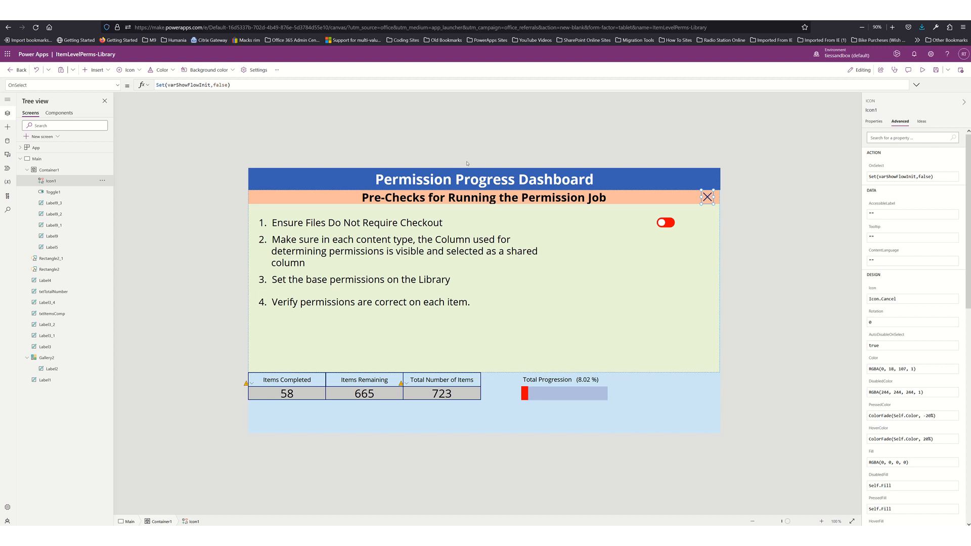
Step: Append ;Refresh(SourceLibraryNames) to the Cancel icon's OnSelect formula
left_click(235, 84)
type(",refresh(sou")
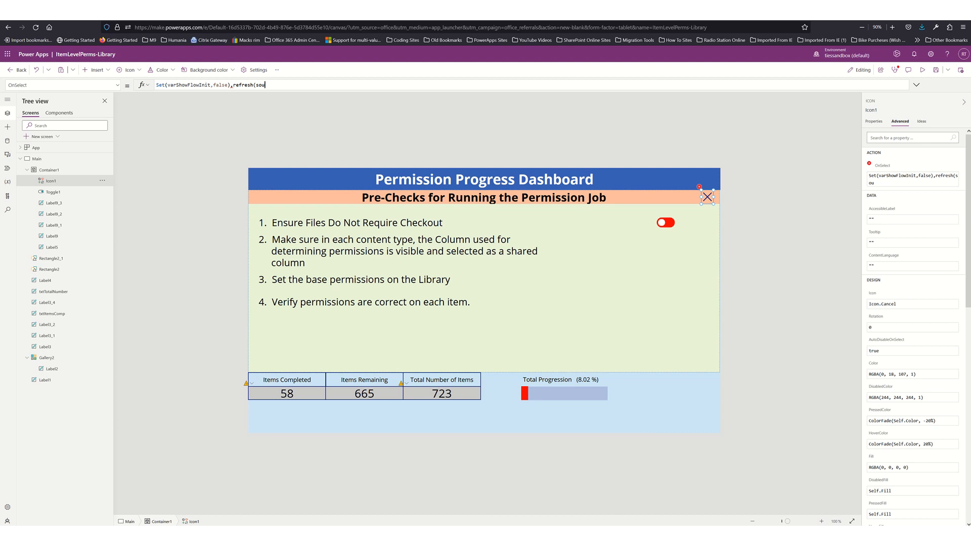
key("BackSpace")
key("BackSpace")
key("BackSpace")
key("BackSpace")
key("BackSpace")
key("BackSpace")
key("BackSpace")
key("BackSpace")
key("BackSpace")
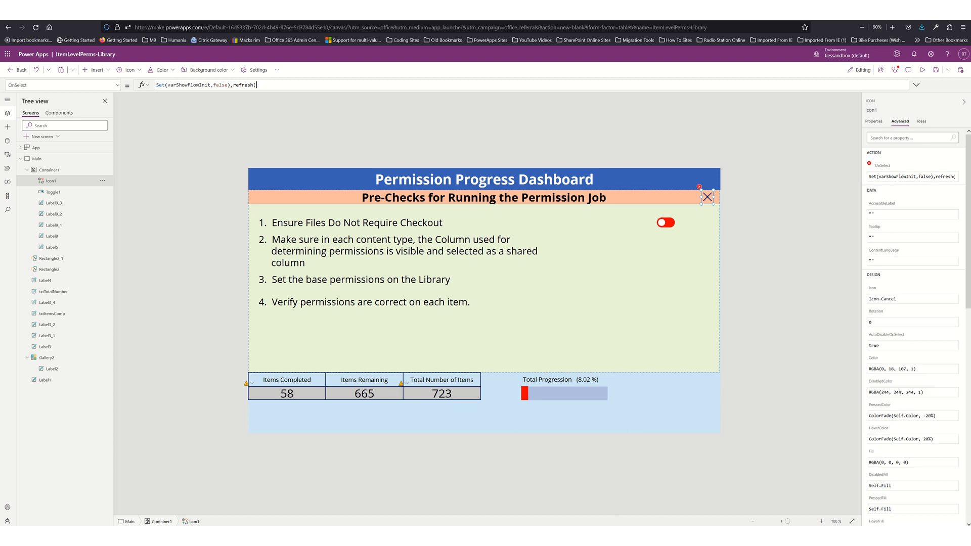
key("BackSpace")
key("BackSpace")
key("BackSpace")
type(";refresh(sour")
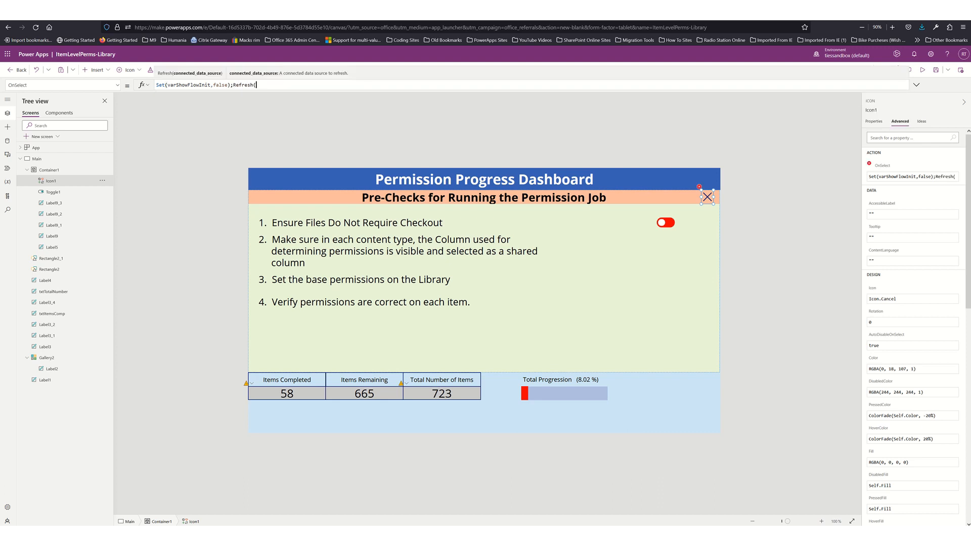
type("c")
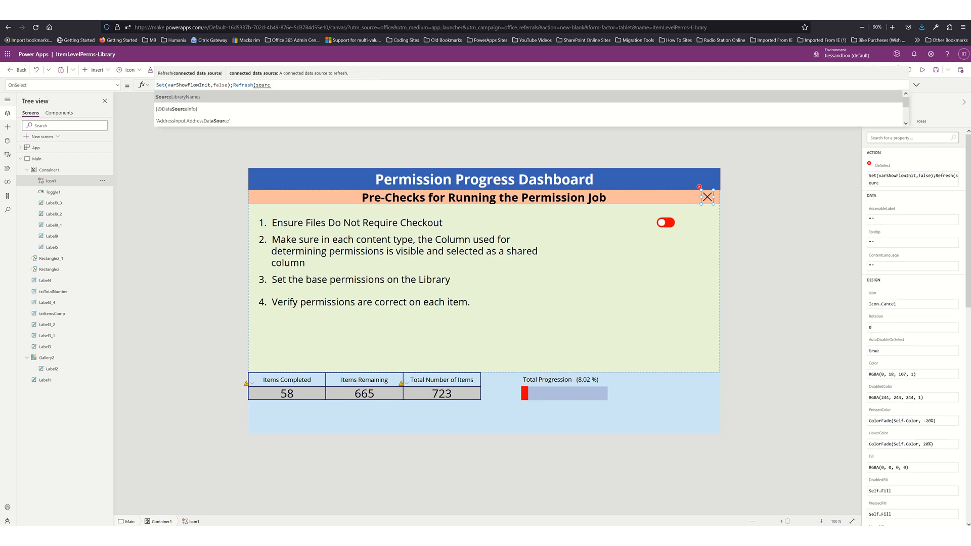
type("eLibraryNames)")
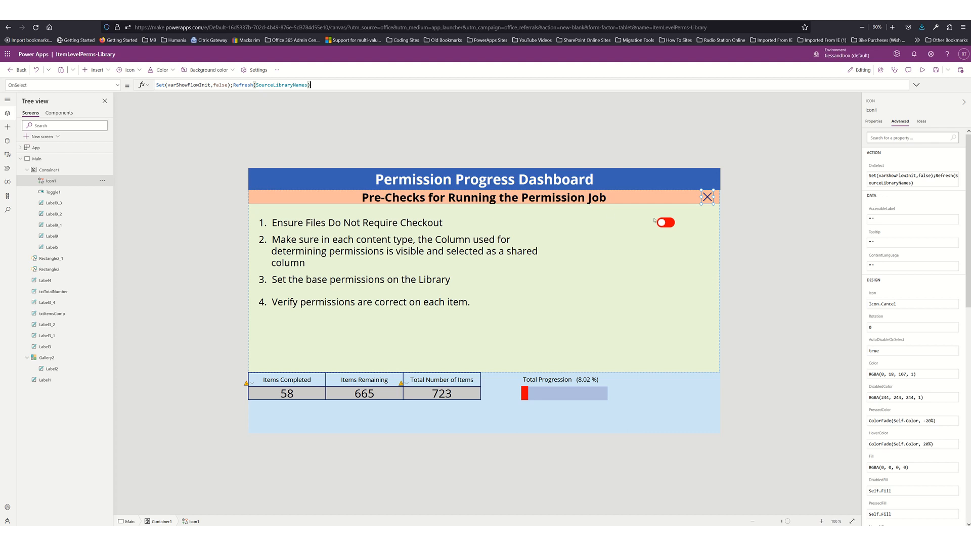
Step: Test the extended formula by closing the panel with the Cancel icon and selecting Dev - Documents again
key("alt")
left_click(707, 197, "alt")
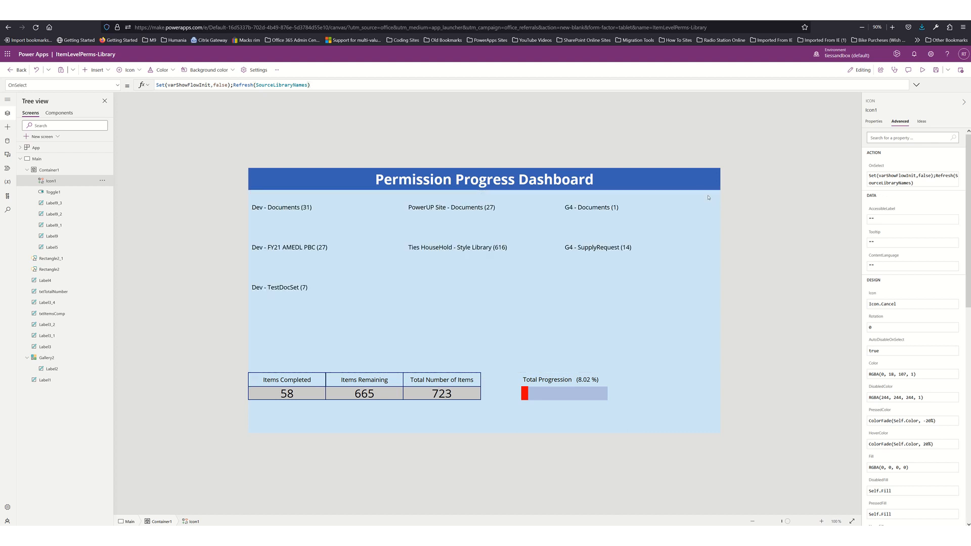
left_click(287, 208, "alt")
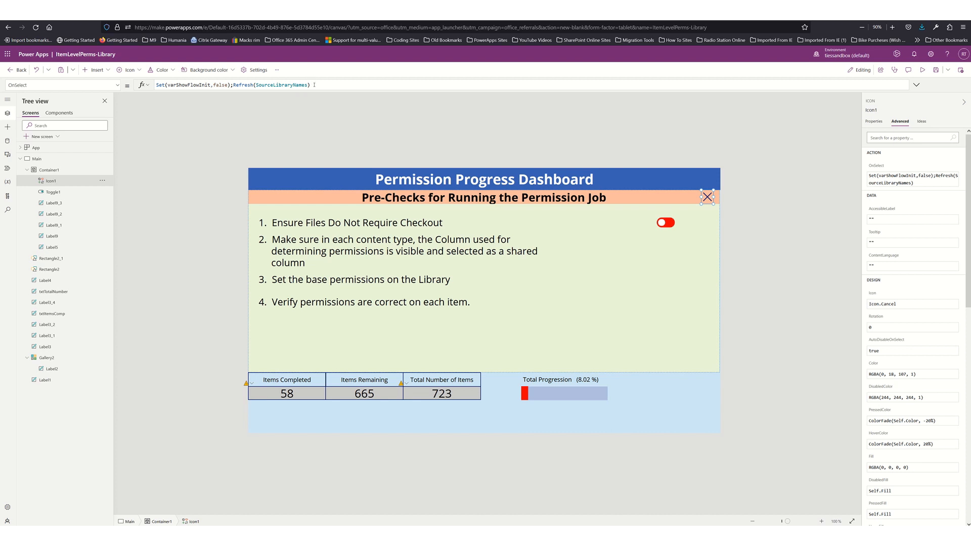
Step: Reorder the Cancel icon's OnSelect formula to Refresh(SourceLibraryNames);Set(varShowFlowInit,false);
left_click_drag(310, 85, 232, 85)
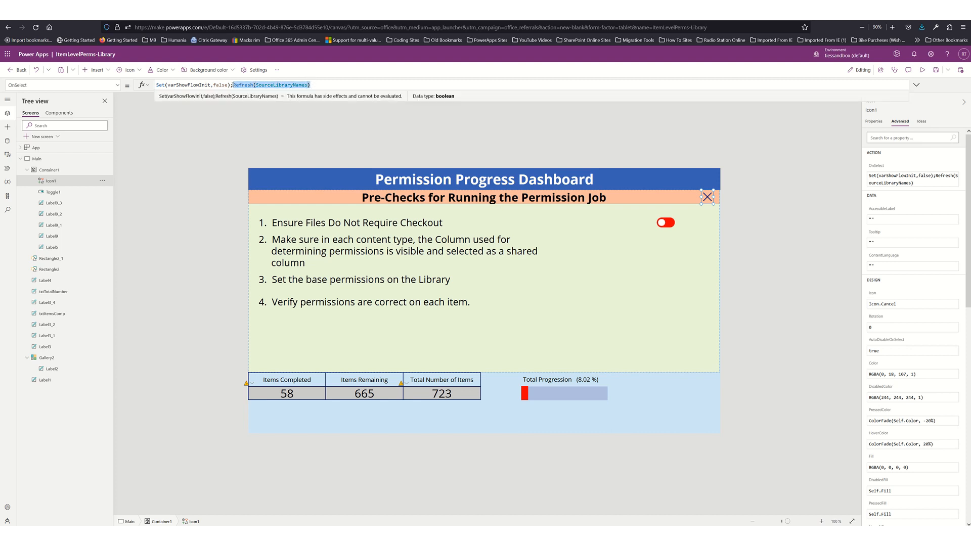
key("BackSpace")
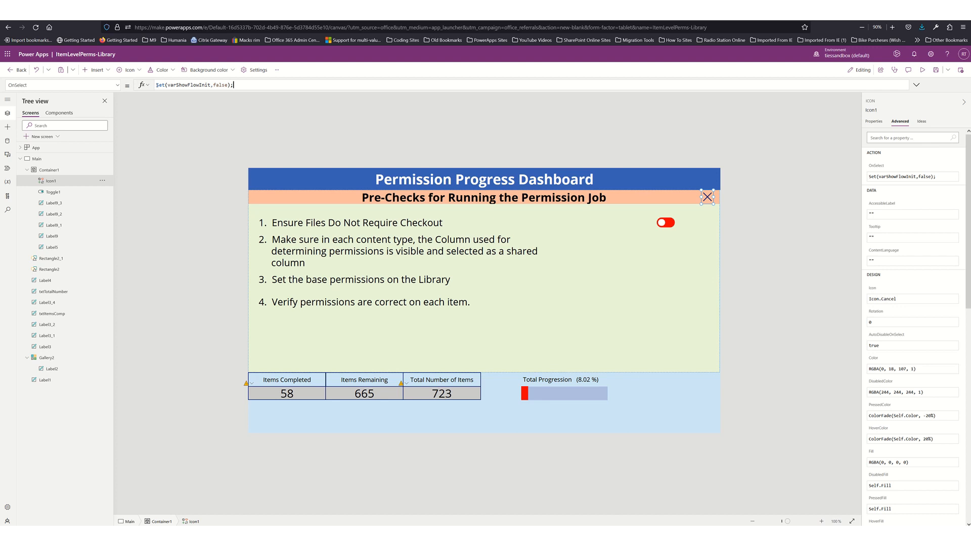
key("ctrl+z")
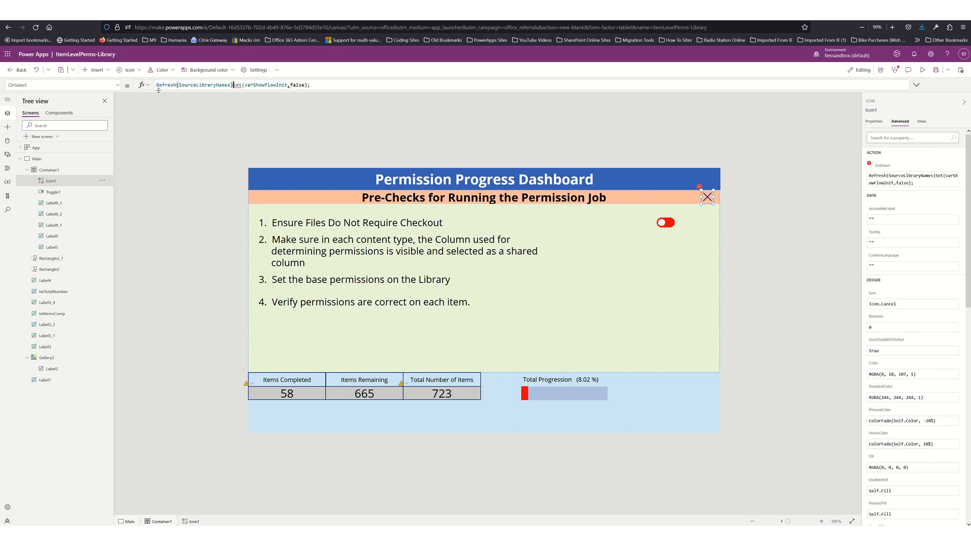
type(";")
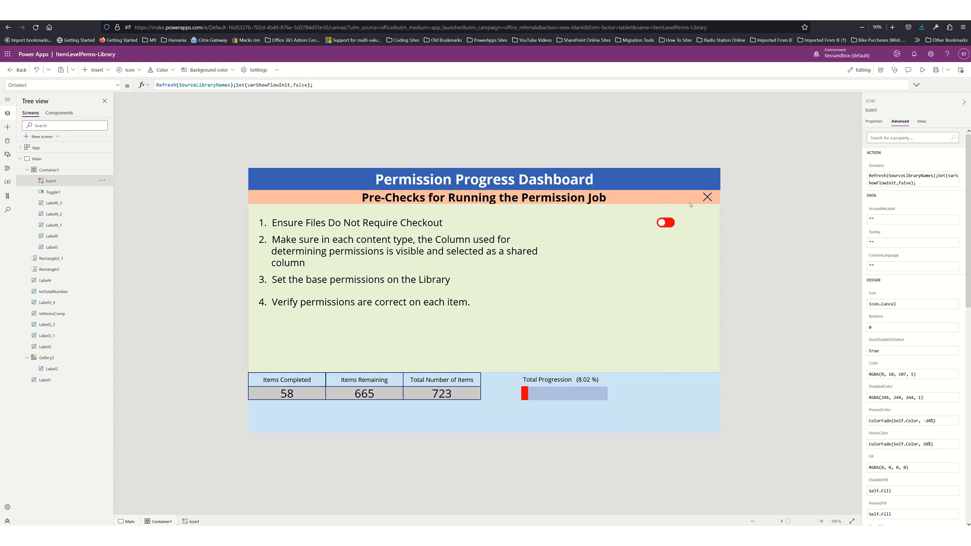
Step: Close and reopen the Dev - Documents panel, then compare its toggle with the Step1 column of the SharePoint list
left_click(708, 197)
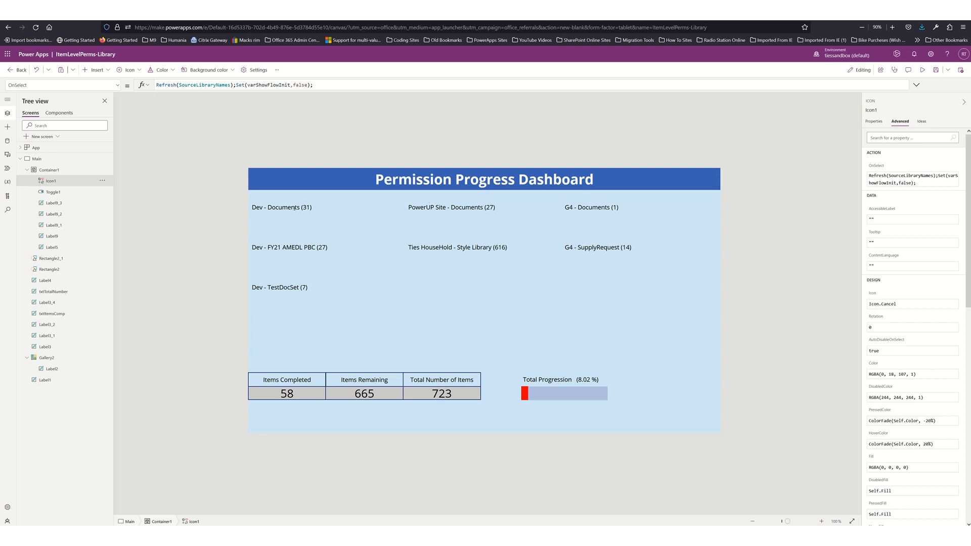
left_click(296, 207)
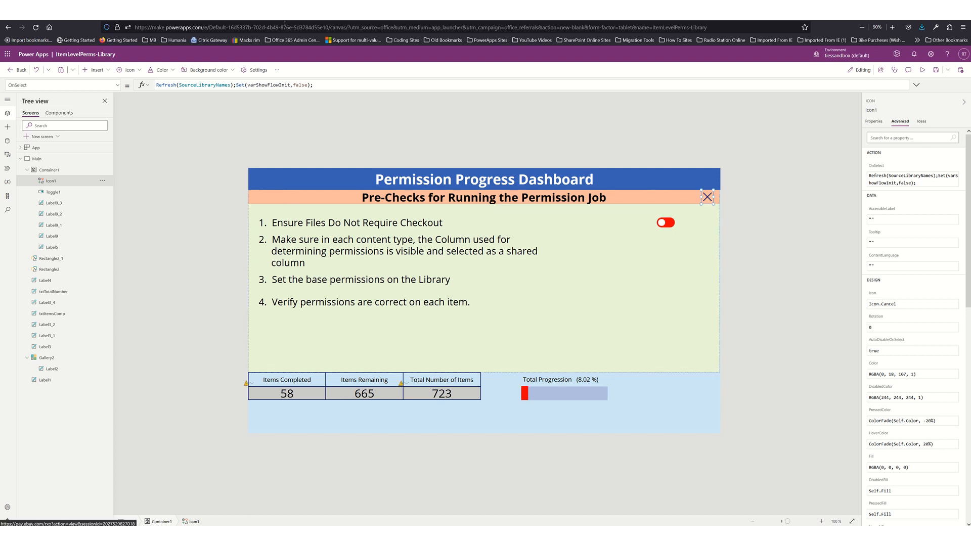
left_click(247, 12)
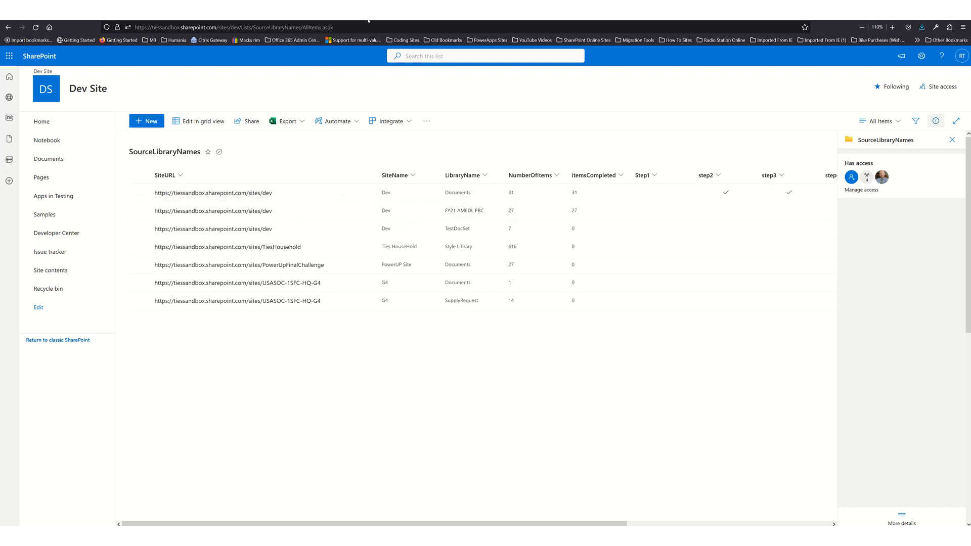
left_click(344, 14)
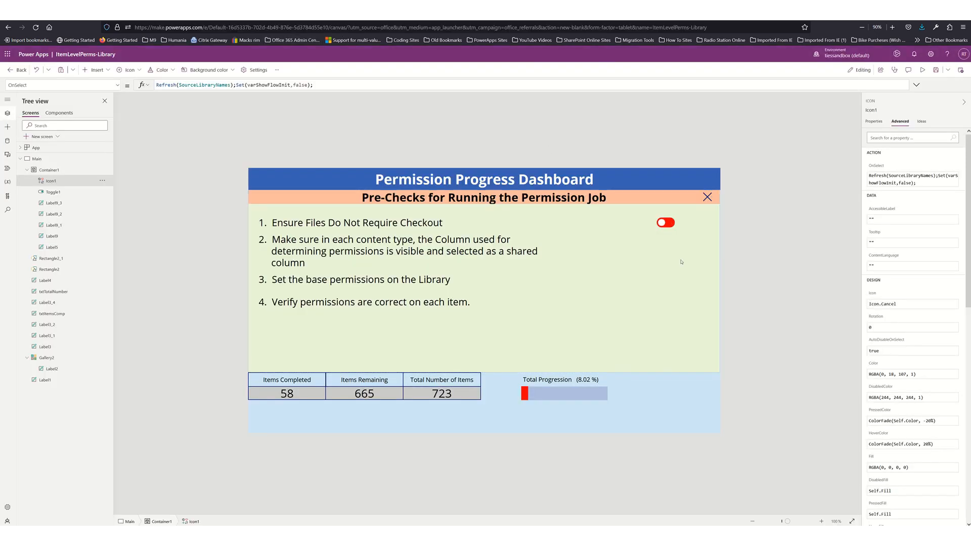
Step: Test saving by switching the toggle on, reopening the Dev - Documents panel, and checking the Step1 column in SharePoint
left_click(668, 223)
left_click(709, 197)
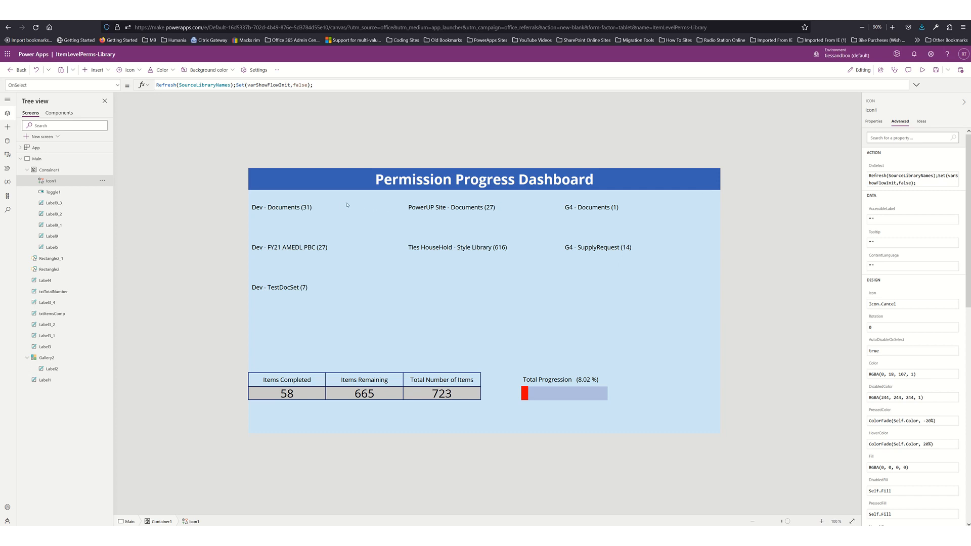
left_click(283, 207, "alt")
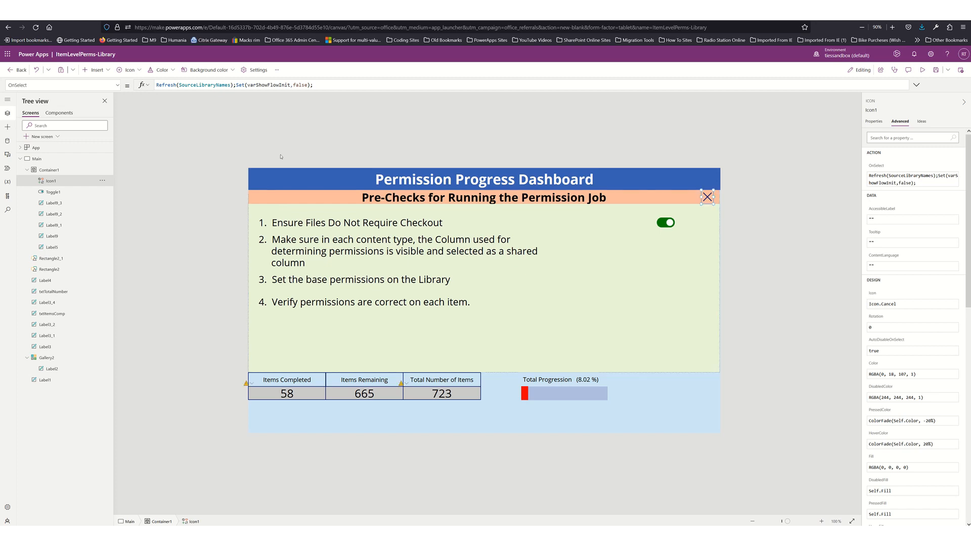
key("ctrl+Tab")
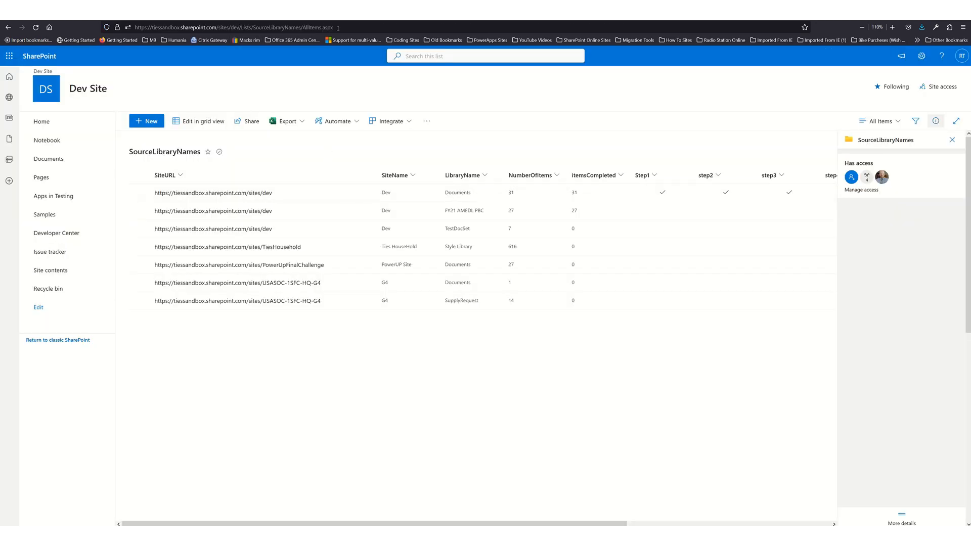
Step: Clear the Step1 value of the Dev site's Documents item in the SourceLibraryNames list
key("ctrl+shift+Tab")
left_click(610, 195)
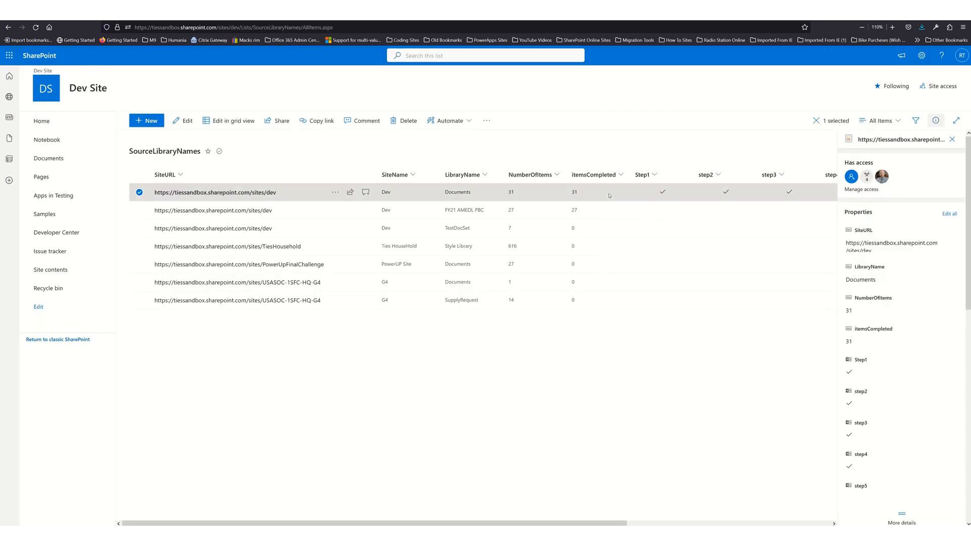
left_click(852, 373)
left_click(851, 373)
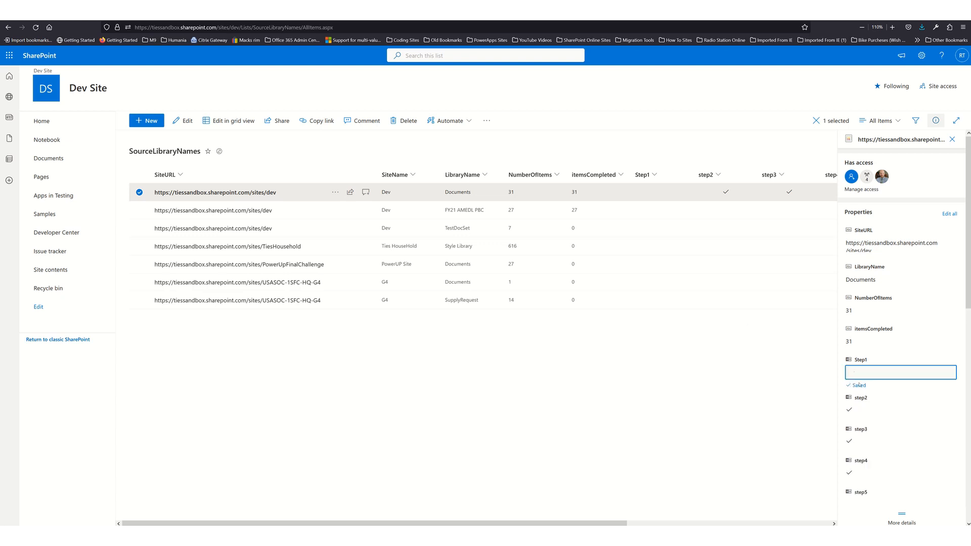
left_click(883, 410)
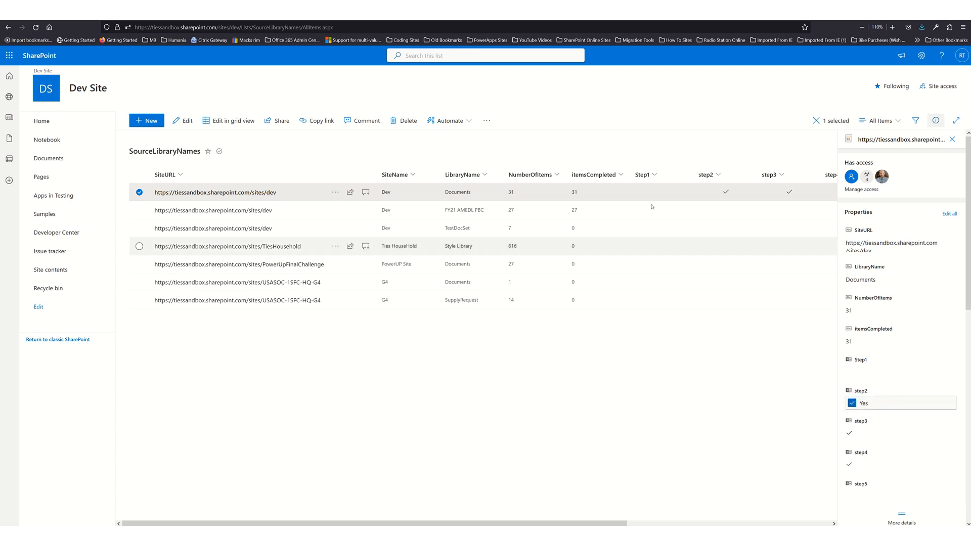
Step: Return to Power Apps and reopen the Dev - Documents panel to check that the toggle reflects the list's Step1 value
key("ctrl+Tab")
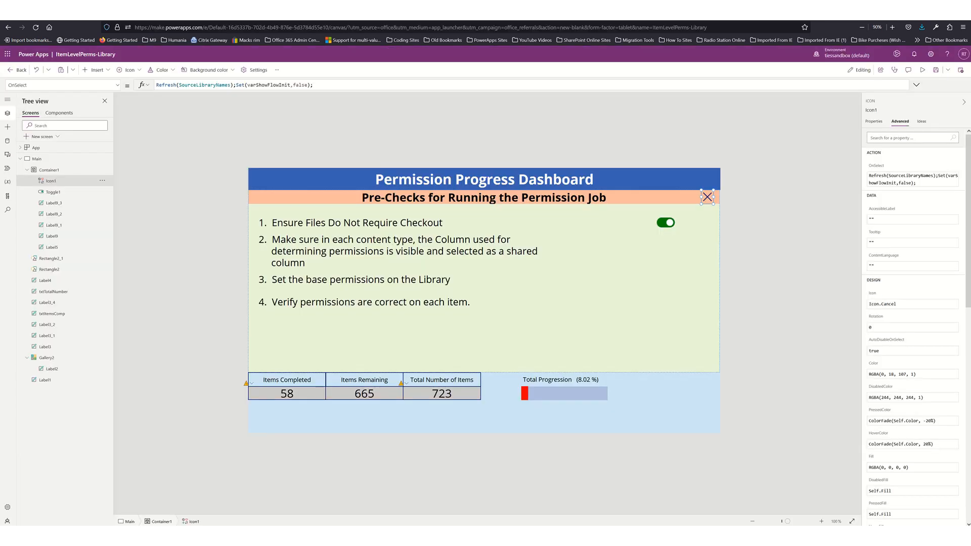
left_click(708, 198, "alt")
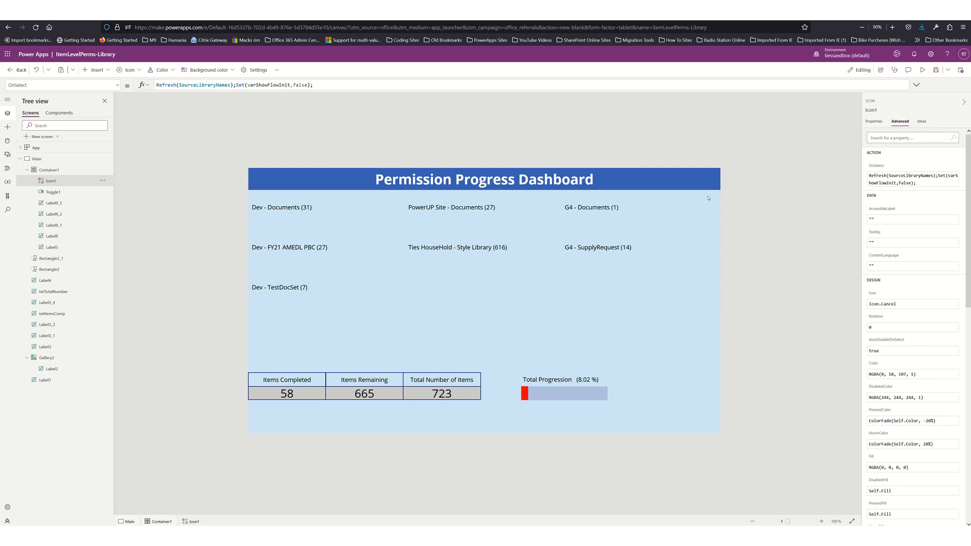
left_click(296, 207, "alt")
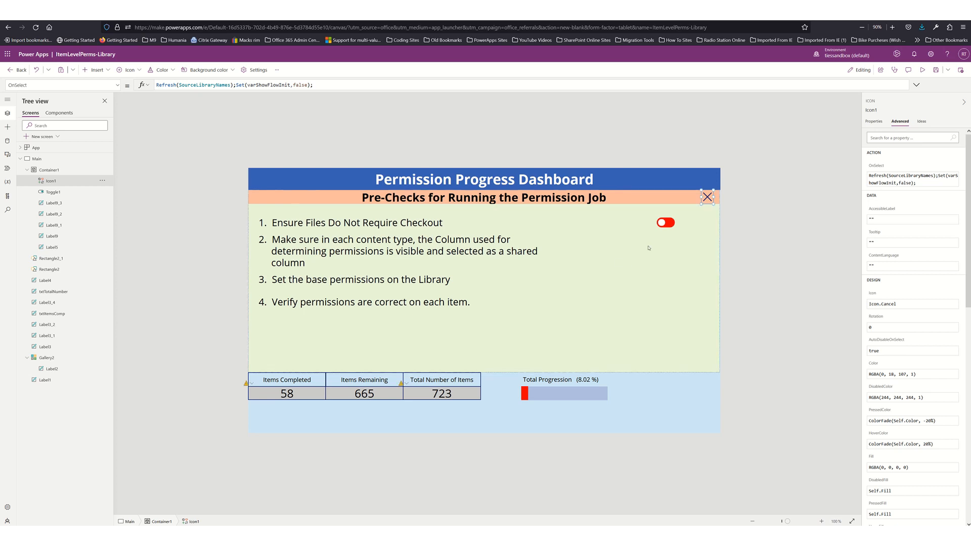
Step: Create three copies of the Step 1 toggle inside the pre-check container
left_click(667, 223)
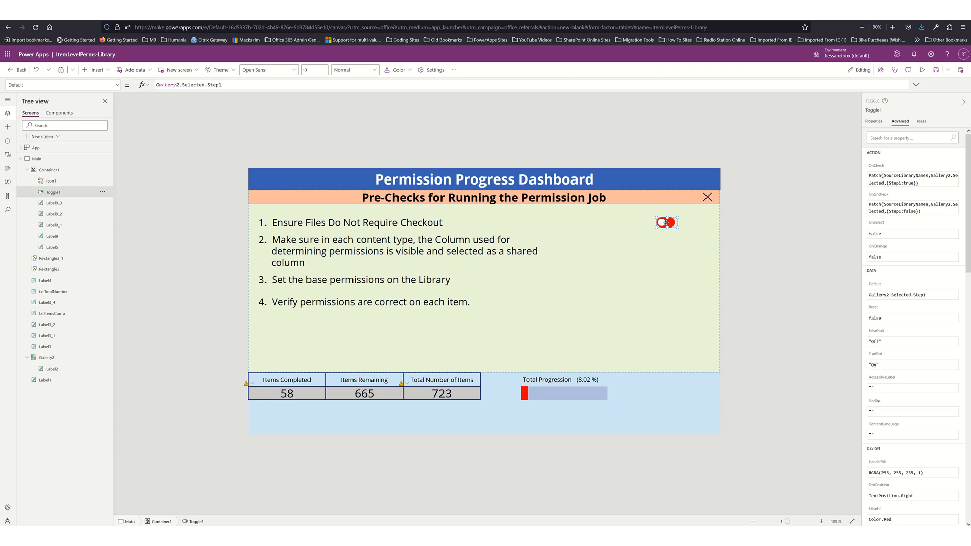
key("ctrl+v")
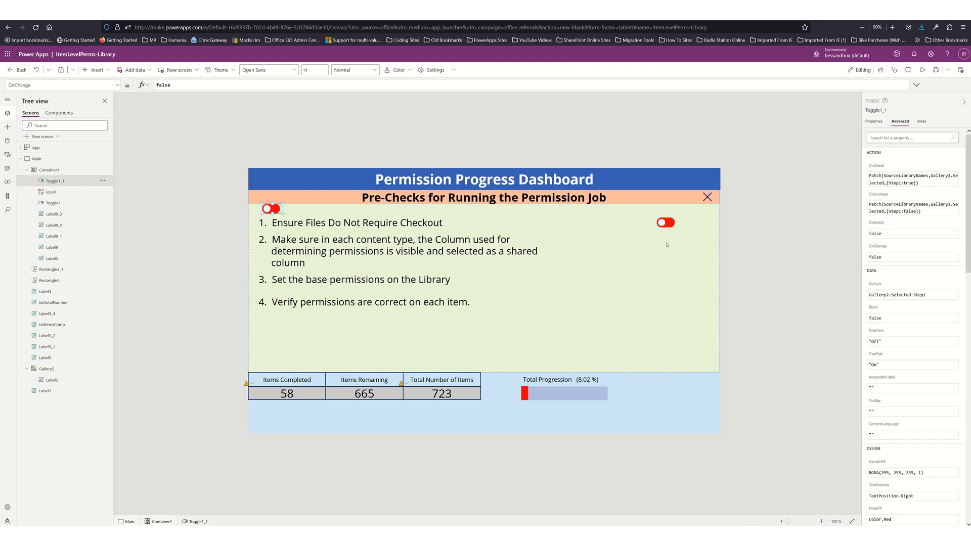
key("ctrl+v")
key("ctrl+v")
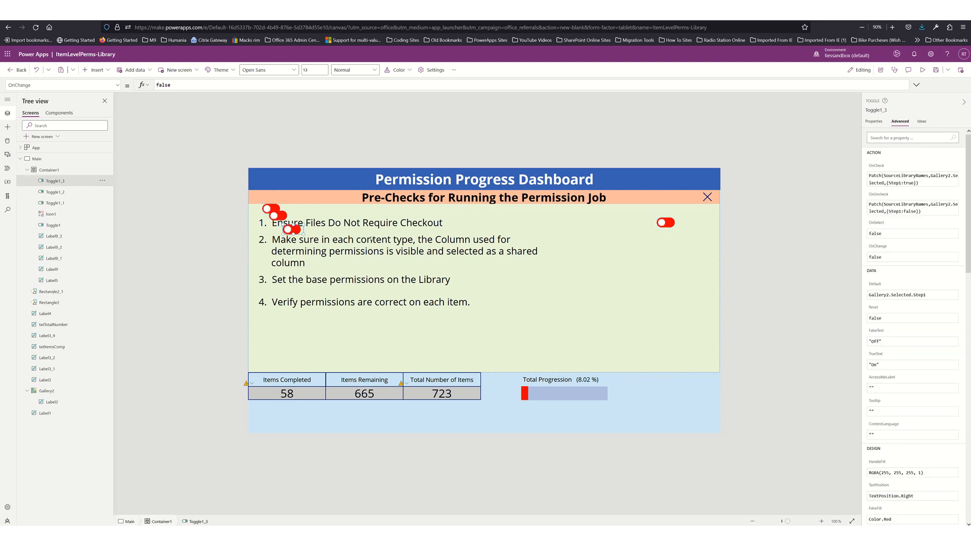
Step: Place the three copied toggles beside pre-checks 2, 3 and 4, aligned under the first toggle
left_click_drag(273, 212, 666, 242)
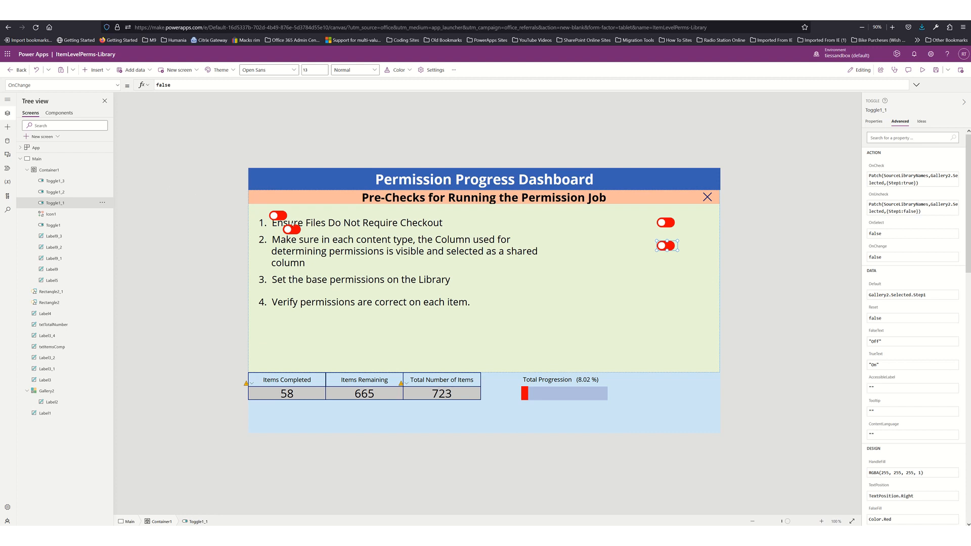
left_click(281, 216)
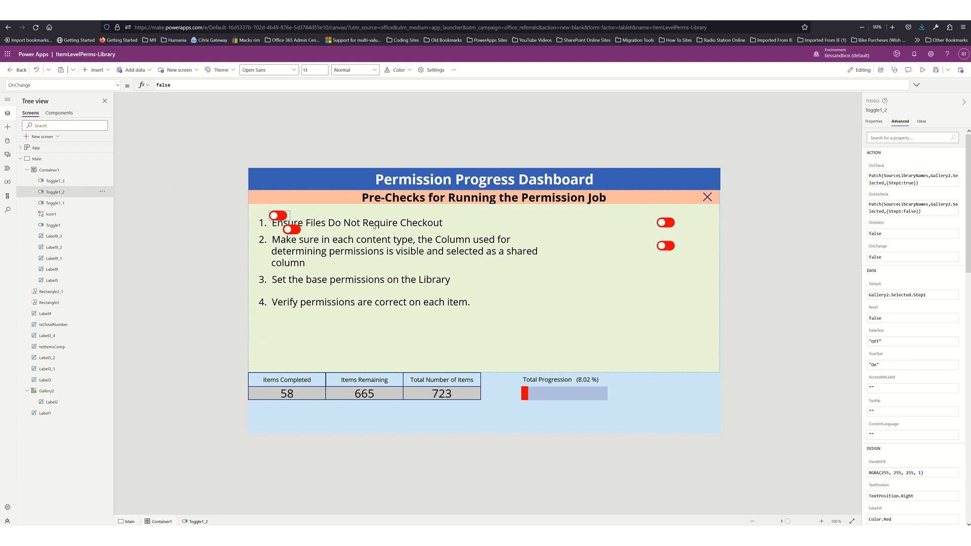
left_click_drag(281, 216, 667, 281)
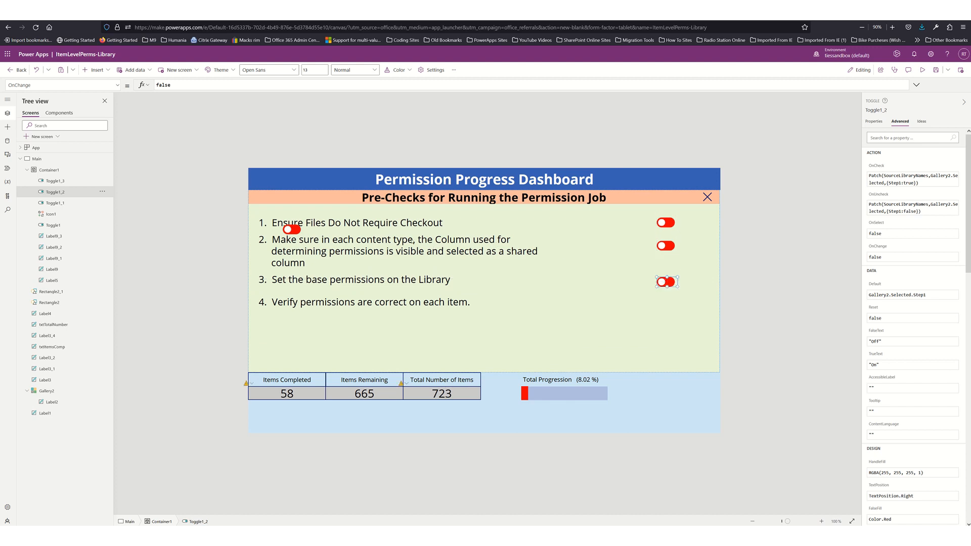
left_click_drag(295, 230, 665, 305)
left_click(656, 333)
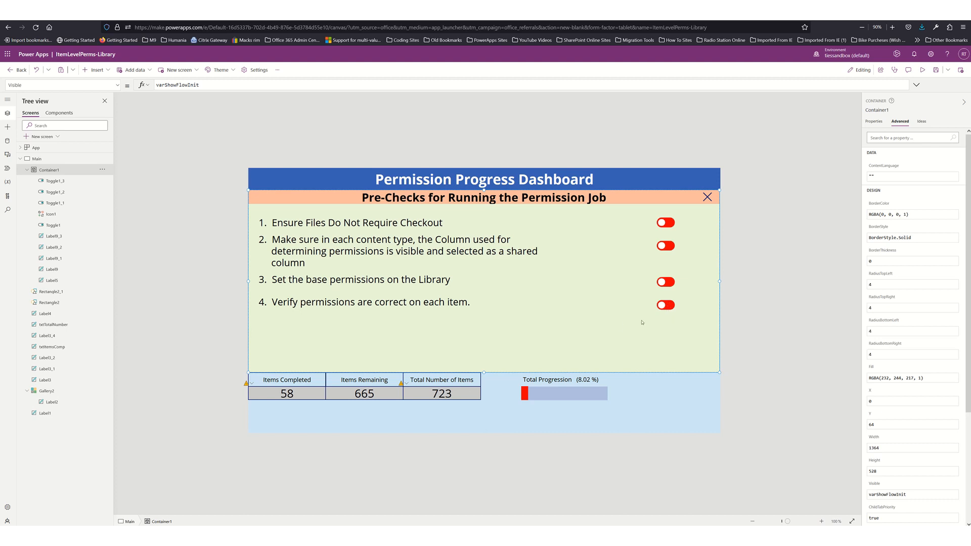
Step: Change the OnCheck formula of the toggle beside pre-check 2 so it patches step2:true
left_click(668, 246)
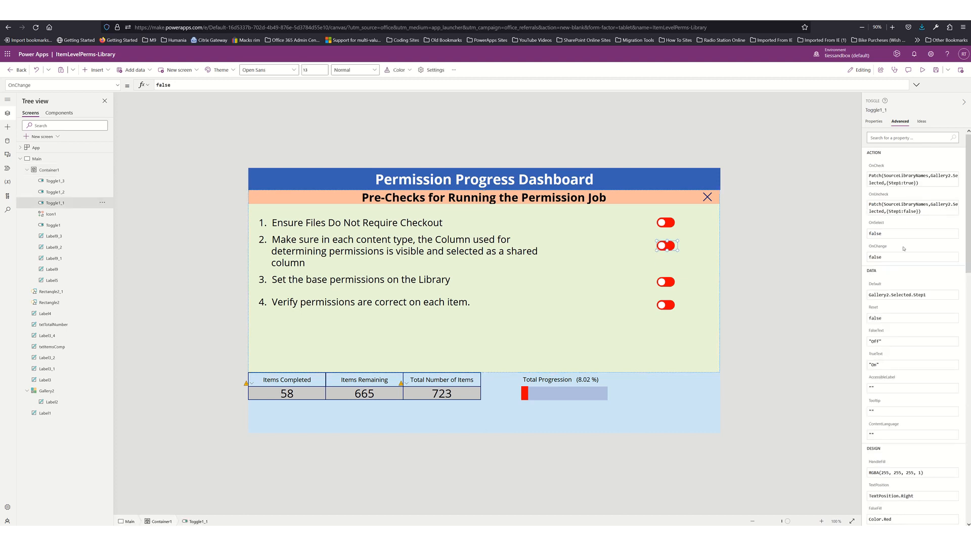
left_click(901, 180)
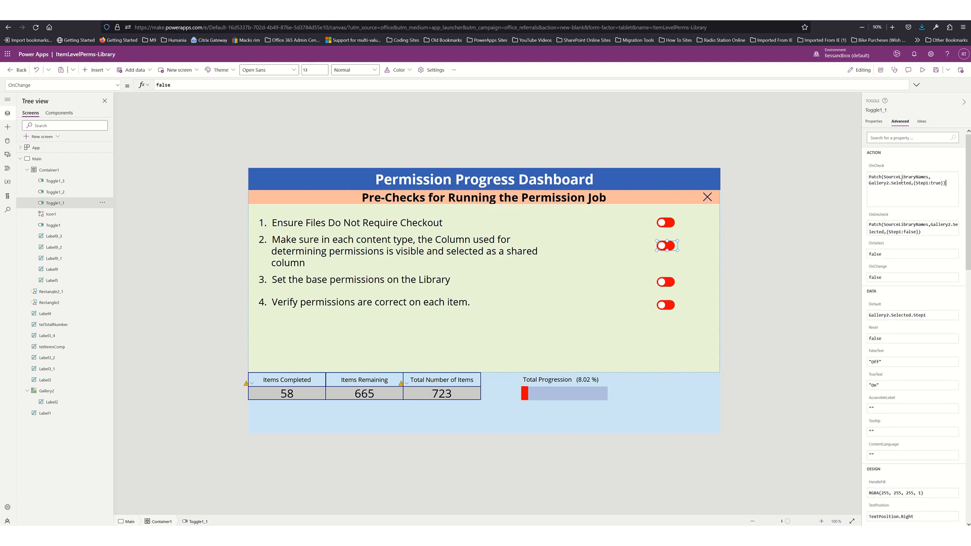
left_click(929, 183)
key("BackSpace")
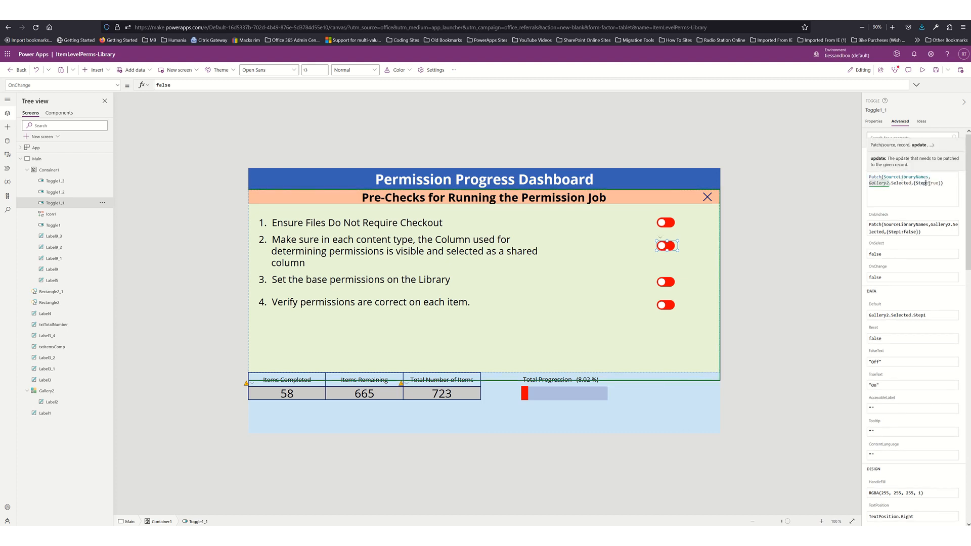
type("2")
key("BackSpace")
type("s")
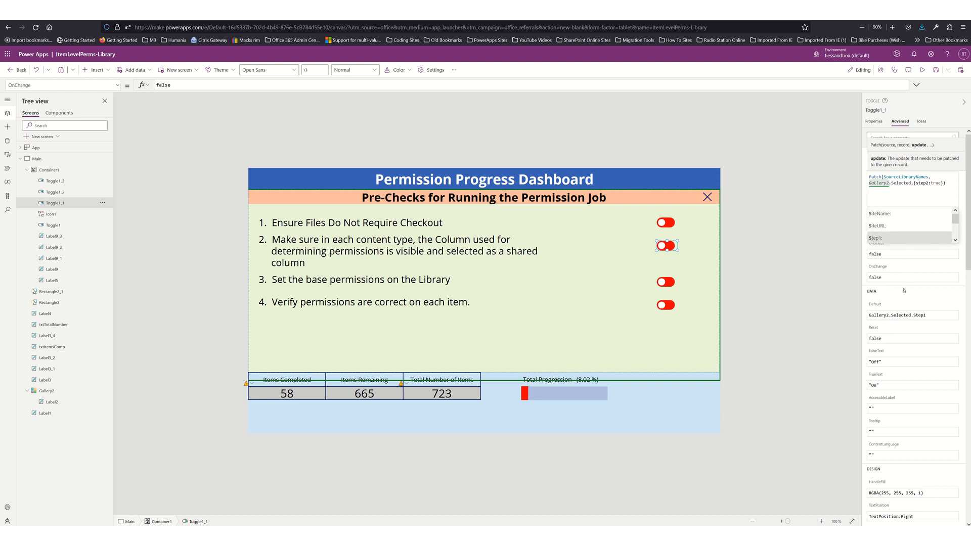
left_click(917, 275)
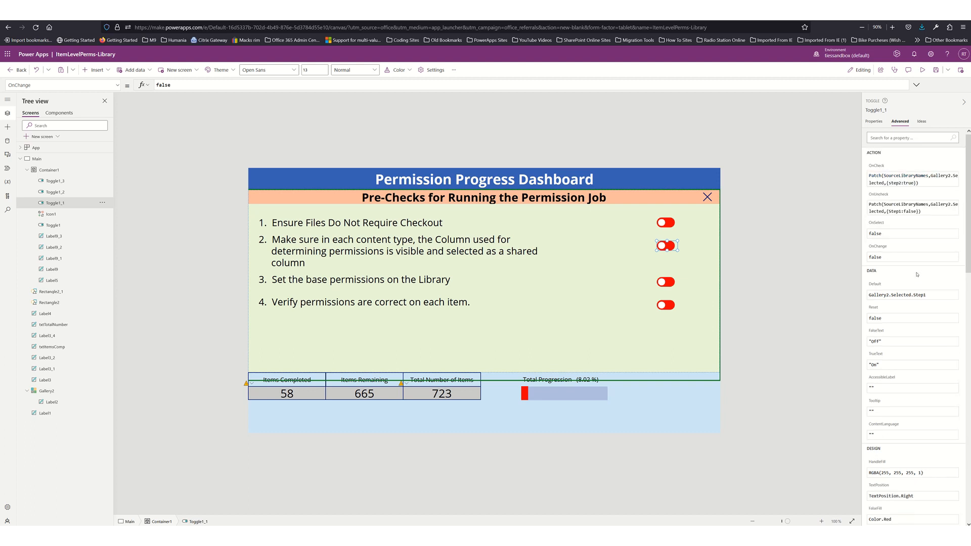
Step: Change the OnUncheck formula of the pre-check 2 toggle so it patches step2:false
left_click(931, 209)
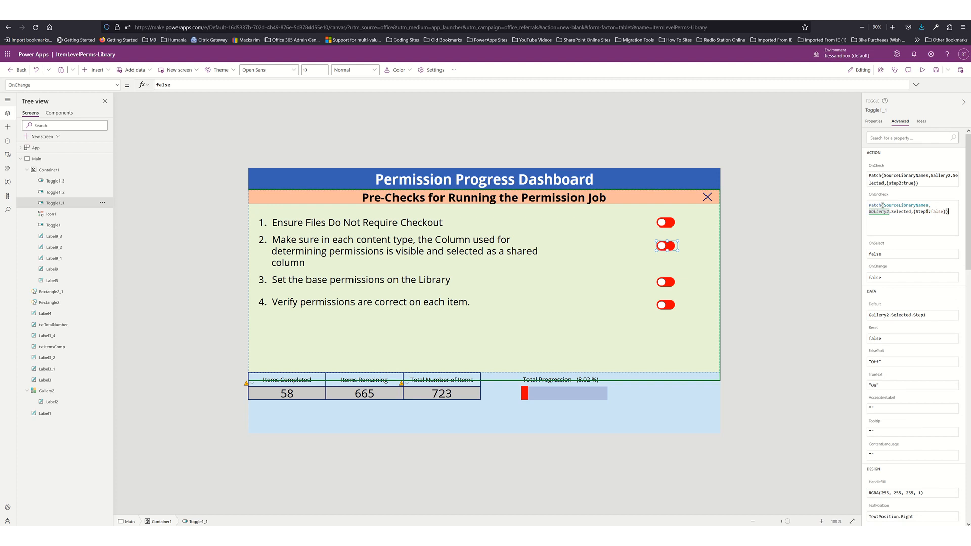
key("BackSpace")
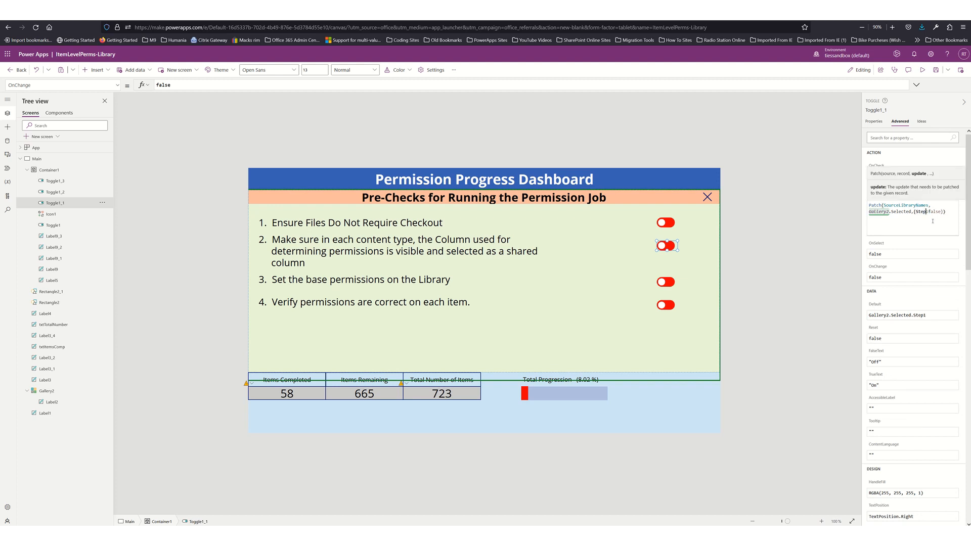
type("2")
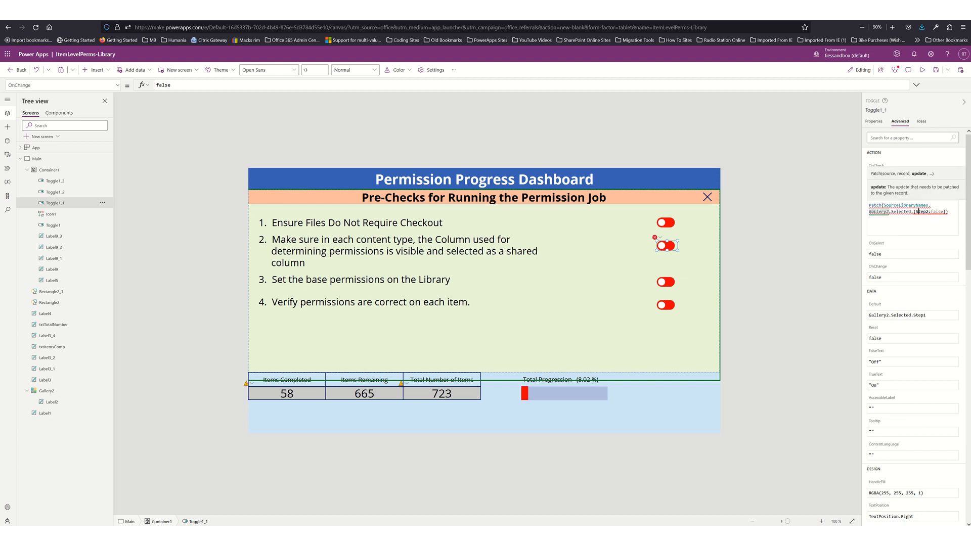
key("BackSpace")
type("s")
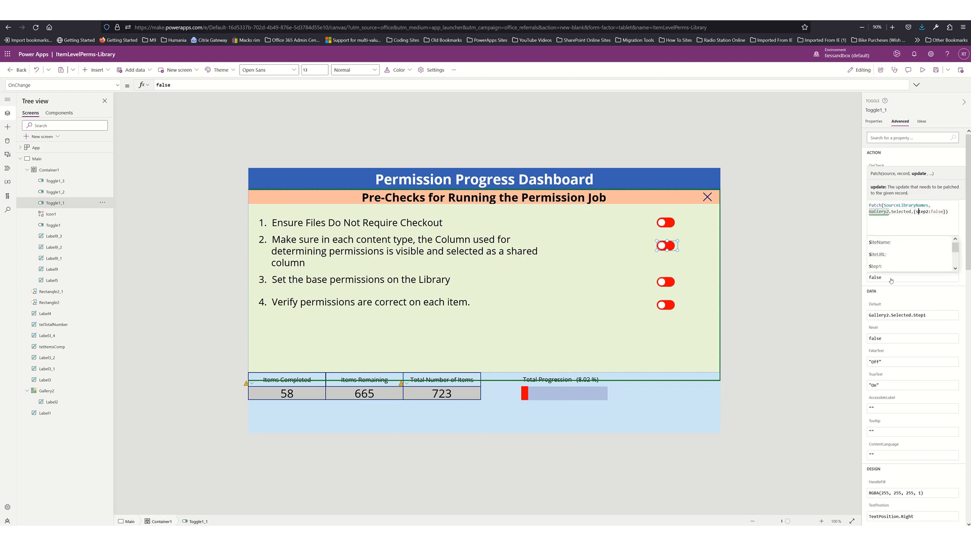
left_click(918, 302)
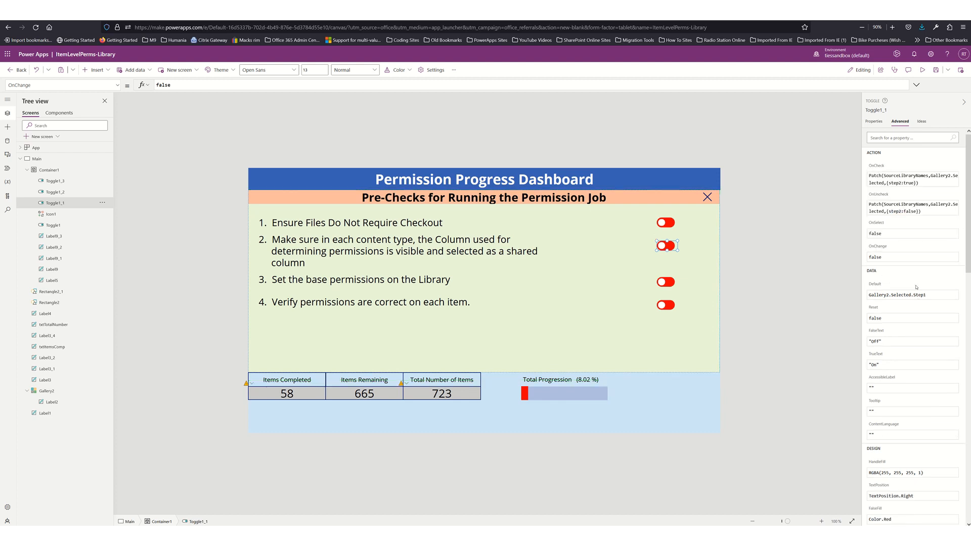
Step: Set the Default of the pre-check 2 toggle to Gallery2.Selected.step2
left_click(928, 296)
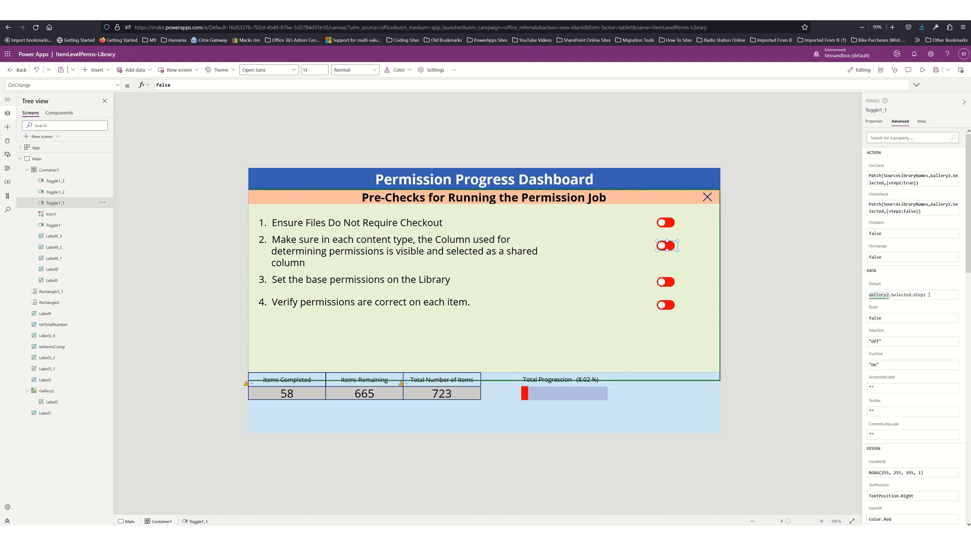
key("BackSpace")
type("2")
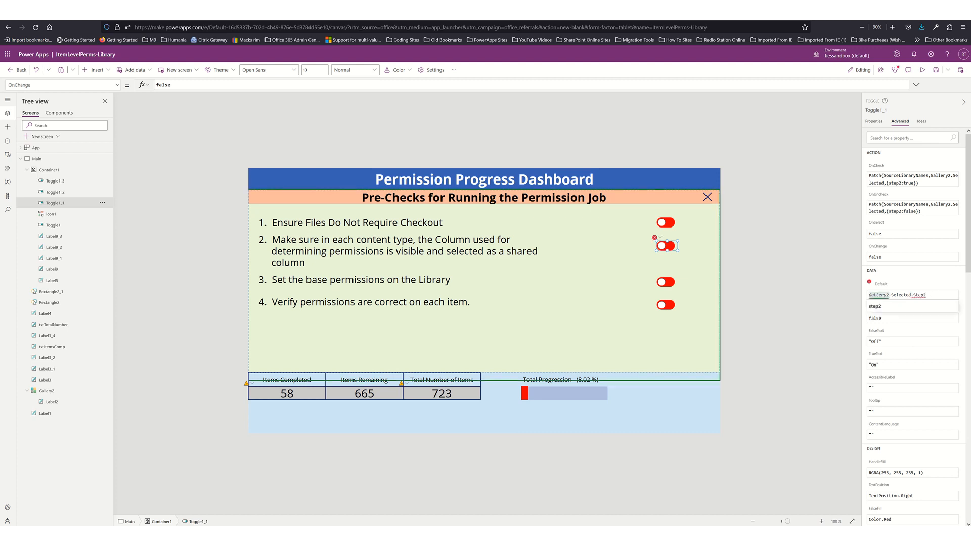
left_click(917, 295)
key("BackSpace")
type("s")
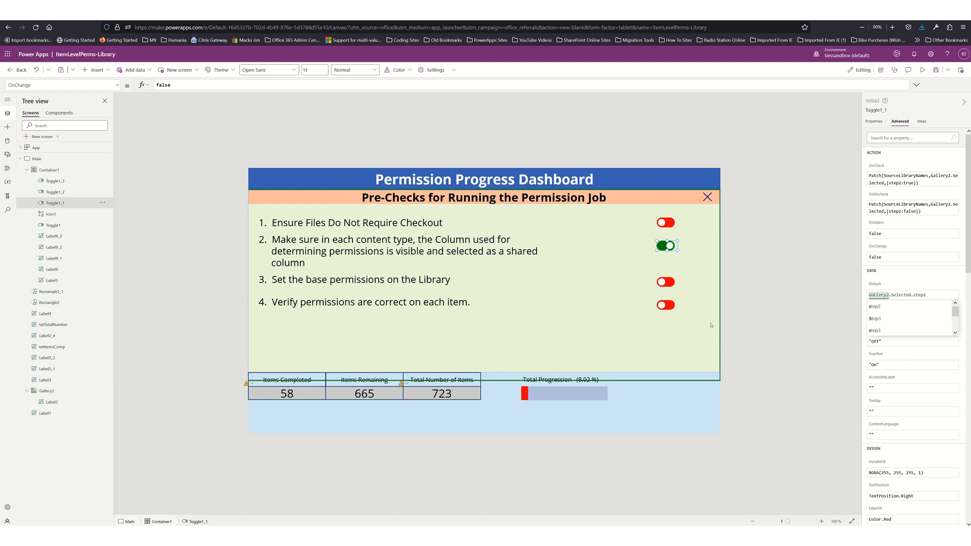
Step: Change the OnCheck formula of the toggle beside pre-check 3 so it patches step3:true
left_click(667, 283)
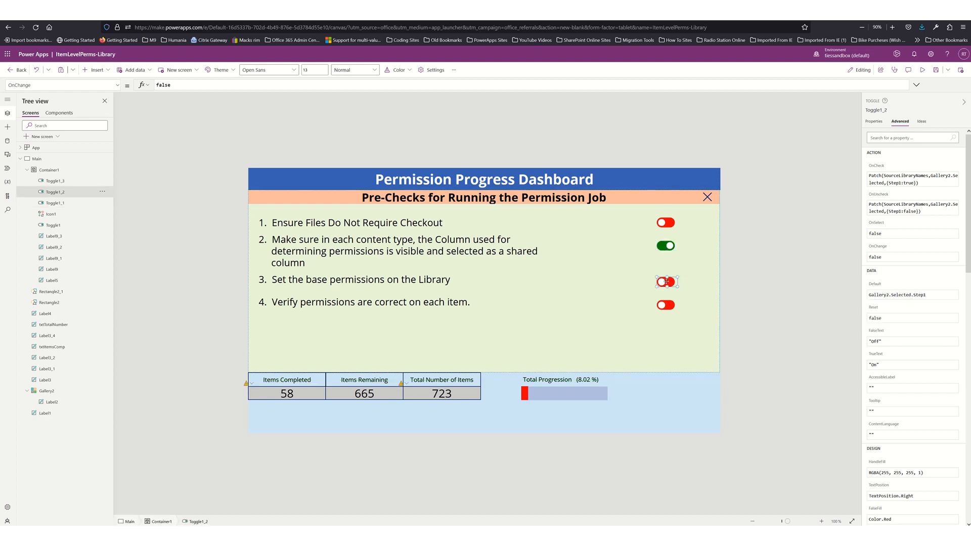
left_click(895, 183)
double_click(922, 183)
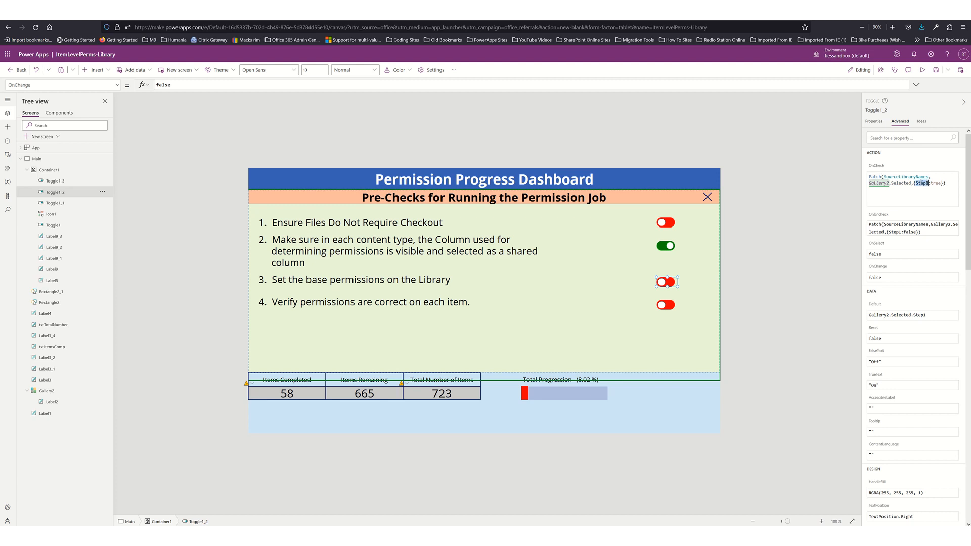
type("step3")
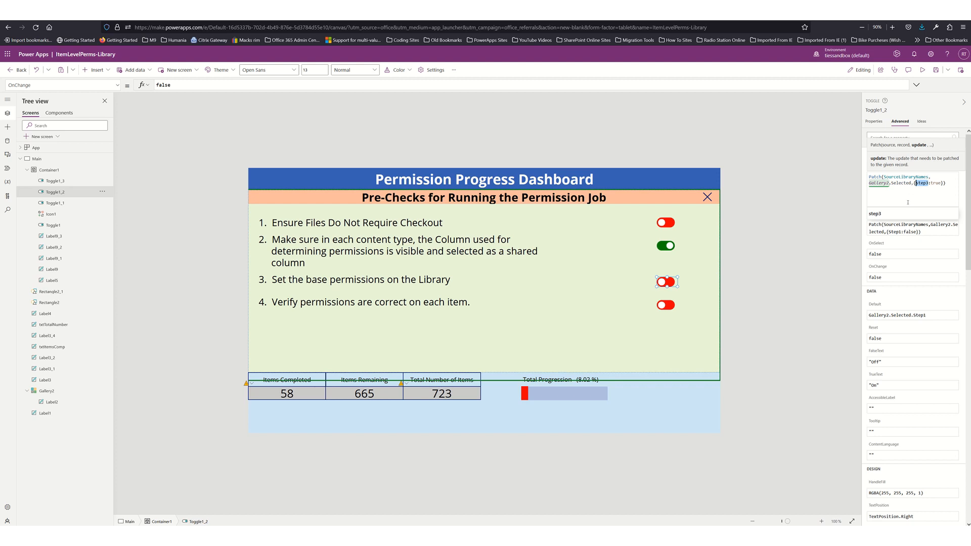
left_click(906, 236)
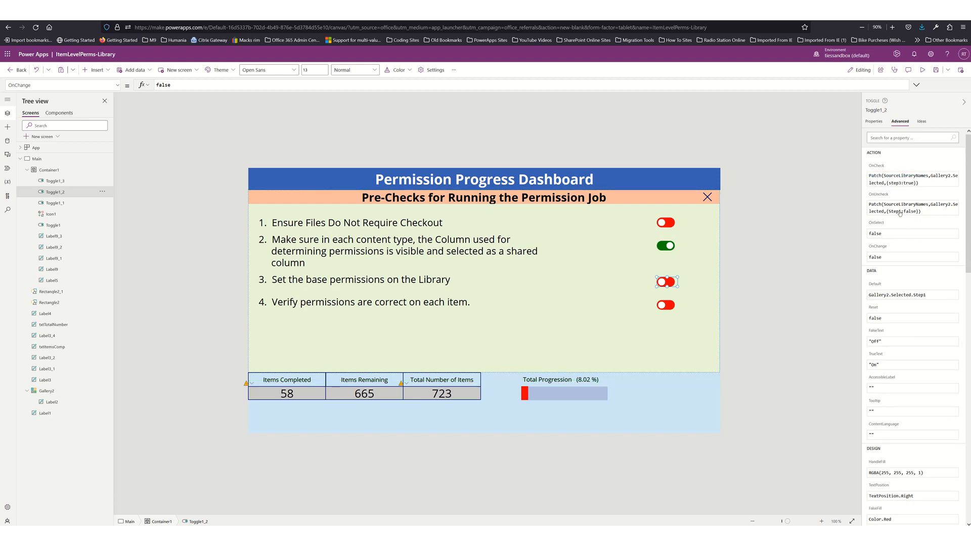
Step: Make the pre-check 3 toggle's OnUncheck formula patch step3:false and set its Default to Gallery2.Selected.step3
left_click(900, 213)
double_click(923, 212)
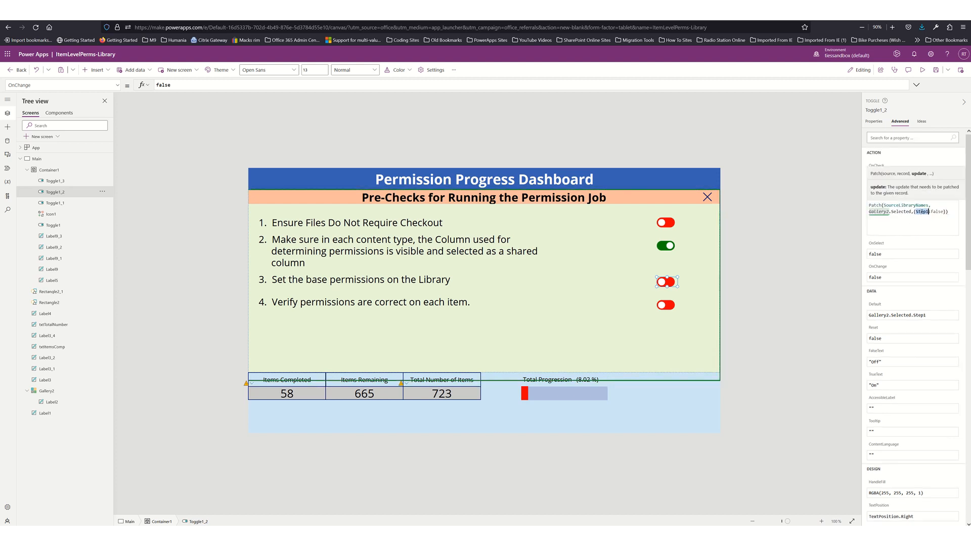
type("step3")
left_click(920, 319)
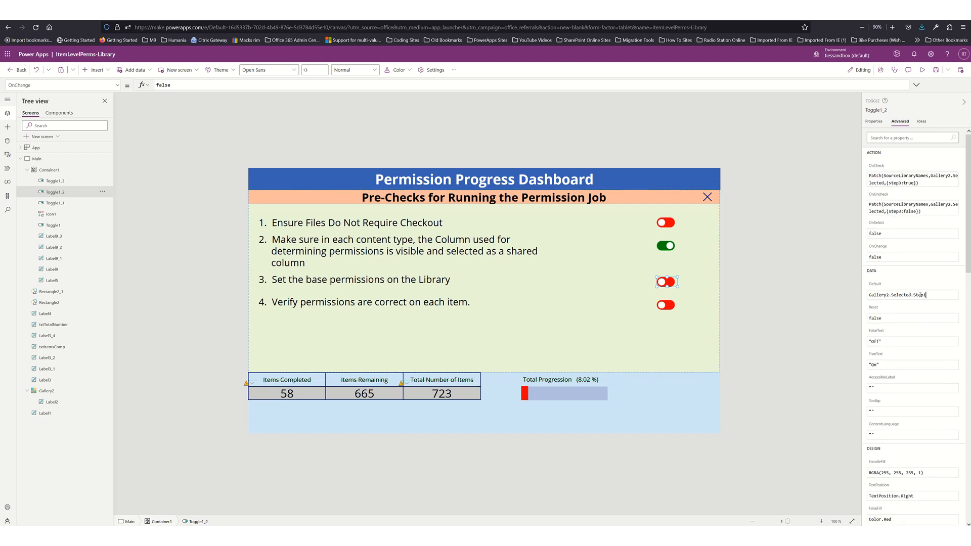
double_click(921, 294)
type("step3")
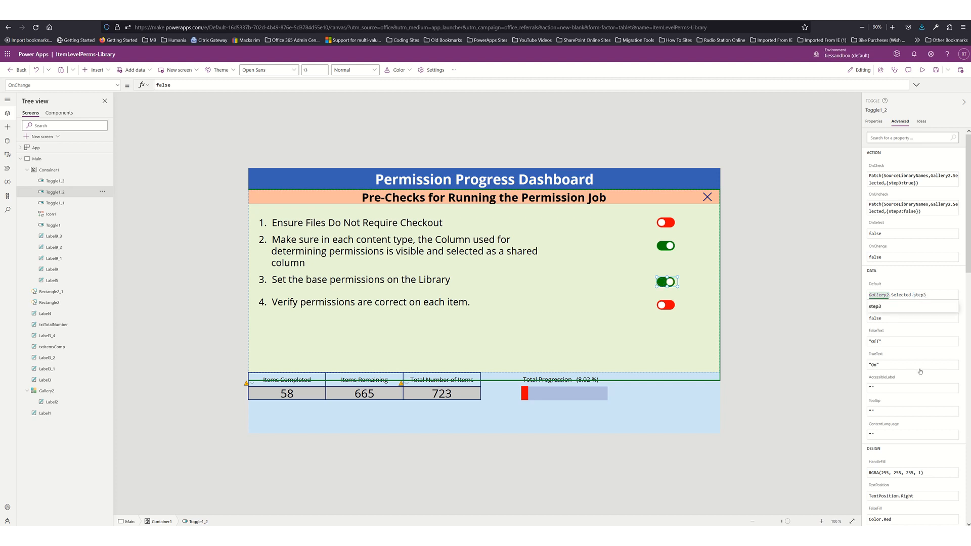
Step: Change the OnCheck formula of the toggle beside pre-check 4 so it patches step4:true
left_click(664, 306)
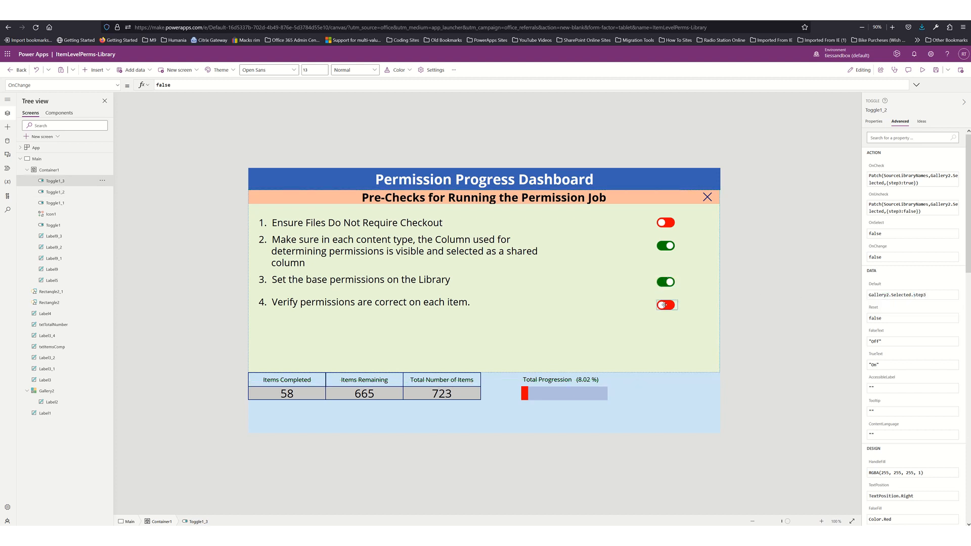
left_click(896, 183)
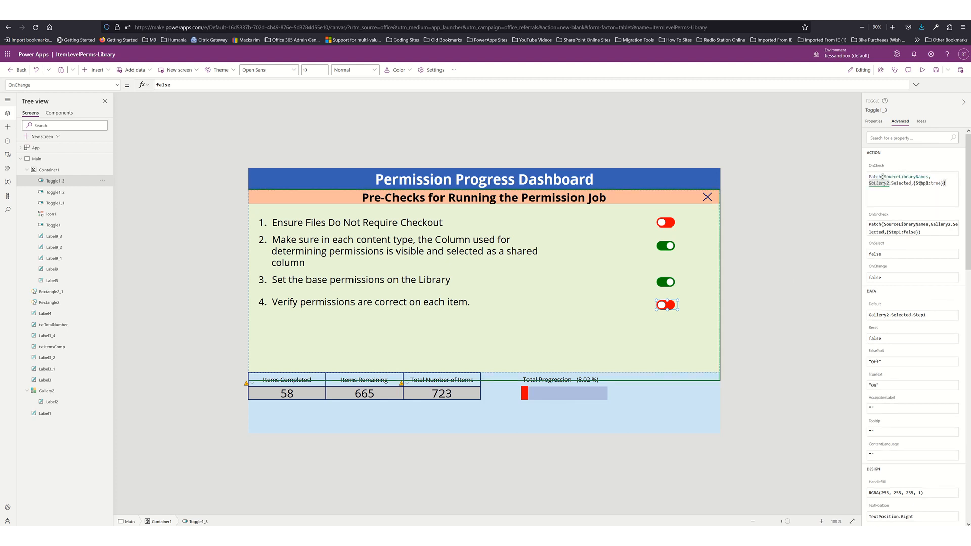
double_click(921, 183)
type("step4")
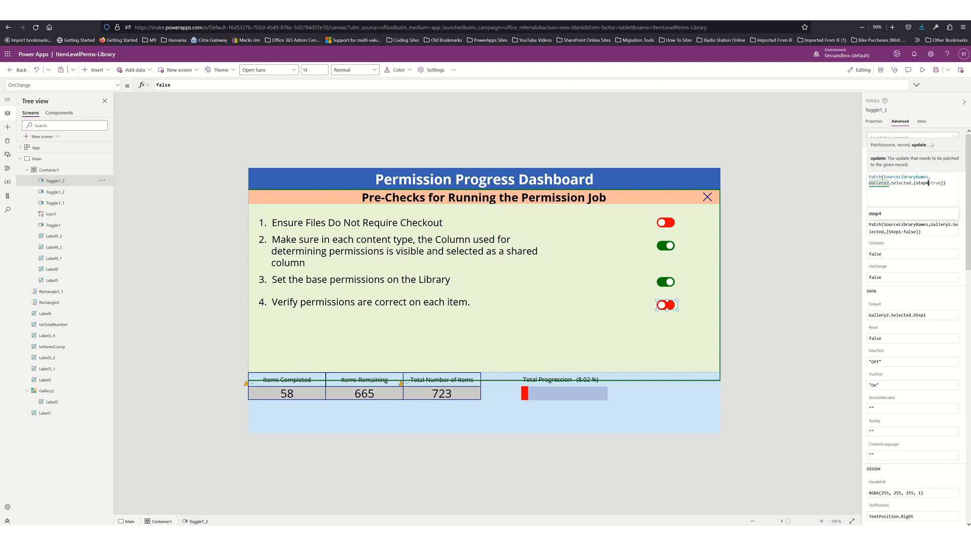
double_click(927, 183)
left_click(900, 233)
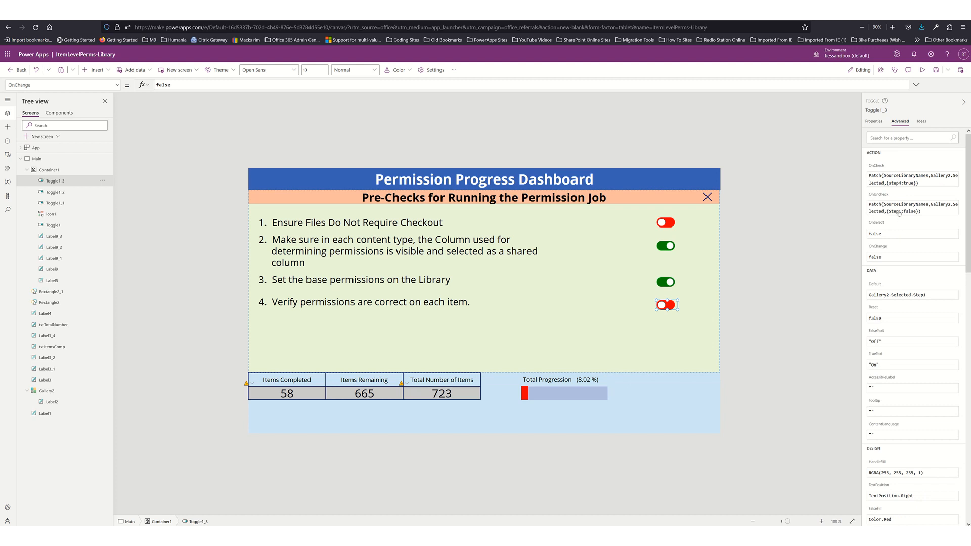
Step: Change the OnUncheck formula of the pre-check 4 toggle so it patches step4:false
left_click(900, 211)
double_click(927, 211)
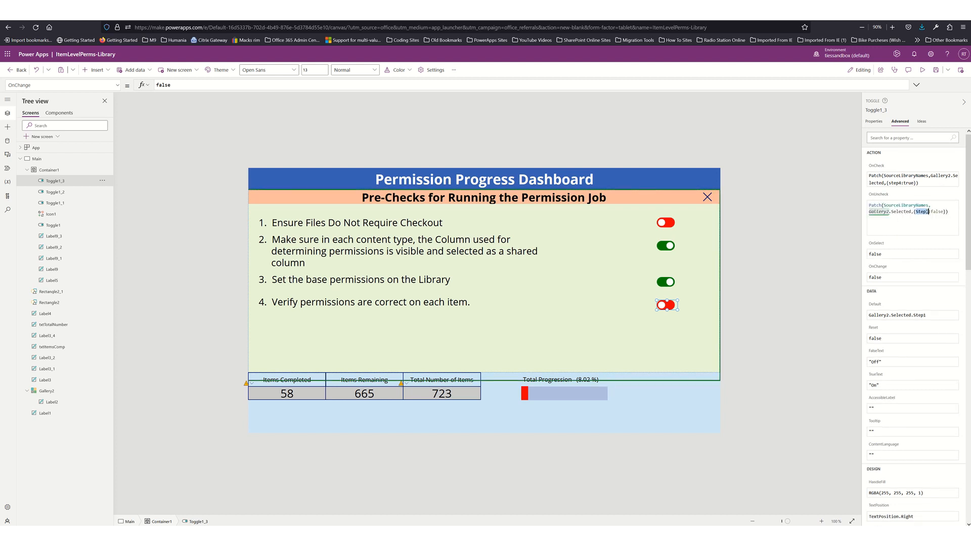
type("step4")
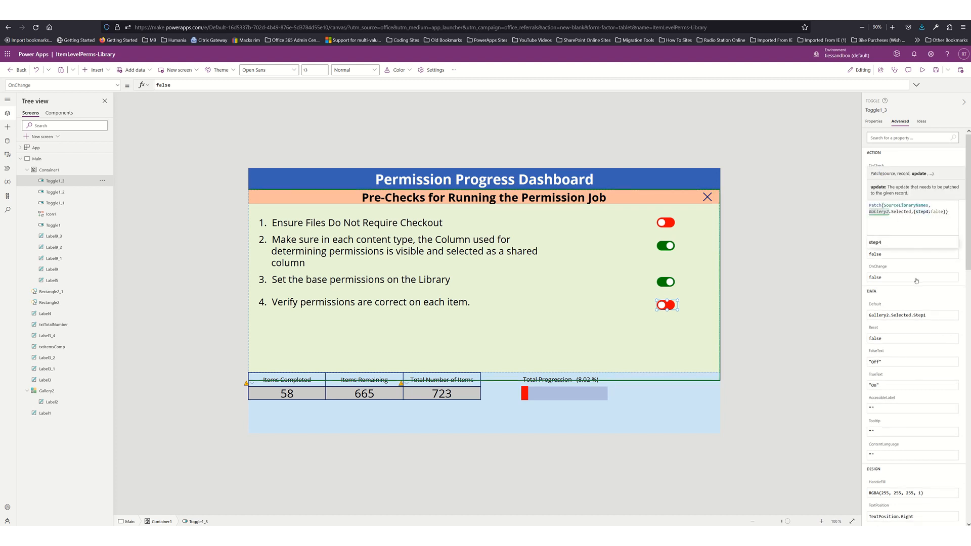
left_click(936, 317)
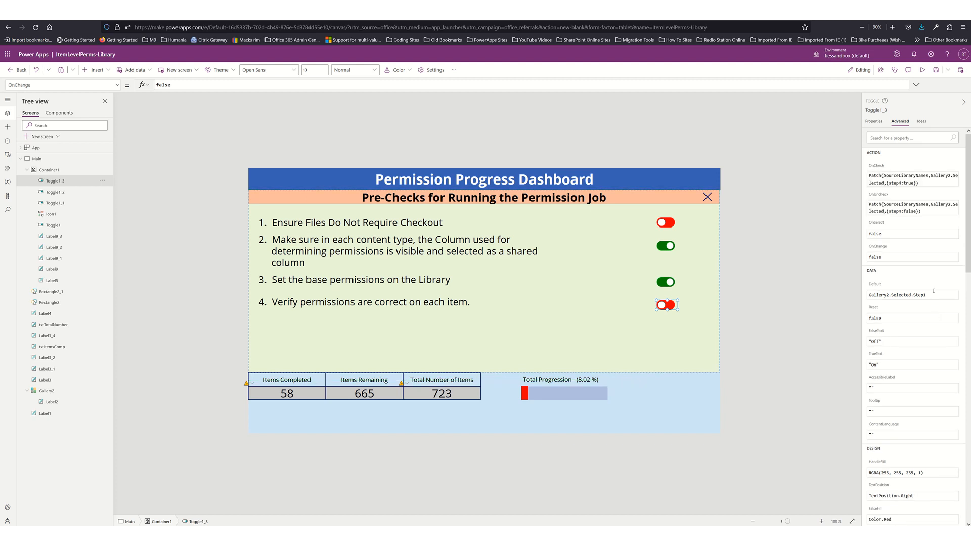
Step: Set the Default of the pre-check 4 toggle to Gallery2.Selected.step4
left_click(933, 294)
double_click(923, 295)
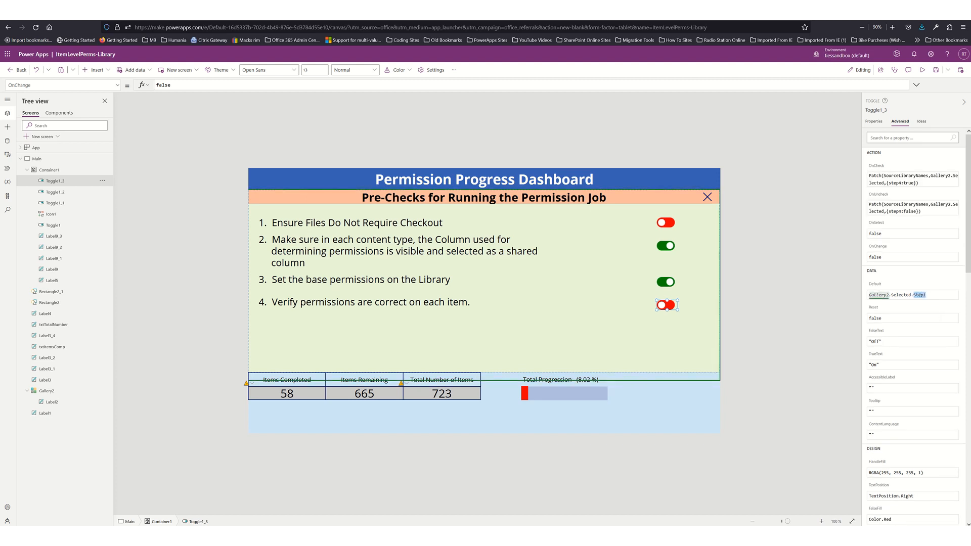
type("step4")
left_click(920, 317)
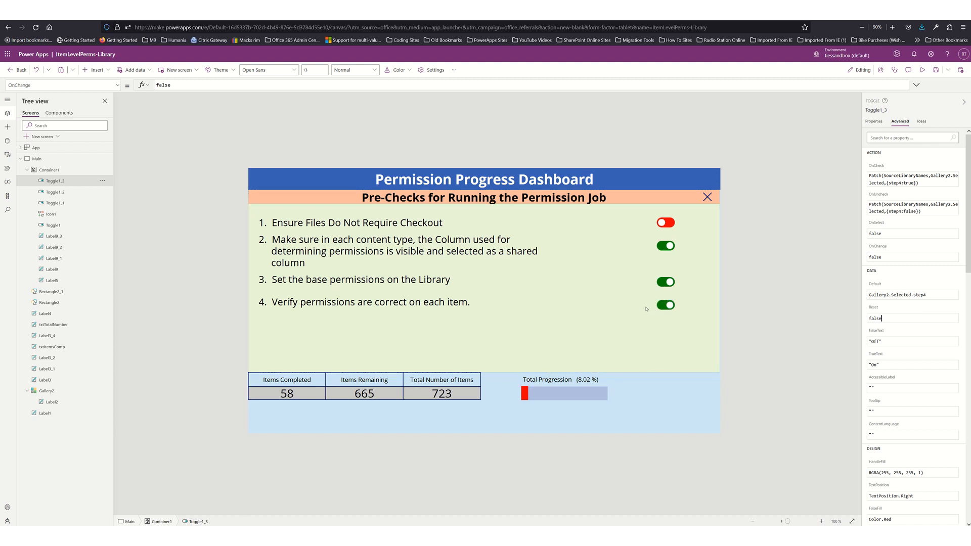
Step: Test the toggles for pre-checks 4, 3 and 2 by switching each one off
left_click(661, 305, "alt")
left_click(663, 282, "alt")
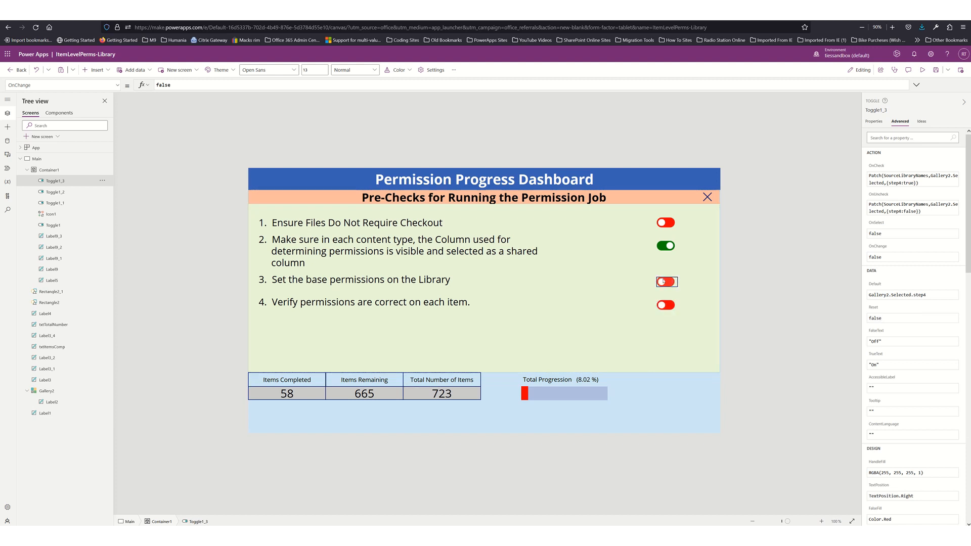
left_click(661, 246, "alt")
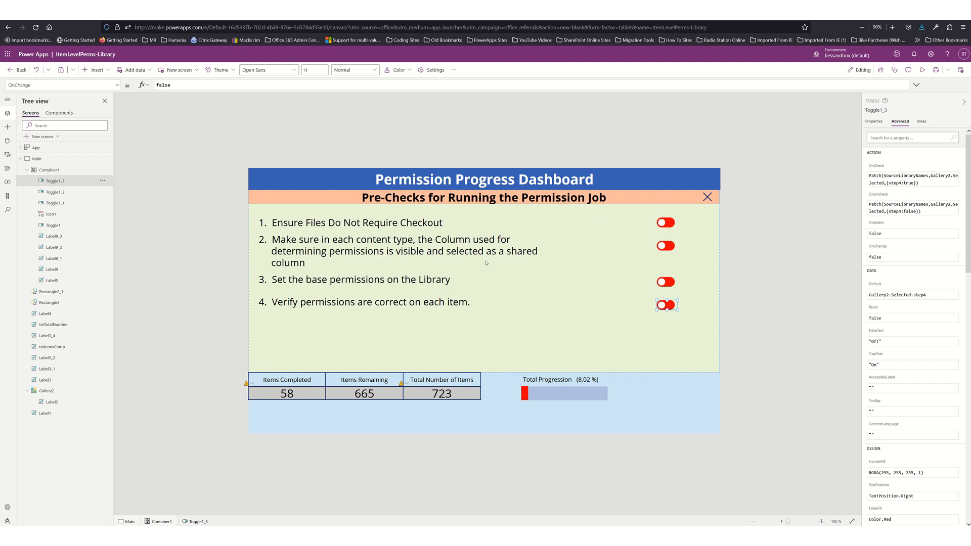
Step: Insert a button into the pre-check panel and place it just below the pre-check 4 toggle
left_click(96, 70)
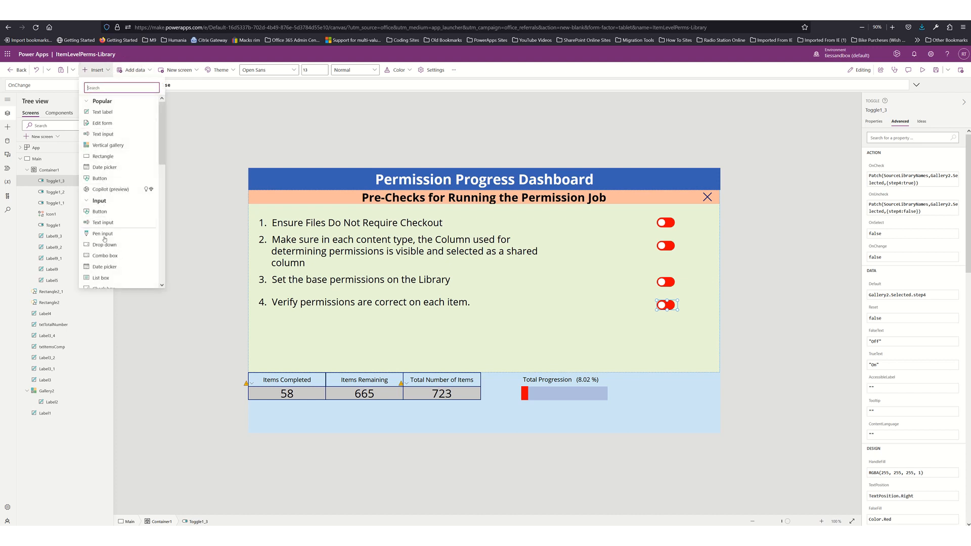
left_click(99, 178)
left_click_drag(282, 210, 565, 330)
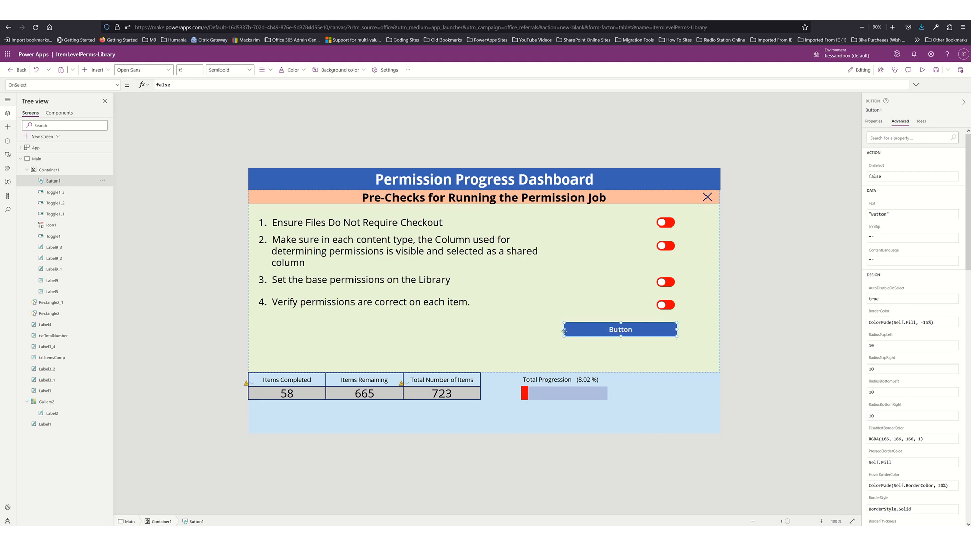
Step: Caption the new button "Initate Power Automate Flow"
double_click(617, 332)
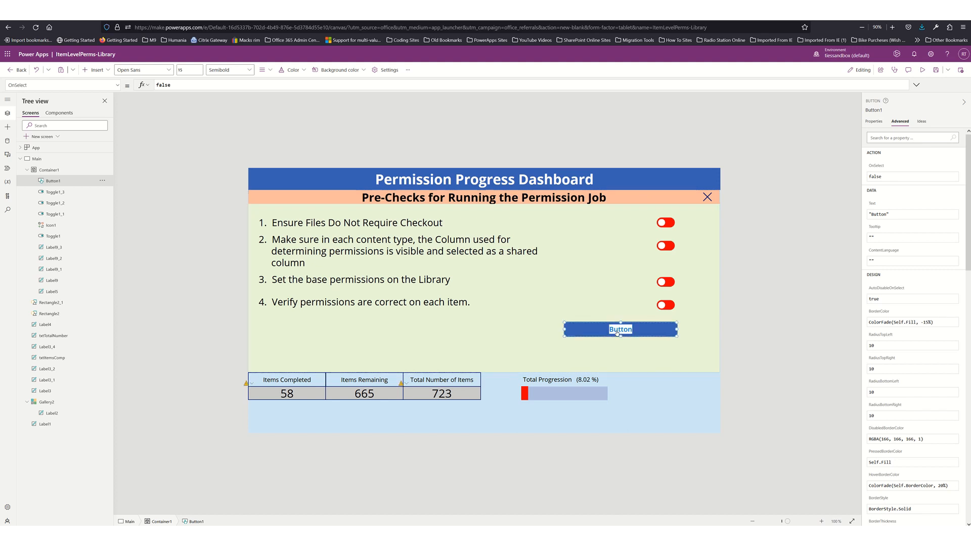
type("Initate")
key("Return")
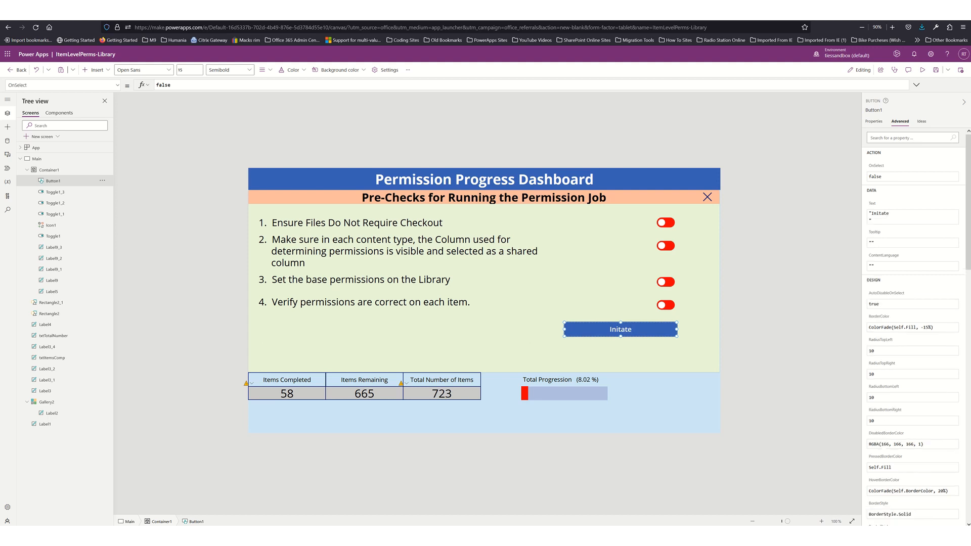
key("BackSpace")
type("Flow ")
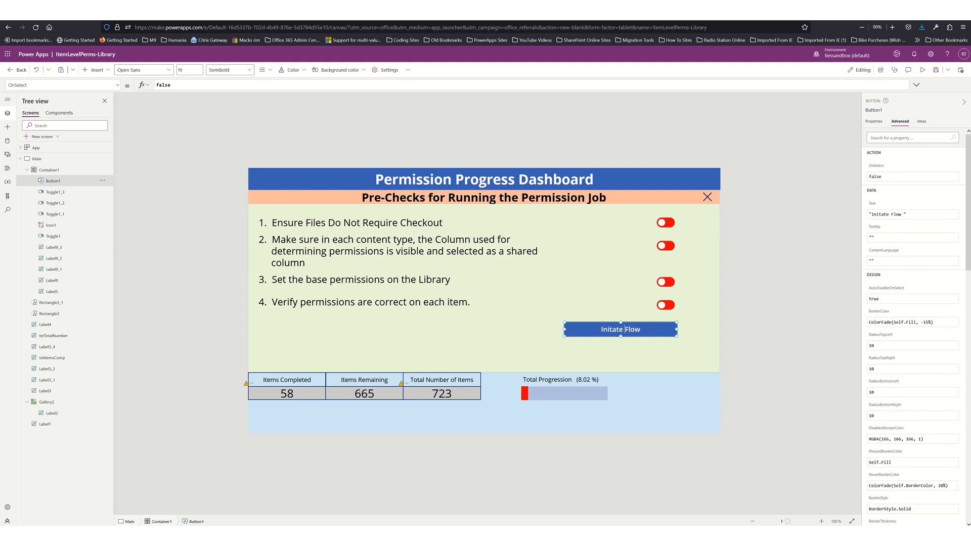
type("P")
type("ower Autom")
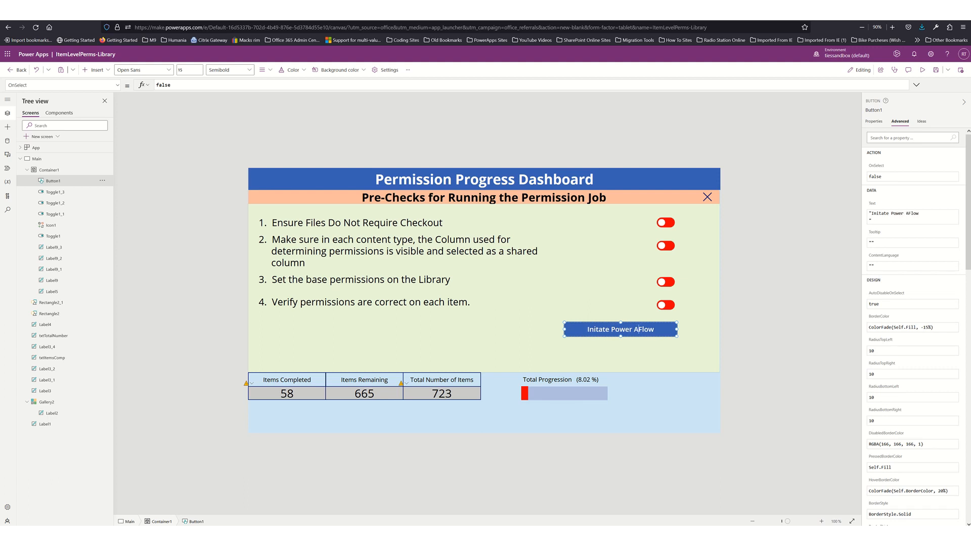
type("ate")
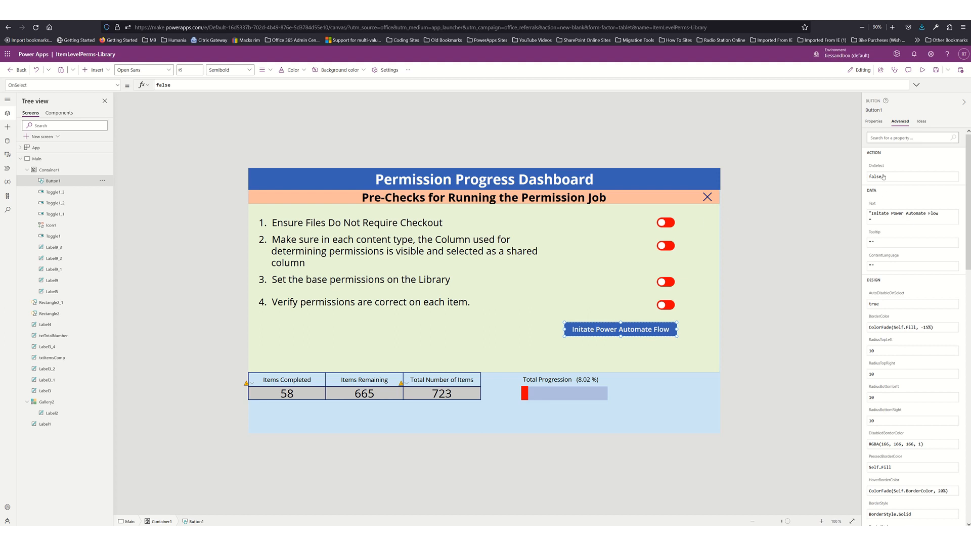
left_click(174, 85)
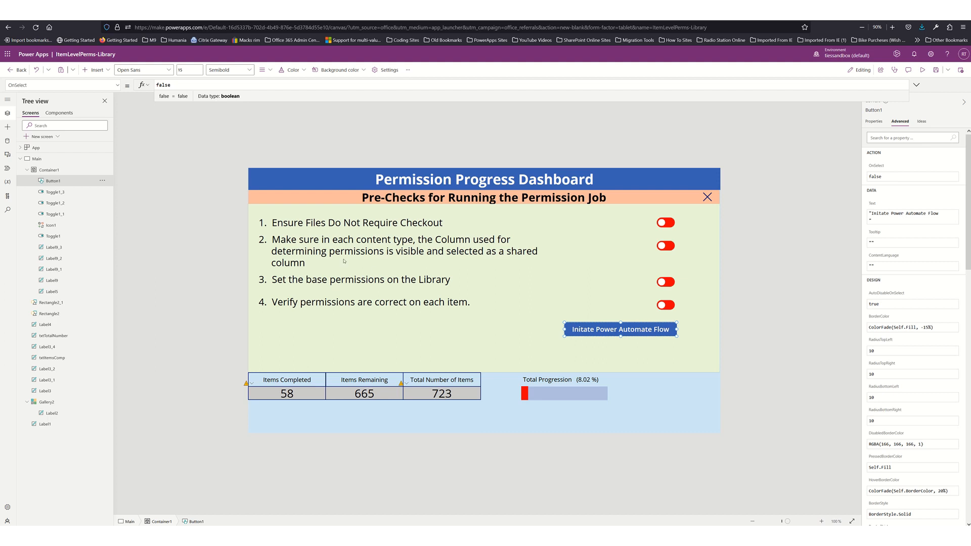
left_click(450, 481)
left_click(516, 277)
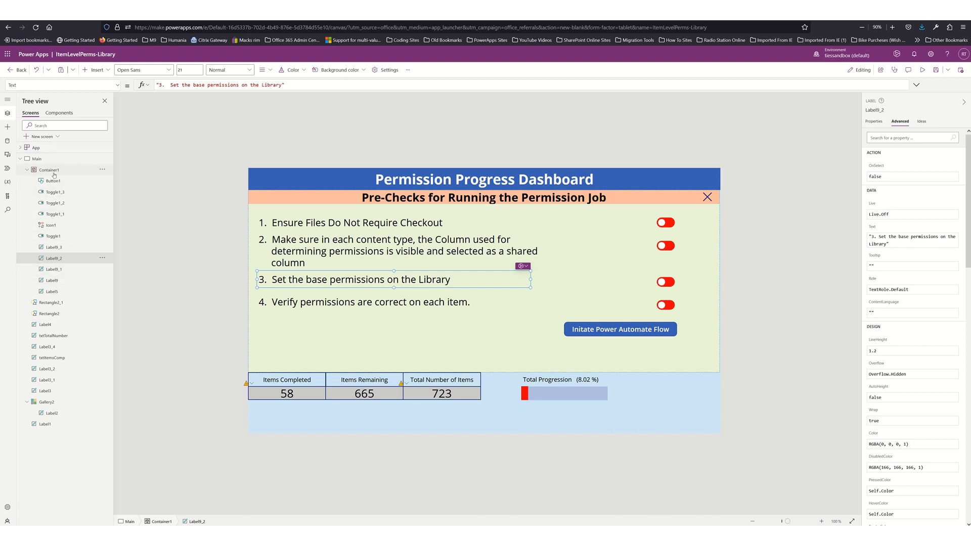
Step: Rename the container holding the pre-checks as FlowInitation
double_click(51, 170)
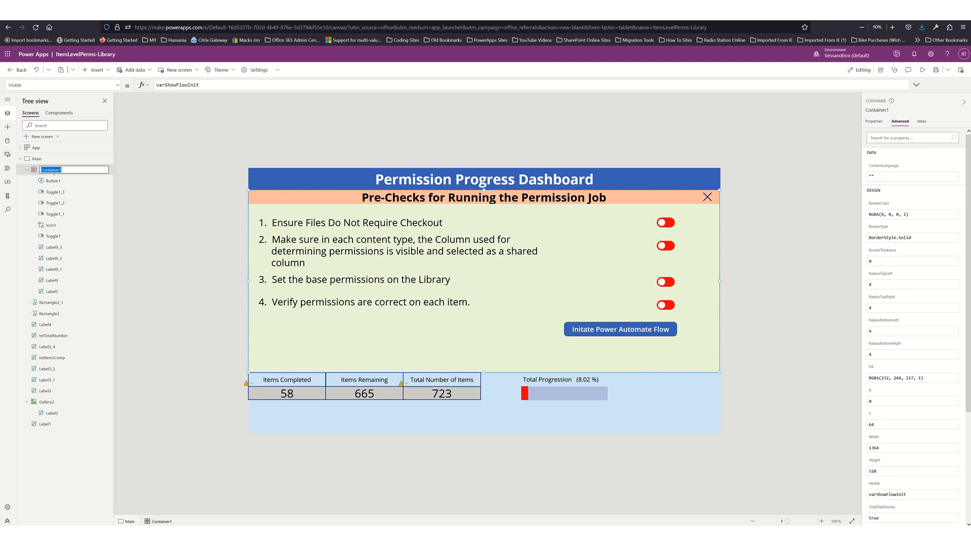
type("FlowInitation")
key("Return")
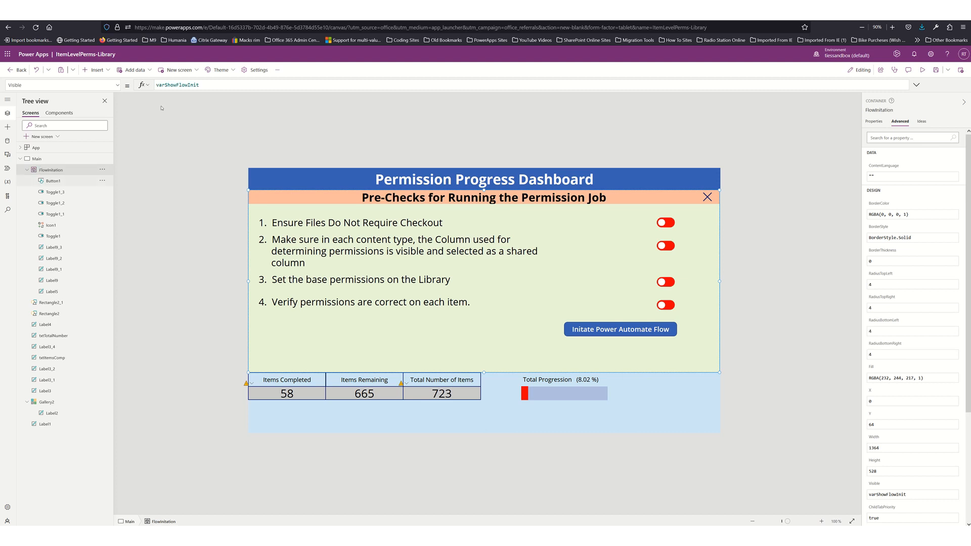
Step: Insert a container inside FlowInitation, about 875 wide and 343 high, and move it to about X 244, Y 94
left_click(110, 70)
scroll(109, 221, "down", 3)
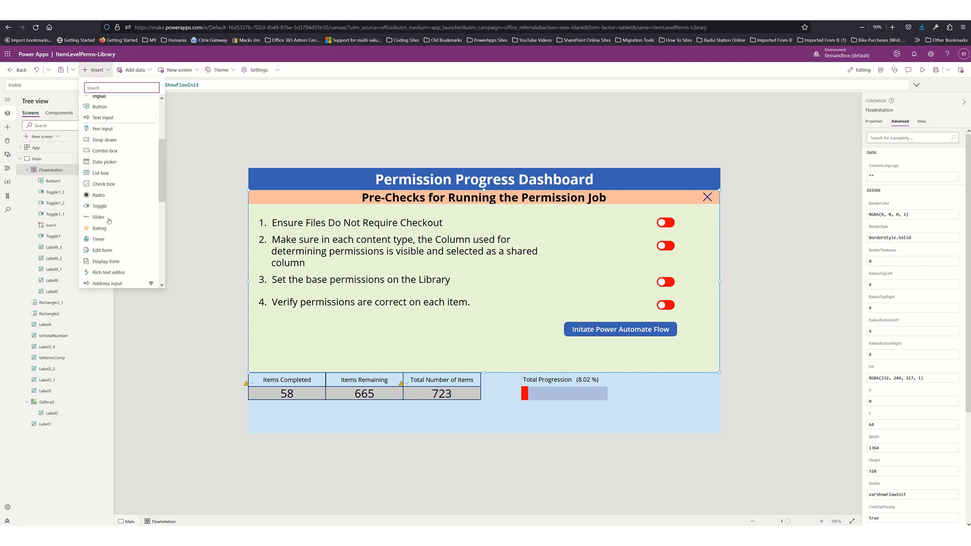
scroll(106, 228, "down", 5)
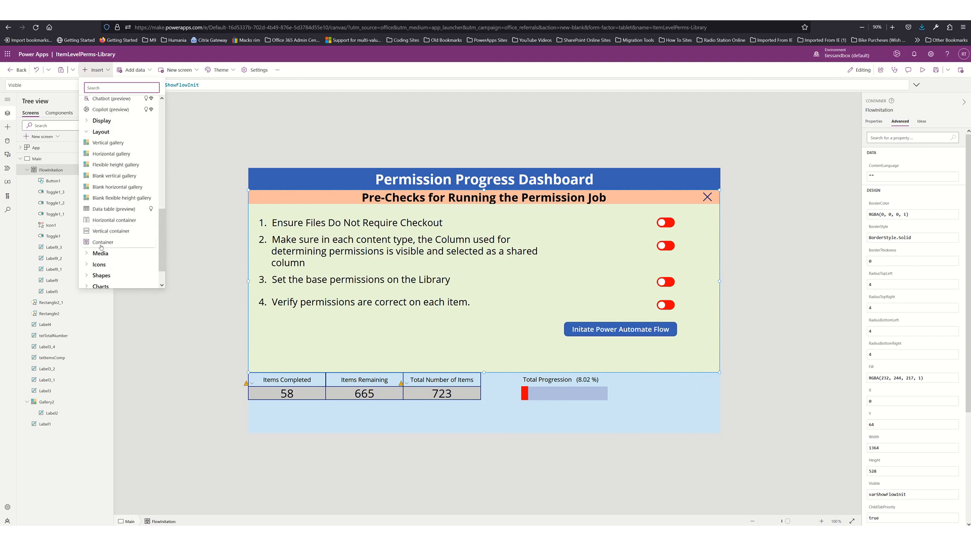
left_click(103, 243)
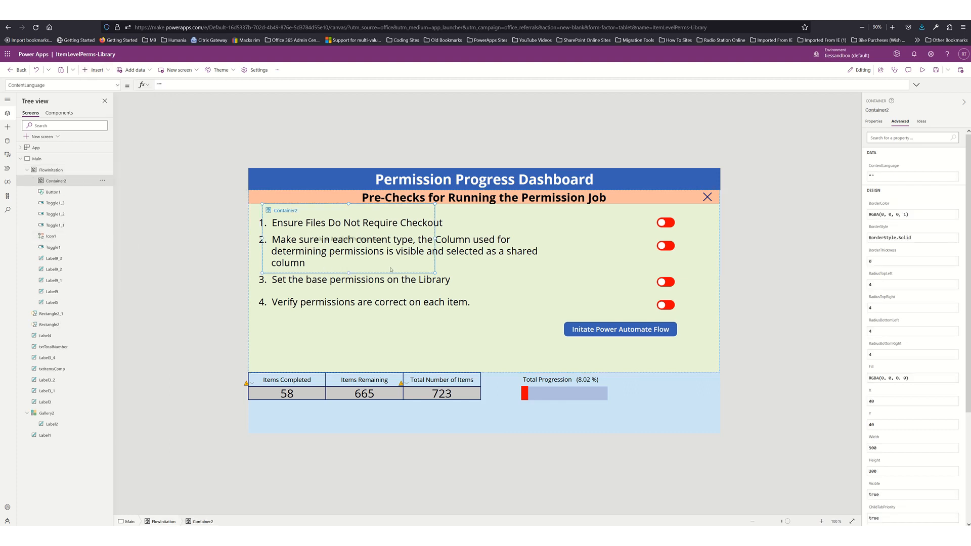
left_click_drag(436, 273, 564, 322)
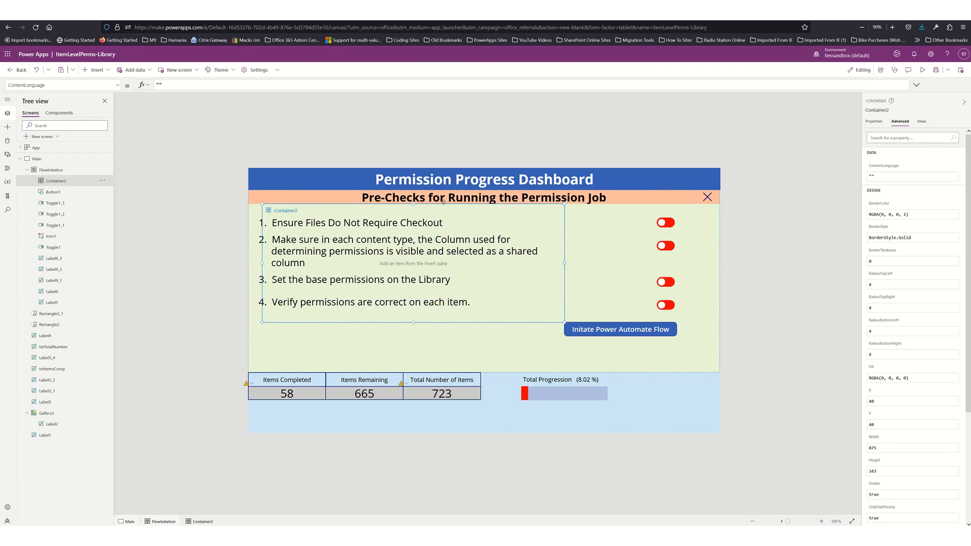
left_click_drag(443, 201, 517, 225)
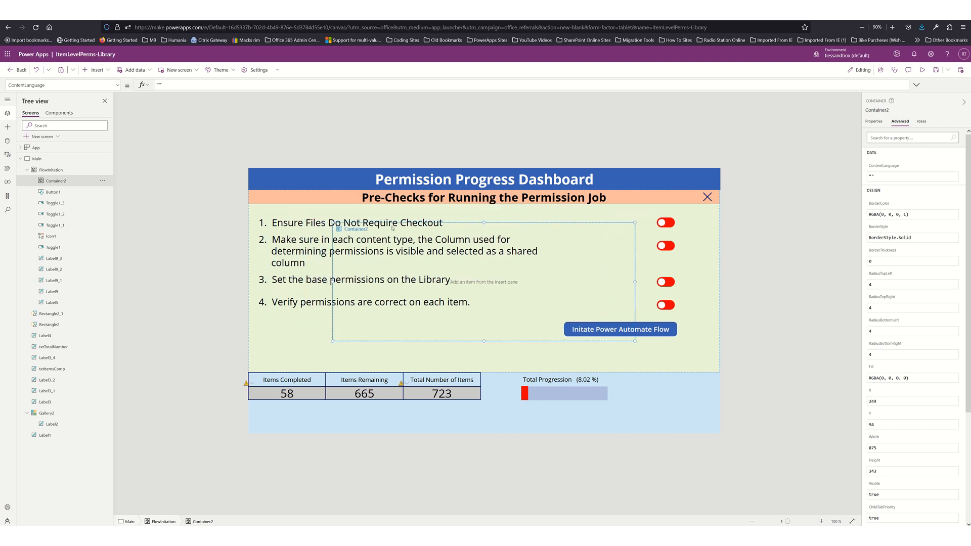
Step: Fill the new inner container with a medium light blue from the theme colors
left_click(874, 122)
left_click(961, 205)
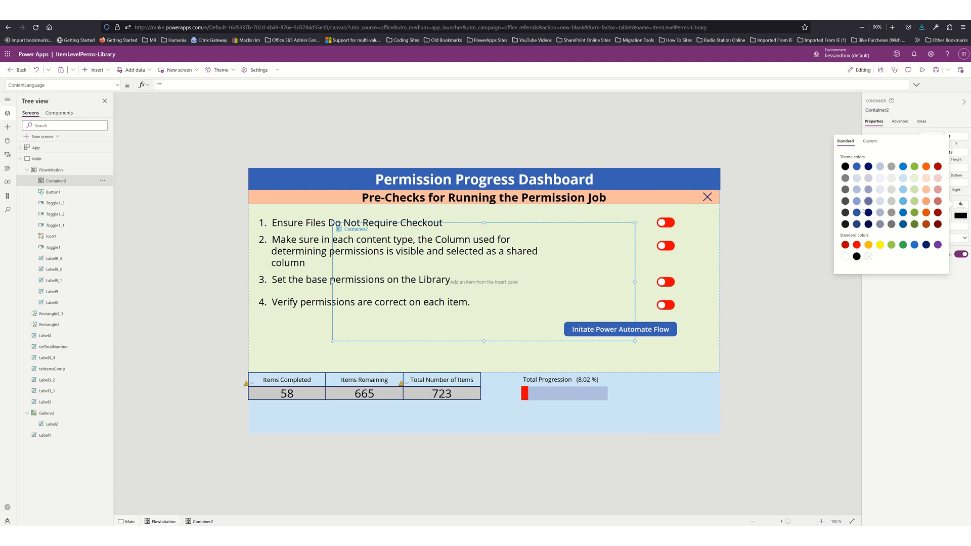
left_click(908, 201)
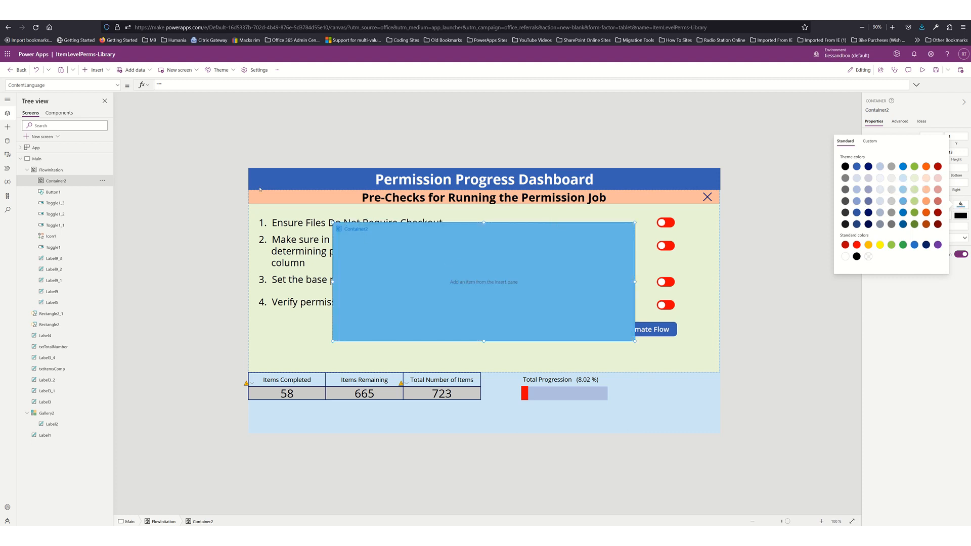
Step: Add a text label to the blue container and stretch it across the full 875 width along its upper edge
left_click(107, 72)
left_click(102, 112)
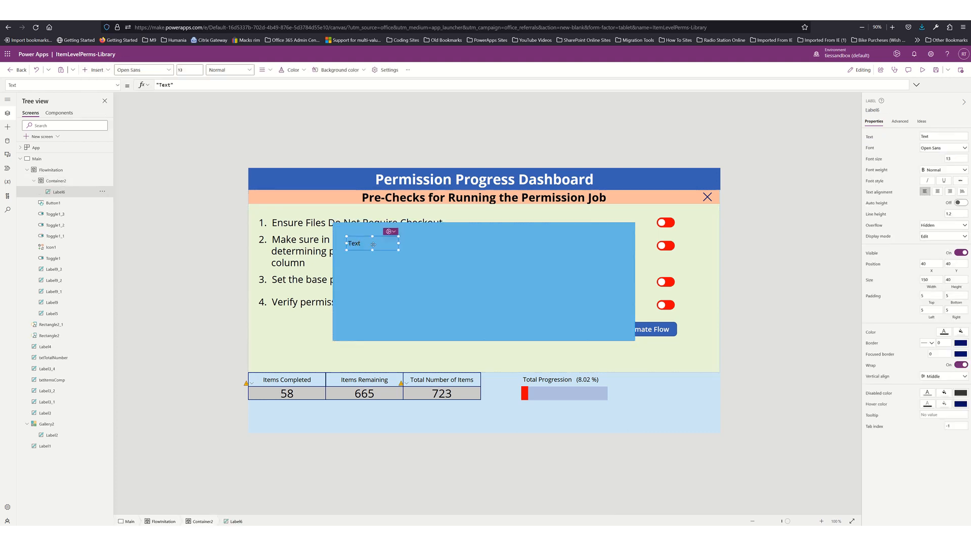
left_click_drag(373, 246, 635, 230)
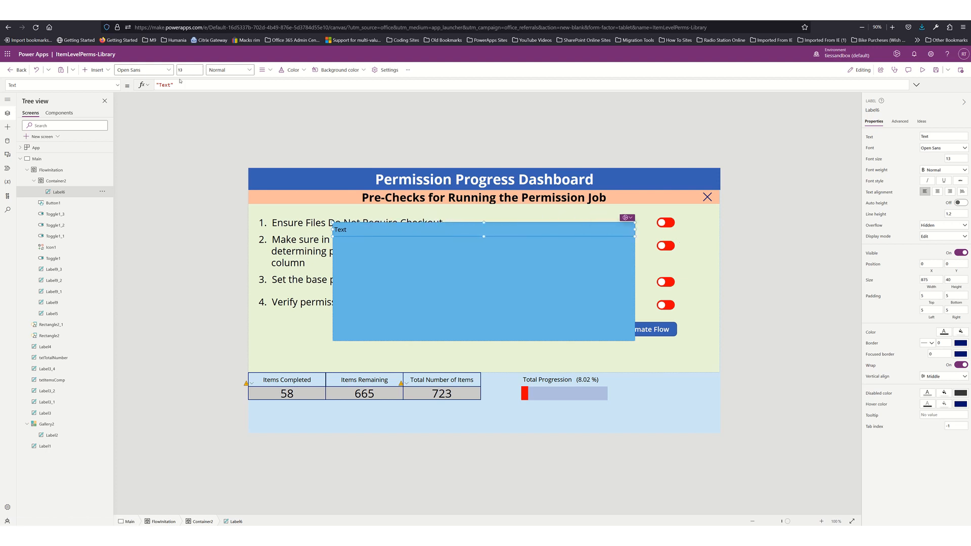
Step: Set the label's text to "Power Automate Flow Confirmation"
double_click(165, 85)
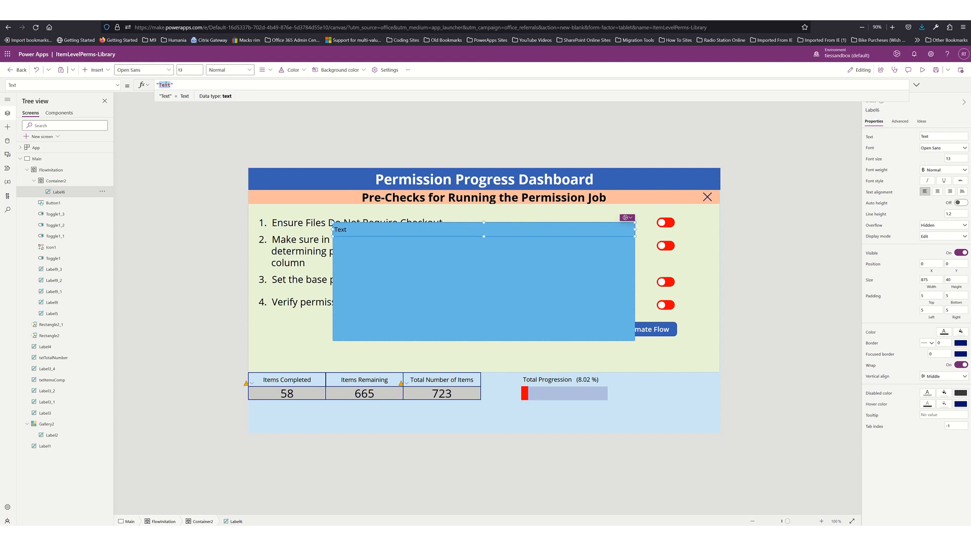
type("Power Automate Flow ")
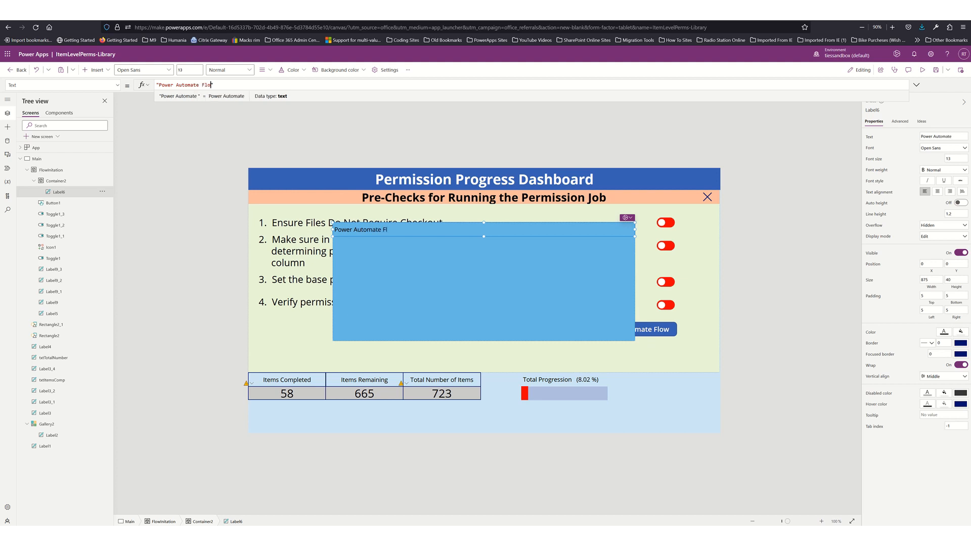
type("Confirmation")
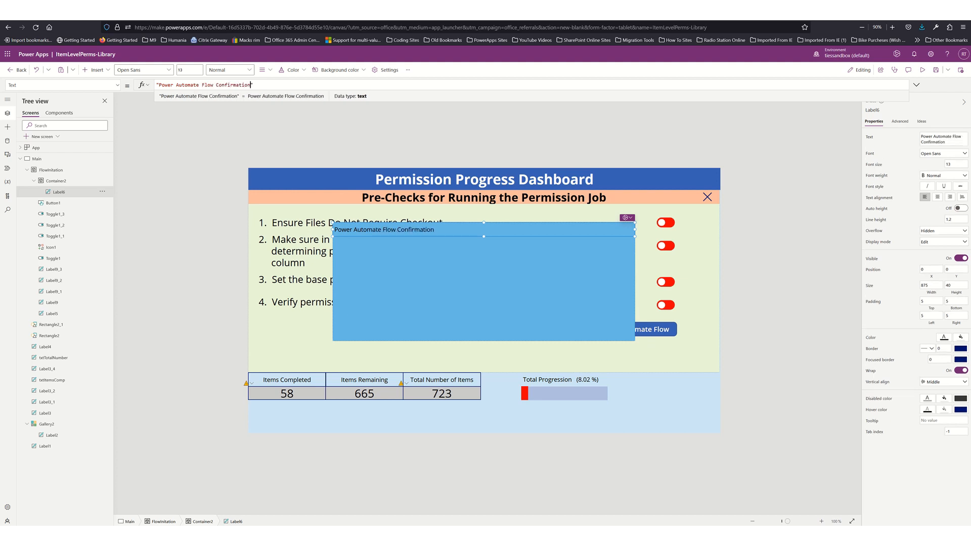
Step: Format the confirmation heading at font size 25, bold and center-aligned
left_click(185, 68)
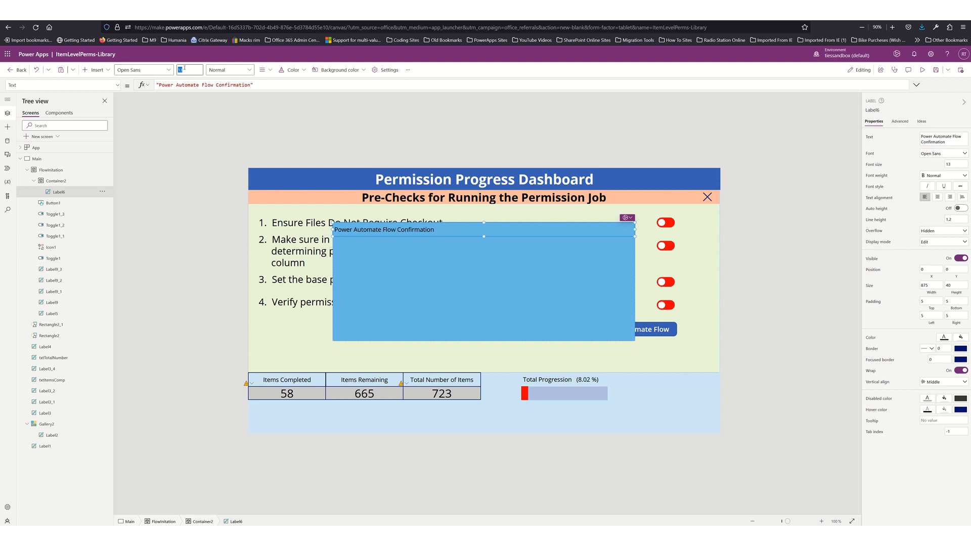
type("25")
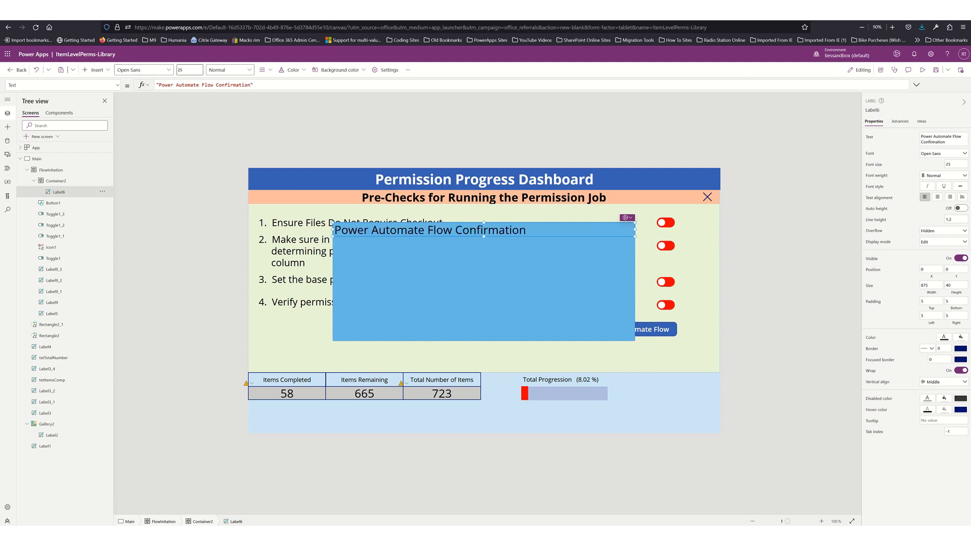
left_click(242, 71)
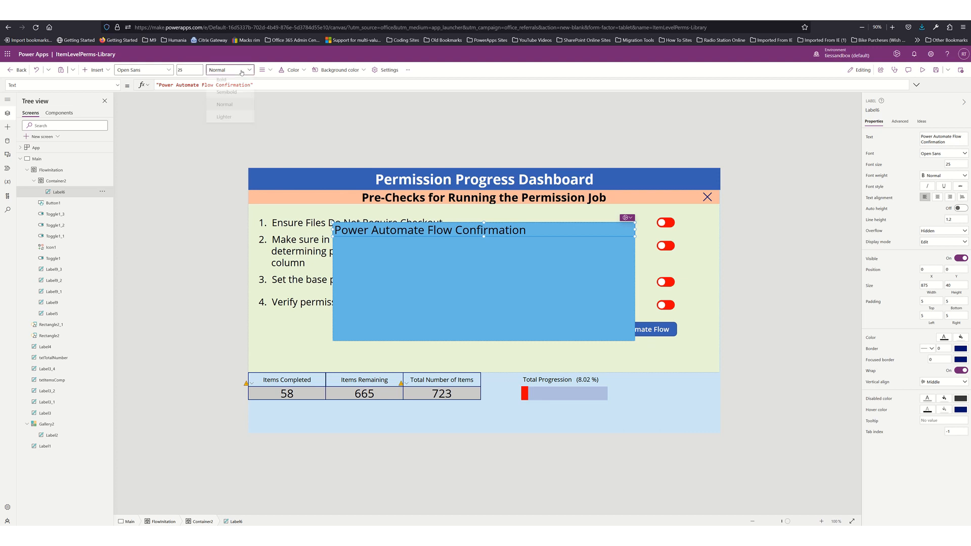
left_click(233, 83)
left_click(266, 69)
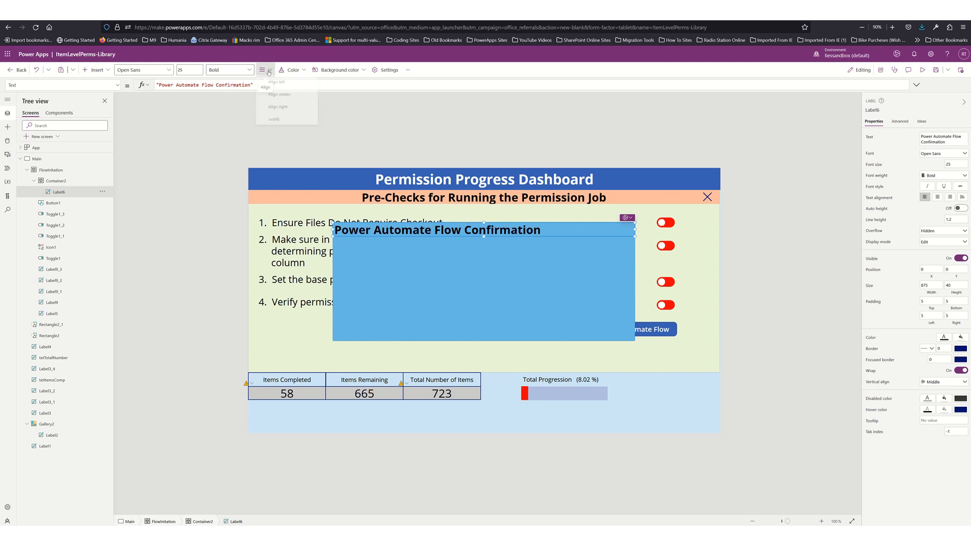
left_click(279, 96)
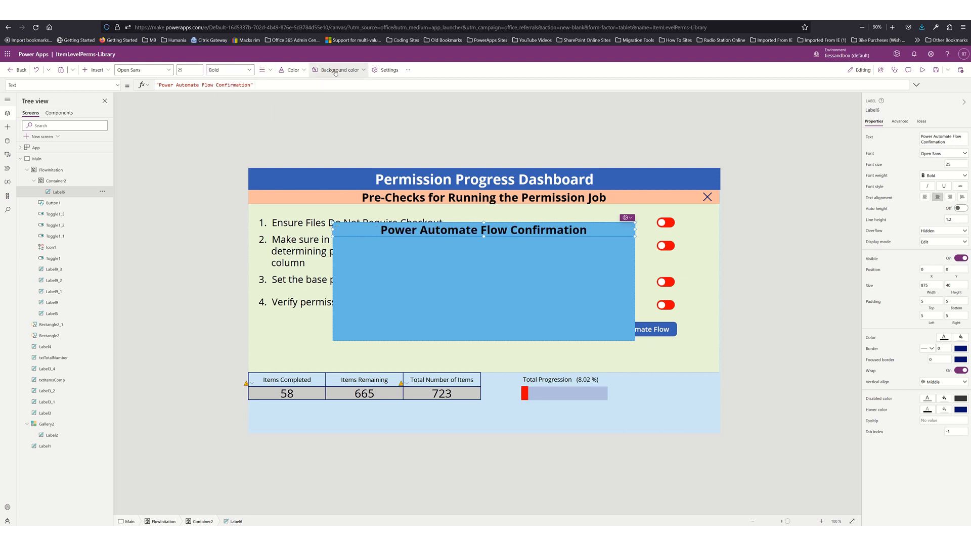
Step: Give the confirmation heading a red background and white text from the standard colors
left_click(338, 69)
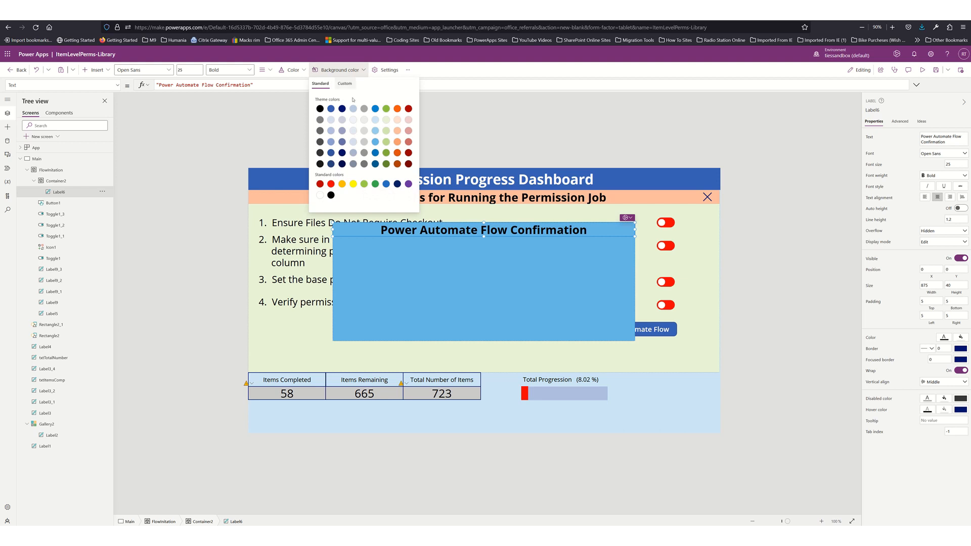
left_click(331, 184)
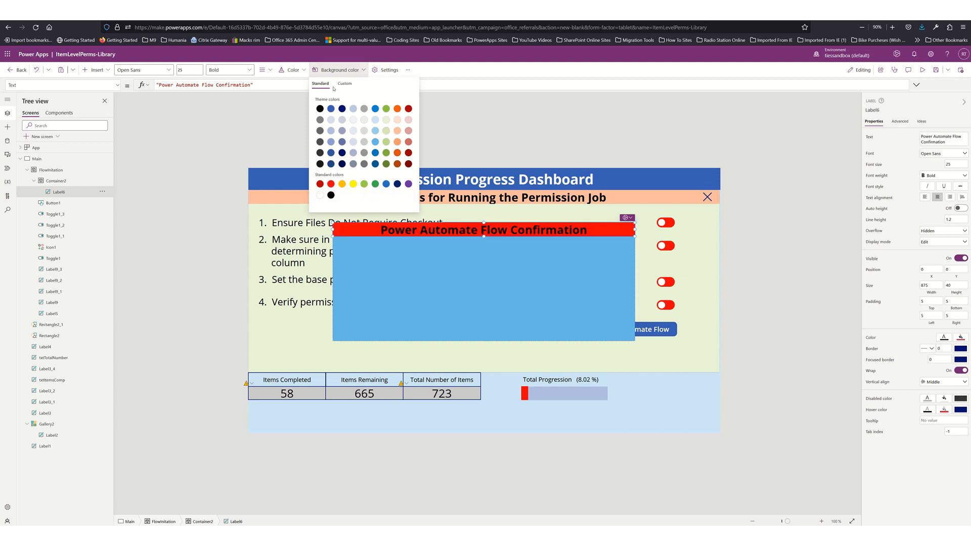
left_click(302, 74)
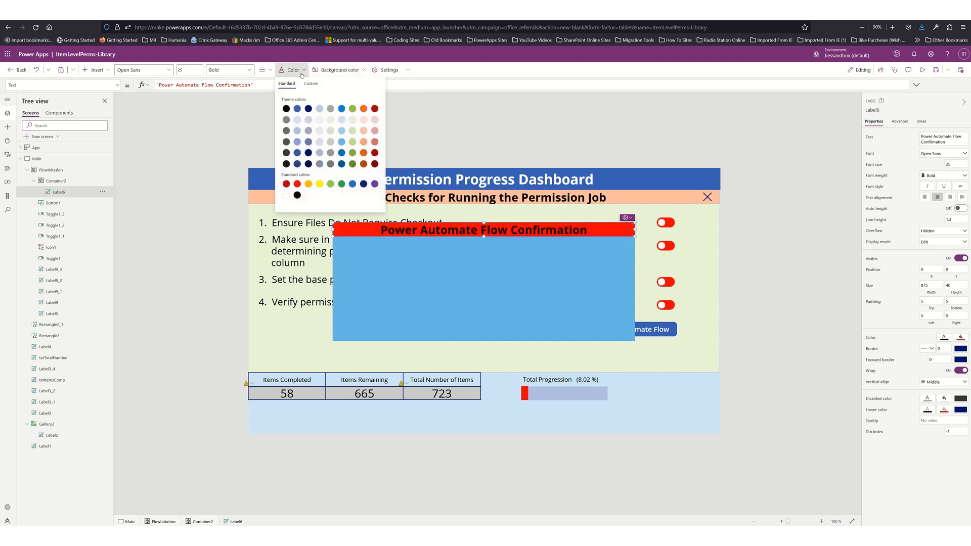
left_click(286, 196)
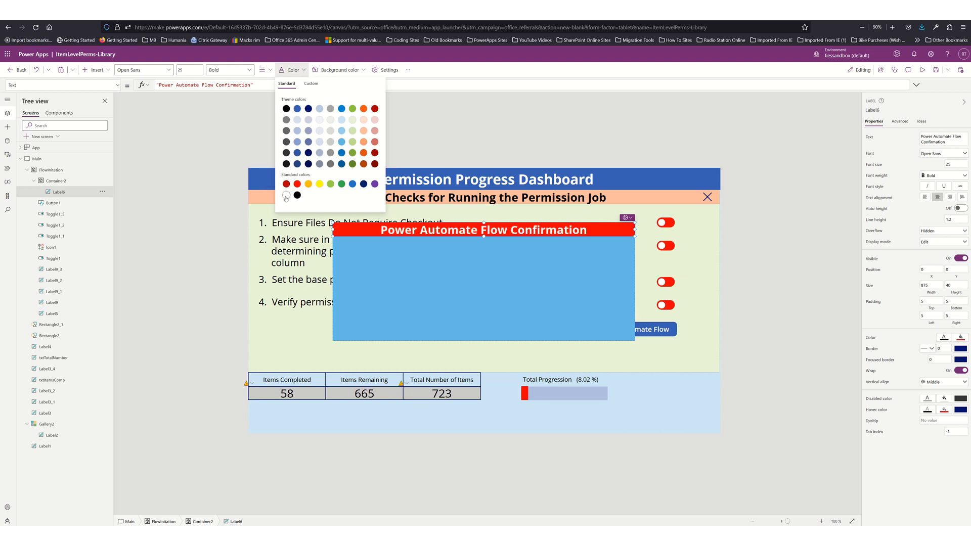
Step: Add a text label to the blue confirmation container and place it along the container's left edge at about Y 85
left_click(444, 303)
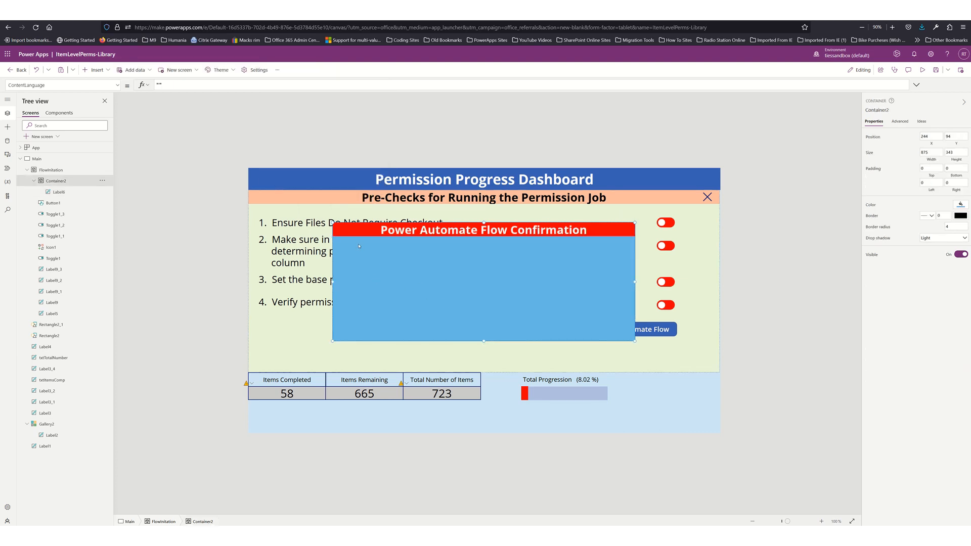
left_click(108, 72)
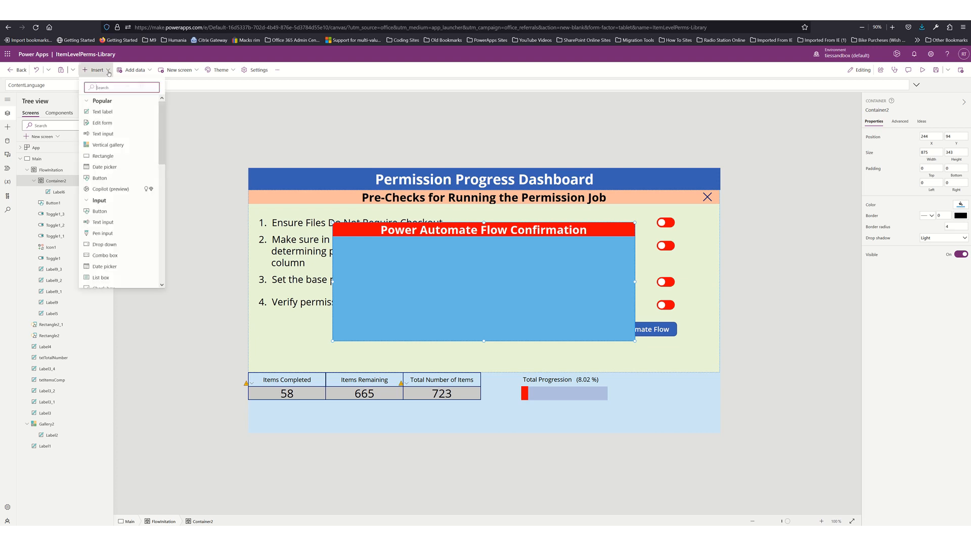
left_click(105, 112)
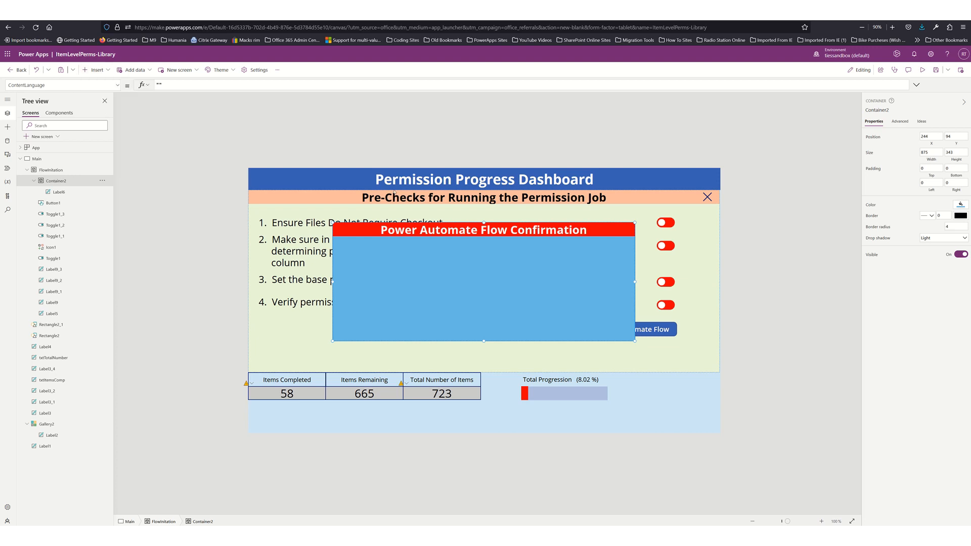
left_click_drag(380, 242, 361, 256)
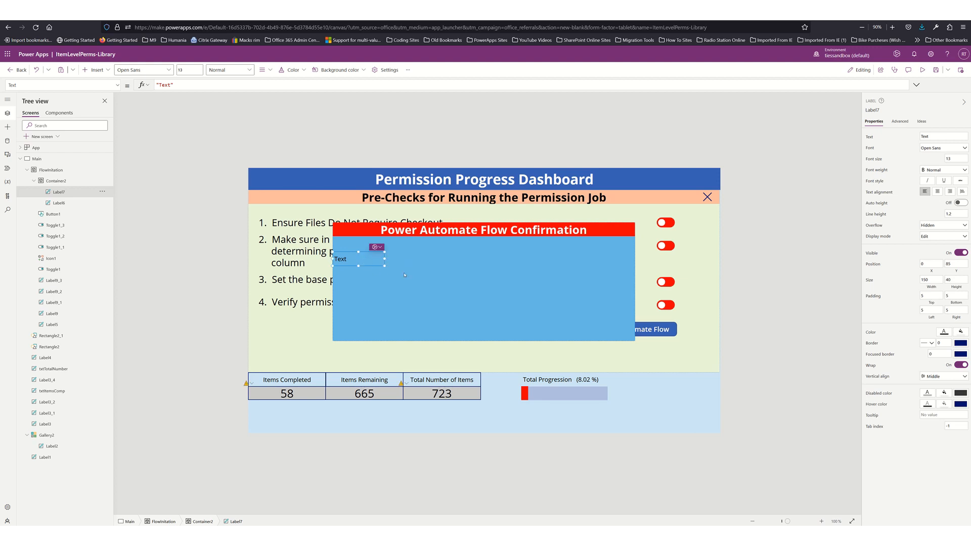
Step: Duplicate the new text label and place the copy directly below the original at about X 0, Y 140
key("ctrl+v")
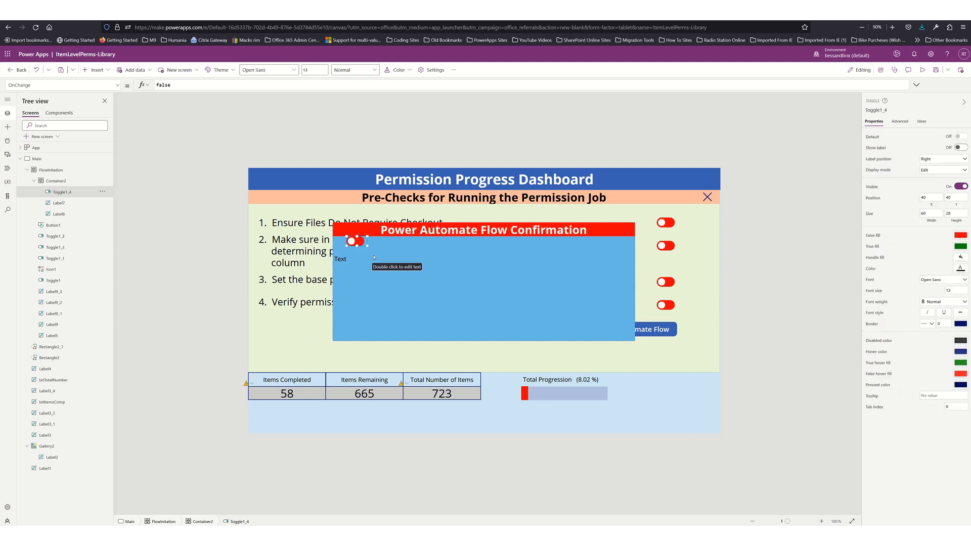
key("Delete")
left_click(351, 260)
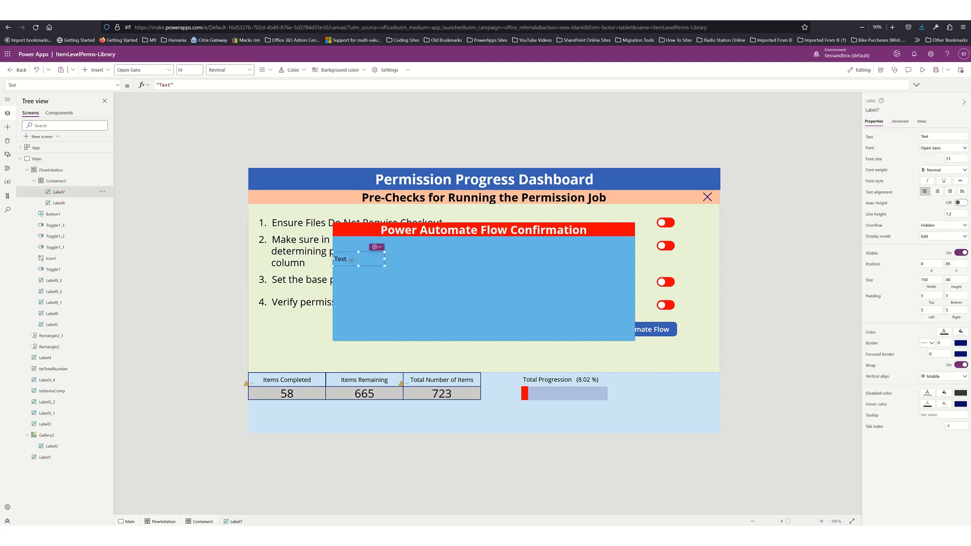
key("ctrl+c")
key("ctrl+v")
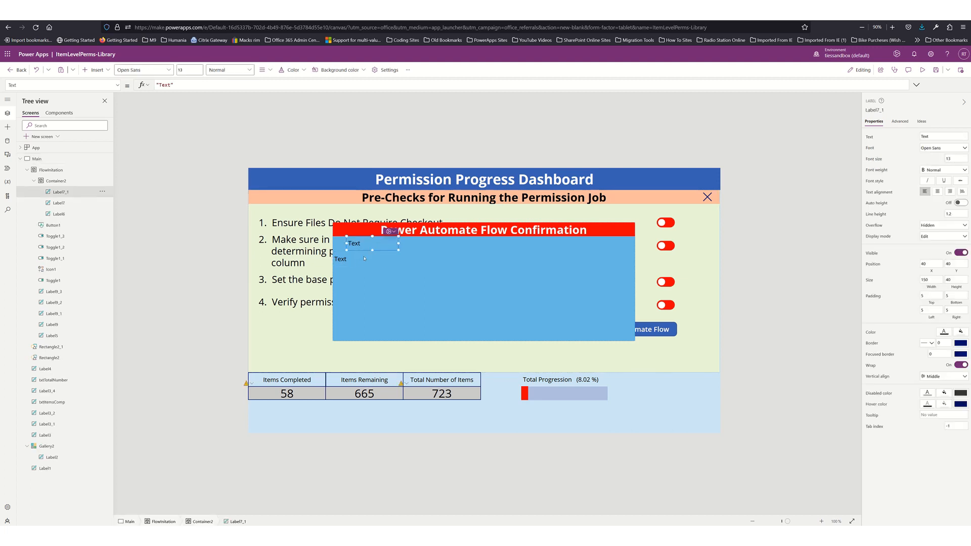
left_click_drag(368, 247, 348, 282)
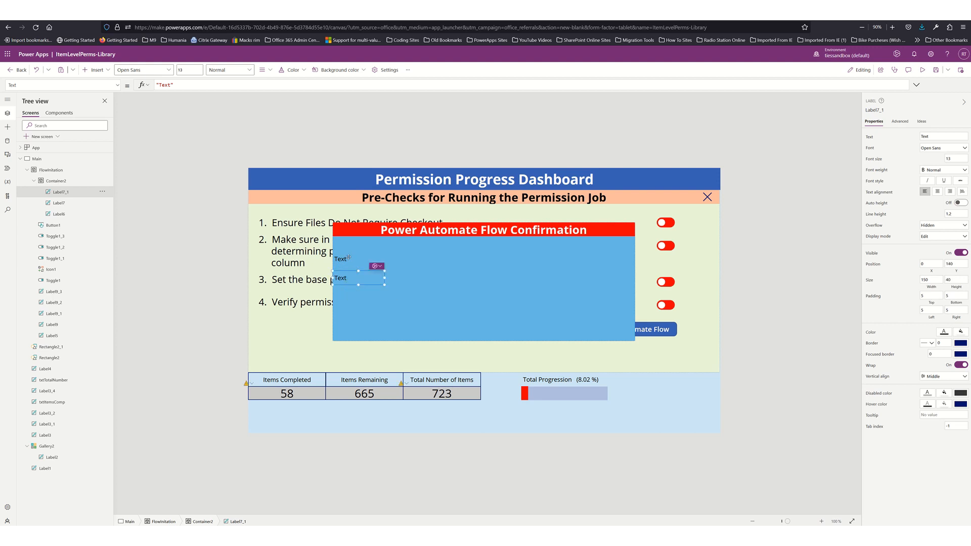
Step: Set the upper label's text to "Site URL:" and the lower label's text to "Library:"
left_click(349, 258)
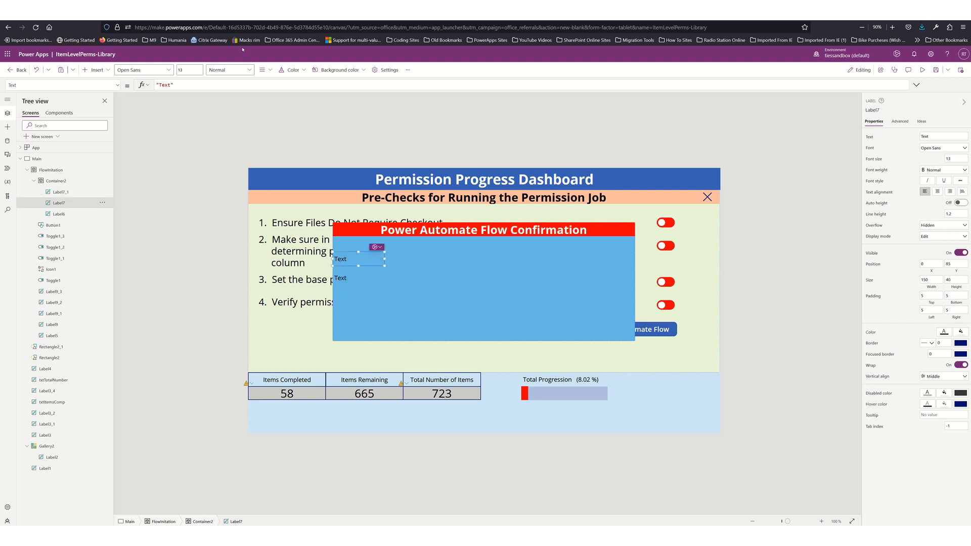
double_click(164, 85)
type("Site URL")
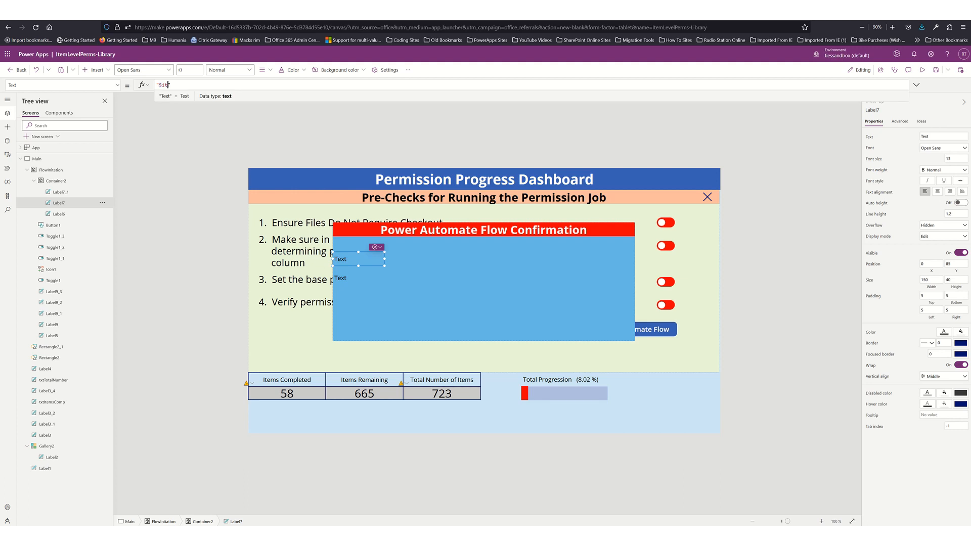
type(":")
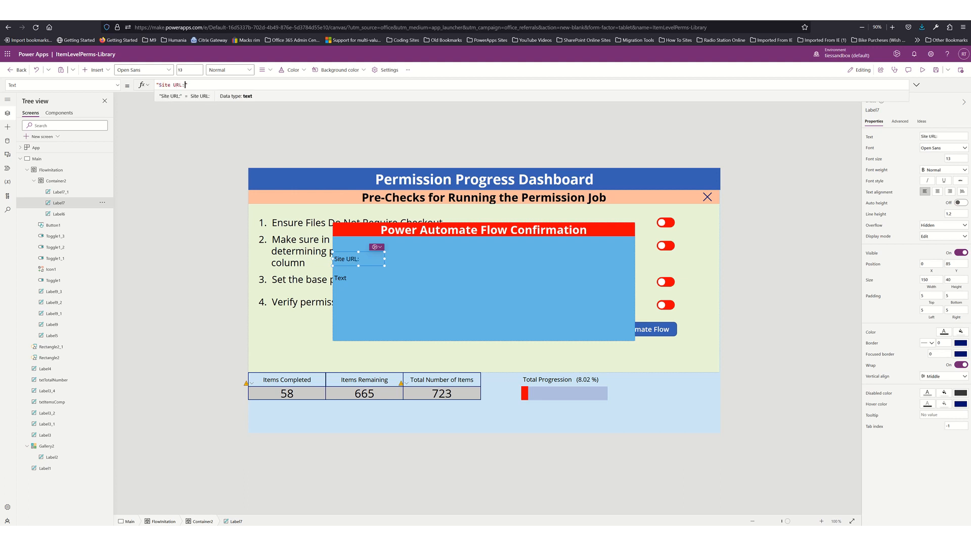
left_click(343, 278)
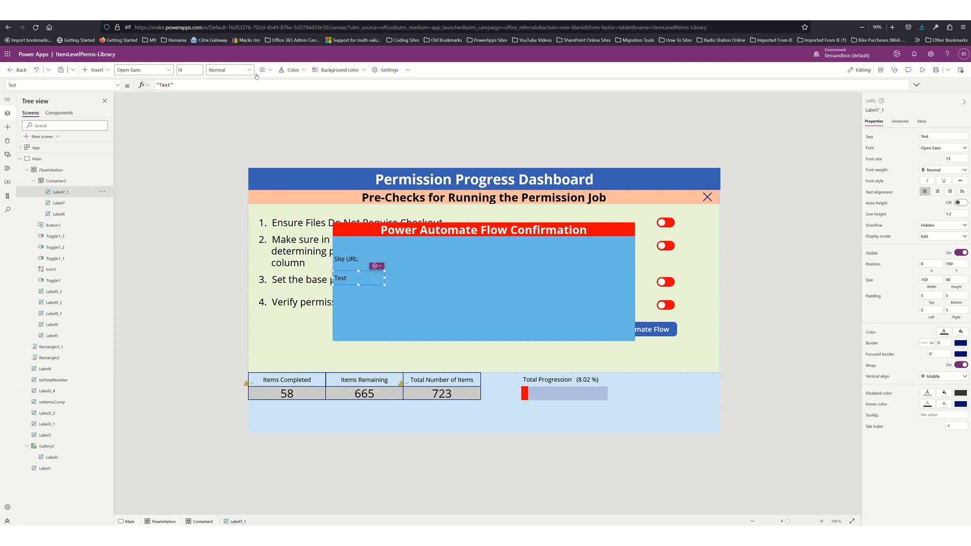
double_click(165, 85)
type("Lib")
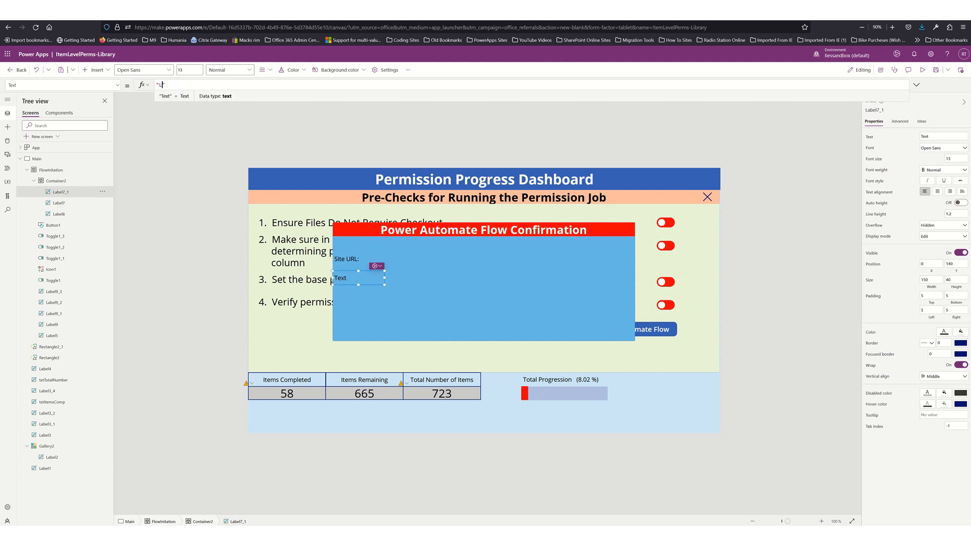
type("rary:")
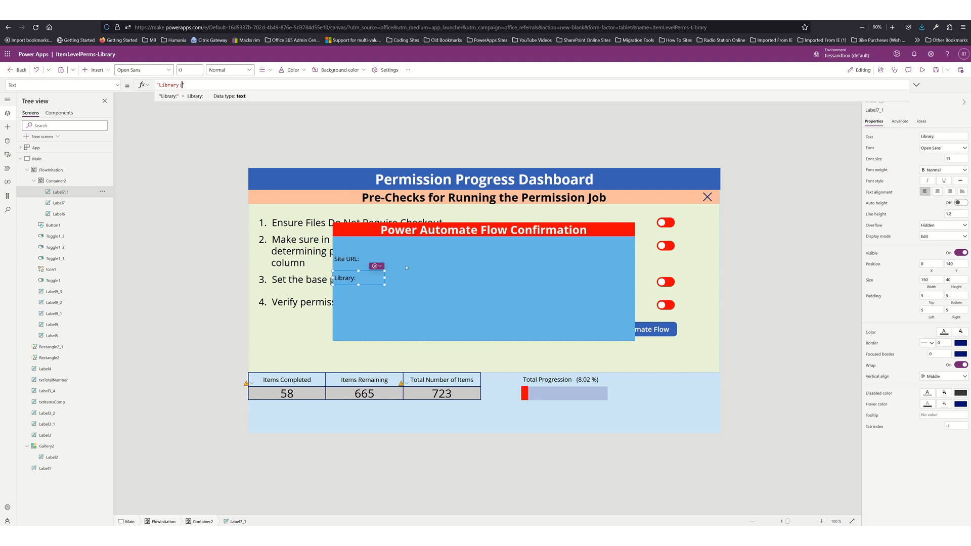
Step: Paste two more label copies beside the Site URL and Library labels at X 150 and widen both to about 595
left_click(406, 268)
key("ctrl+v")
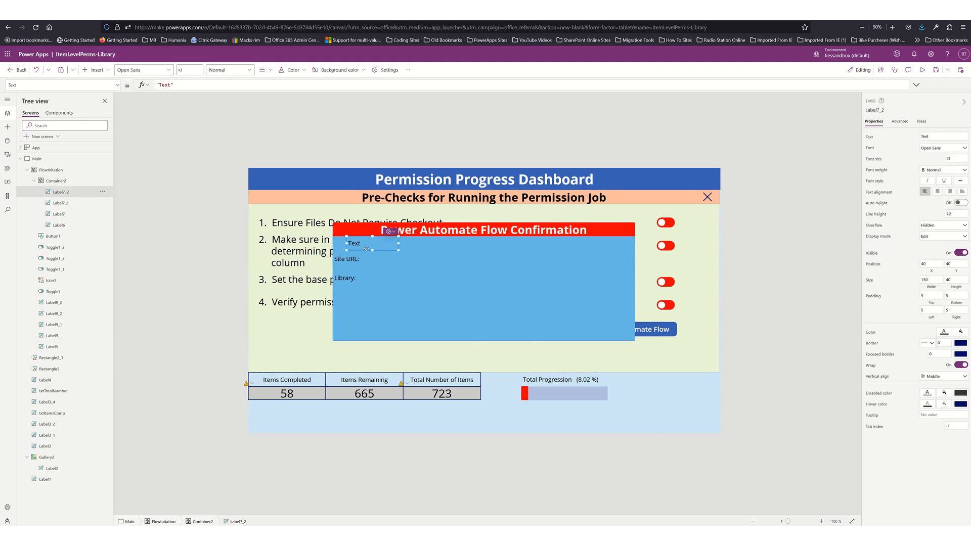
left_click_drag(366, 248, 396, 275)
key("ctrl+v")
left_click(403, 258, "shift")
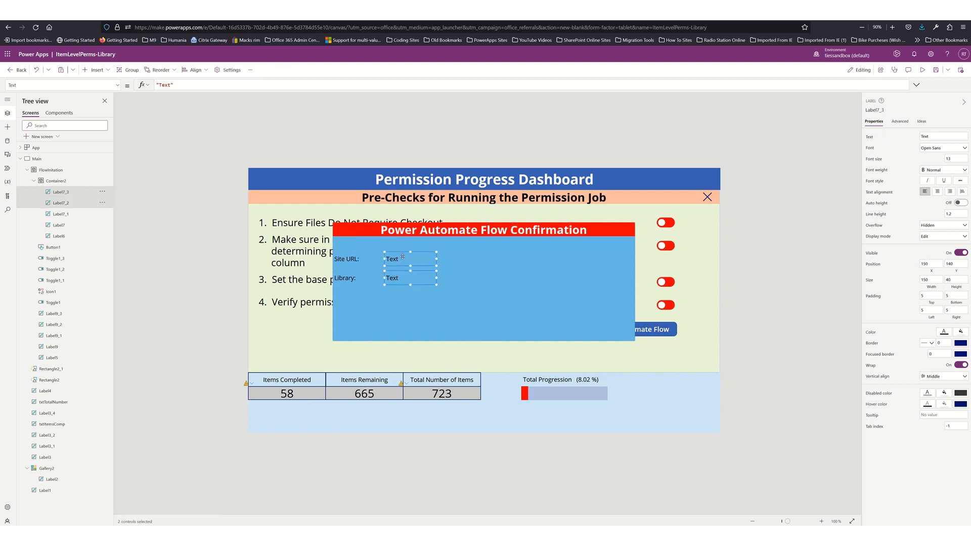
left_click_drag(441, 260, 590, 262)
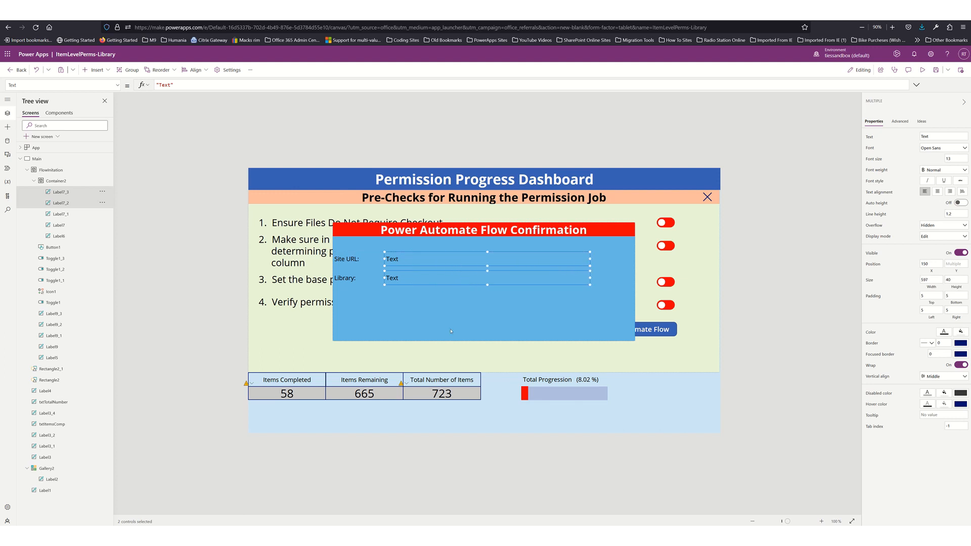
Step: Bind the text of the label beside "Site URL:" to the variable varSiteURL
left_click(420, 258)
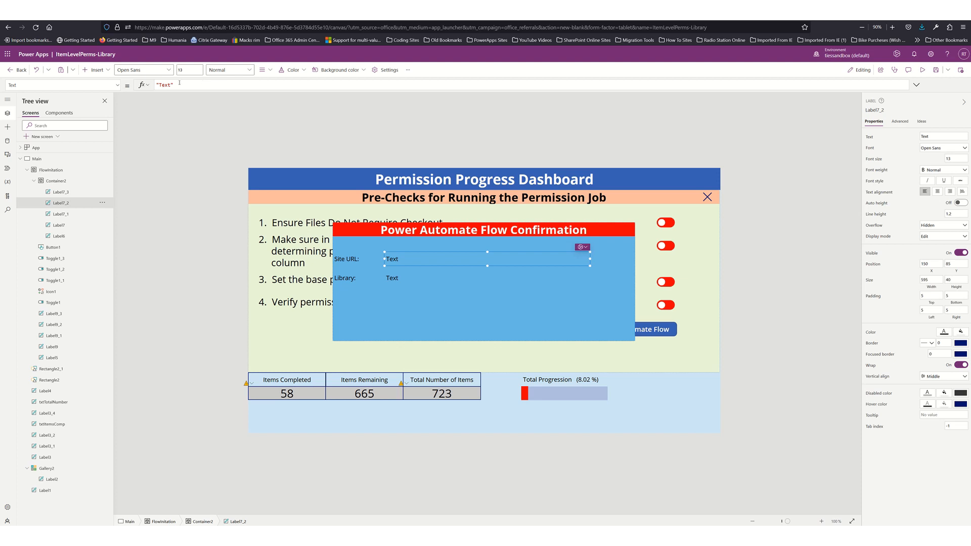
key("ctrl+a")
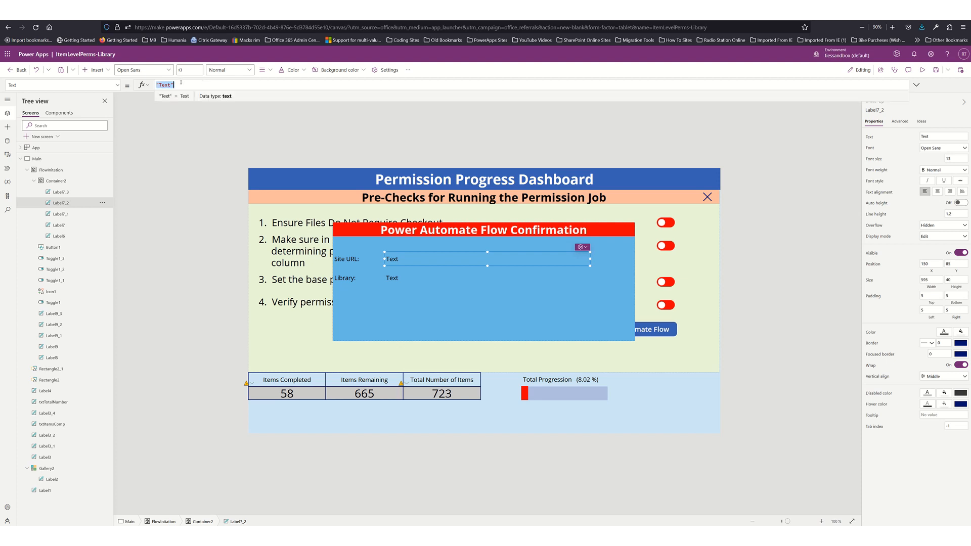
type("varsite")
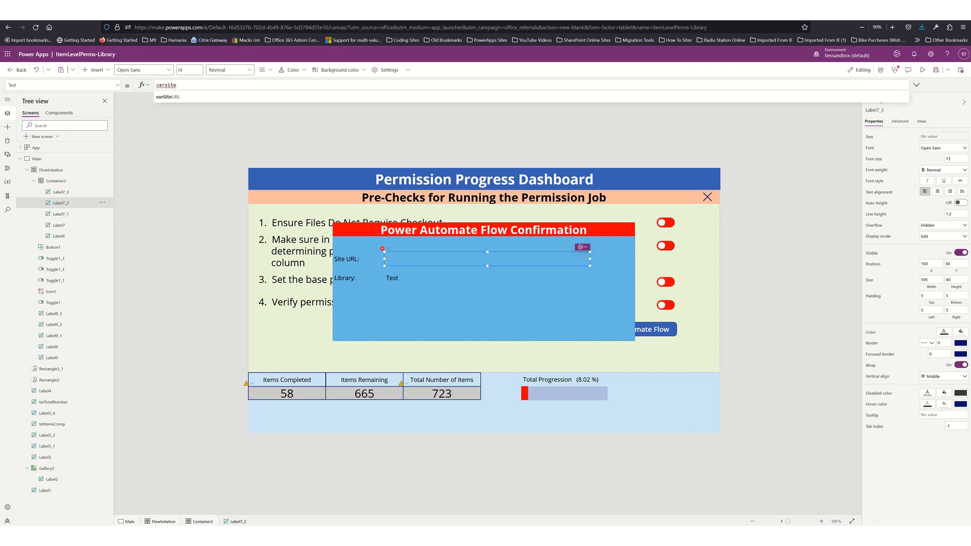
key("Tab")
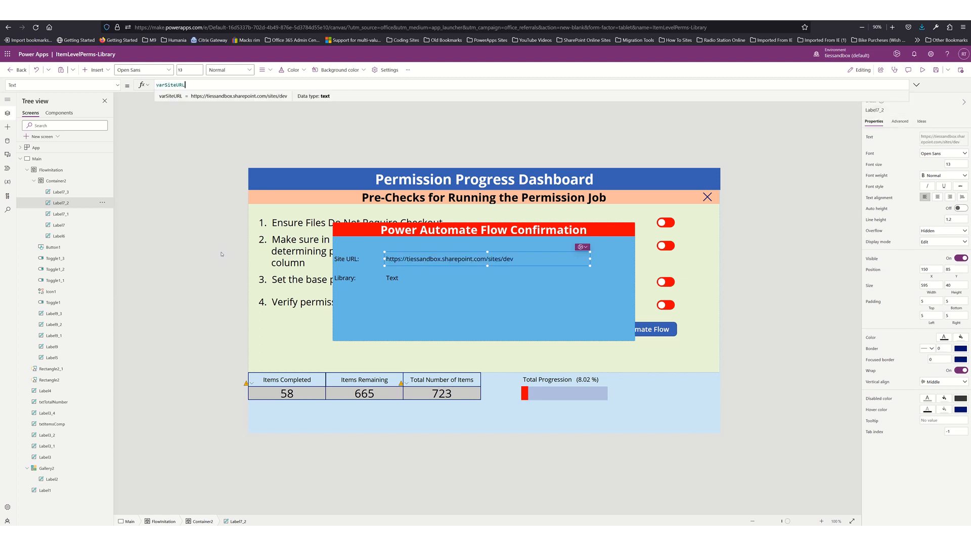
Step: Bind the text of the label beside "Library:" to the variable varLibrary
left_click(399, 277)
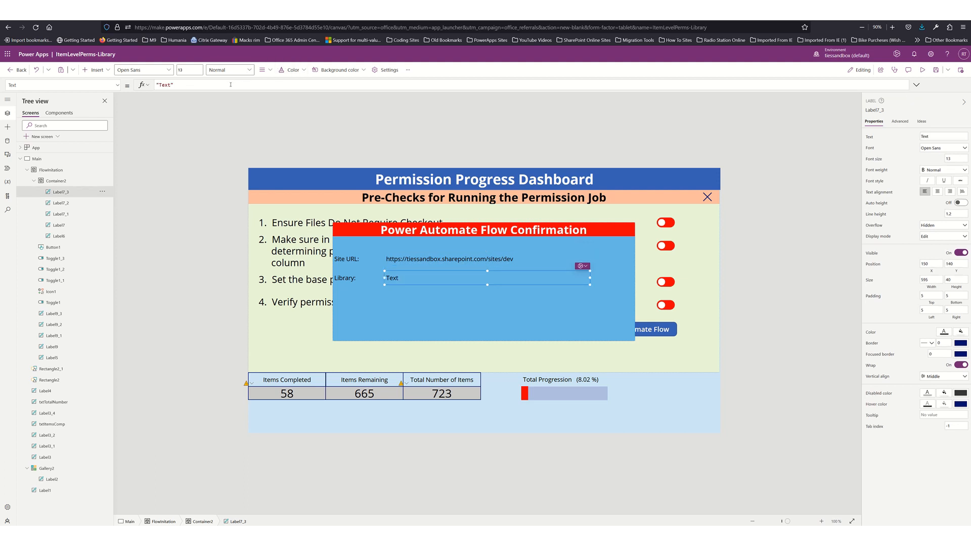
key("ctrl+a")
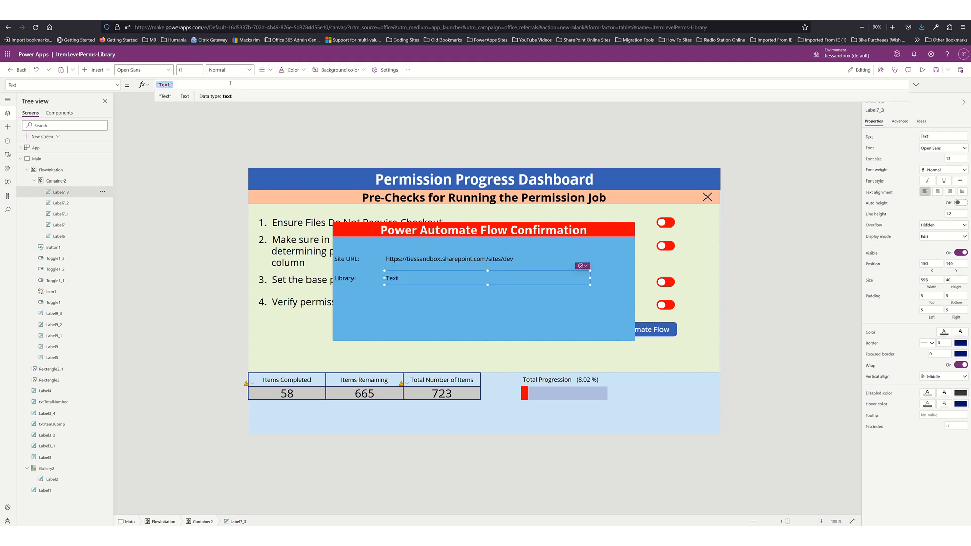
type("varlib")
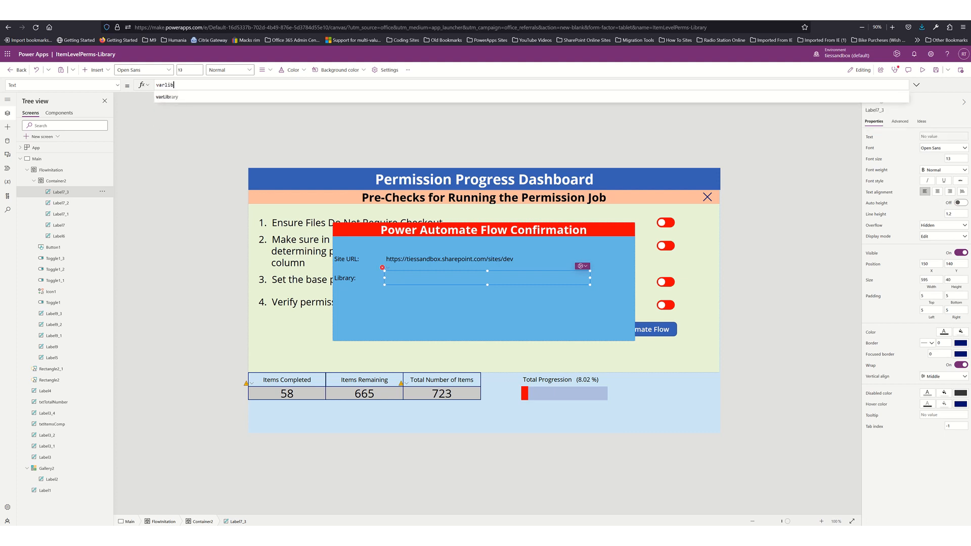
left_click(206, 96)
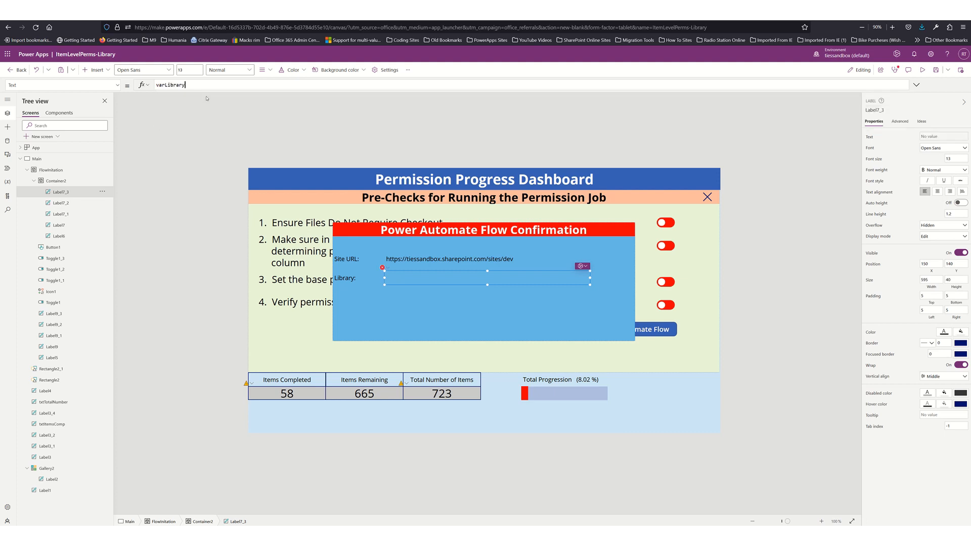
Step: Add a button below the Library row at about X 150, Y 220 and a copy beside it at X 540, Y 220
left_click(478, 292)
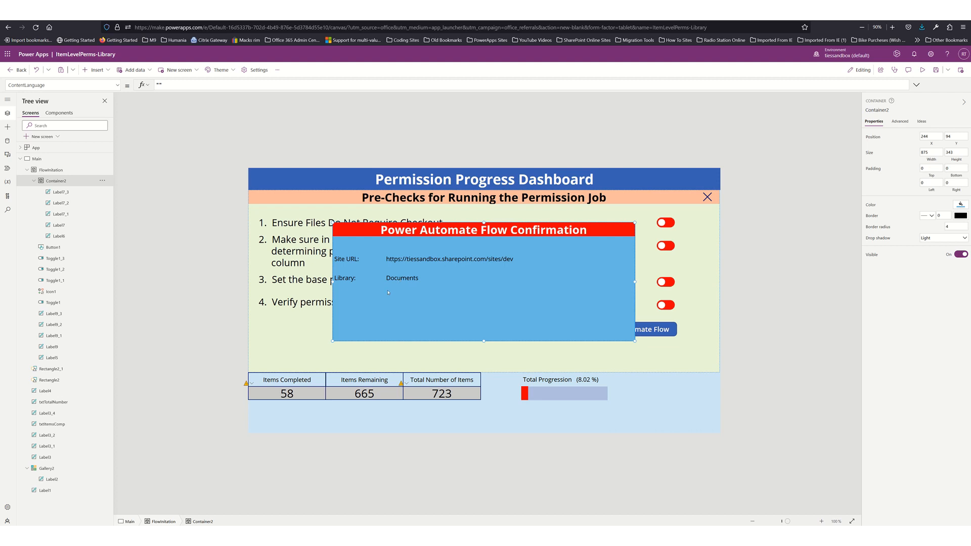
left_click(98, 69)
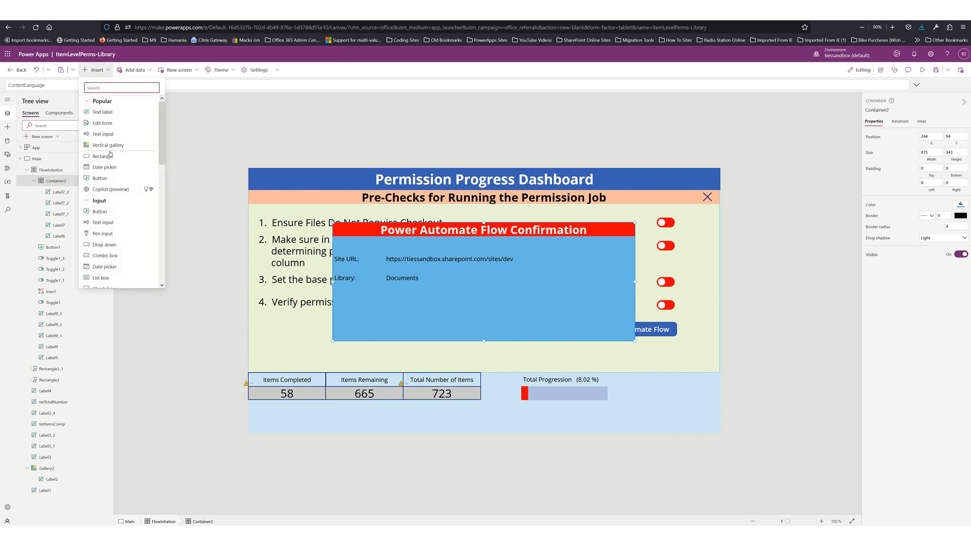
left_click(100, 178)
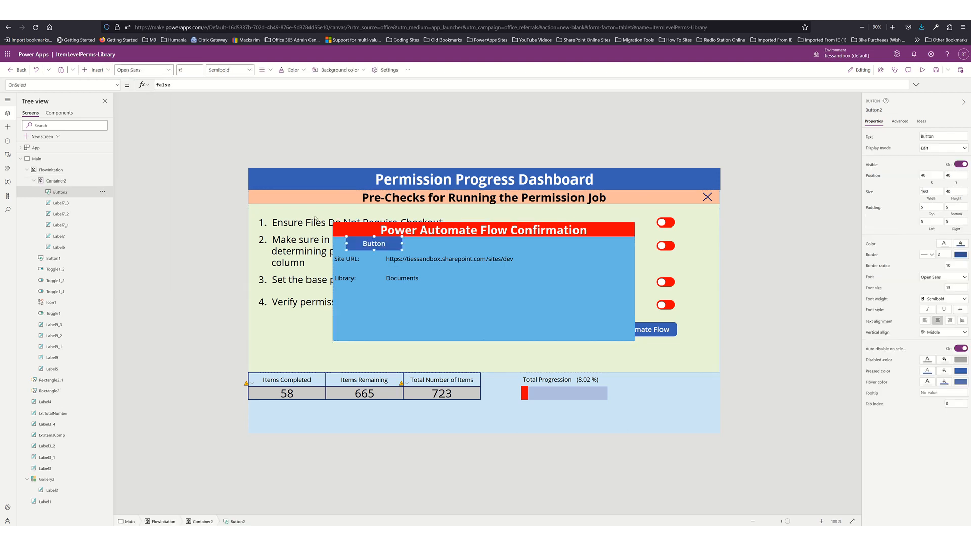
left_click_drag(371, 245, 408, 307)
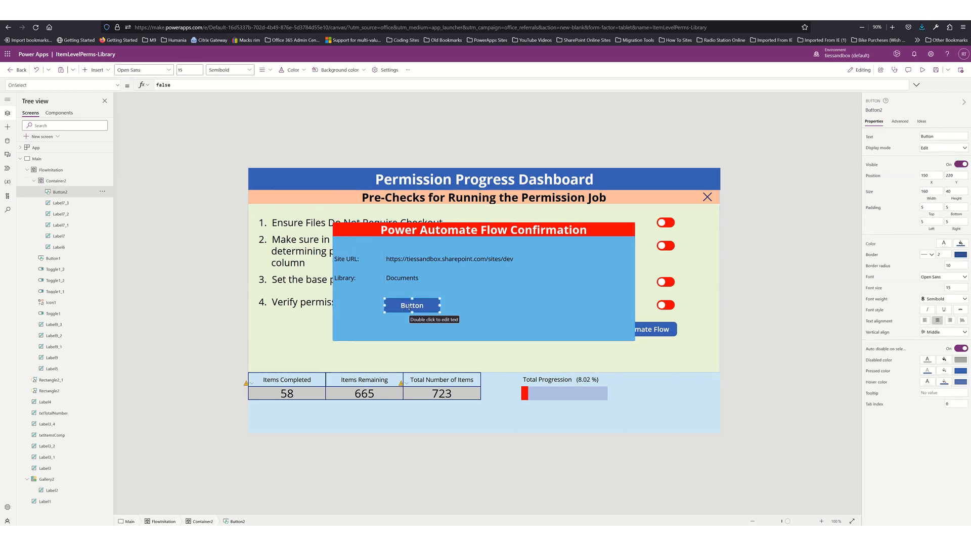
key("ctrl+v")
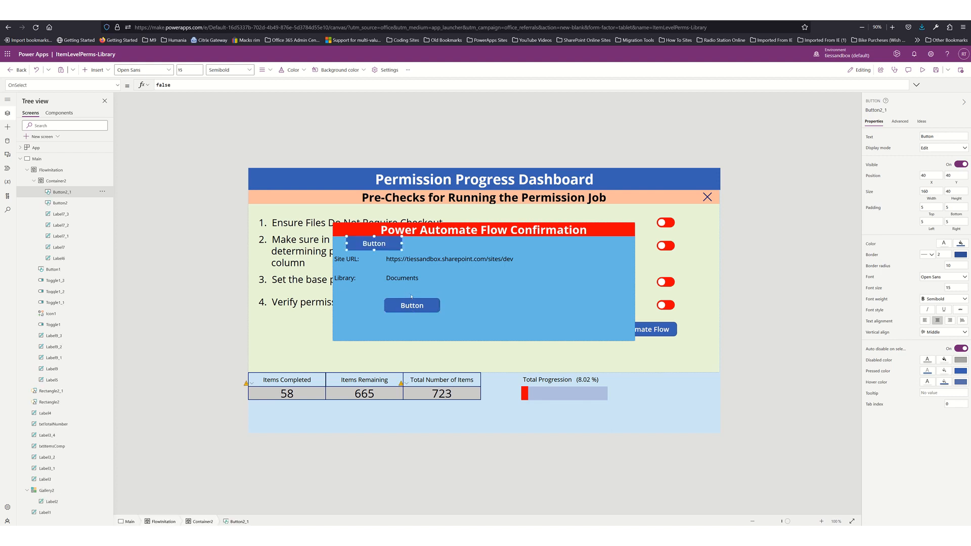
left_click_drag(384, 243, 551, 305)
left_click(409, 306)
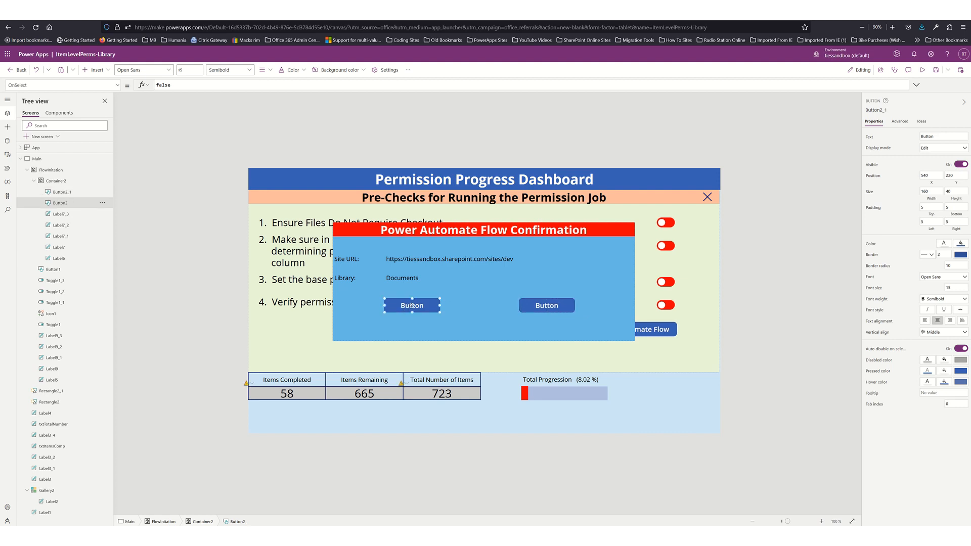
Step: Move both pop-up buttons down together to Y 245
left_click(548, 308, "ctrl")
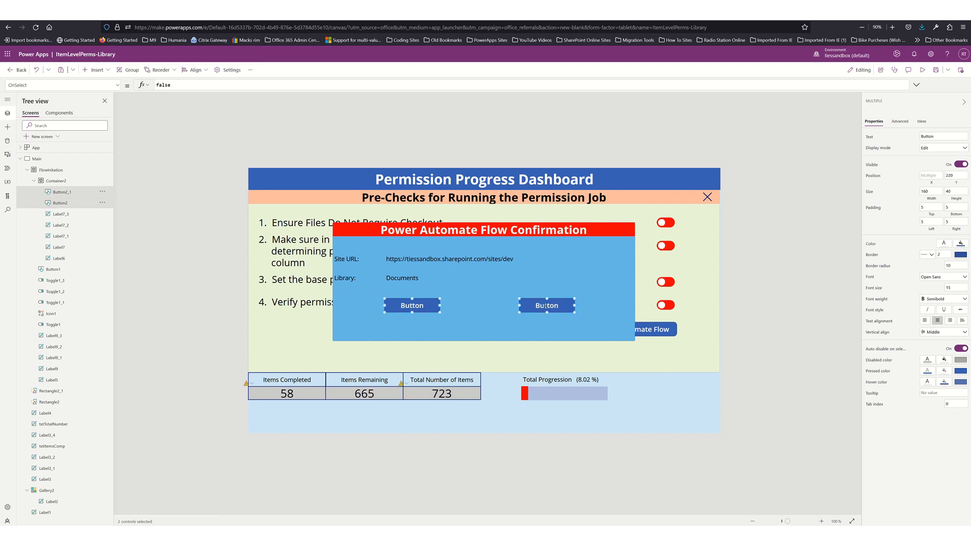
key("Down")
key("Down")
key("Down")
key("Down")
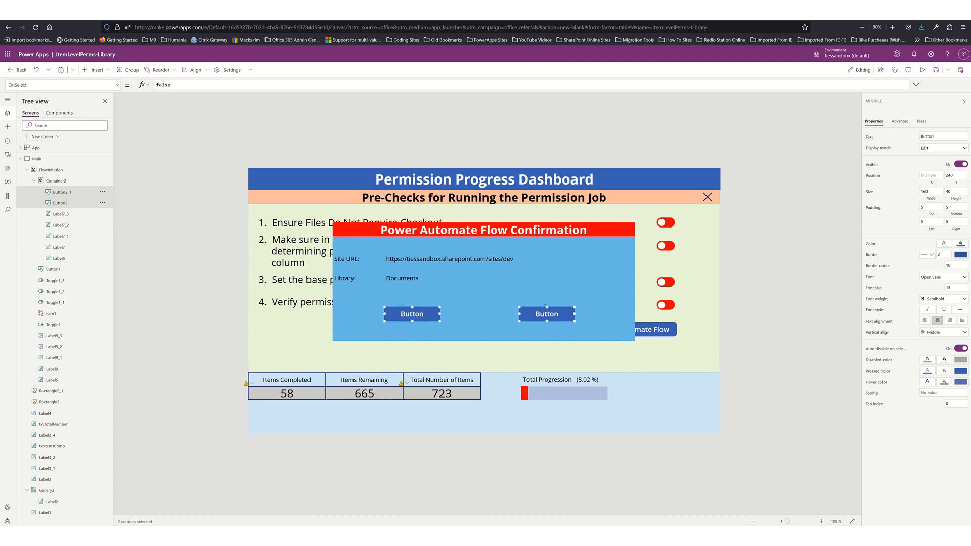
left_click(446, 301)
Step: Set the text of the pop-up's left button to "Yes" and of the right button to "No"
left_click(412, 315)
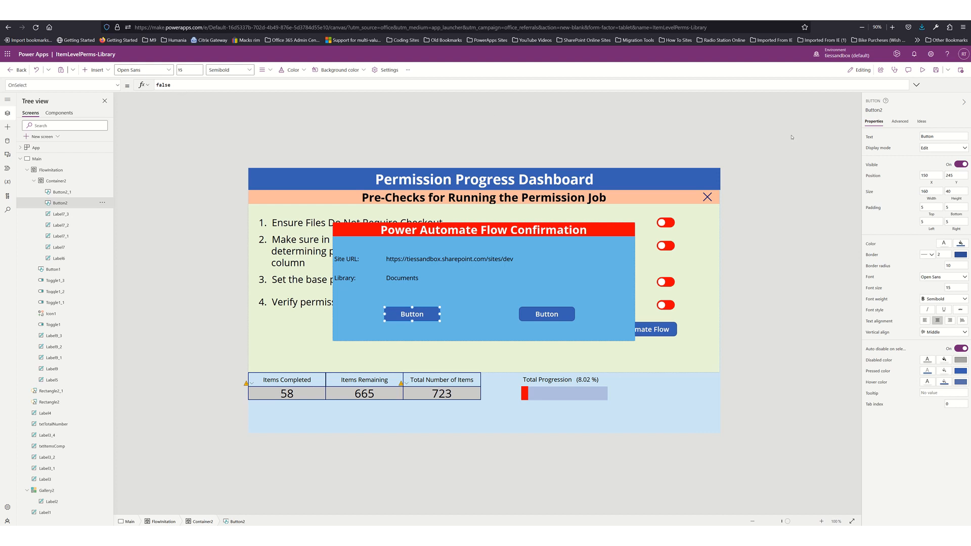
double_click(925, 137)
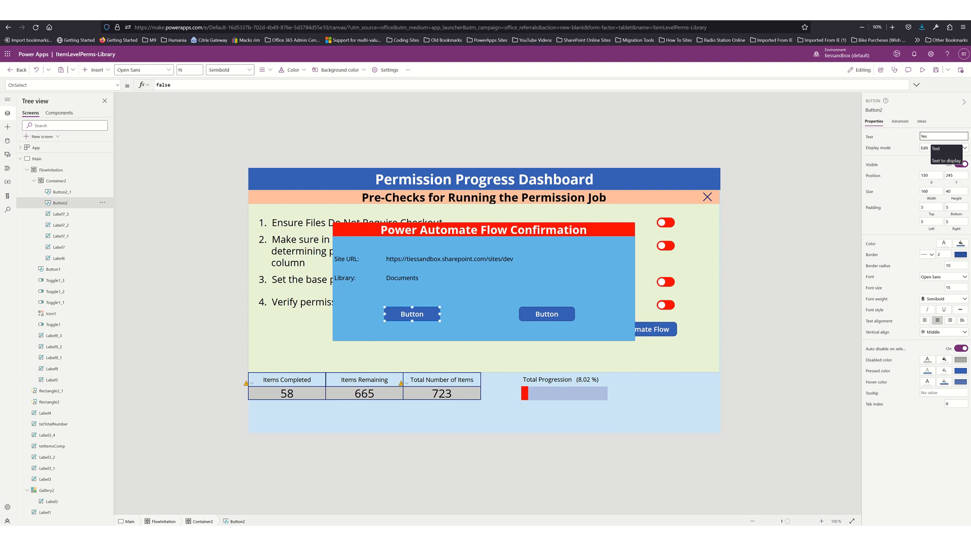
left_click(559, 318)
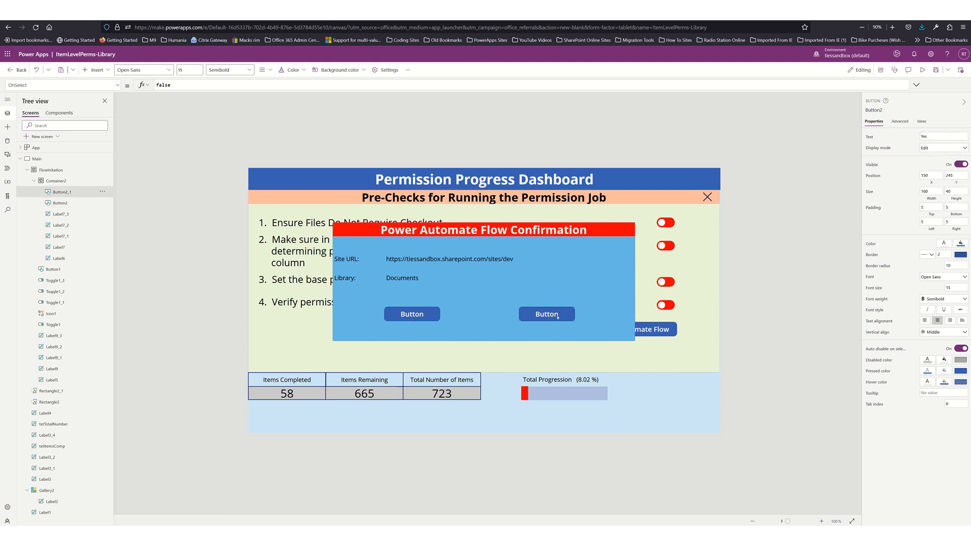
double_click(927, 137)
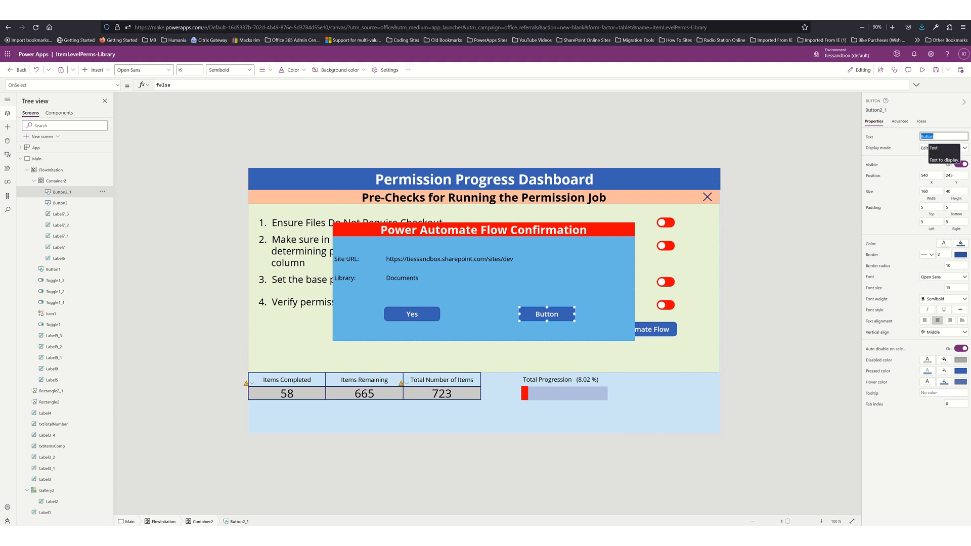
type("No")
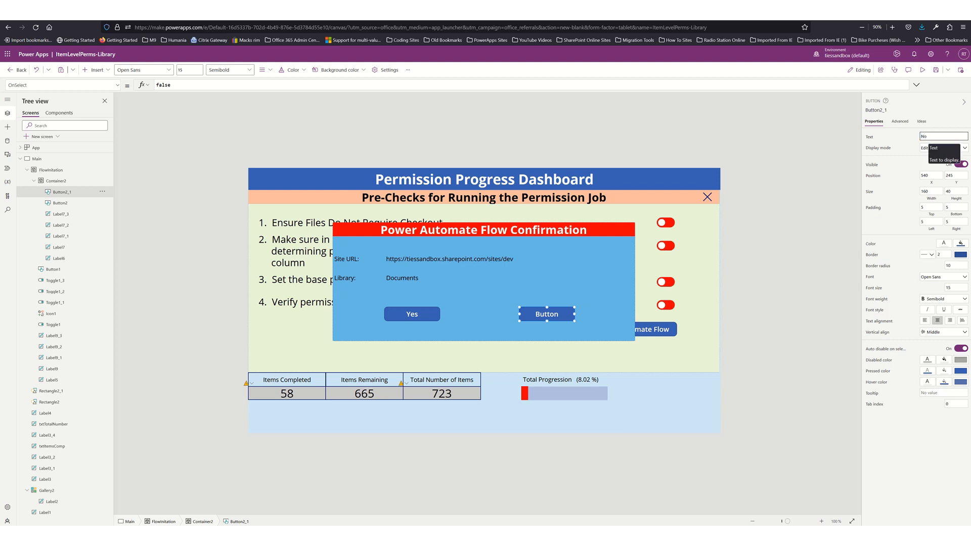
left_click(476, 281)
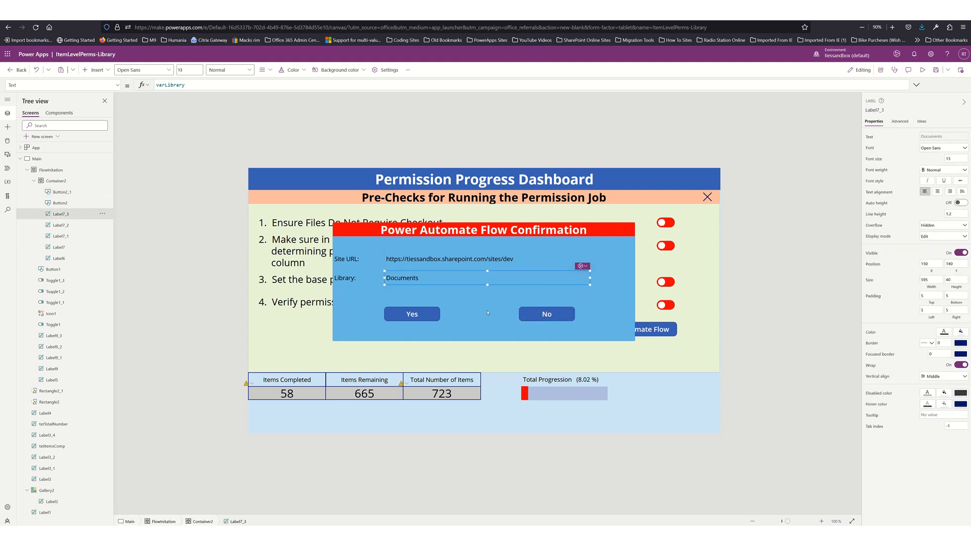
Step: Replace the Fill color of both the Yes and No buttons with a formula starting with If
left_click(538, 314)
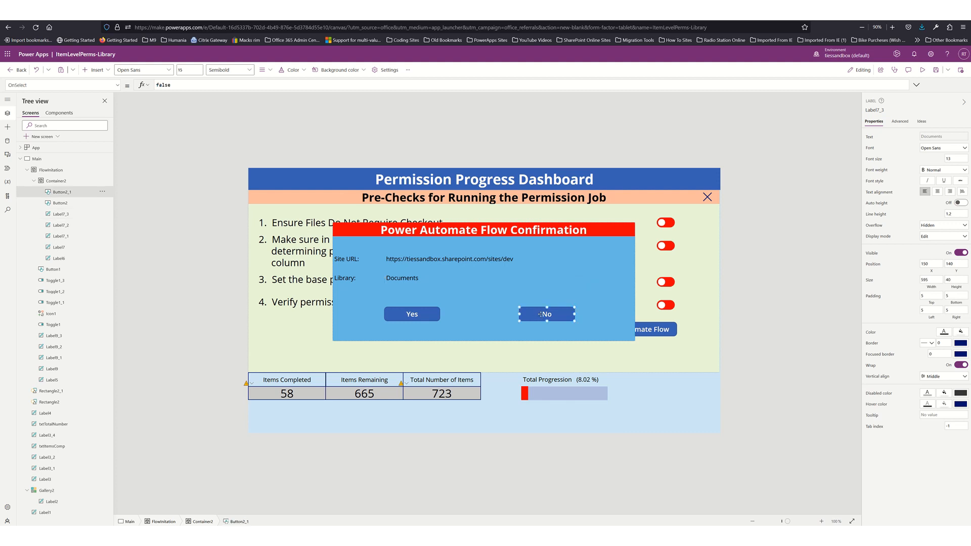
left_click(426, 314, "shift")
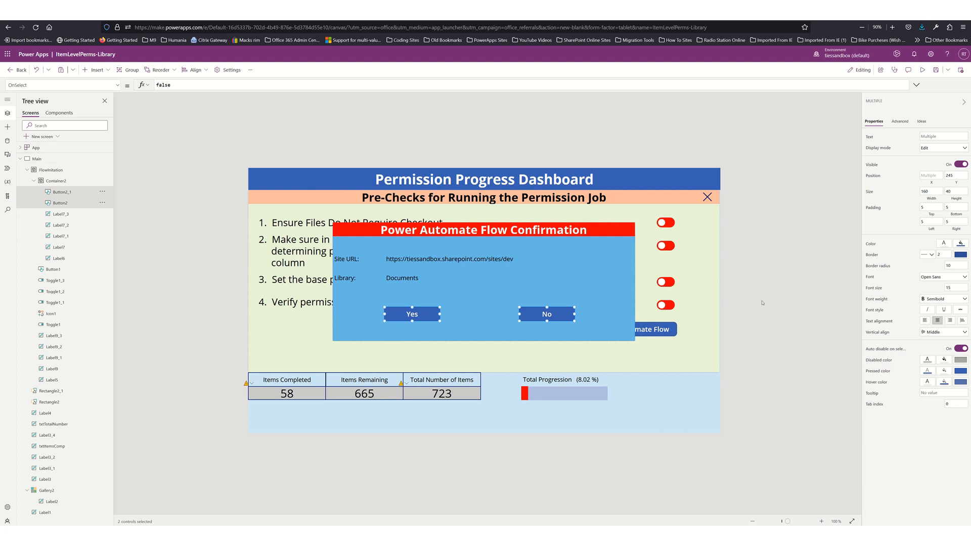
left_click(869, 245)
left_click(118, 87)
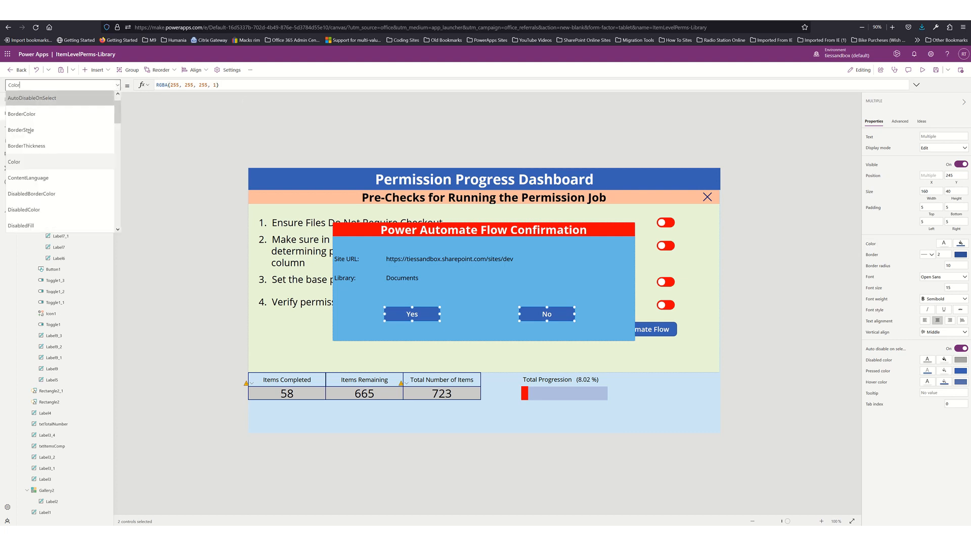
scroll(29, 170, "down", 3)
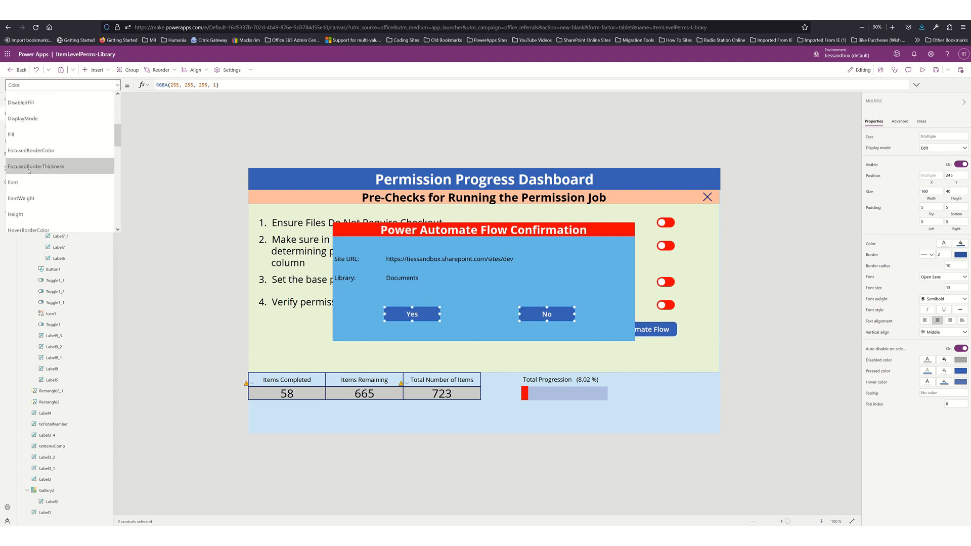
left_click(20, 135)
triple_click(234, 84)
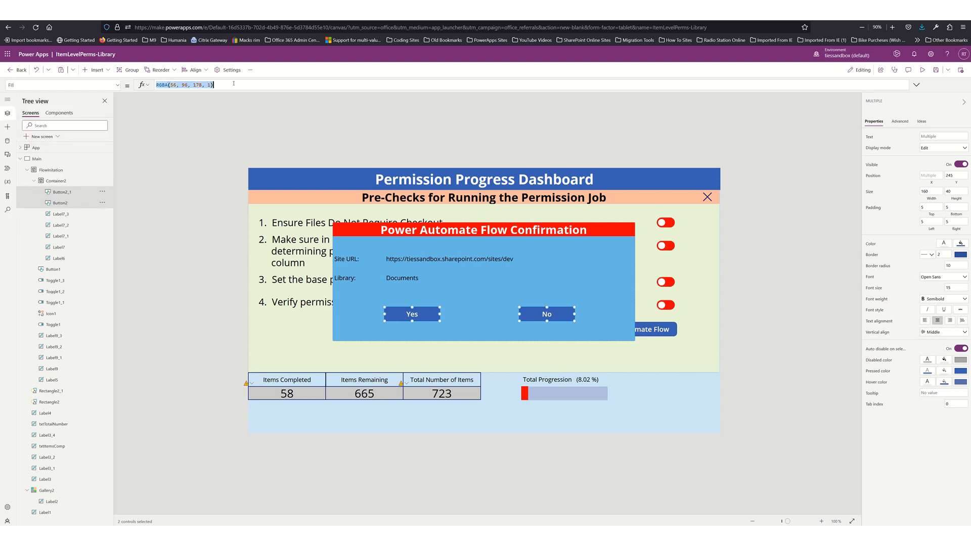
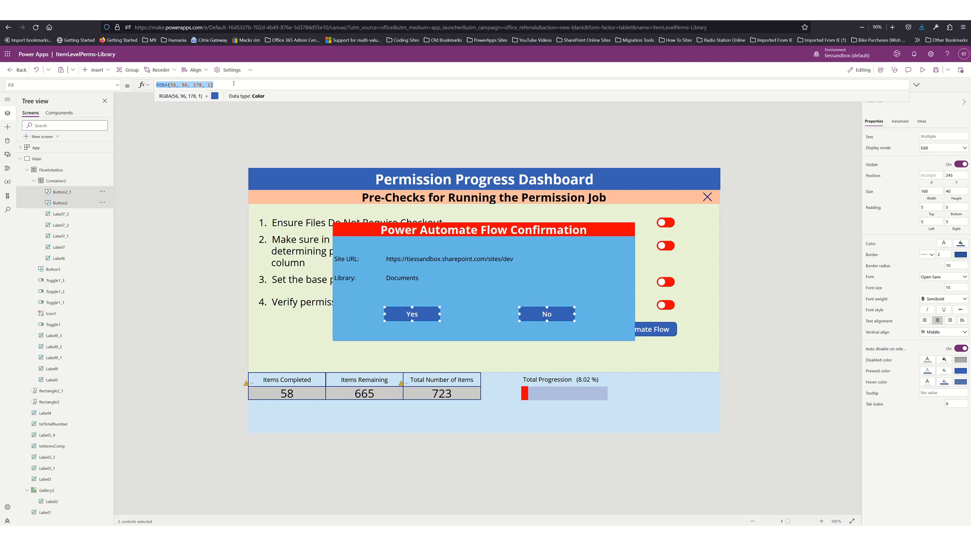
type("If")
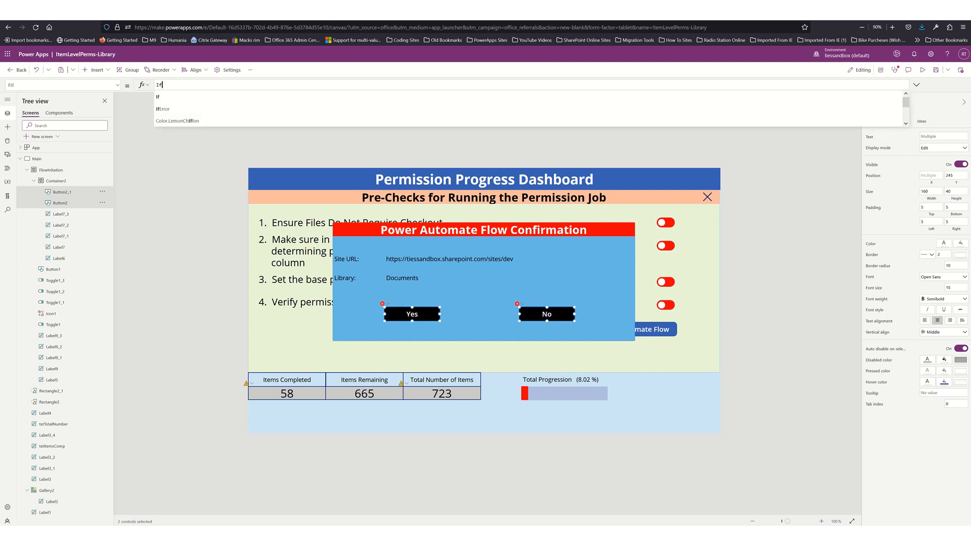
Step: Complete the Fill formula of both confirmation buttons as If(Self.Text="Yes",Color.Red,Color.Green)
type("(Self.")
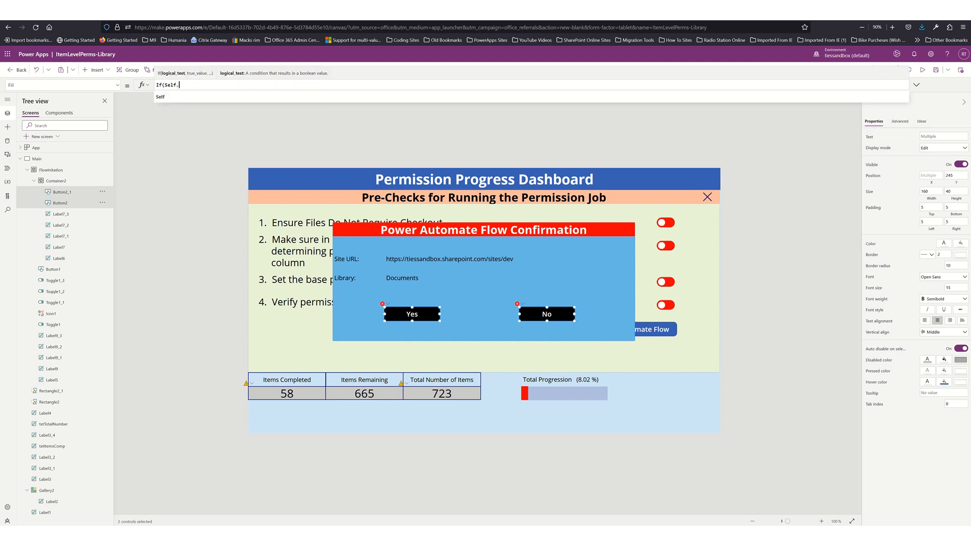
type("T")
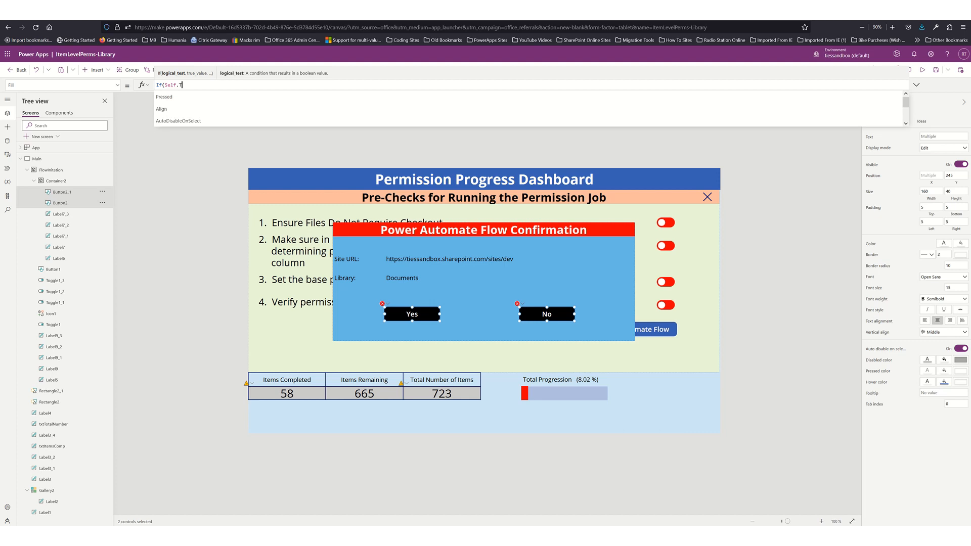
type("ext=")
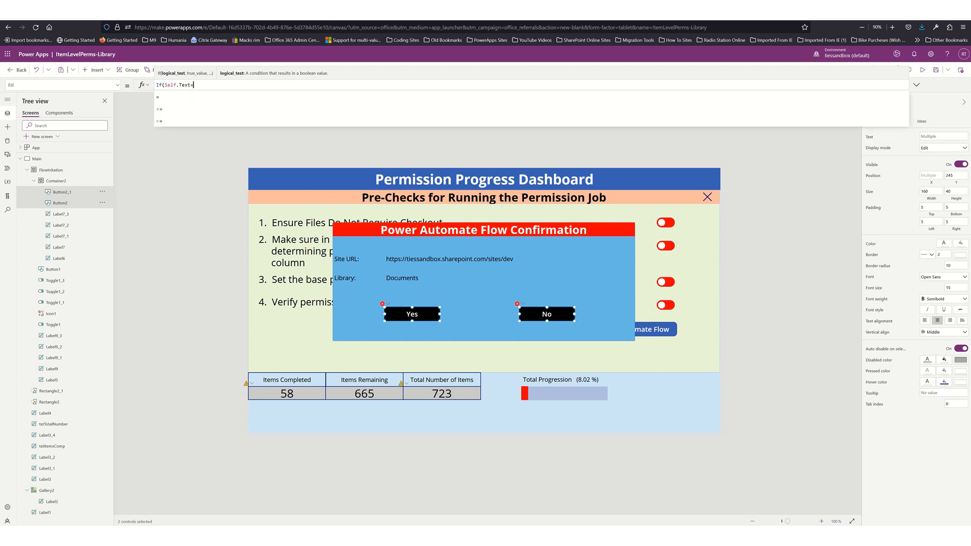
type("\"Yes\",")
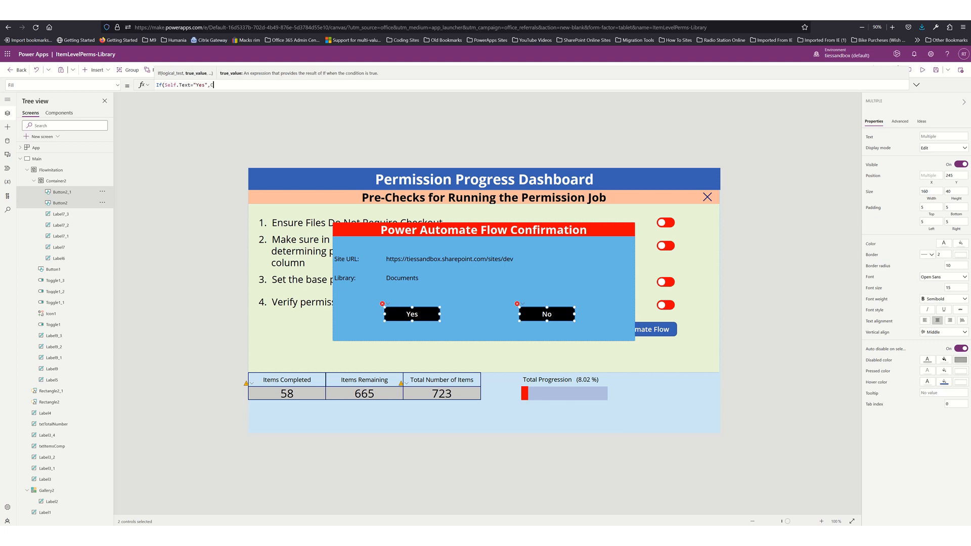
type("Color.Red,Color")
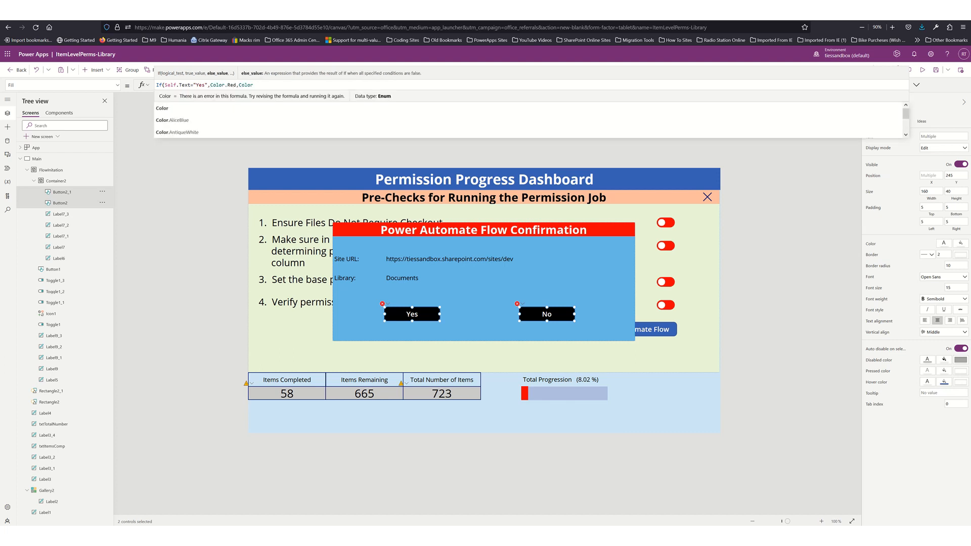
type(".Green")
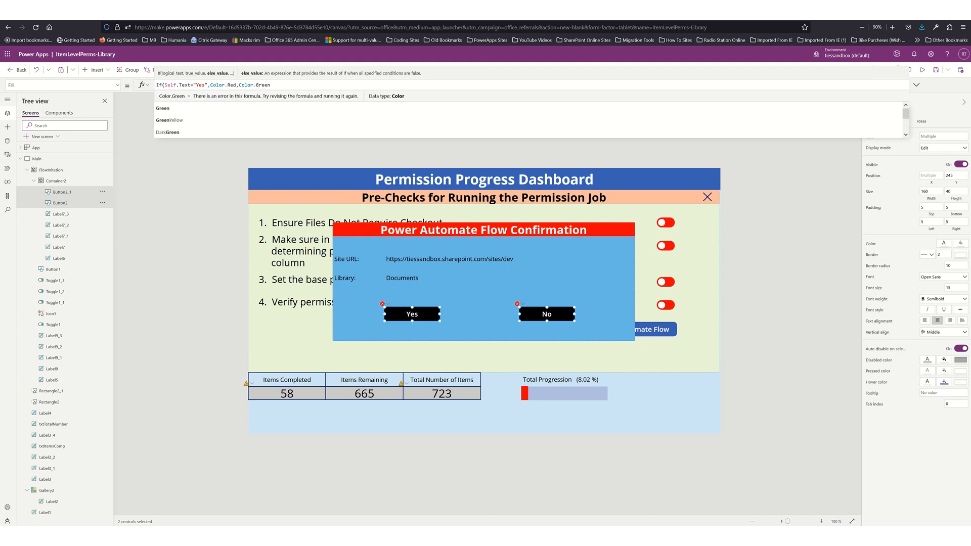
type(")")
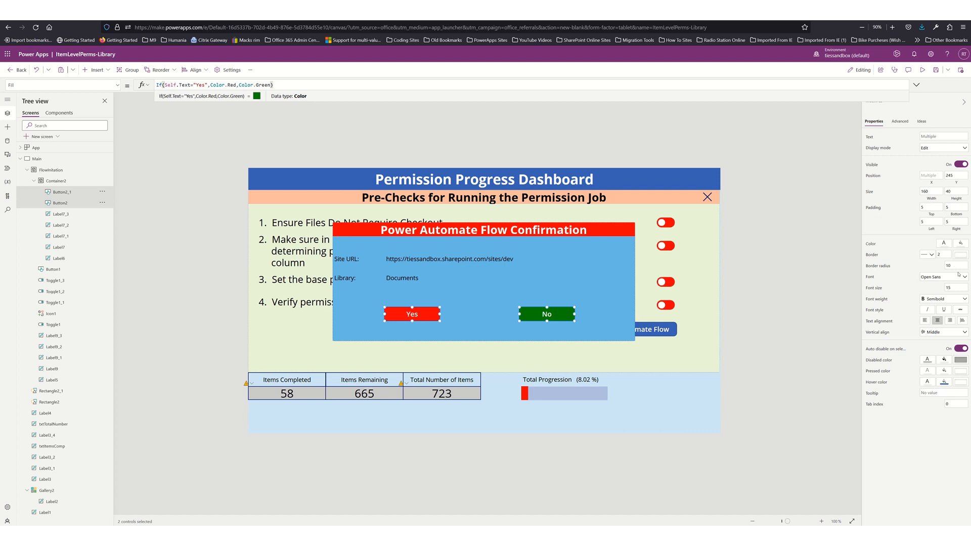
Step: Set the text of the Yes and No buttons to font size 25 and Bold weight
left_click(956, 287)
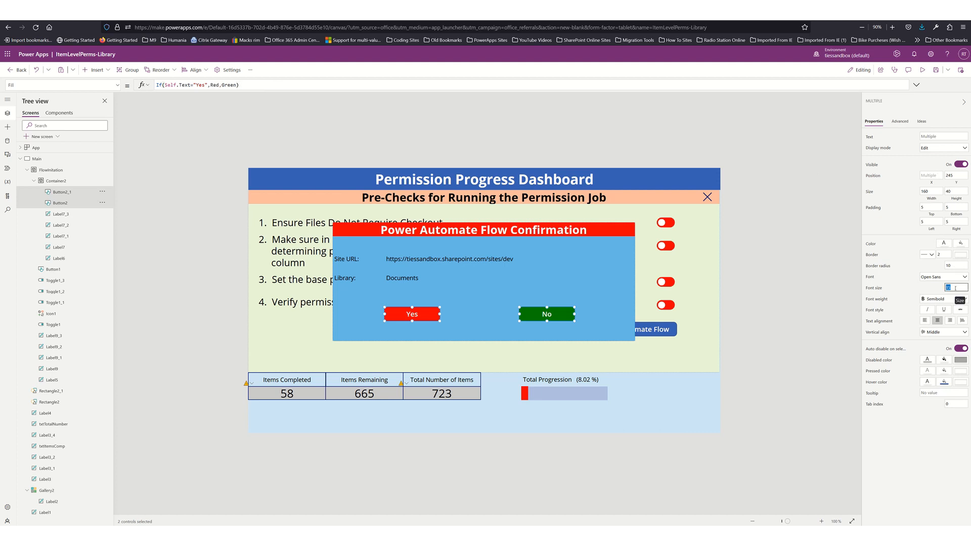
type("2")
left_click(931, 300)
left_click(926, 307)
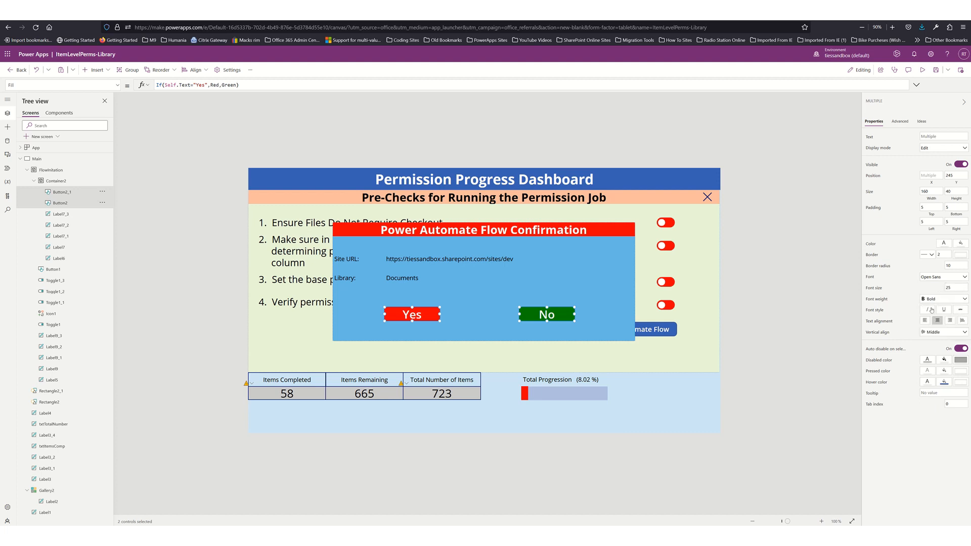
left_click(583, 268)
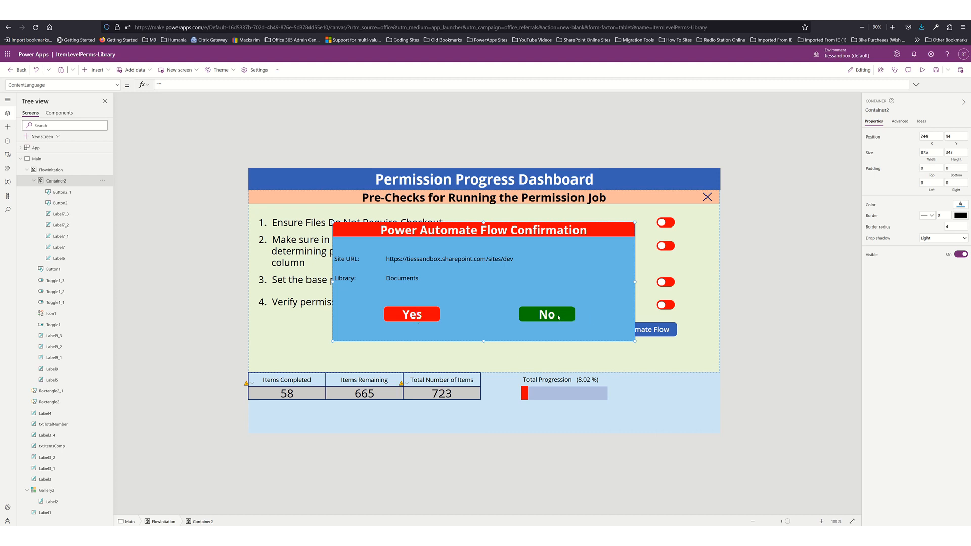
Step: Set the No button's OnSelect formula to Set(varFlowInitConfirm,false)
left_click(564, 315)
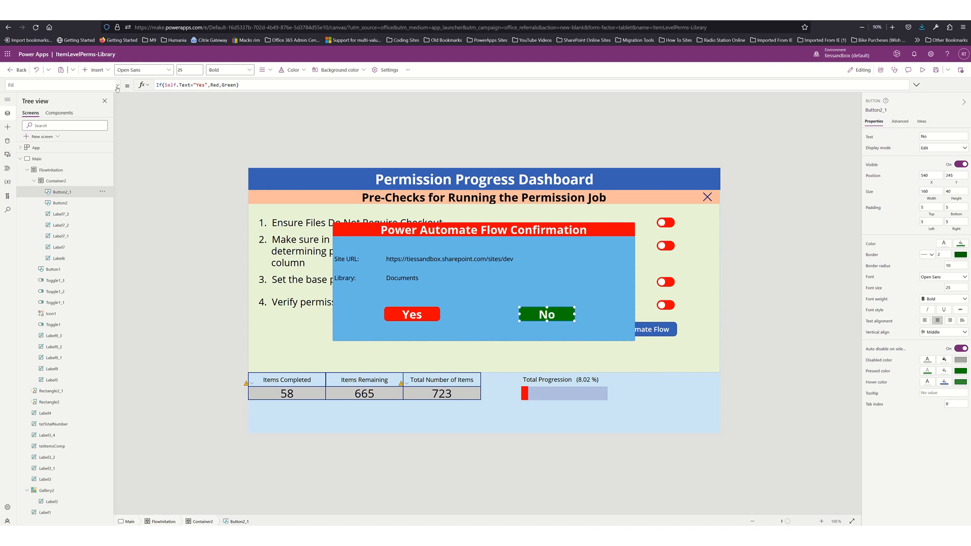
left_click(66, 85)
scroll(33, 135, "down", 5)
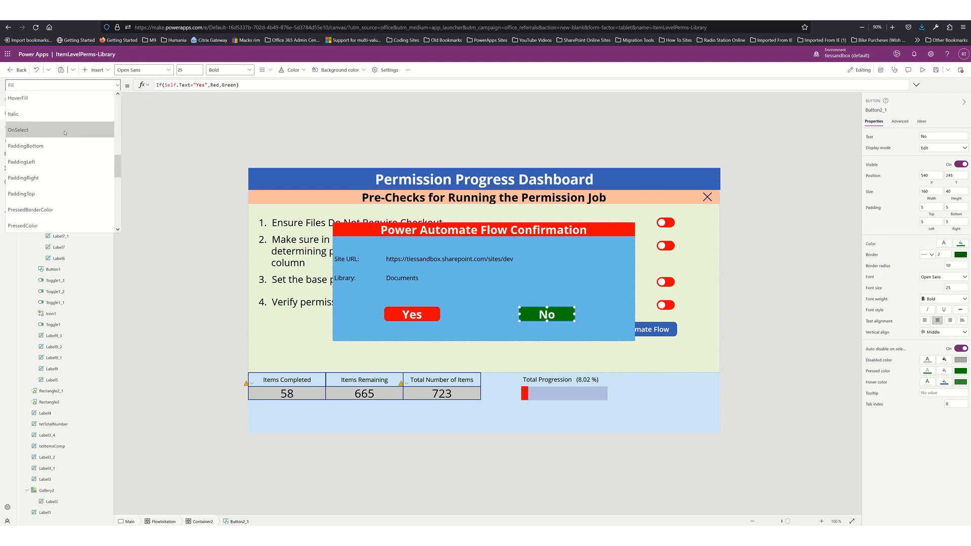
left_click(33, 134)
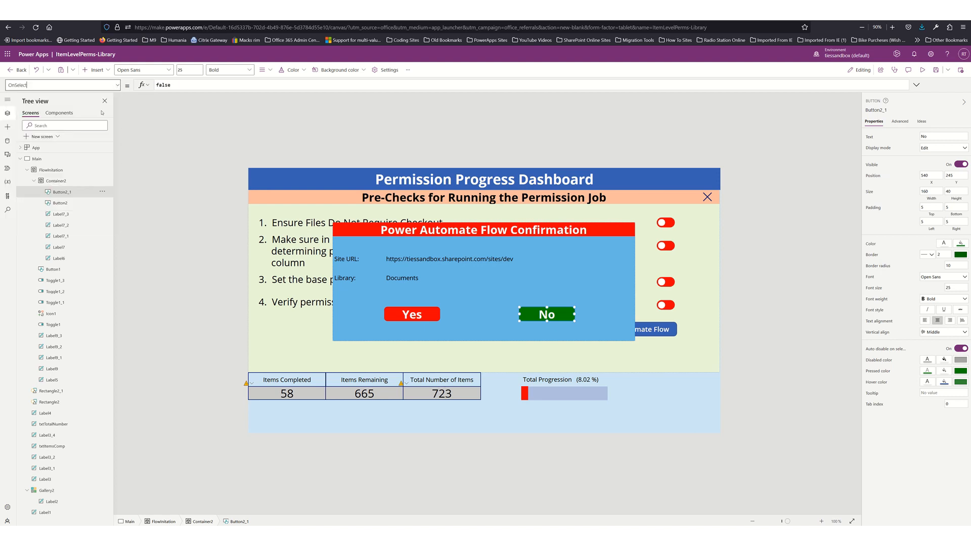
double_click(203, 85)
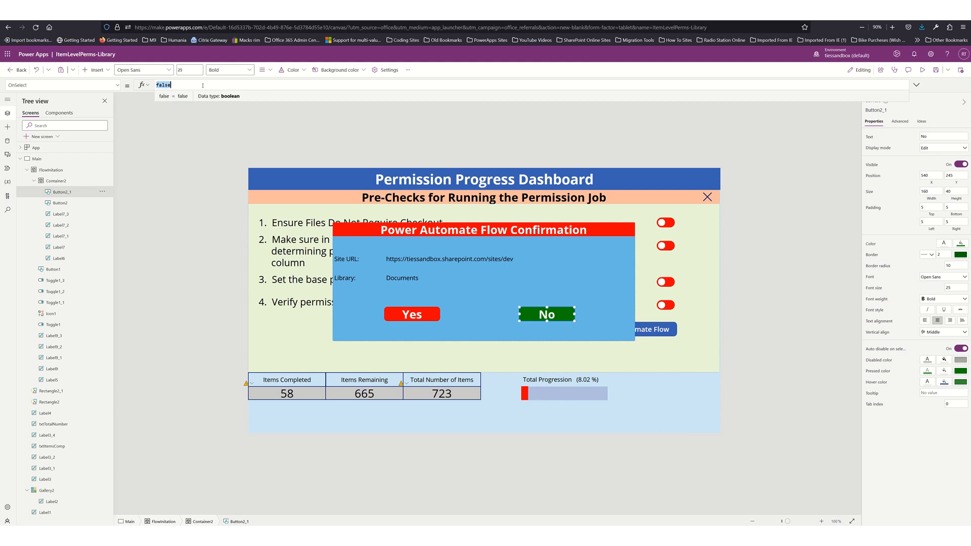
type("Set(var")
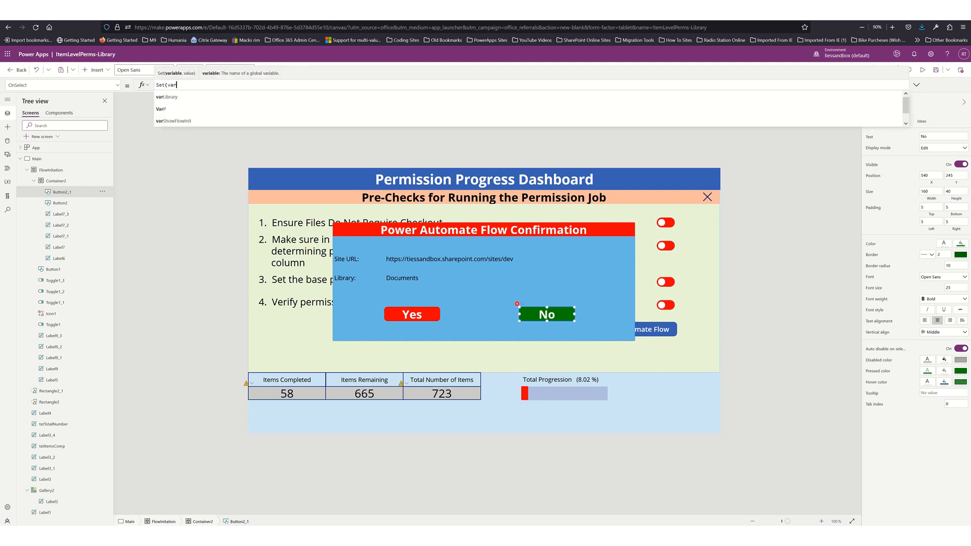
type("Flow")
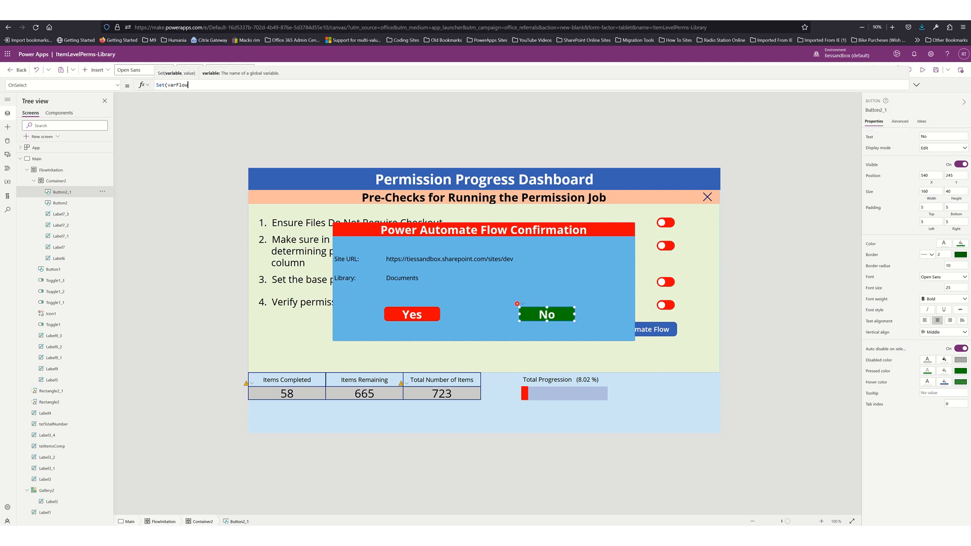
type("InitConfirm,false)")
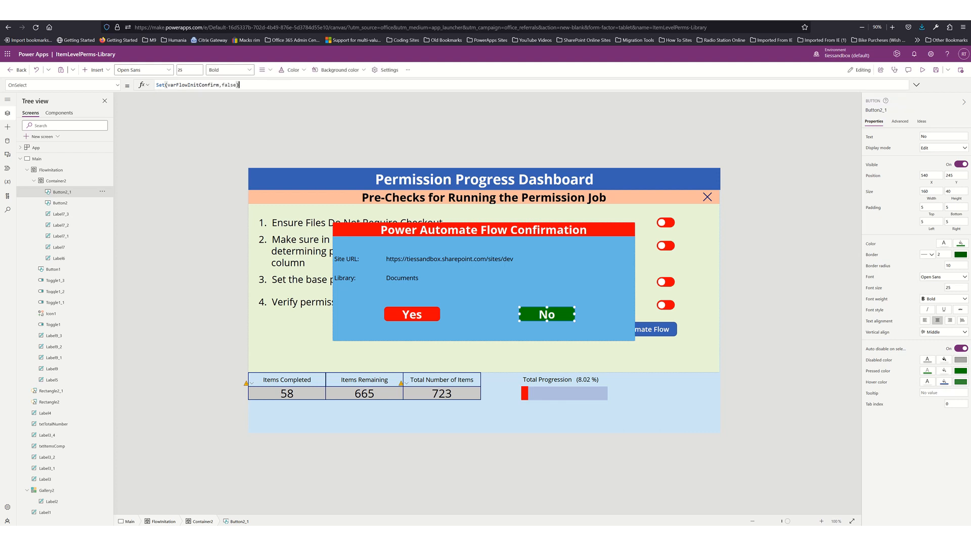
Step: Reuse the No button's variable in the Yes button's OnSelect formula, making it Set(varFlowInitConfirm,false);
double_click(208, 85)
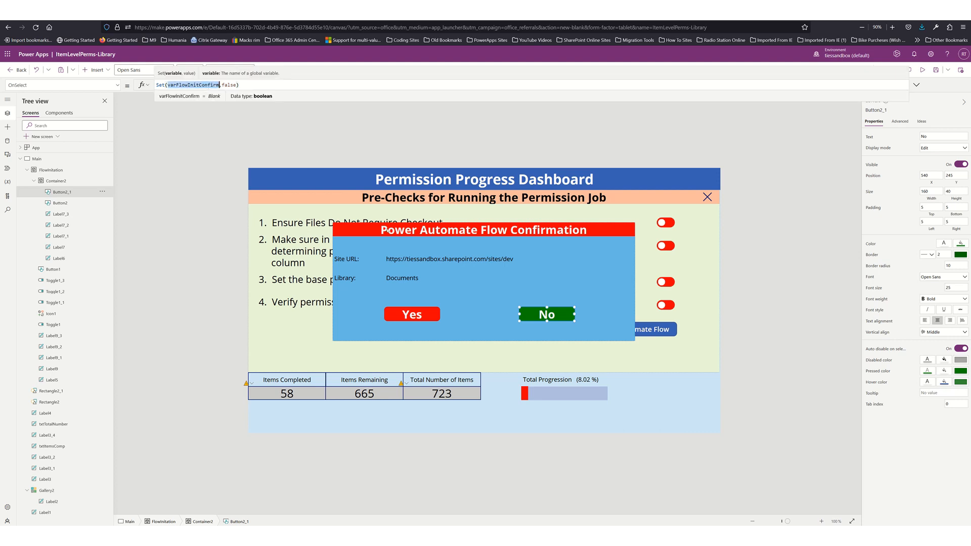
left_click(402, 314)
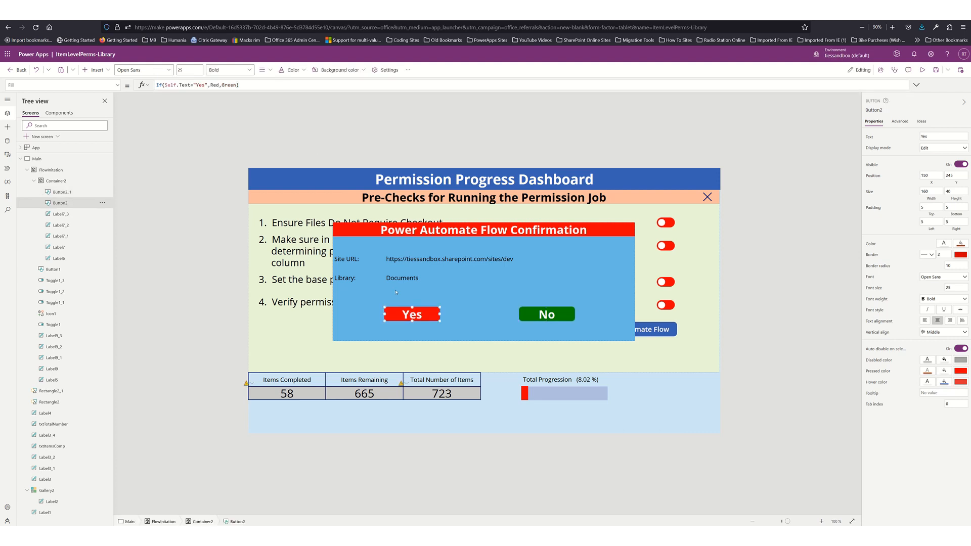
left_click(117, 85)
scroll(81, 160, "down", 4)
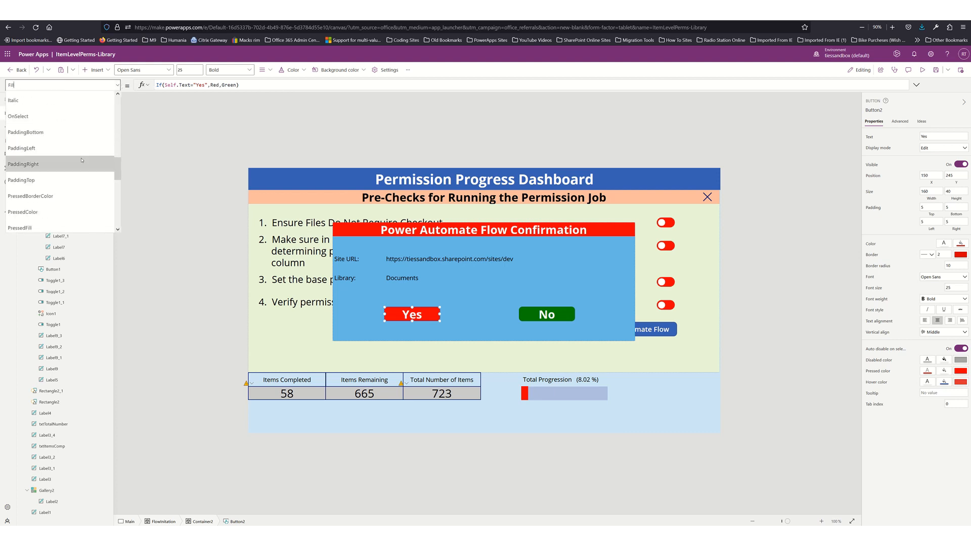
left_click(50, 116)
left_click(201, 83)
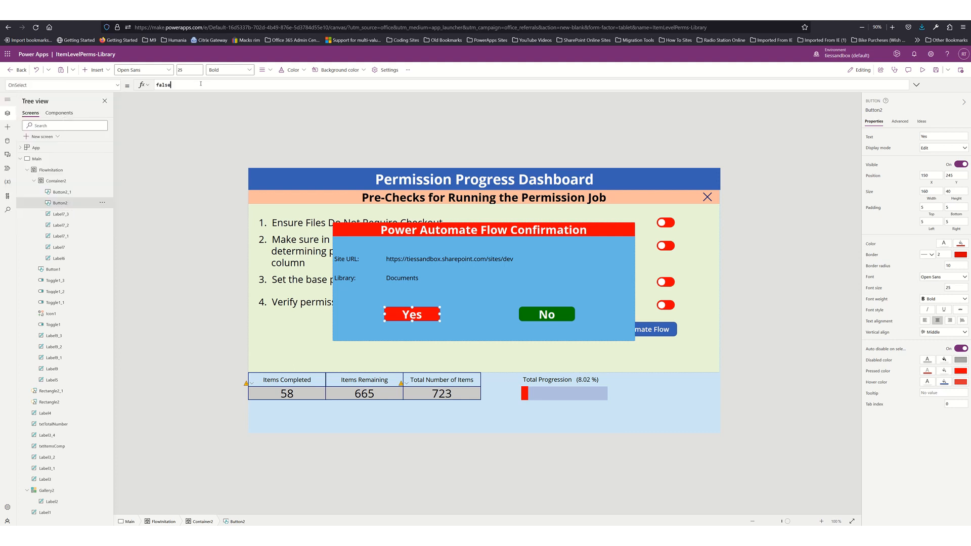
key("ctrl+a")
type("varFlowInitConfirm")
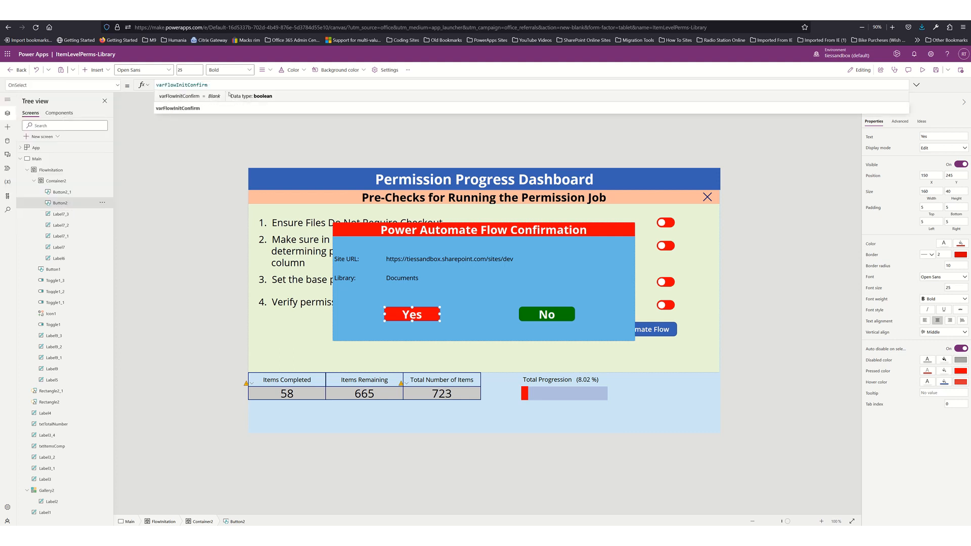
key("Home")
type("Set(")
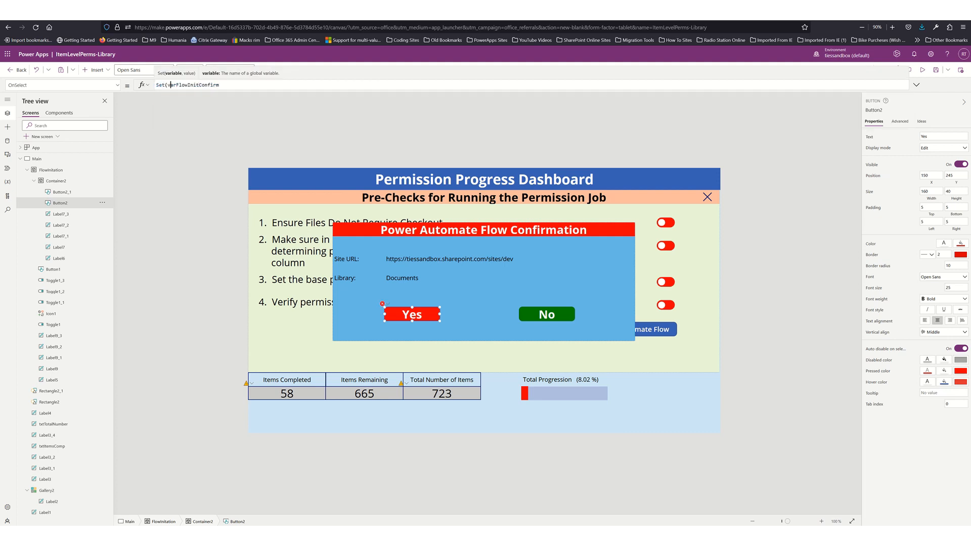
key("Right")
key("Right")
key("Right")
key("Right")
key("Right")
key("Right")
type(",fal")
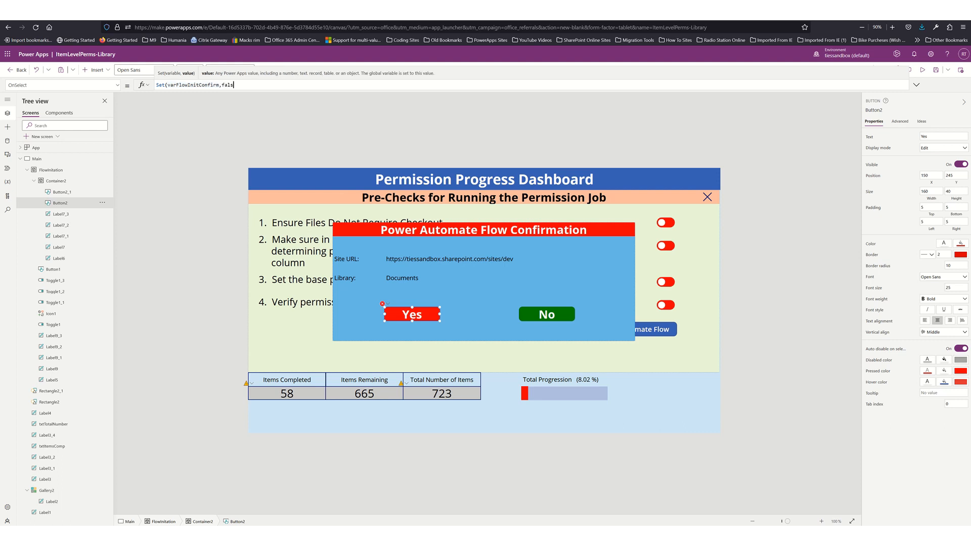
type("se")
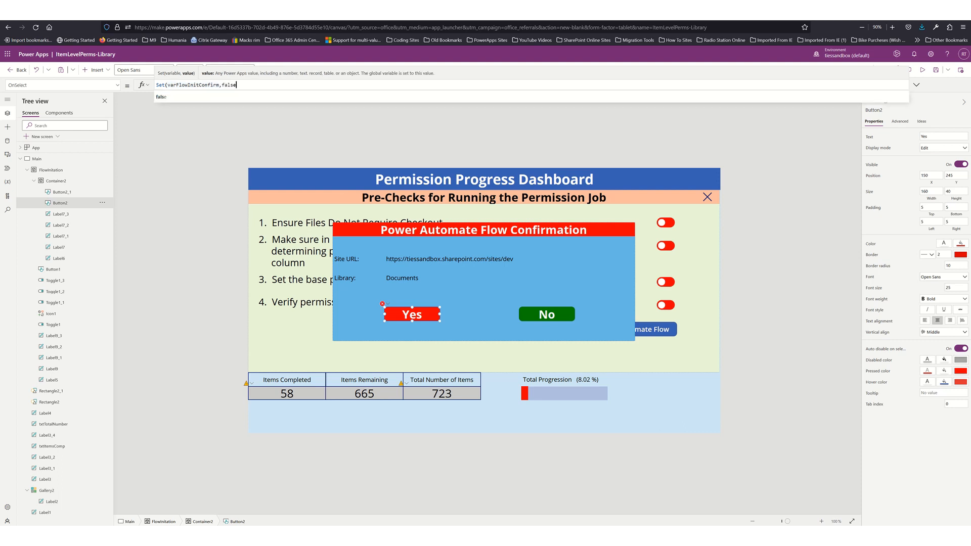
type(");")
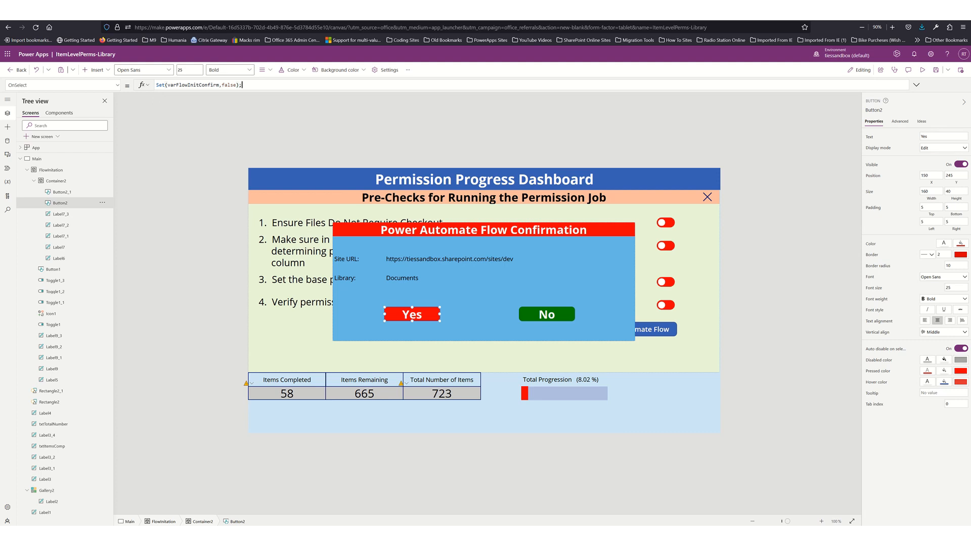
Step: Append Set(varShowFlowInit,false); to the Yes button's OnSelect formula
type("set((")
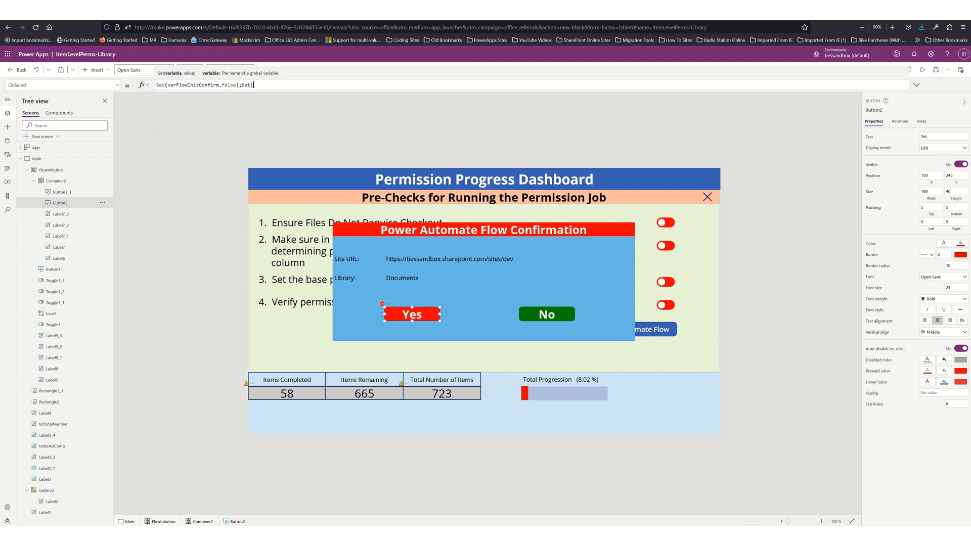
type("varshow")
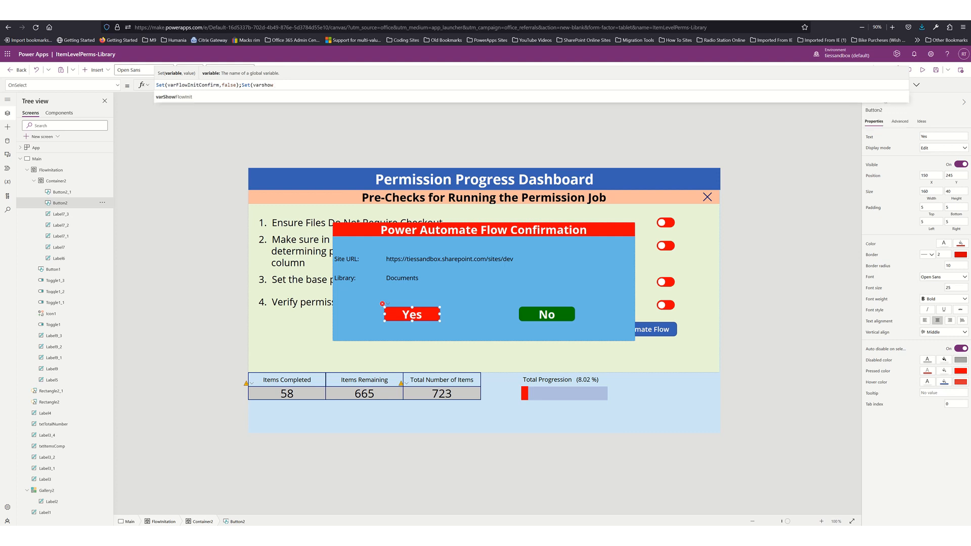
key("Tab")
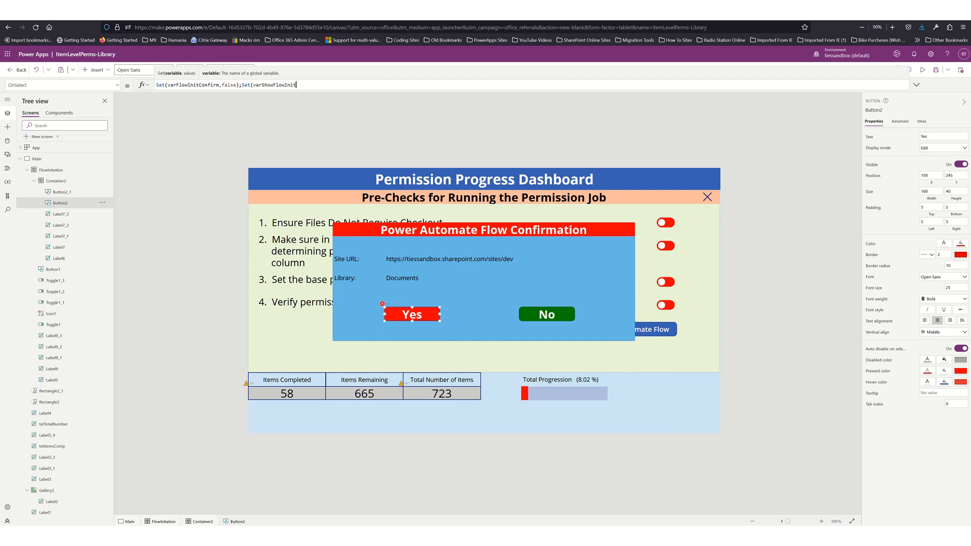
type(",false)")
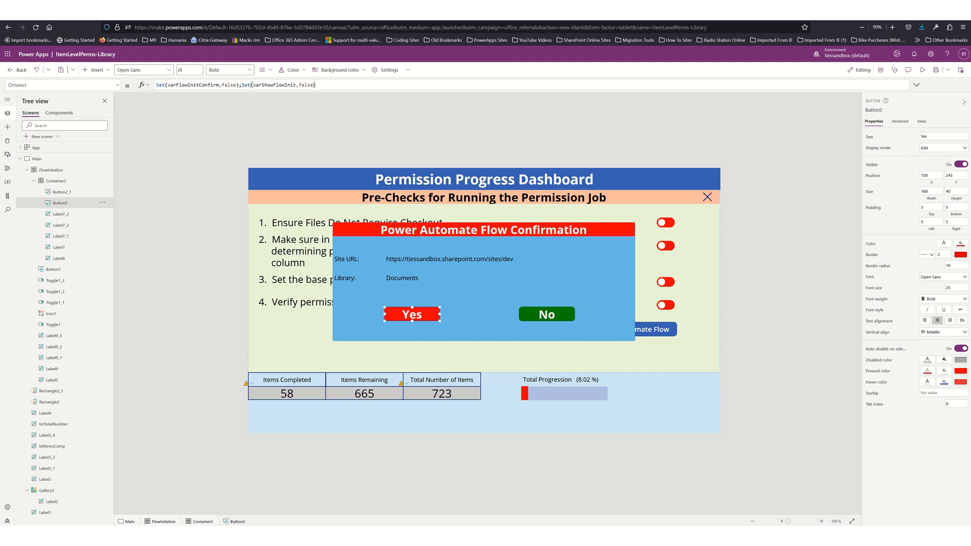
type(";")
Step: Search the environment's flows for "item" and add the PermsItemLevel-Library flow to the app
left_click(7, 170)
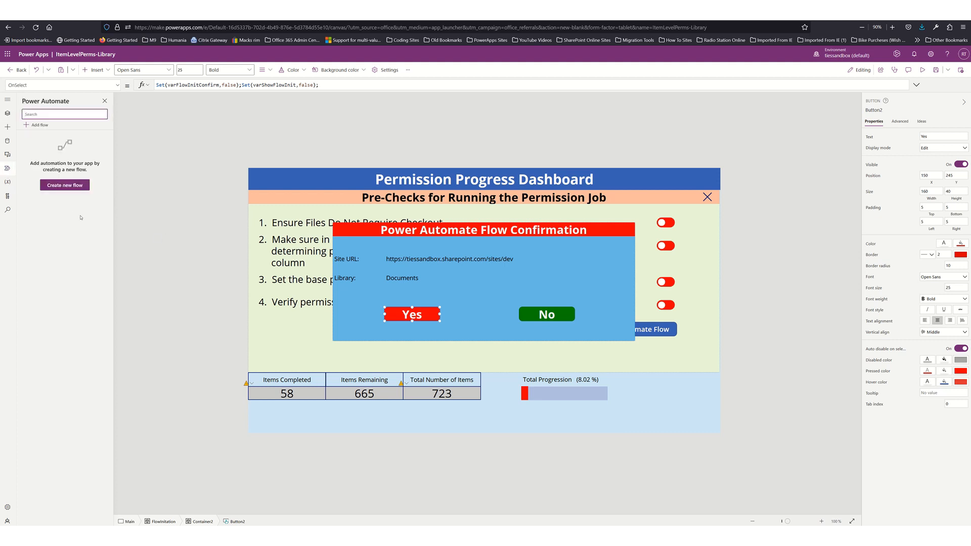
left_click(40, 125)
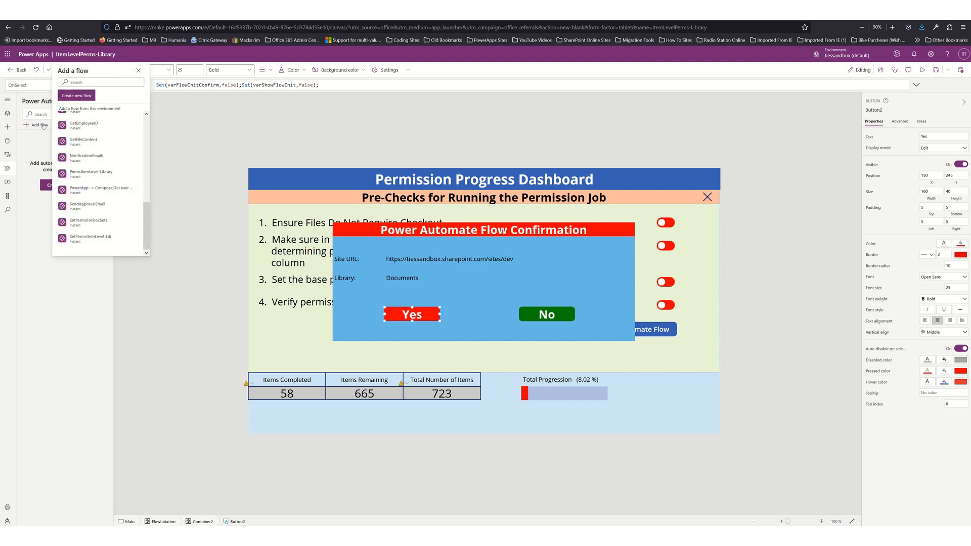
left_click(95, 81)
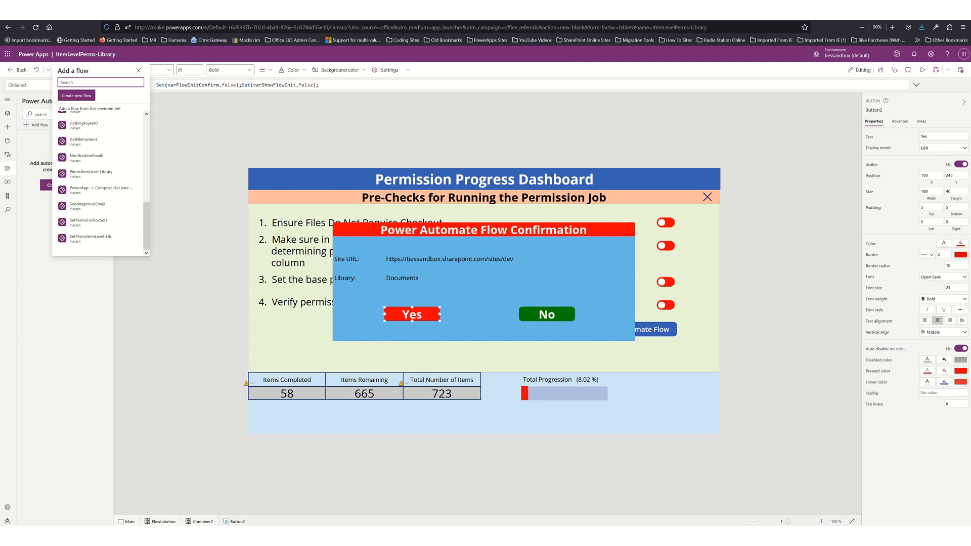
type("item")
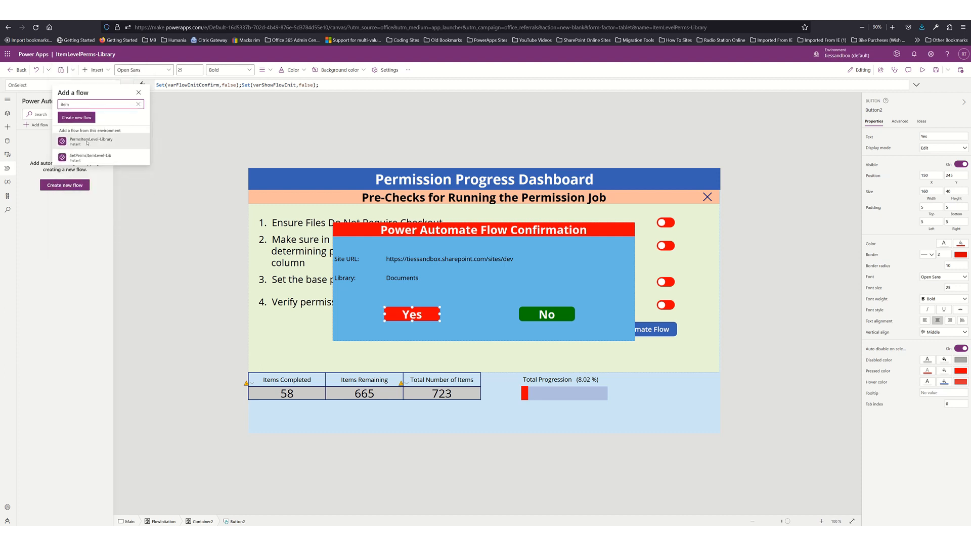
mouse_move(87, 144)
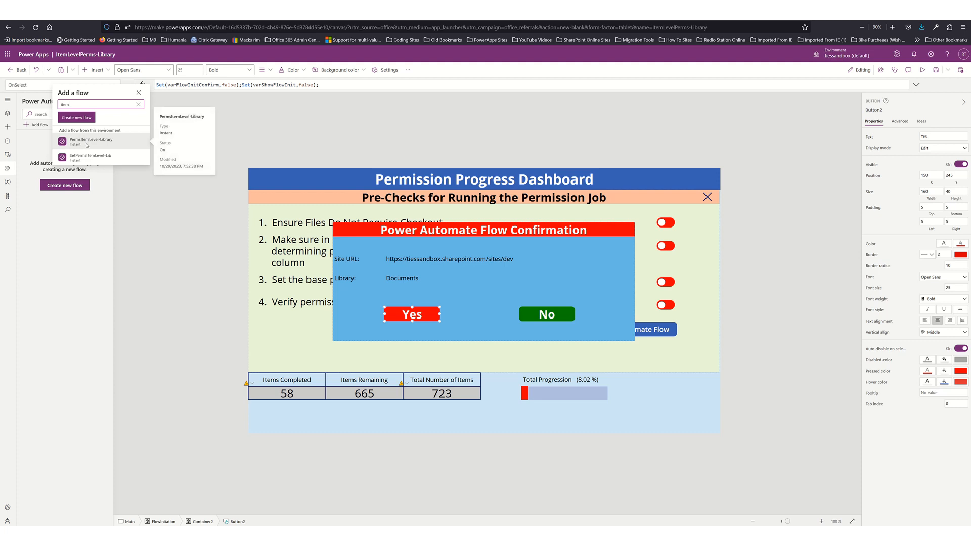
left_click(87, 145)
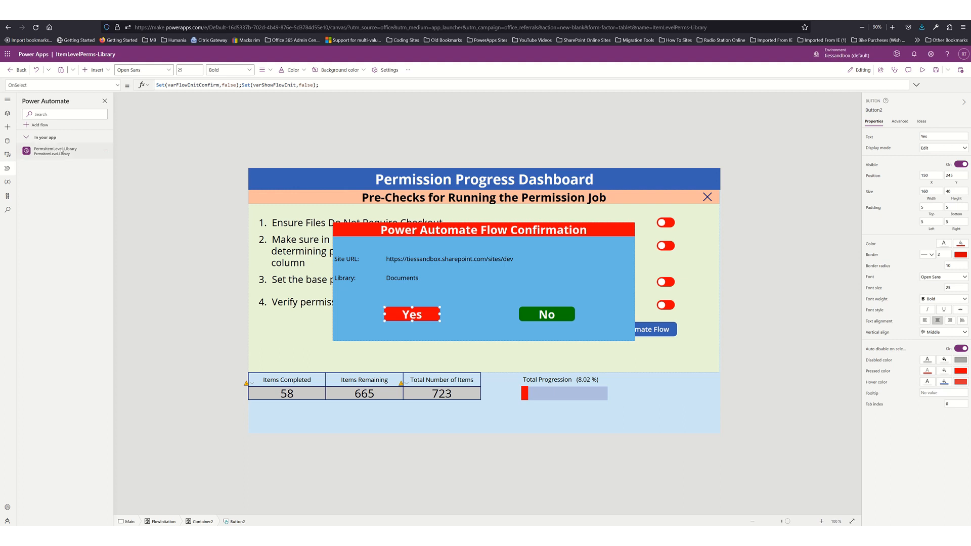
mouse_move(47, 154)
Step: Insert a call to 'PermsItemLevel-Library'.Run on a new line above the existing Set statements in the Yes button's OnSelect formula
left_click(161, 86)
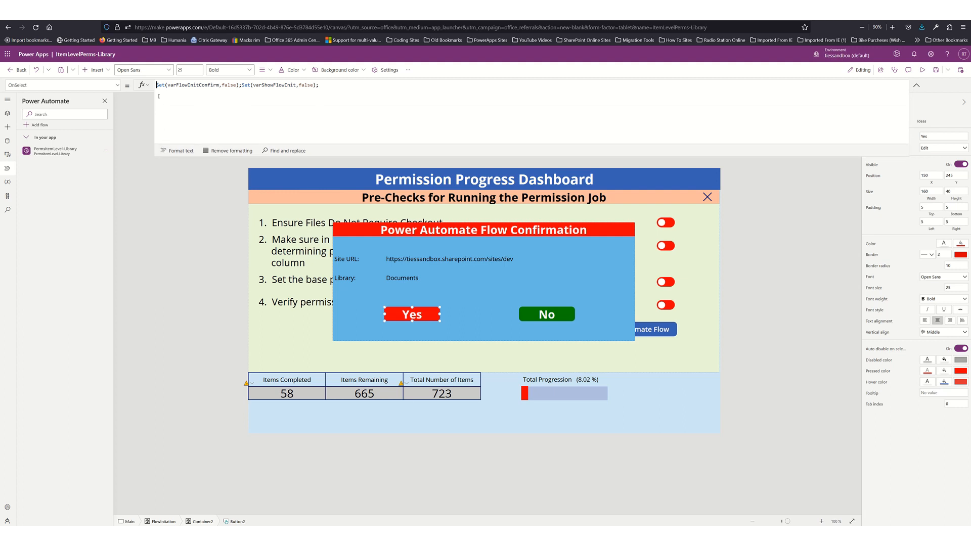
key("Return")
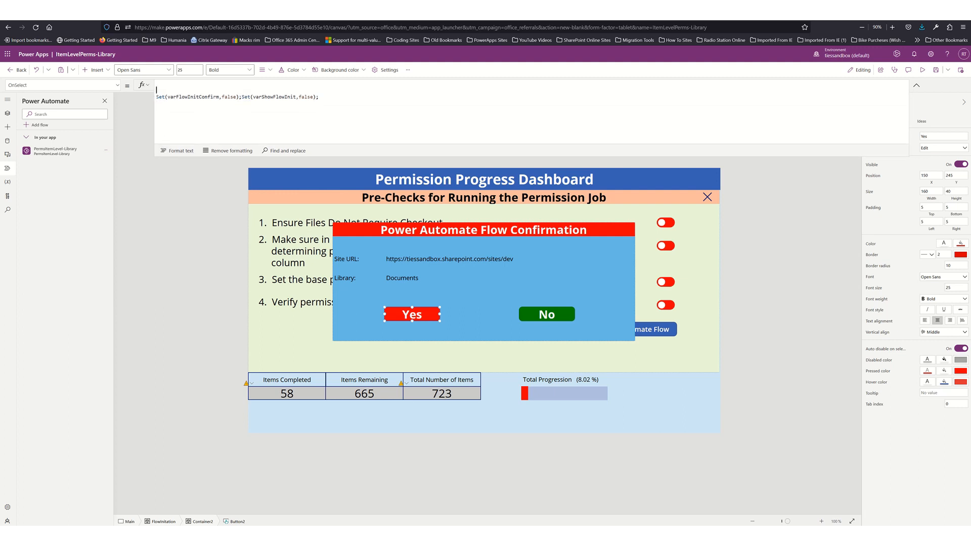
key("Up")
type("perm")
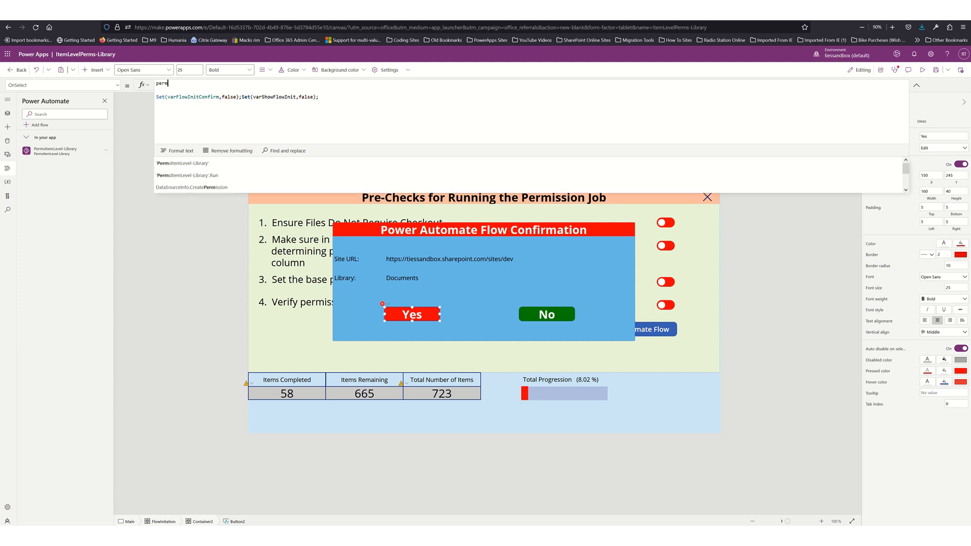
key("Down")
key("Down")
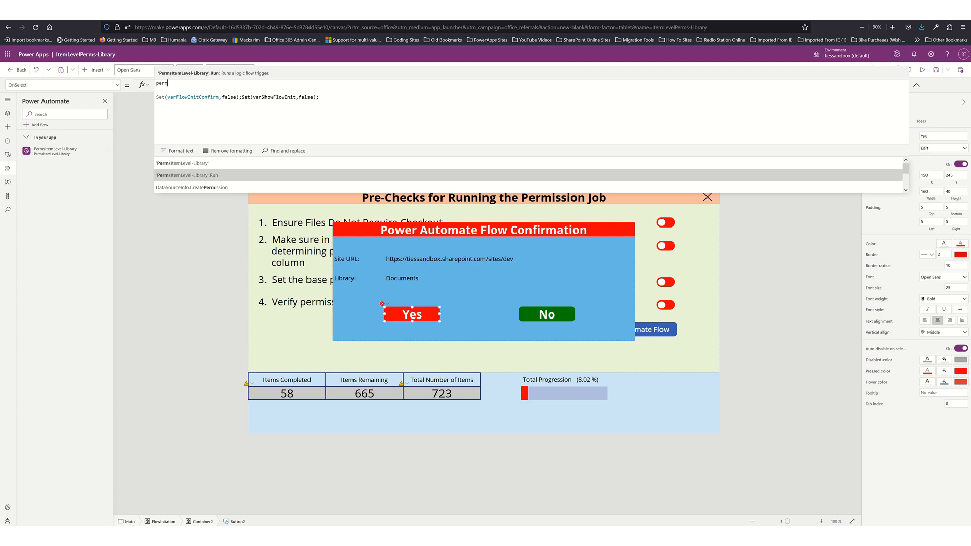
key("Tab")
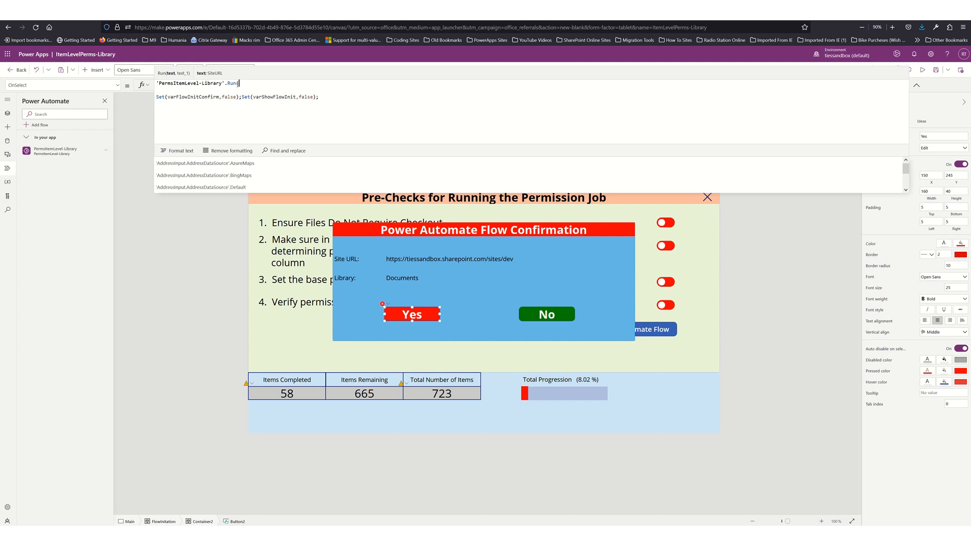
Step: Pass varSiteURL and varLibrary as the arguments of the flow's Run call and end the statement with a semicolon
type("varsite")
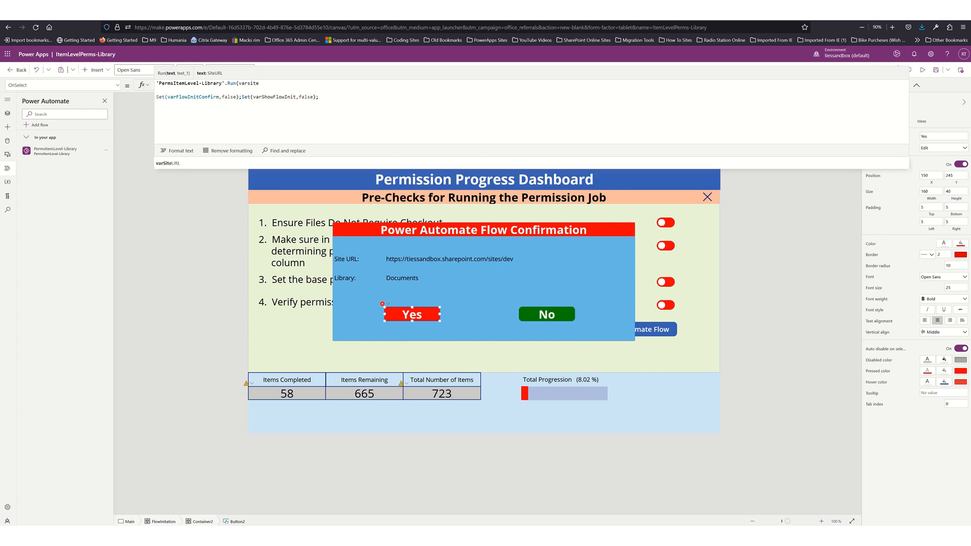
key("Down")
key("Tab")
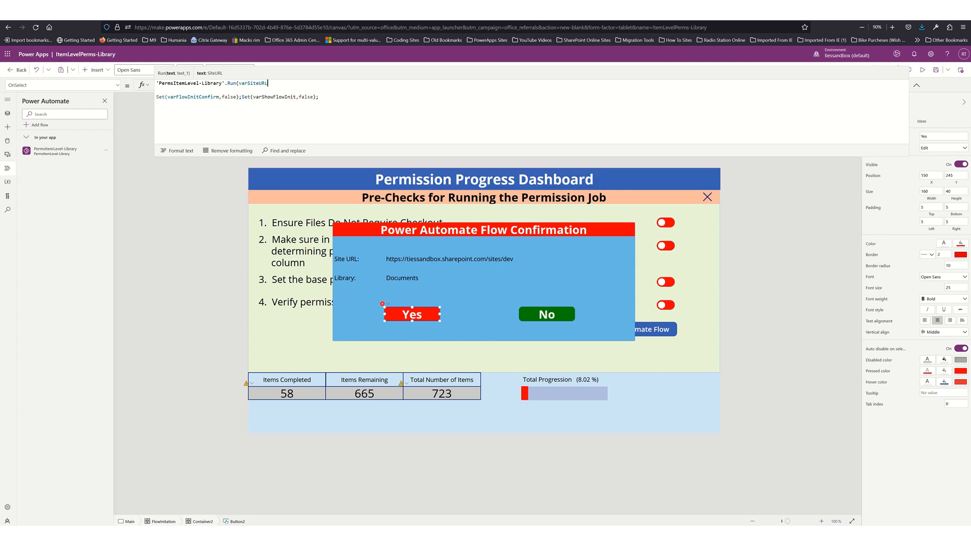
type(",")
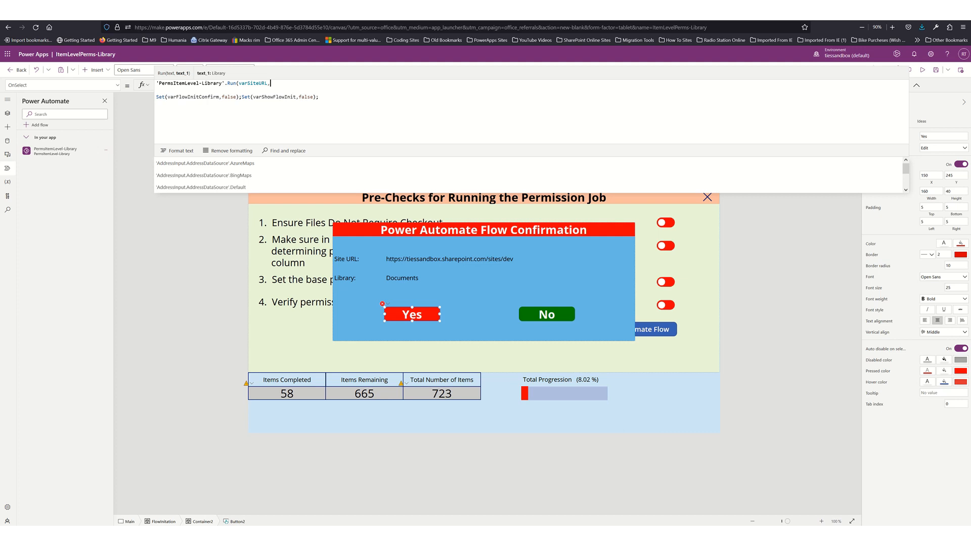
type("var")
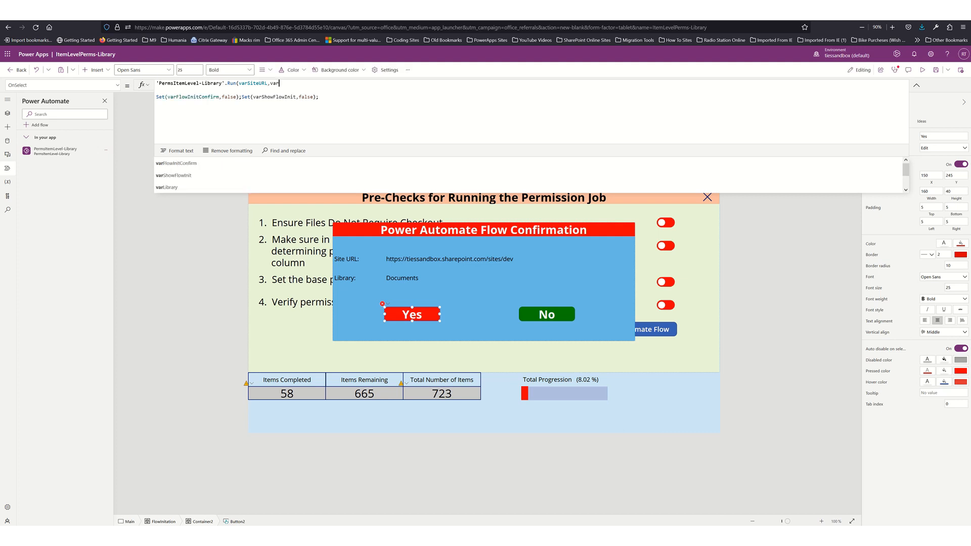
type("lib")
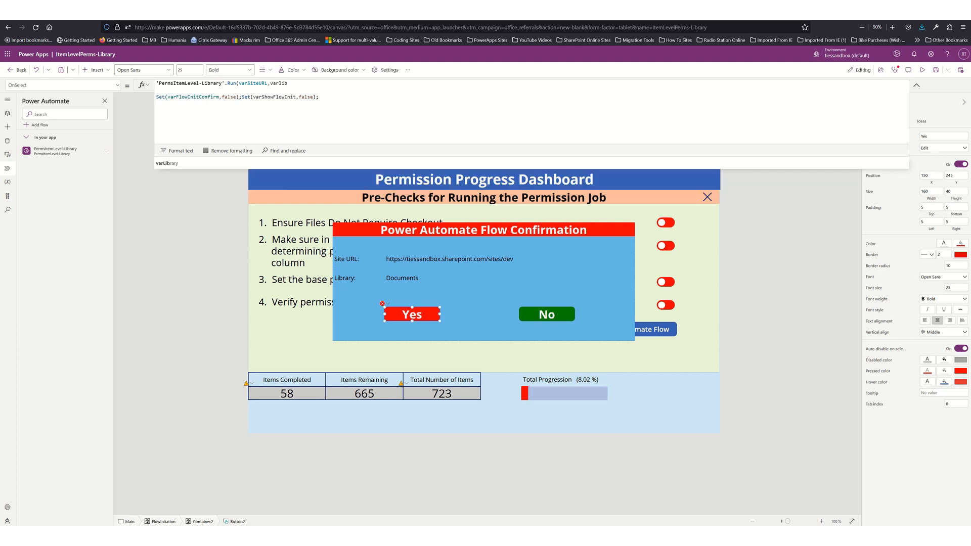
key("Tab")
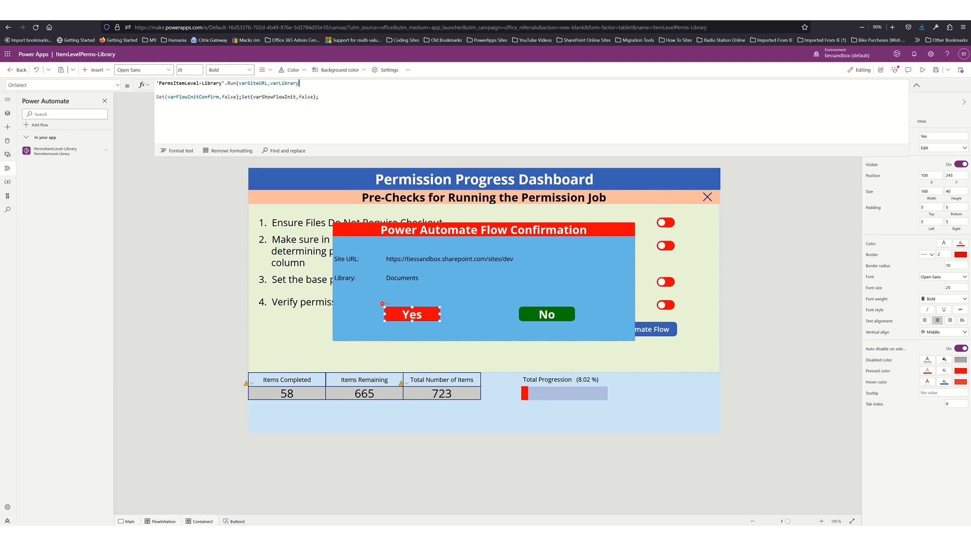
type(");")
Step: Wrap the flow call in a Set function storing its result in varFlowSuccess, making it Set(varFlowSuccess,'PermsItemLevel-Library'.Run(varSiteURL,varLibrary));
left_click(288, 83)
type("Set(var")
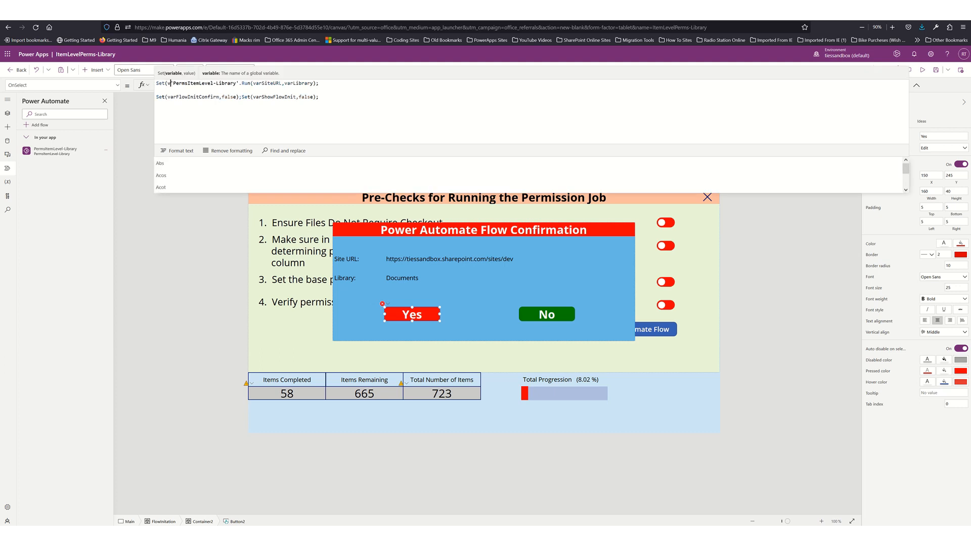
type("FlowSu")
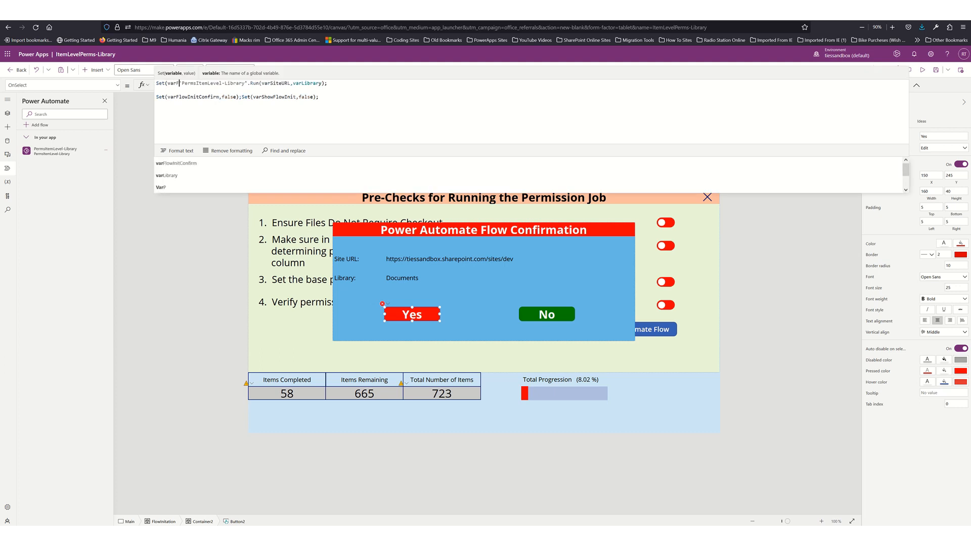
type("ccess")
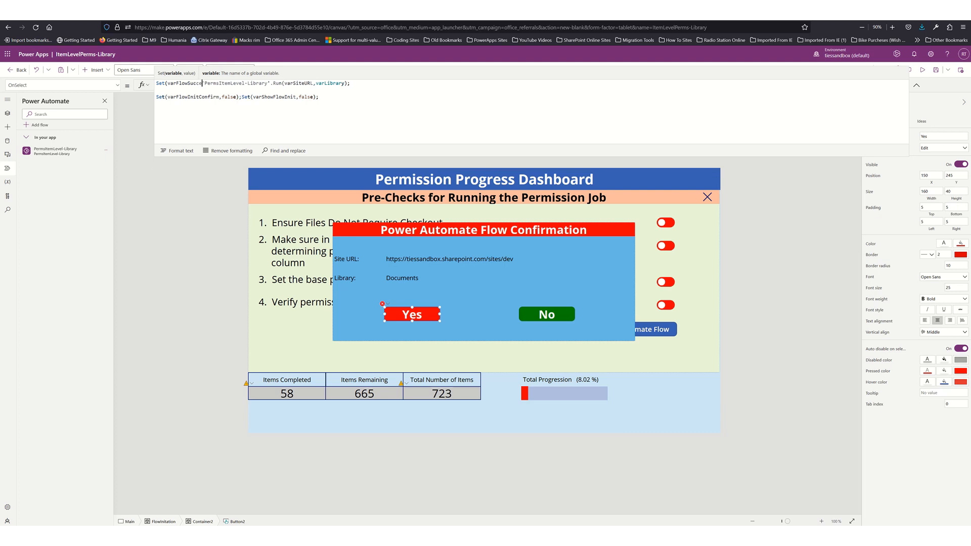
type(",")
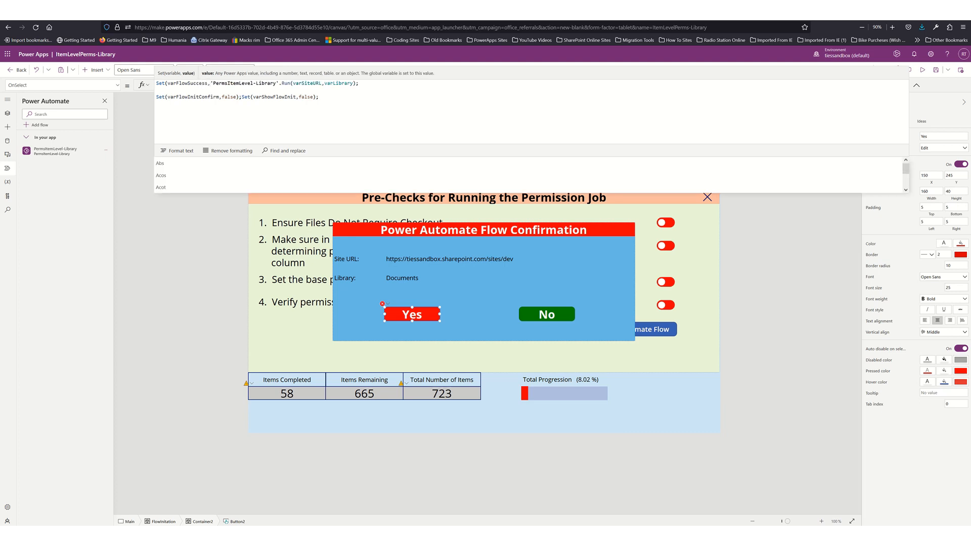
key("Right")
key("Right")
key("Right")
key("Right")
key("Right")
key("Right")
key("Right")
key("Right")
key("Right")
key("Right")
key("Right")
key("Right")
key("Right")
key("Right")
key("Right")
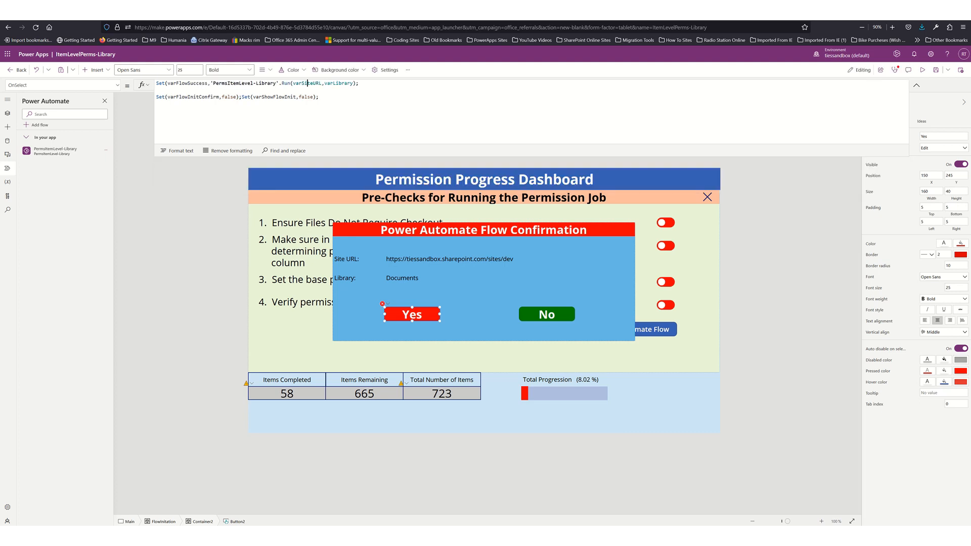
key("Right")
key("Right")
key("Right")
key("Right")
double_click(199, 82)
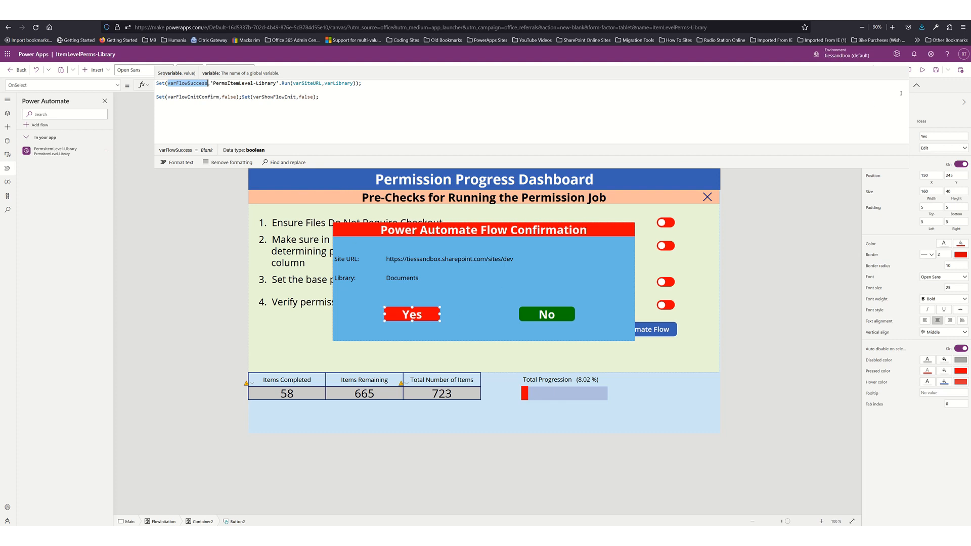
left_click(916, 85)
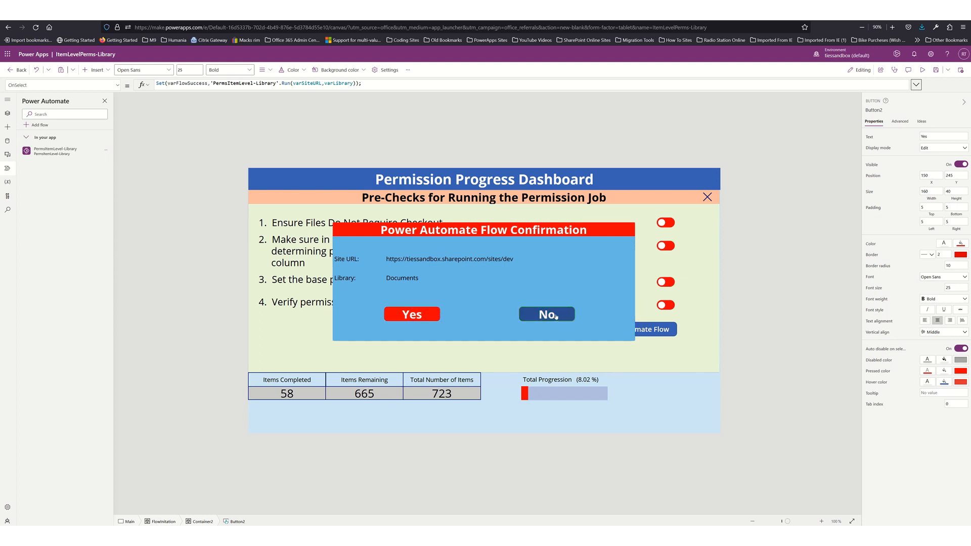
Step: Copy the variable name varFlowInitConfirm from the No button's OnSelect formula
left_click(556, 316, "alt")
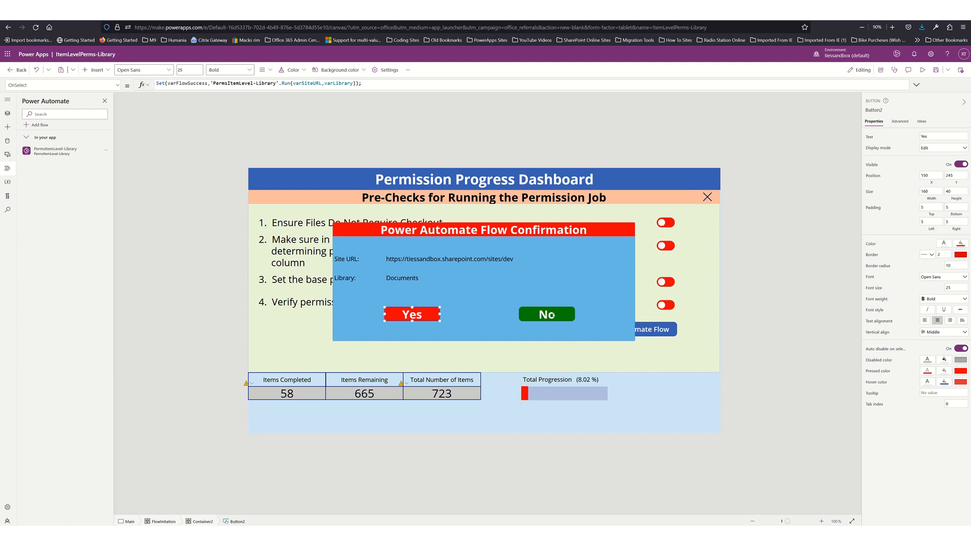
left_click(553, 315)
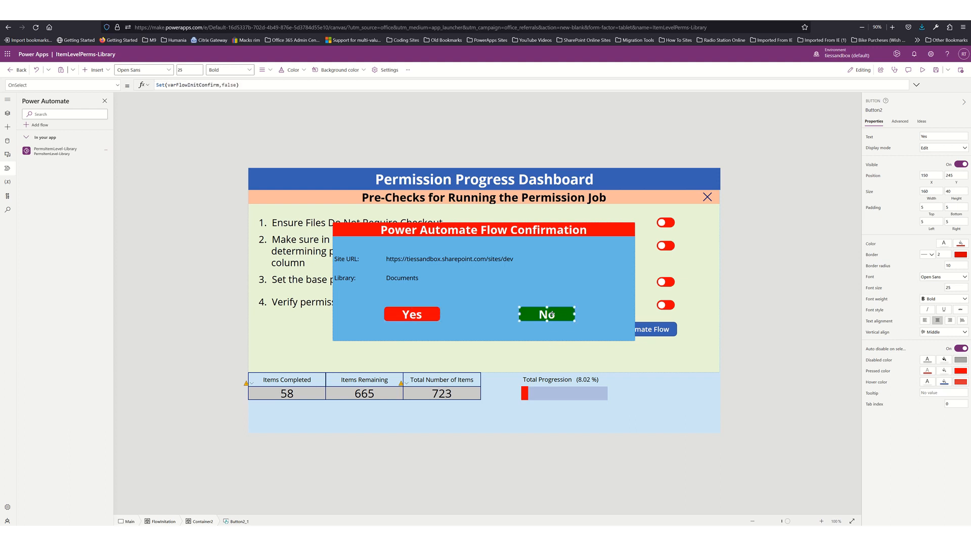
double_click(193, 85)
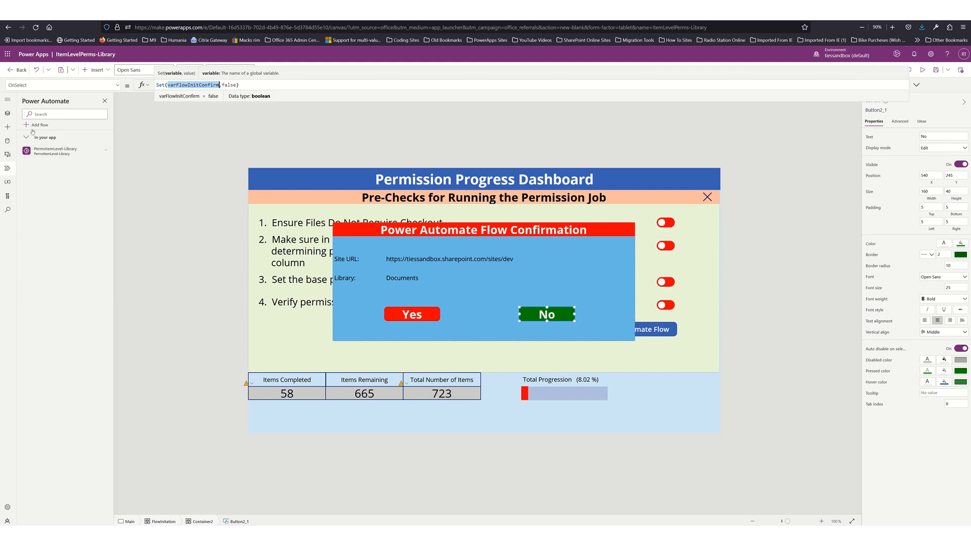
Step: Rename the confirmation popup's container from Container2 to FlowConfirm
left_click(7, 114)
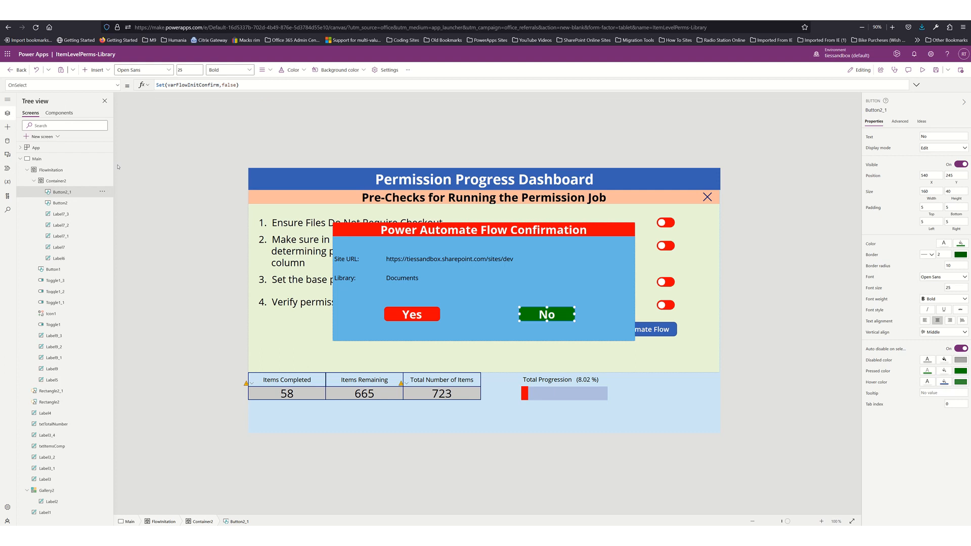
left_click(61, 183)
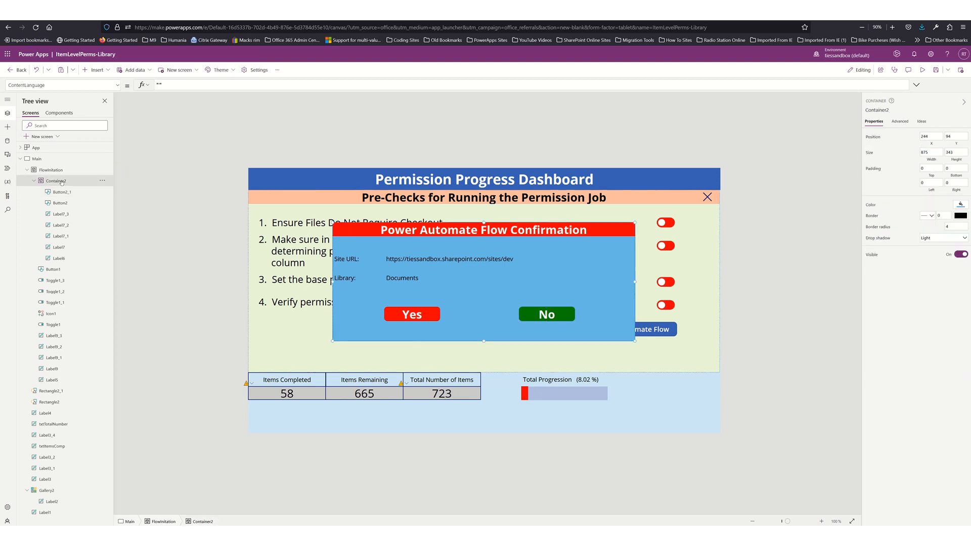
double_click(61, 182)
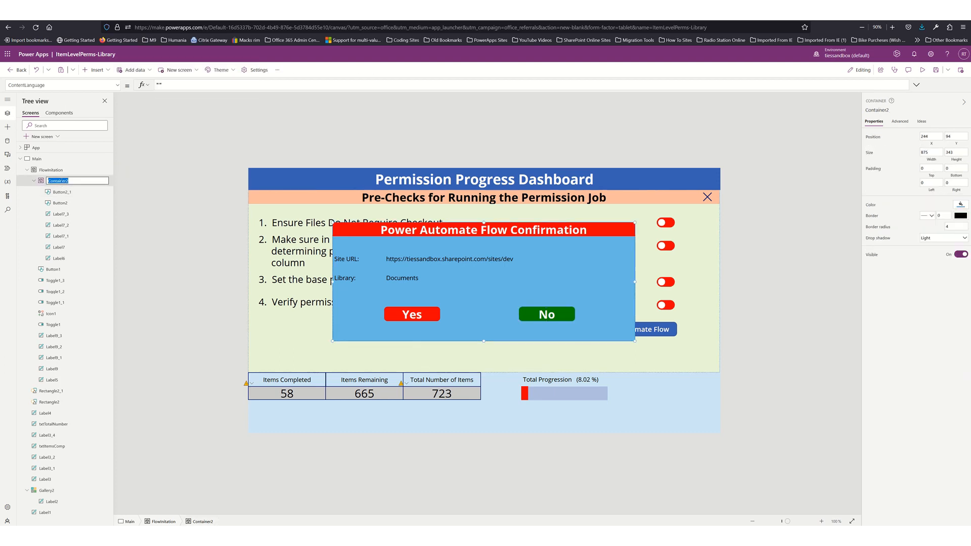
type("FlowConfirm")
key("Return")
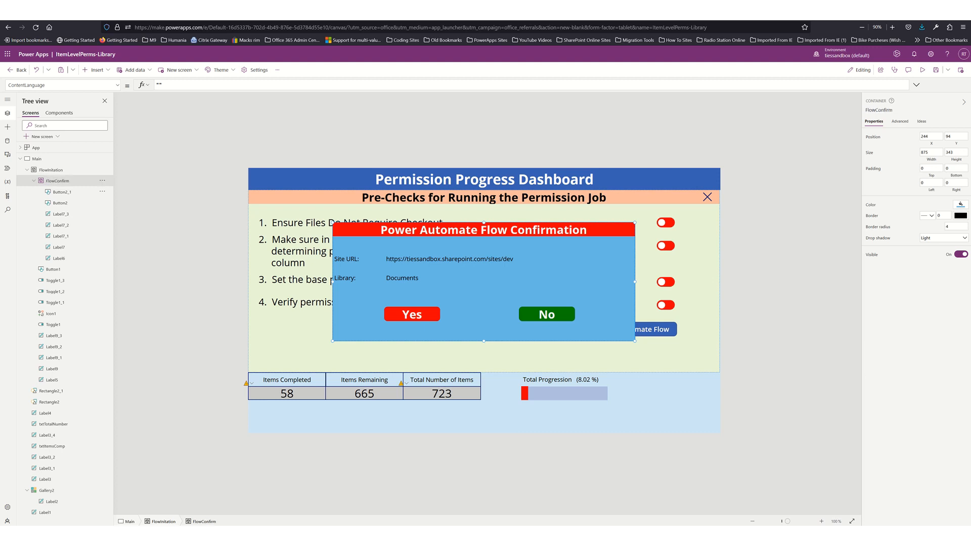
Step: Set the FlowConfirm container's Visible property to varFlowInitConfirm
left_click(117, 85)
scroll(100, 155, "down", 5)
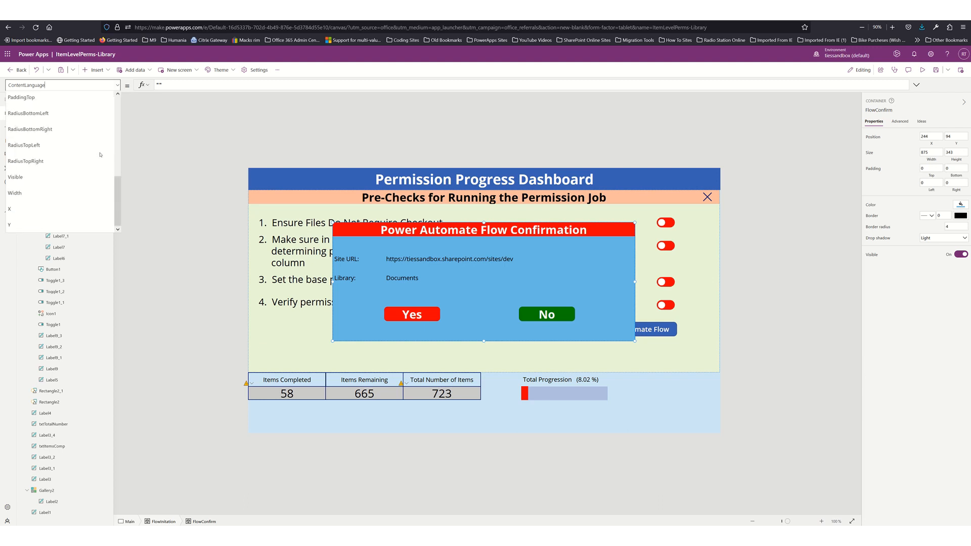
left_click(81, 177)
double_click(196, 84)
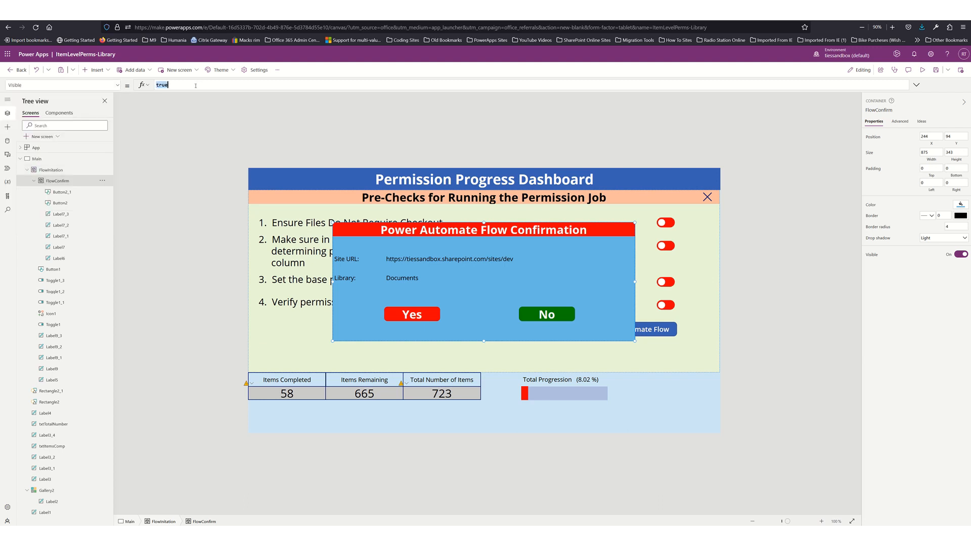
type("varFlowInitConfirm")
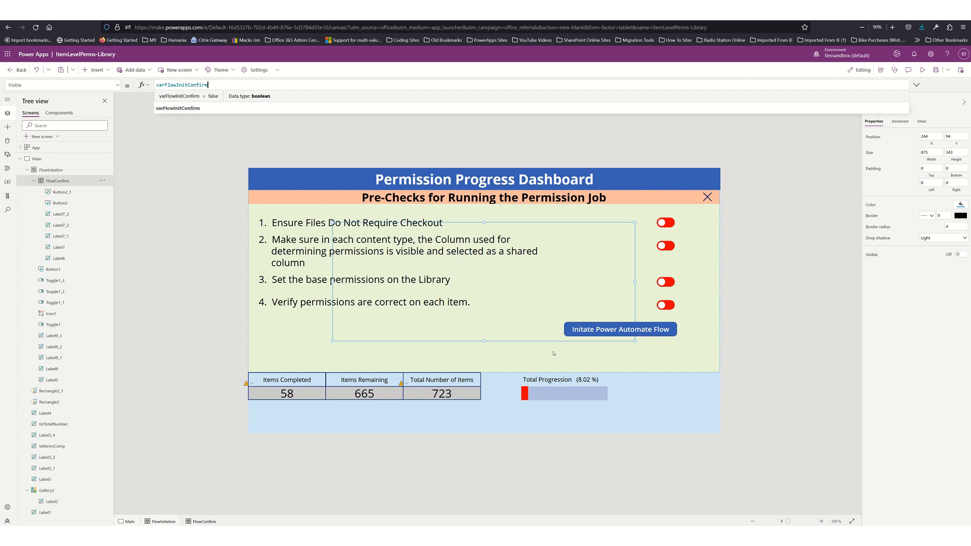
left_click(757, 360)
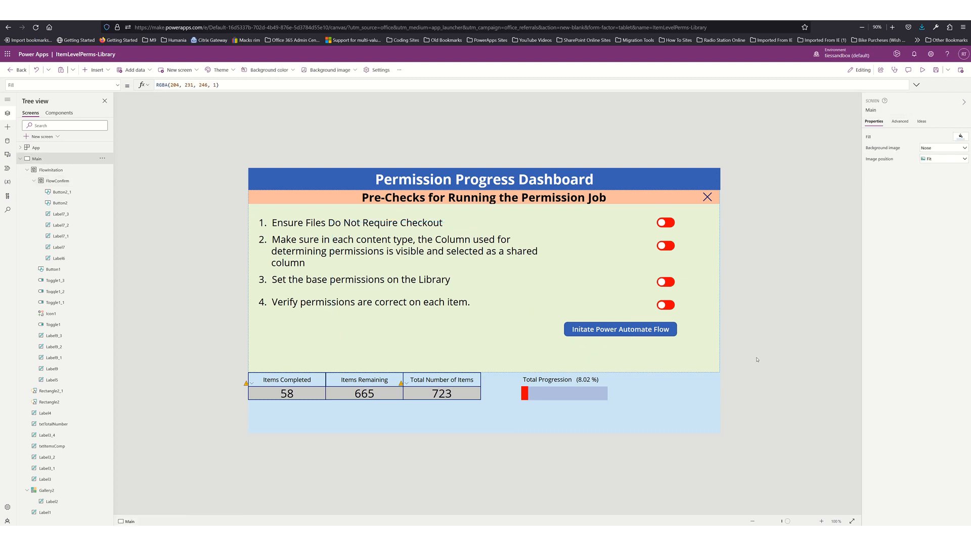
Step: Start an If formula with varFlowSuccess as its condition in the DisplayMode property of the toggle for pre-check 4
left_click(666, 306)
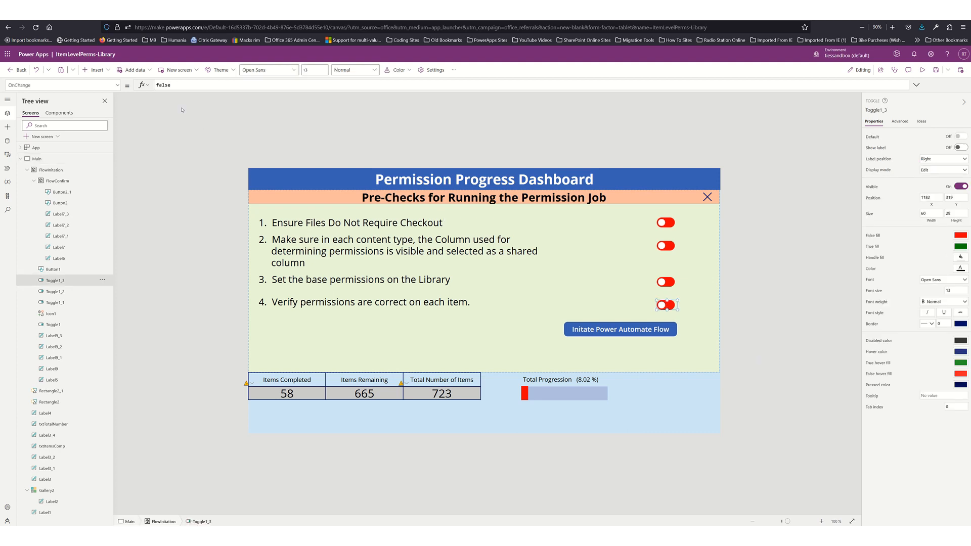
left_click(117, 85)
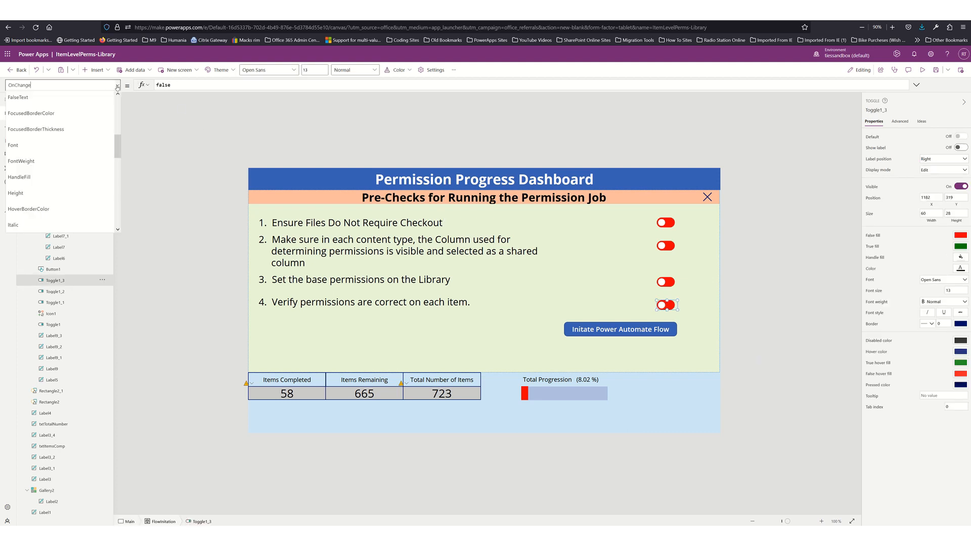
scroll(43, 160, "up", 3)
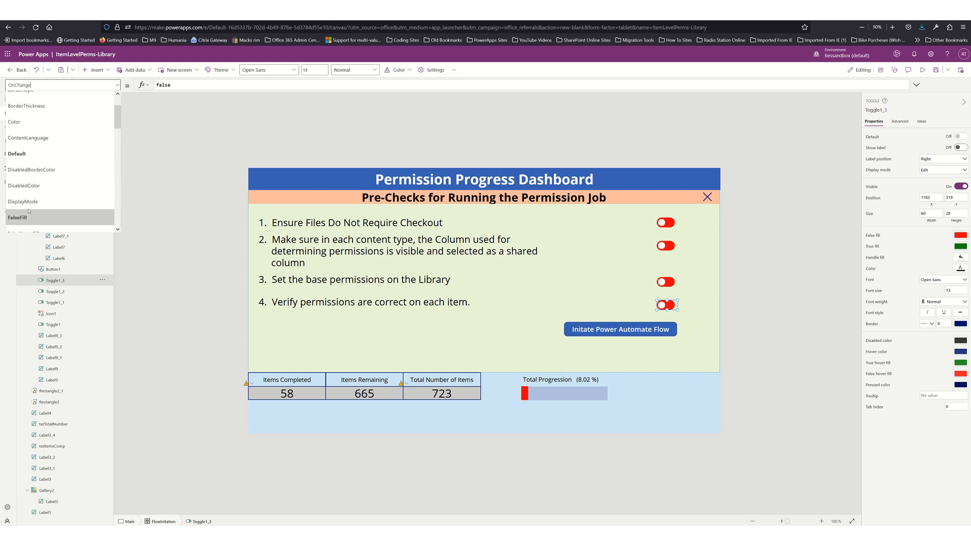
left_click(28, 206)
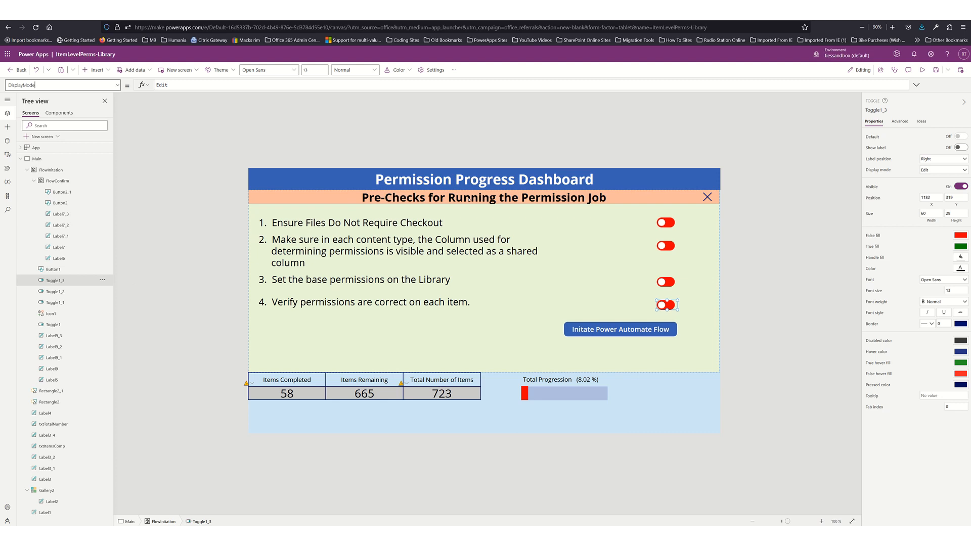
left_click(418, 91)
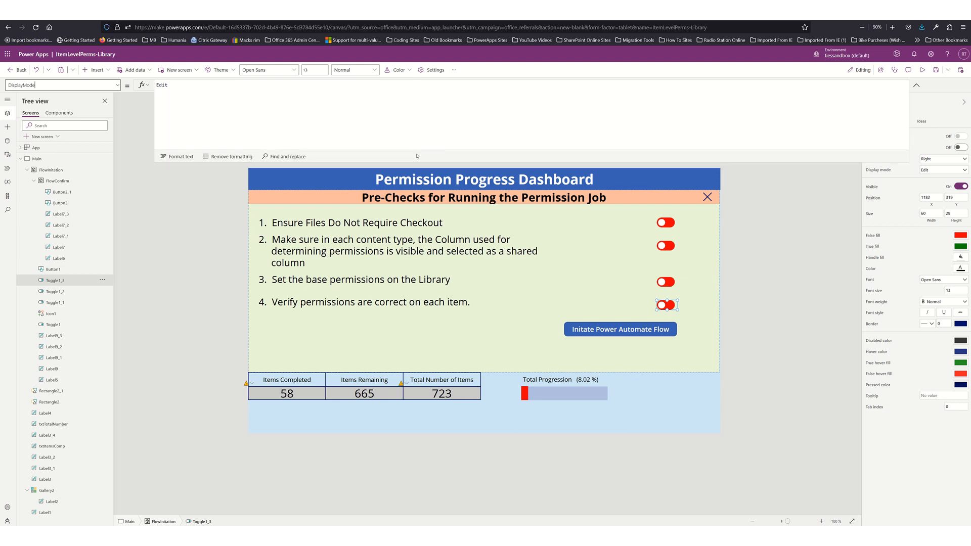
key("Return")
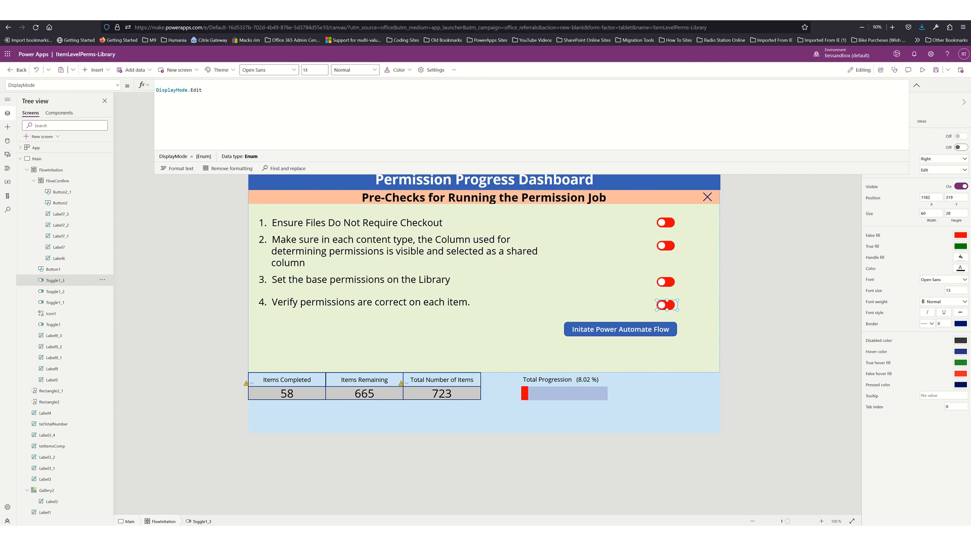
type("If(")
key("Return")
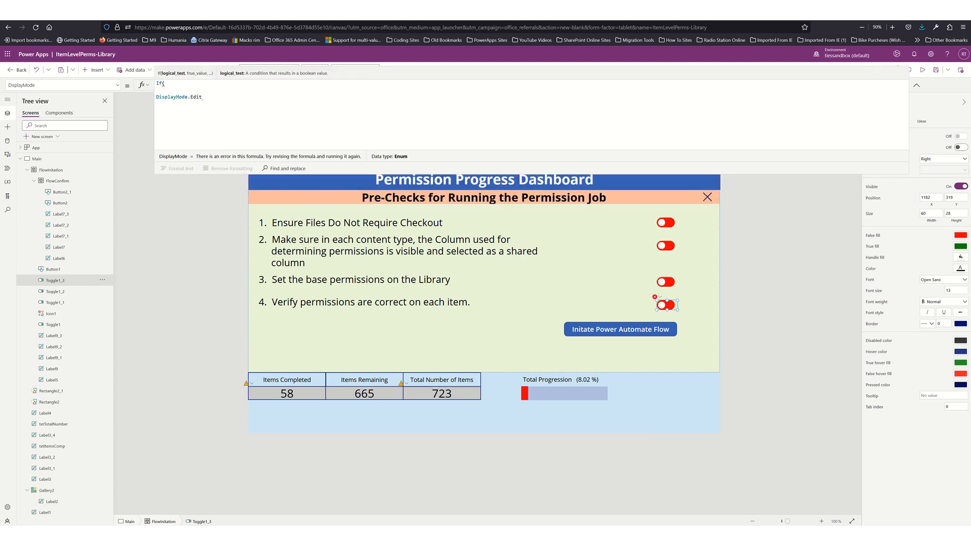
type("var")
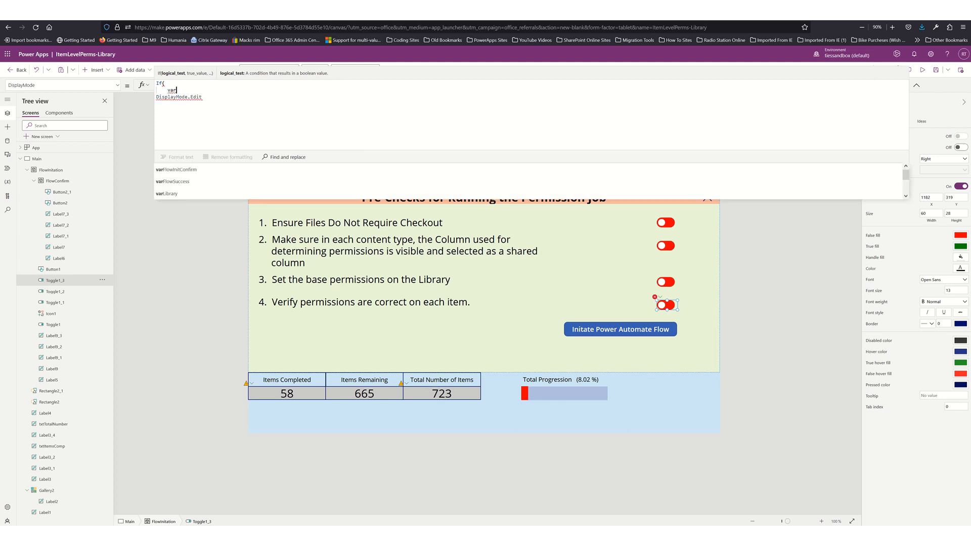
key("Down")
key("Down")
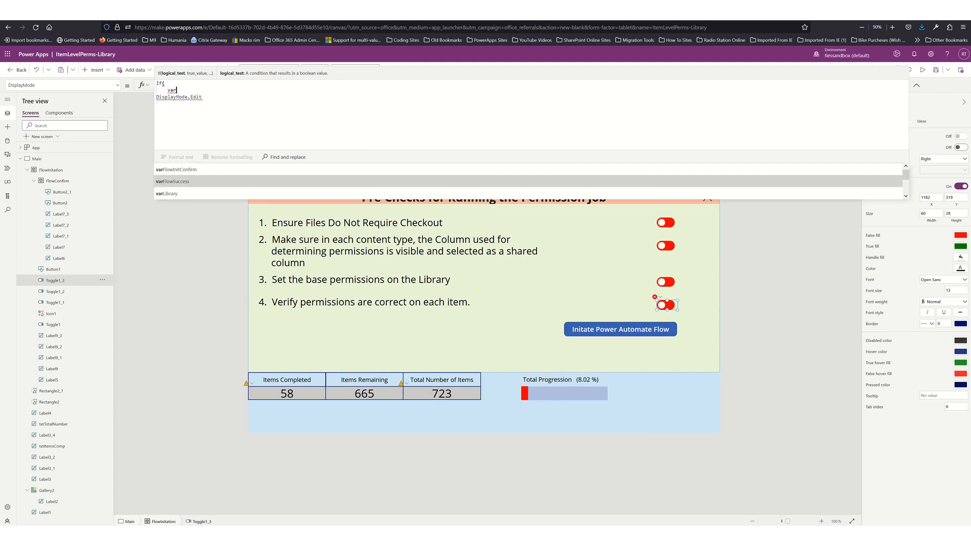
key("Return")
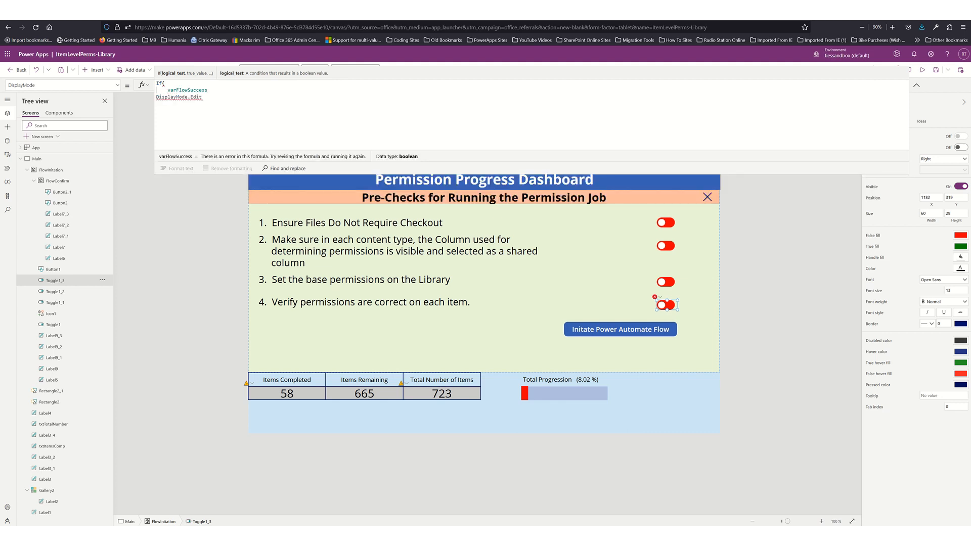
type(",")
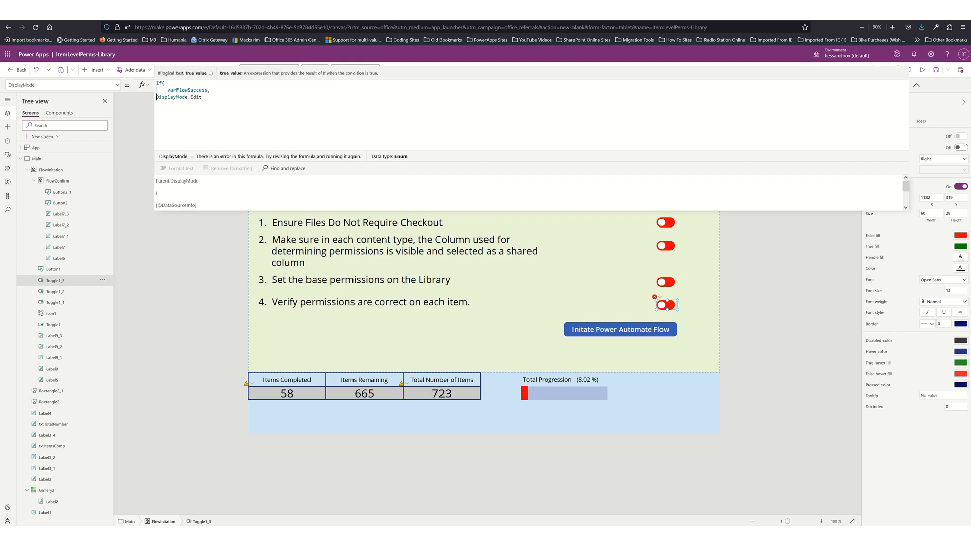
Step: Complete the toggle's If formula with DisplayMode.Edit as the true value and DisplayMode.Disabled as the else value
key("Escape")
key("Tab")
key("Tab")
key("Right")
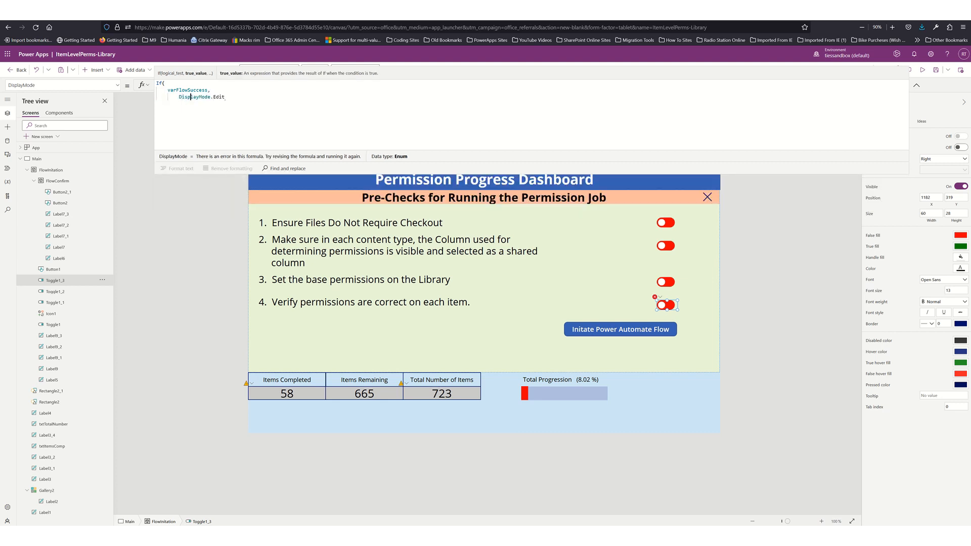
key("End")
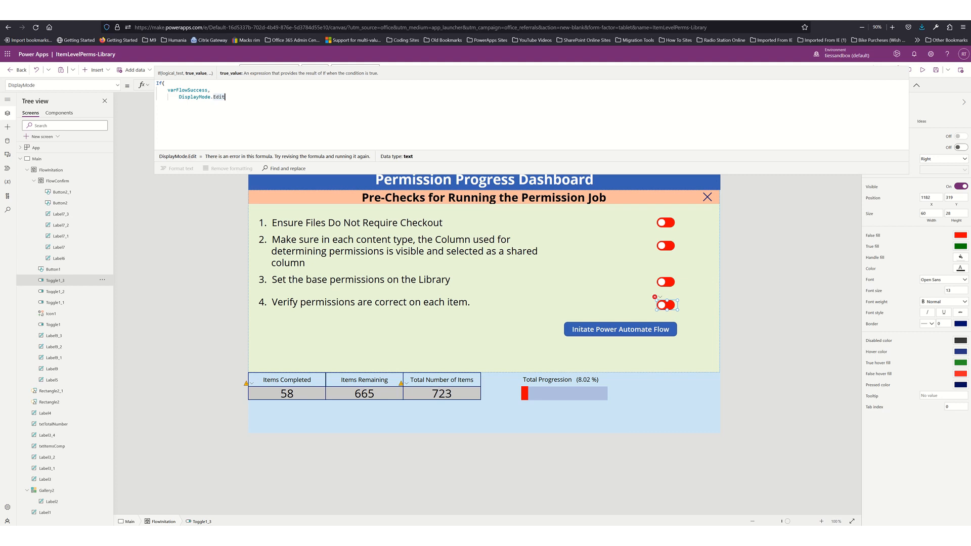
type(",displaym")
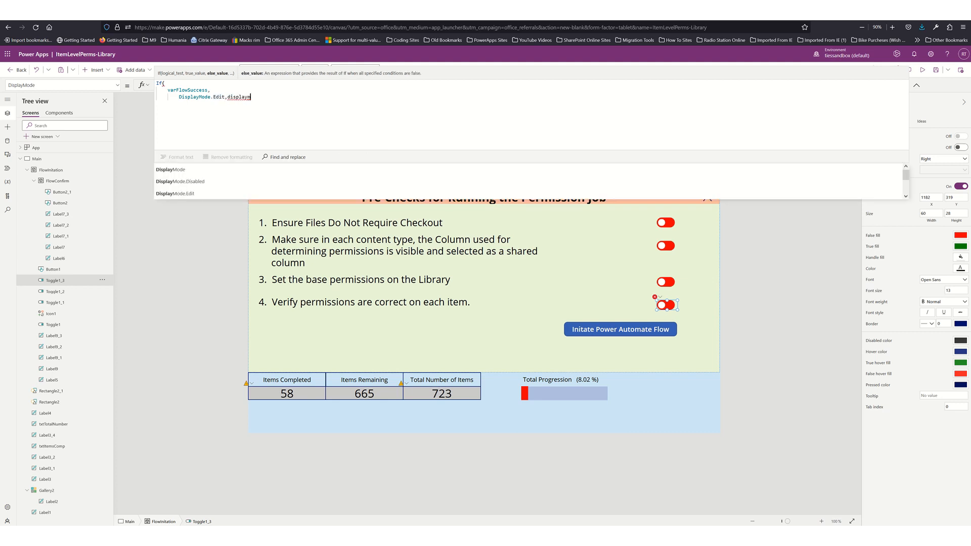
key("Tab")
type(".d")
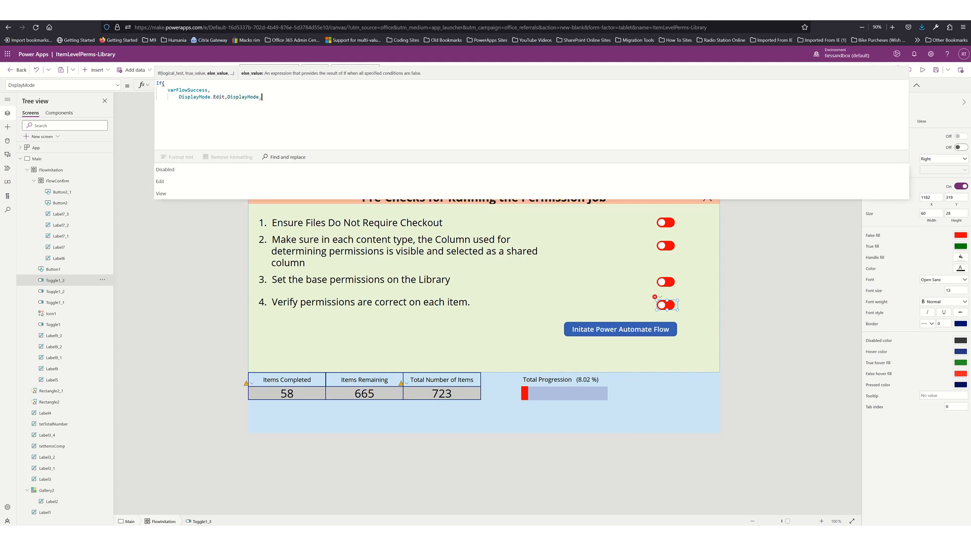
key("Tab")
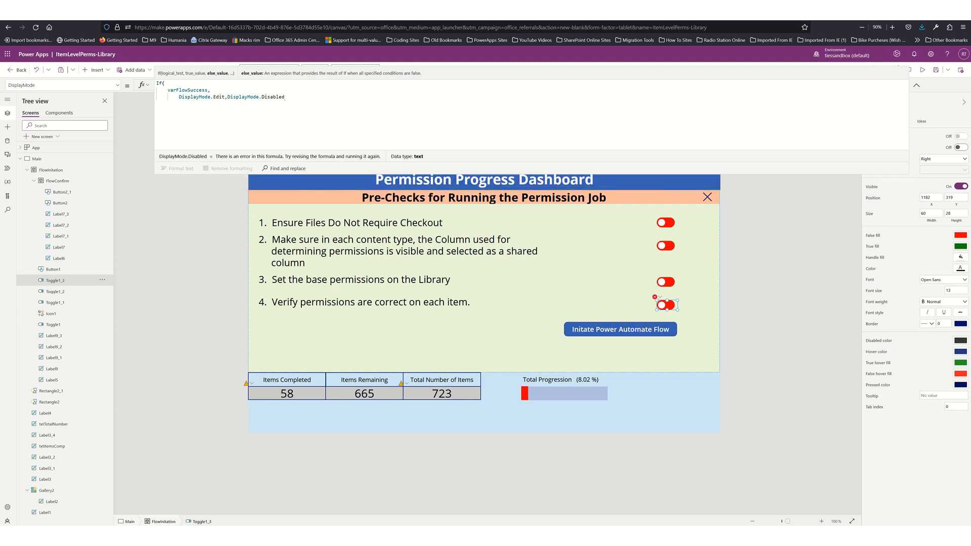
key("Return")
type(")")
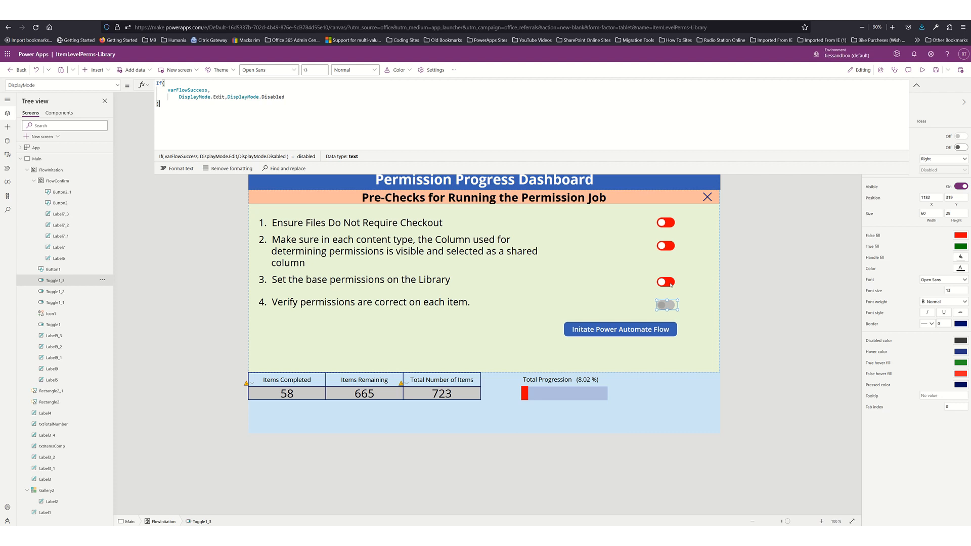
Step: Start an If( formula before DisplayMode.Edit in the DisplayMode property of the Initate Power Automate Flow button
left_click(598, 330)
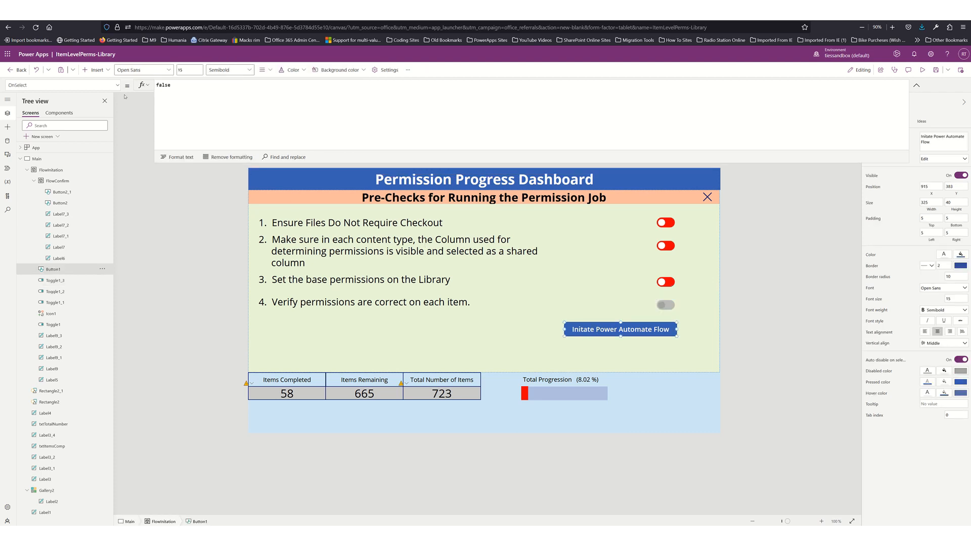
left_click(118, 85)
scroll(42, 155, "down", 3)
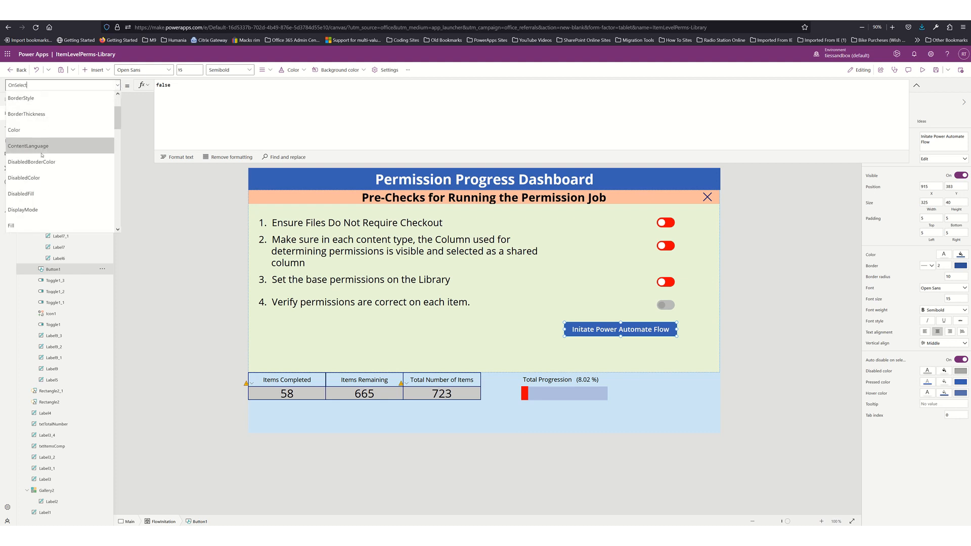
scroll(36, 166, "up", 1)
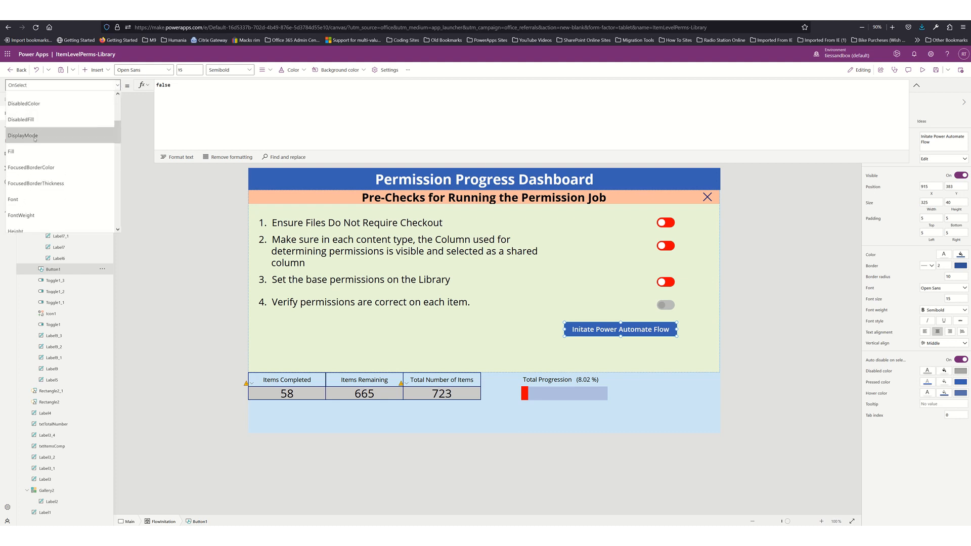
left_click(34, 135)
left_click(181, 86)
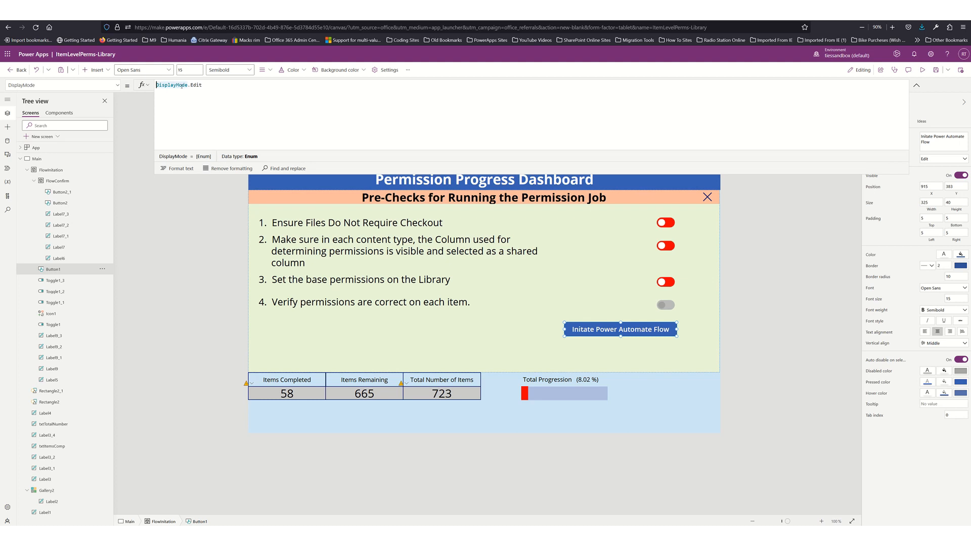
key("shift+Return")
type("If(")
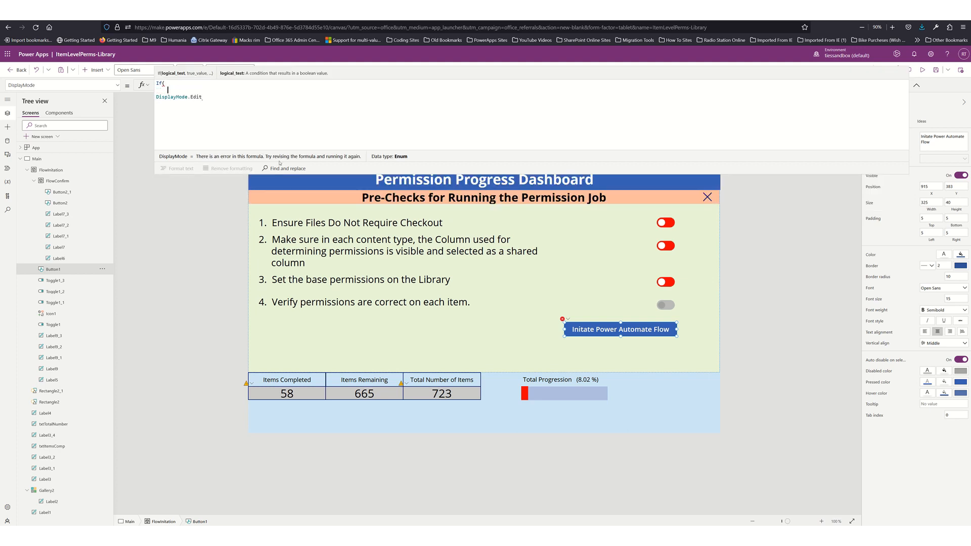
Step: Rename the toggles for pre-checks 1 and 2 as tglStep1 and tglStep2
left_click(666, 222)
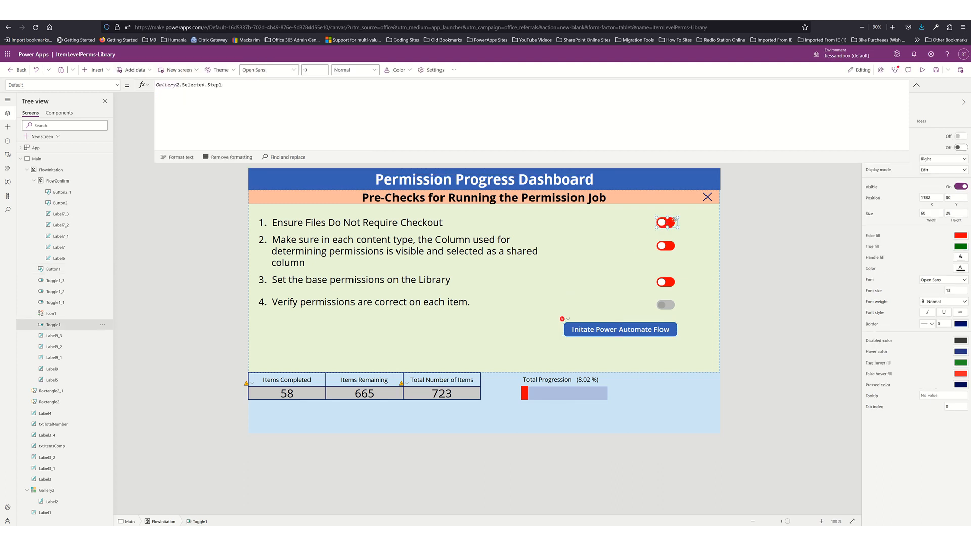
left_click(912, 87)
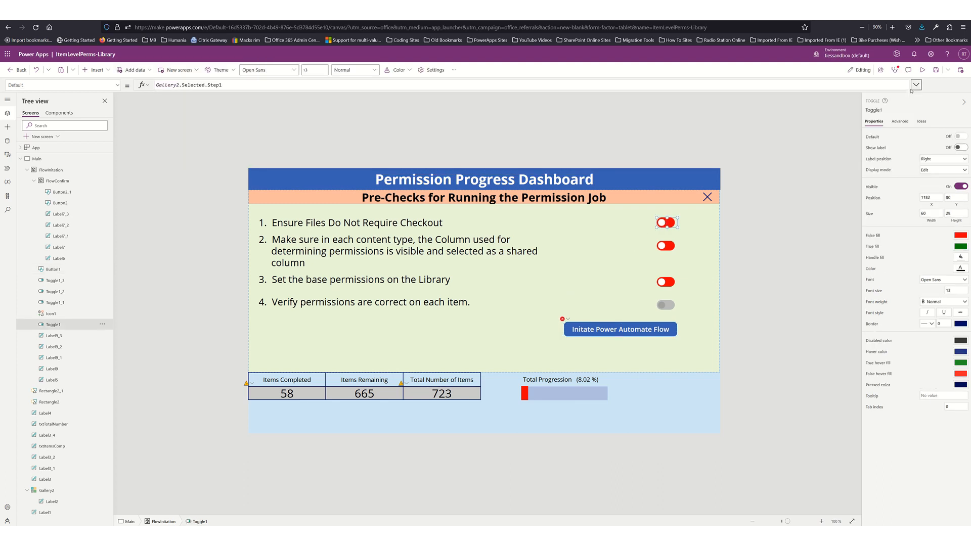
left_click(882, 109)
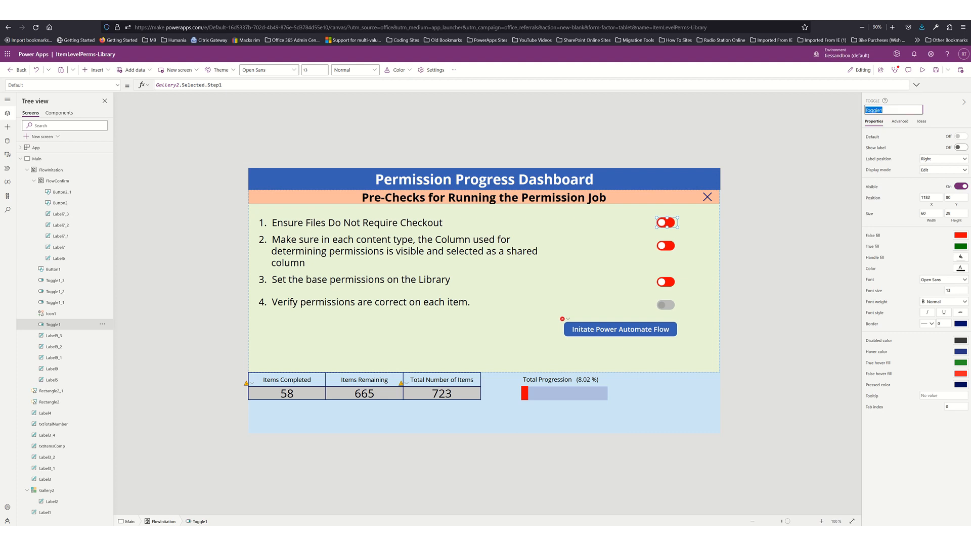
type("tghl")
type("Step1")
left_click(666, 245)
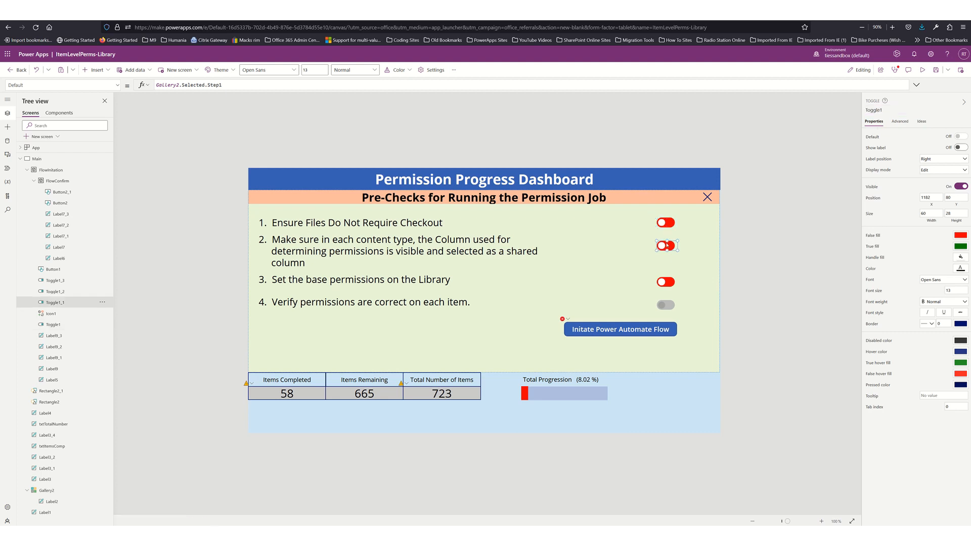
left_click(878, 109)
type("tgl")
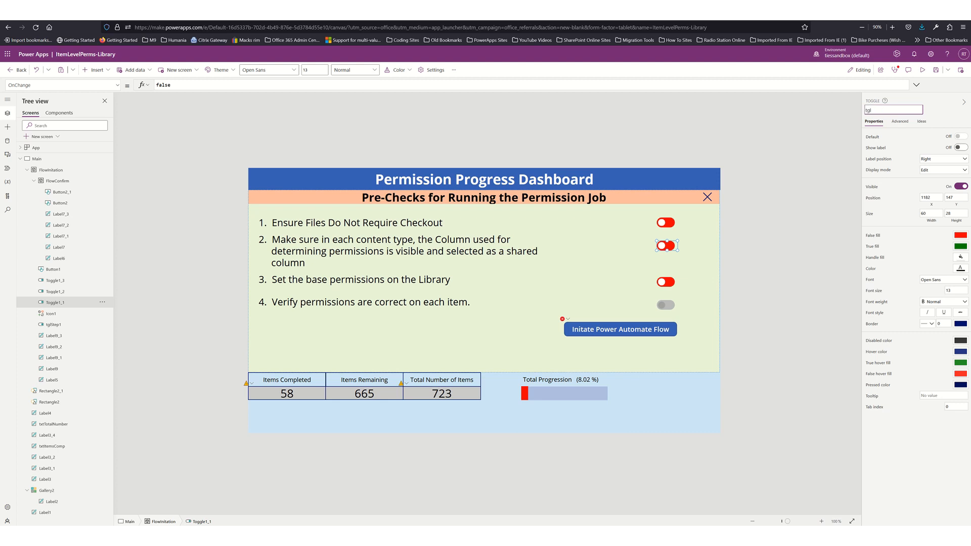
type("Step2")
Step: Rename the toggles for pre-checks 3 and 4 as tglStep3 and tglStep4
left_click(669, 282)
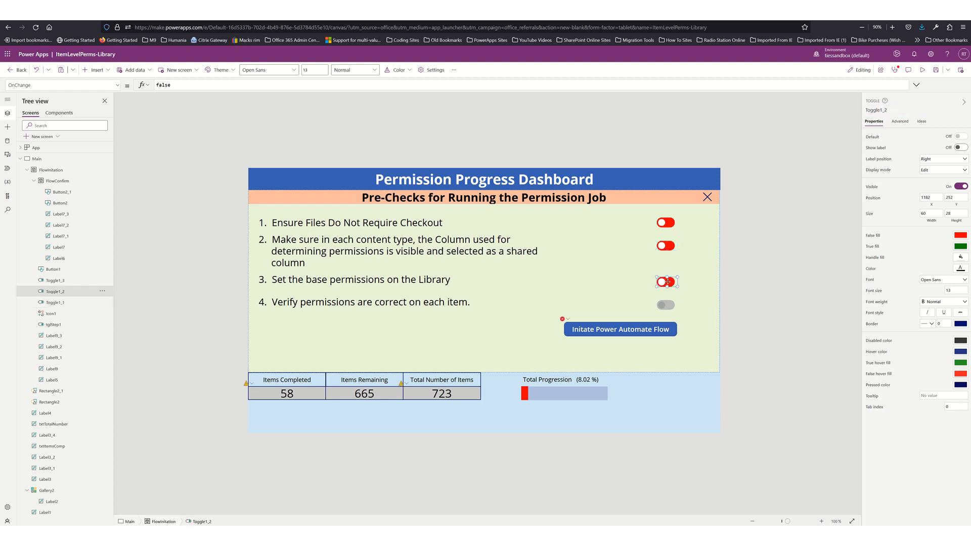
left_click(873, 110)
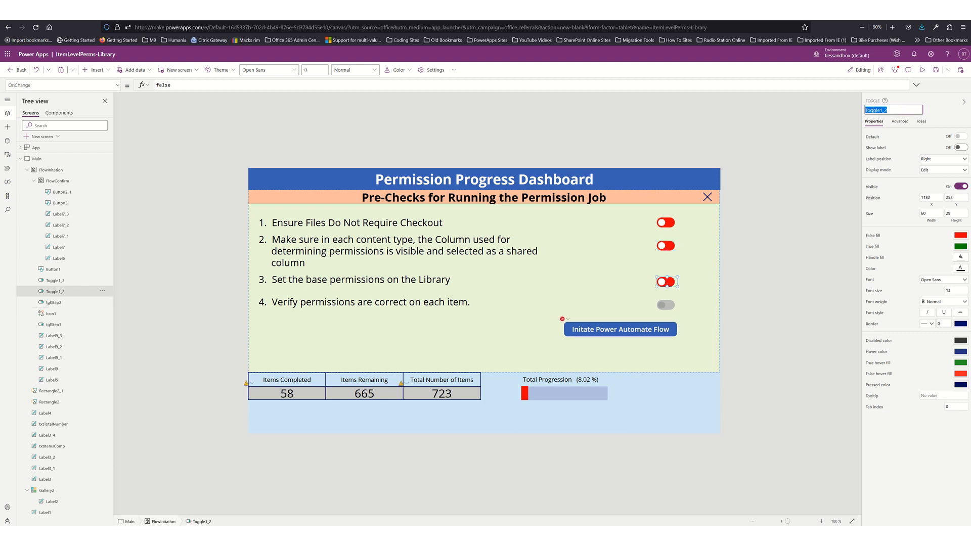
type("tglStep3")
left_click(667, 305)
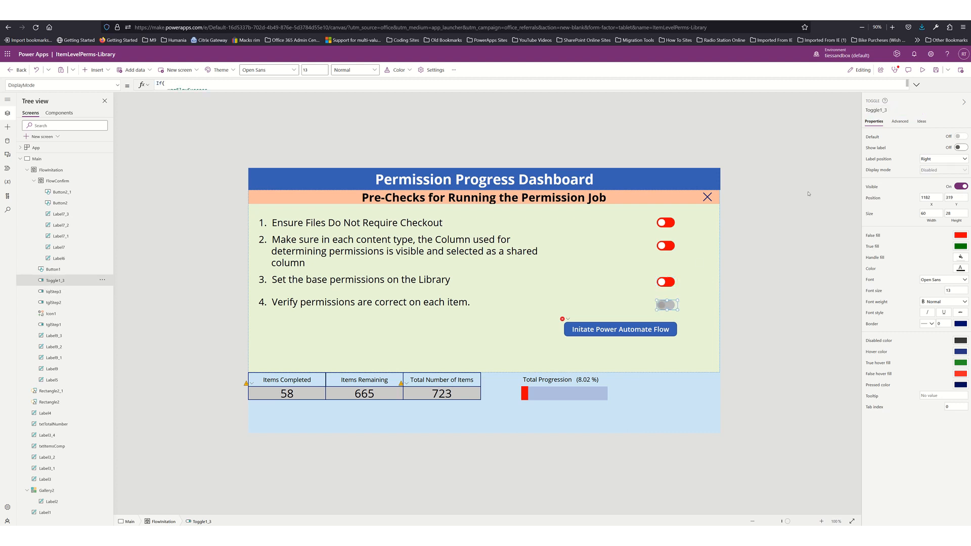
left_click(877, 110)
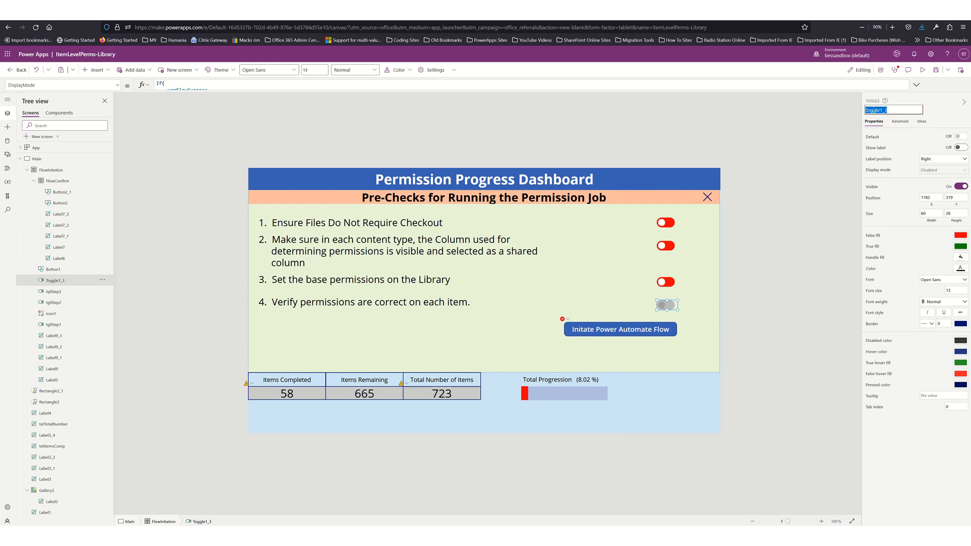
type("S")
type("glSte")
key("Return")
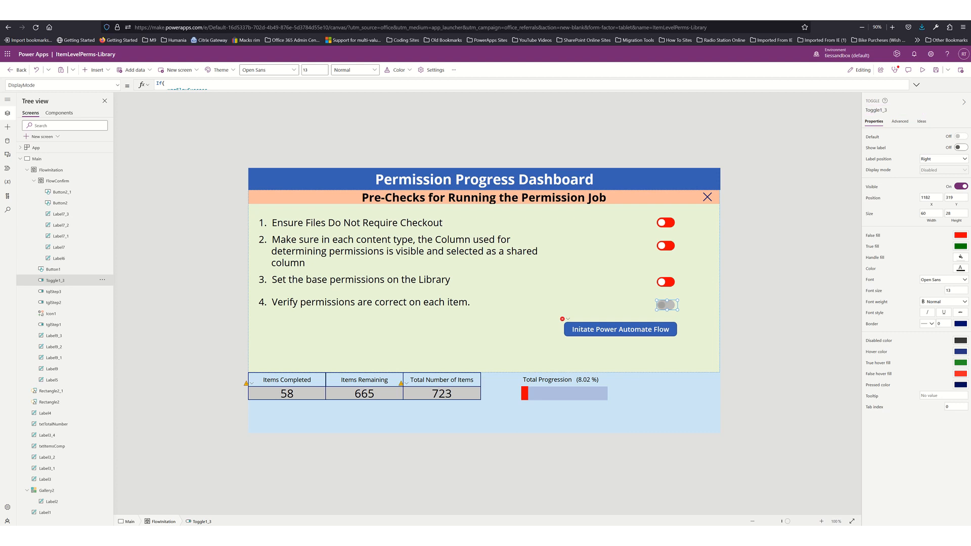
Step: Enter tglStep1.Value=true && as the first condition in the Initate Power Automate Flow button's DisplayMode formula
left_click(620, 329)
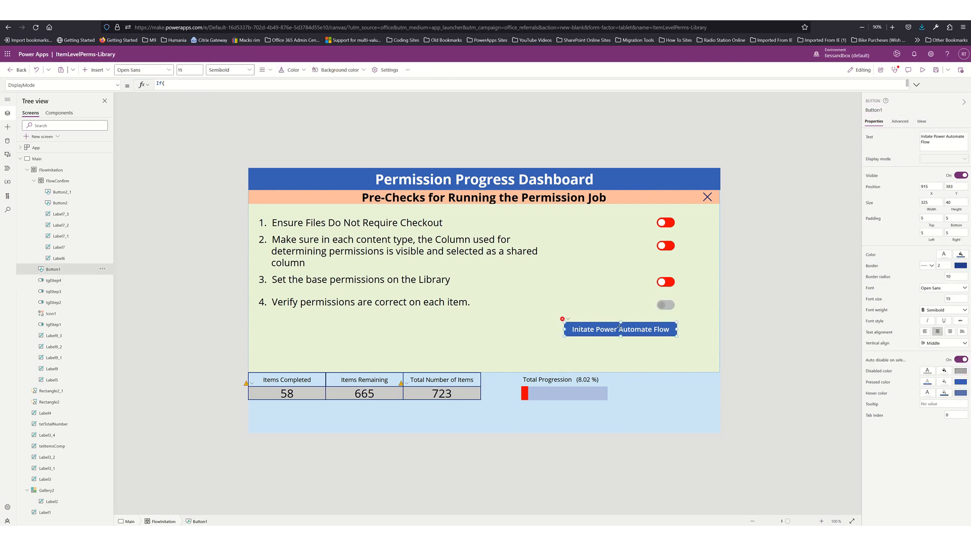
left_click(247, 86)
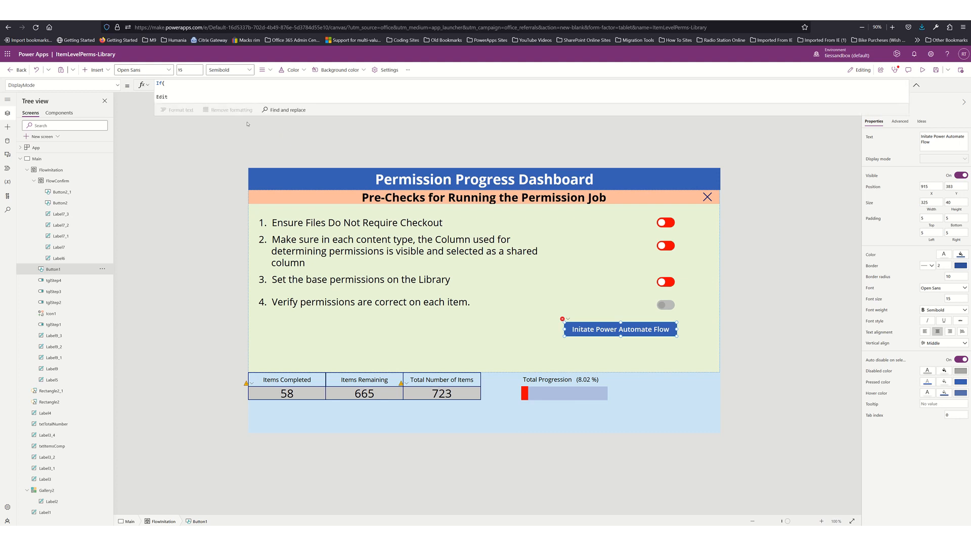
left_click(166, 91)
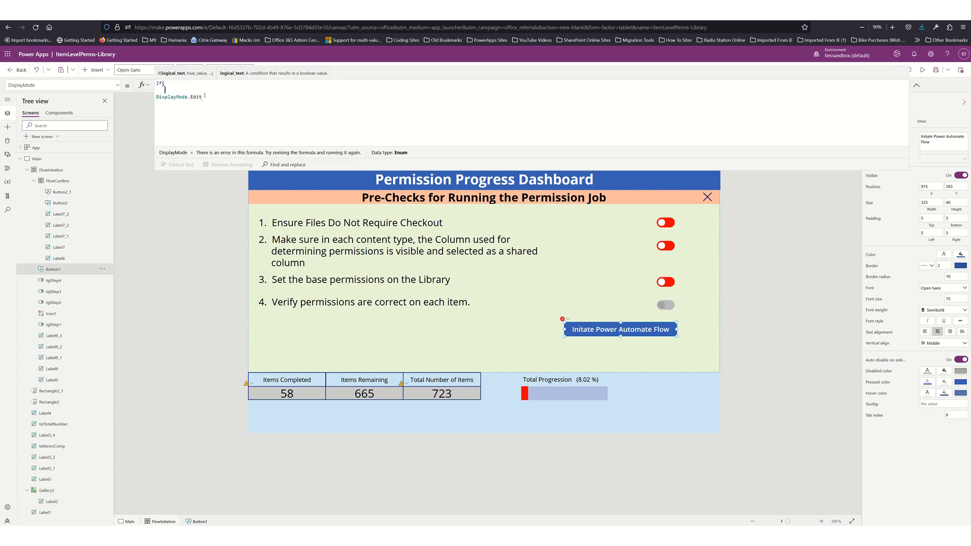
type("tgls")
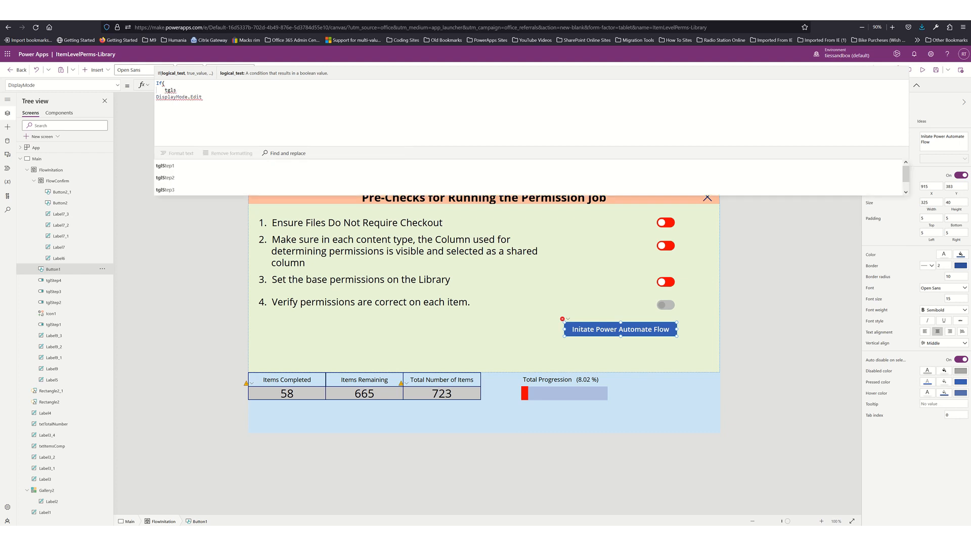
key("Tab")
type(".fal")
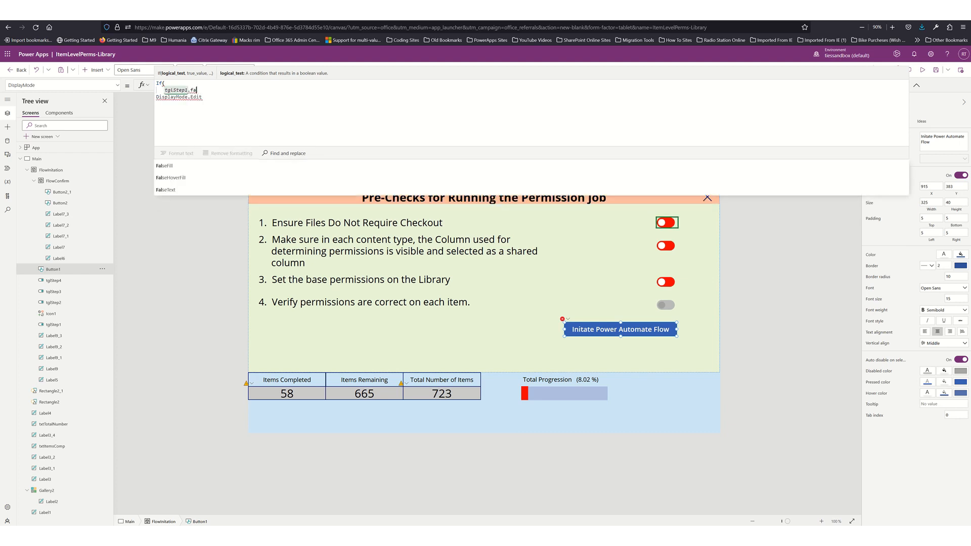
key("BackSpace")
key("BackSpace")
key("BackSpace")
type("Value")
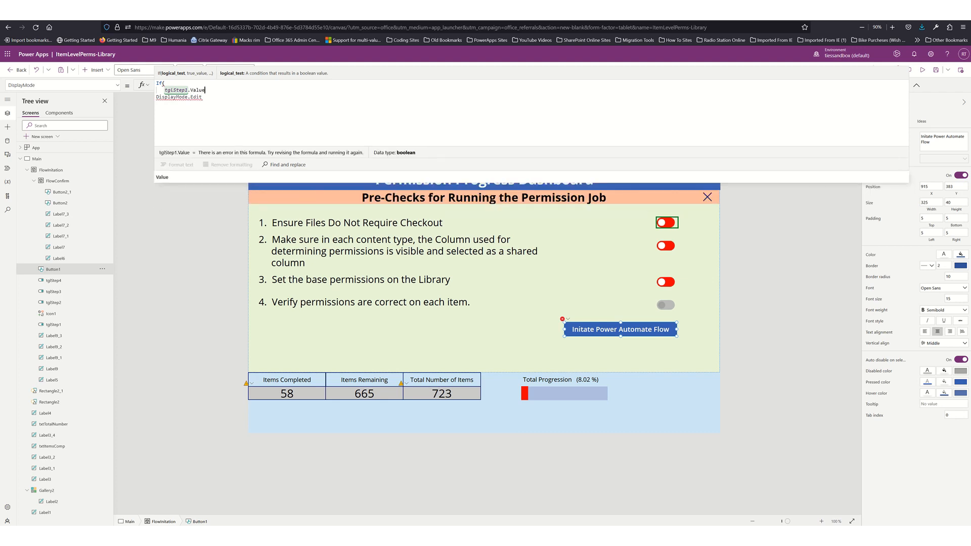
key("BackSpace")
key("BackSpace")
key("BackSpace")
key("BackSpace")
key("BackSpace")
key("BackSpace")
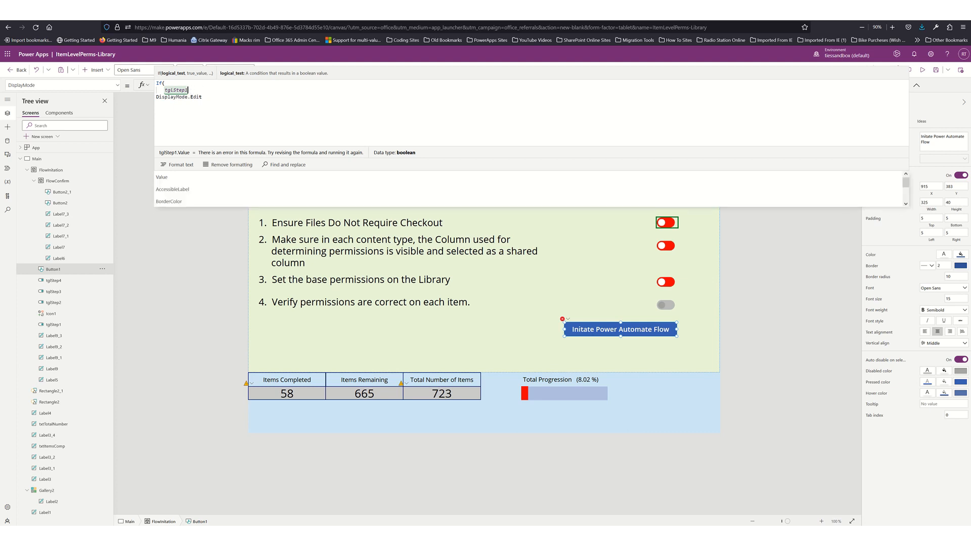
type(".Value")
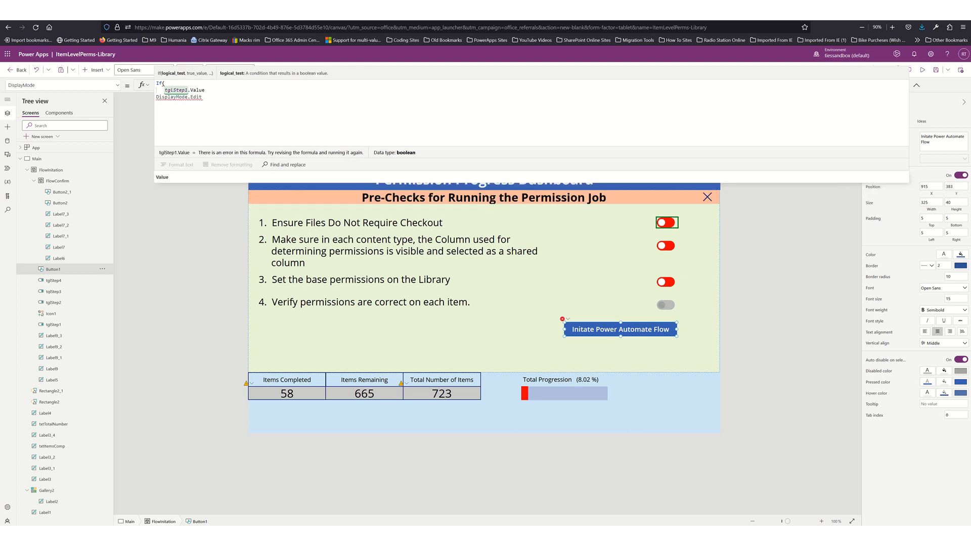
type("=true")
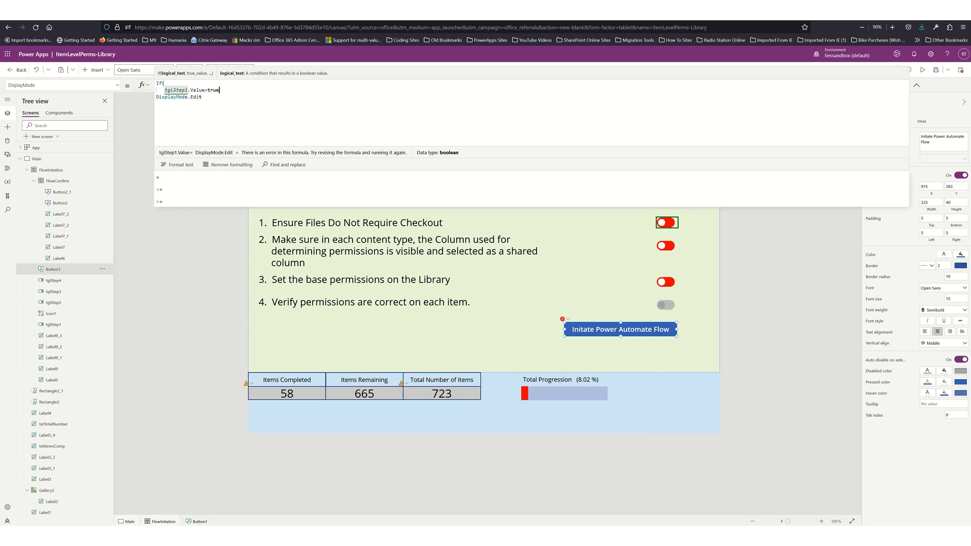
type(" &&")
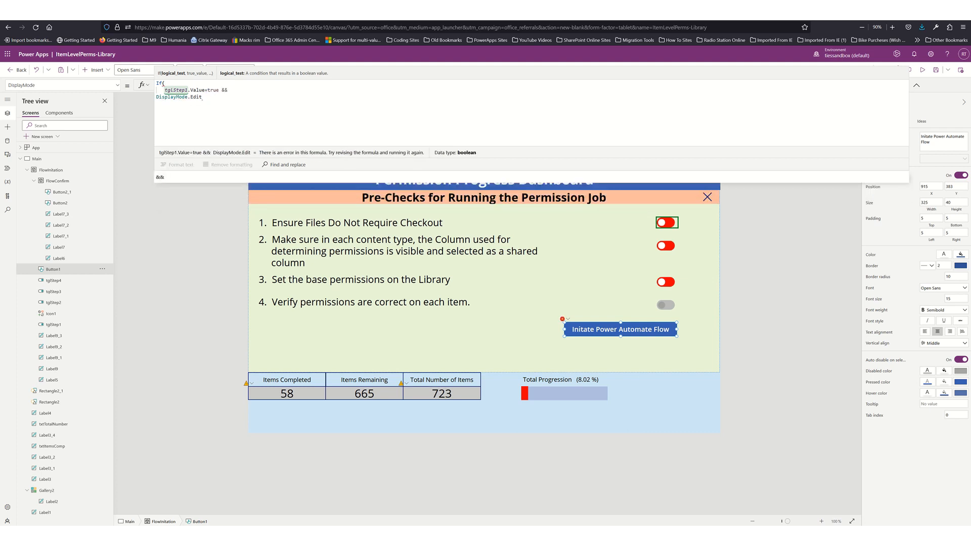
Step: Duplicate the tglStep1.Value=true condition onto two more lines, joined with && and with a comma after the last one
key("Left")
key("Left")
key("Left")
key("ctrl+shift+Left")
key("ctrl+shift+Left")
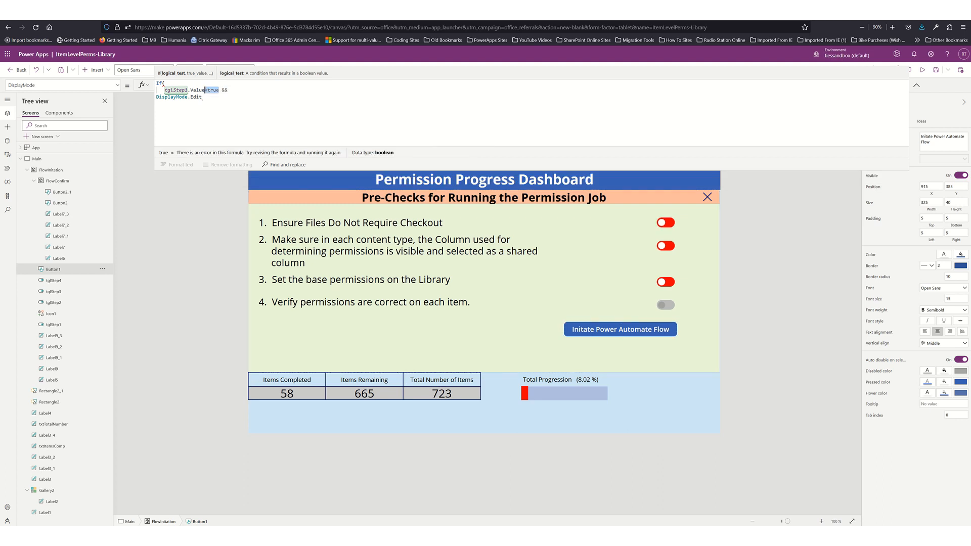
key("ctrl+shift+Left")
key("ctrl+shift+Left")
key("ctrl+shift+Left")
key("ctrl+c")
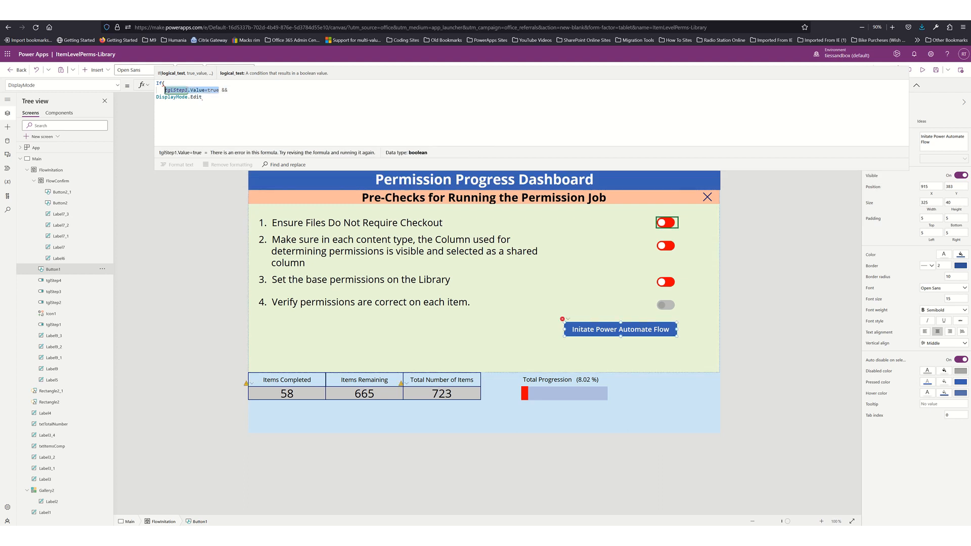
key("Right")
key("Right")
key("Right")
key("Right")
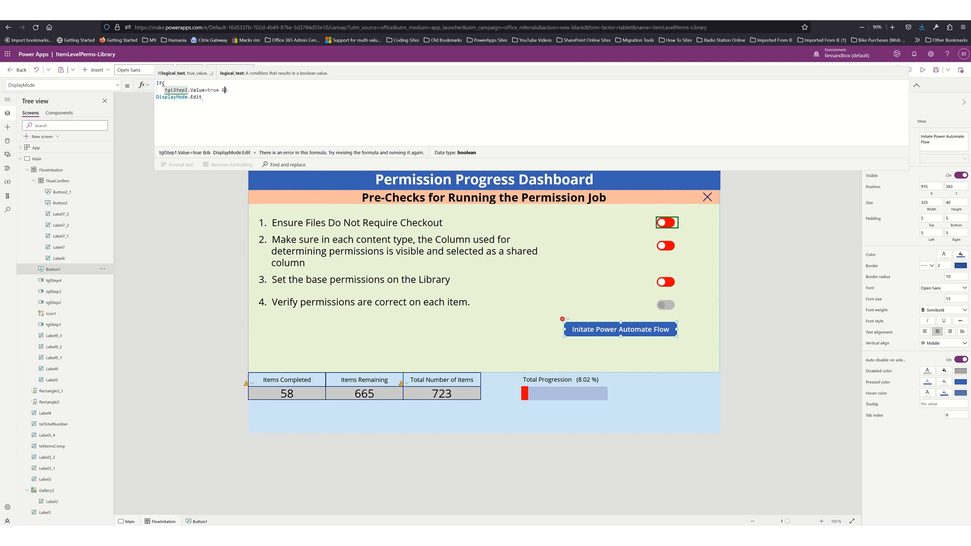
key("shift+Return")
key("ctrl+v")
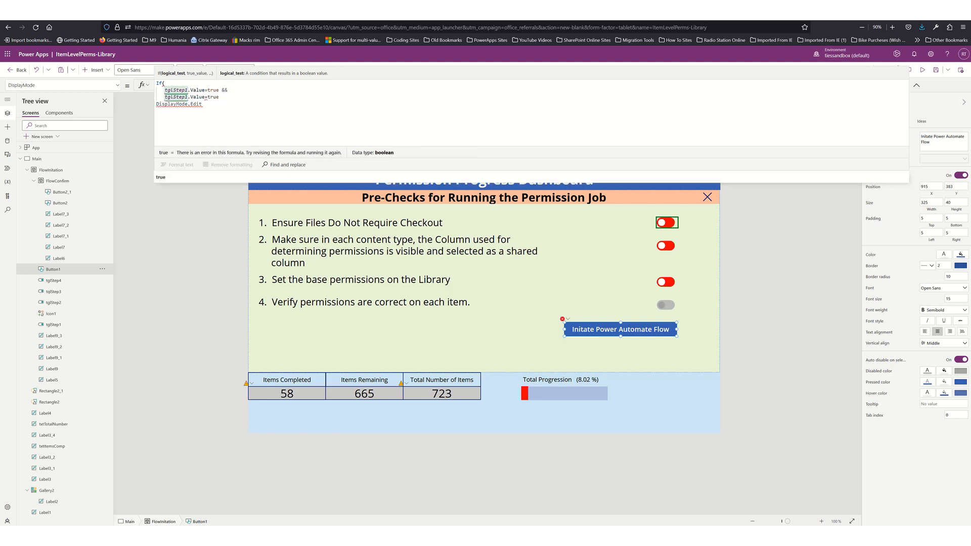
type("&&")
key("shift+Return")
key("ctrl+v")
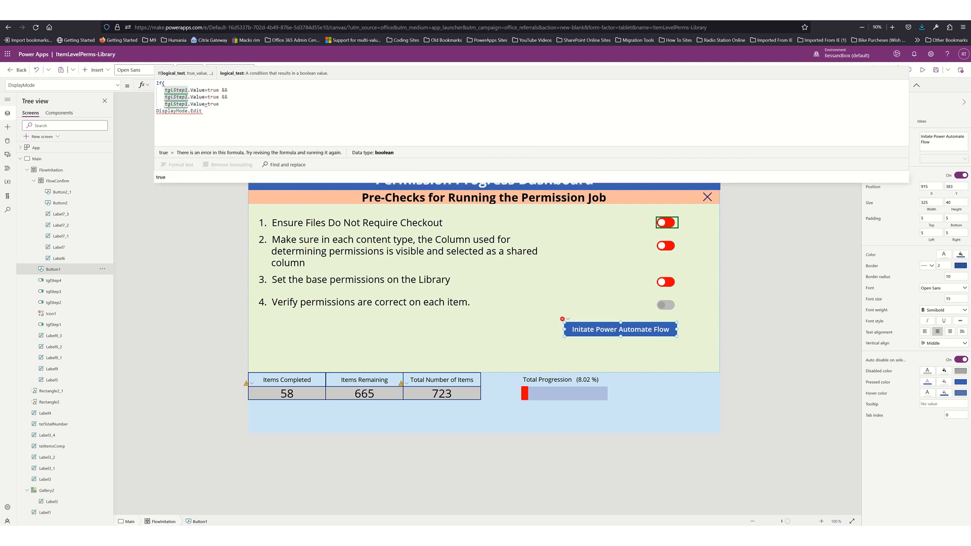
type(",")
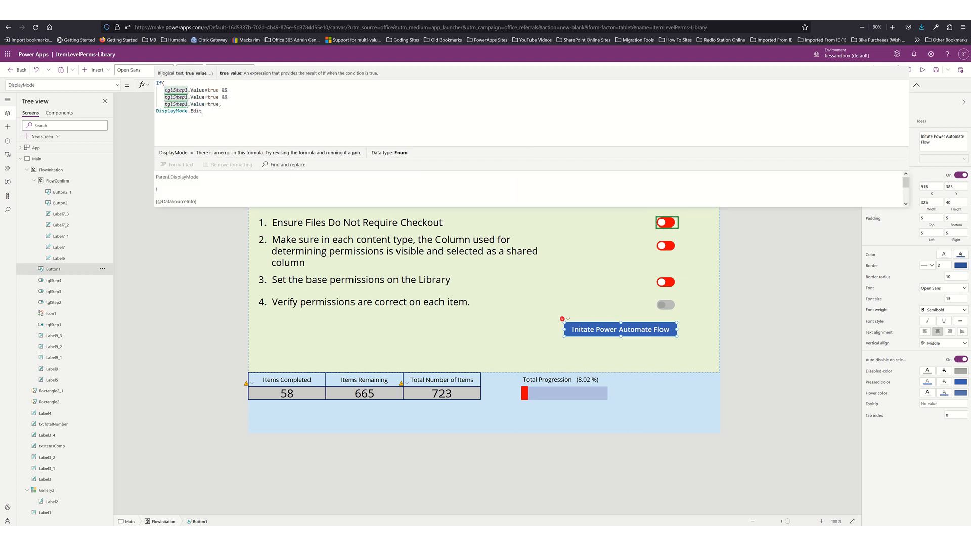
Step: Change the toggle references in the second and third conditions to tglStep2 and tglStep3
key("Left")
key("Up")
key("Left")
key("Left")
key("Left")
key("Left")
key("Left")
key("Left")
key("Left")
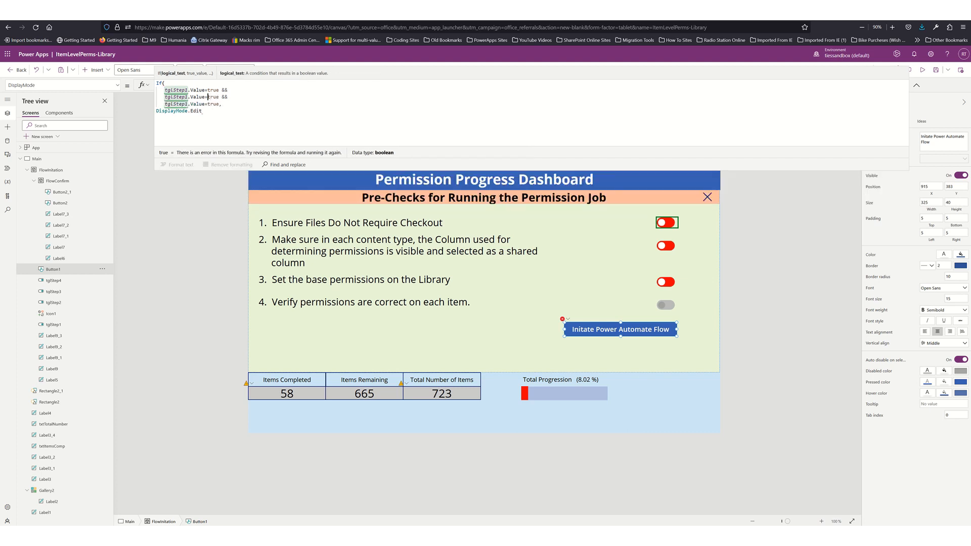
key("BackSpace")
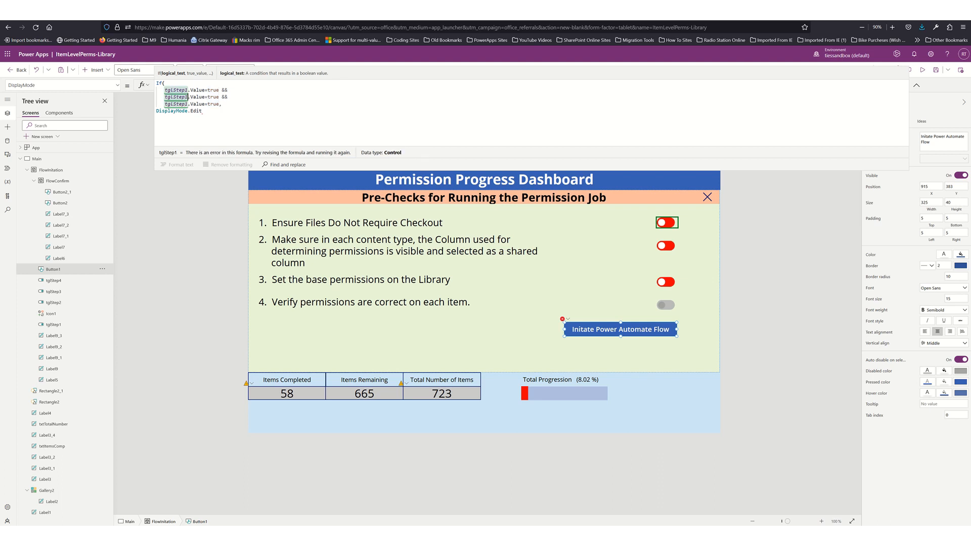
type("2")
key("Down")
key("BackSpace")
type("3")
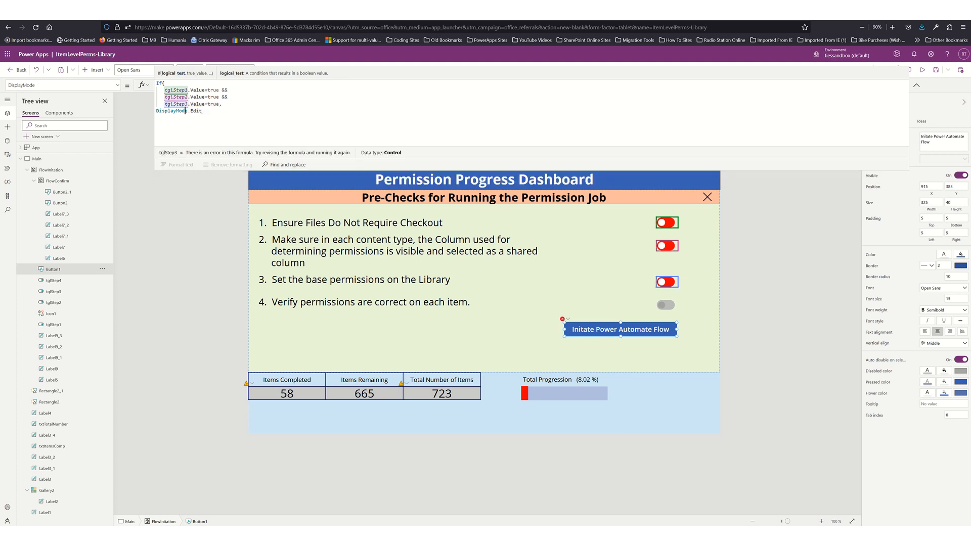
Step: Add DisplayMode.Disabled as the else value after DisplayMode.Edit, indent that line, and close the If formula on a new line
key("Down")
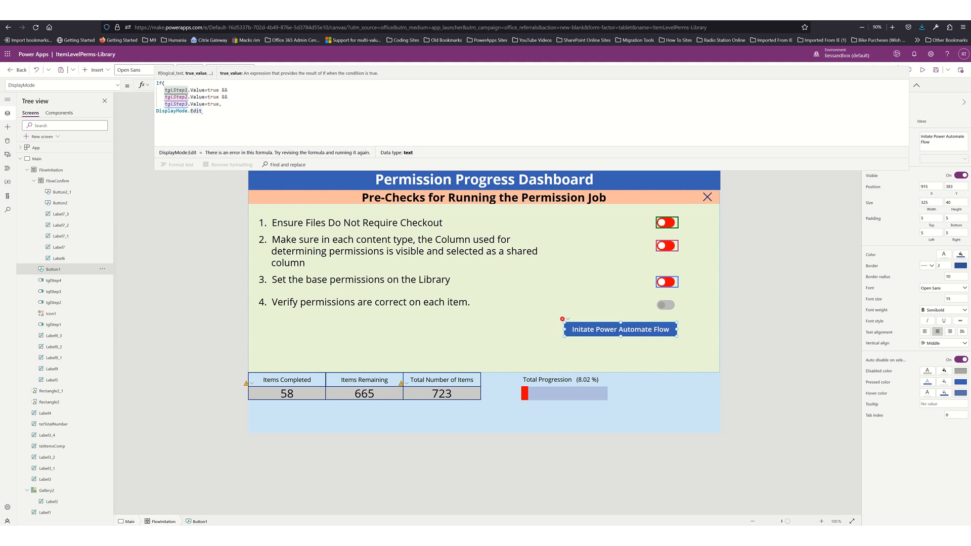
type(",Display")
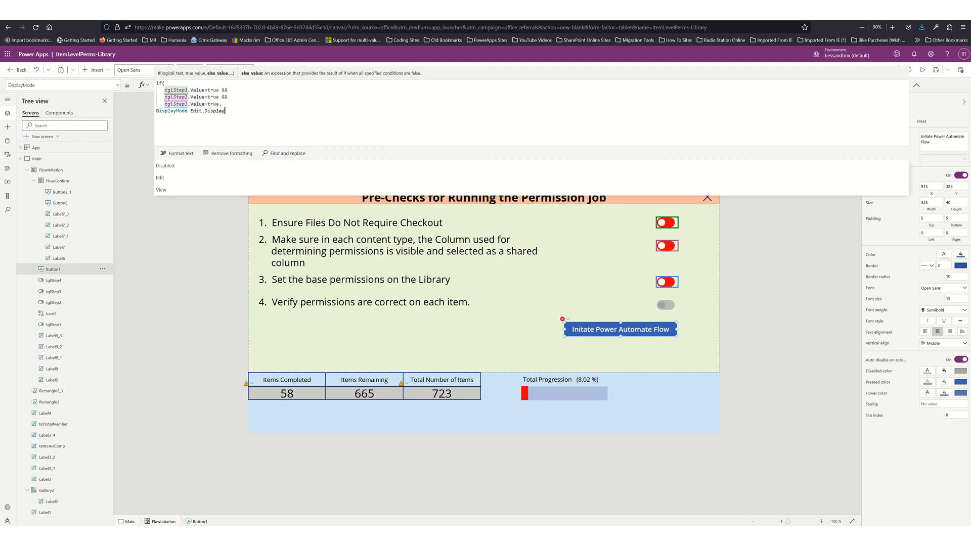
type("mode.d")
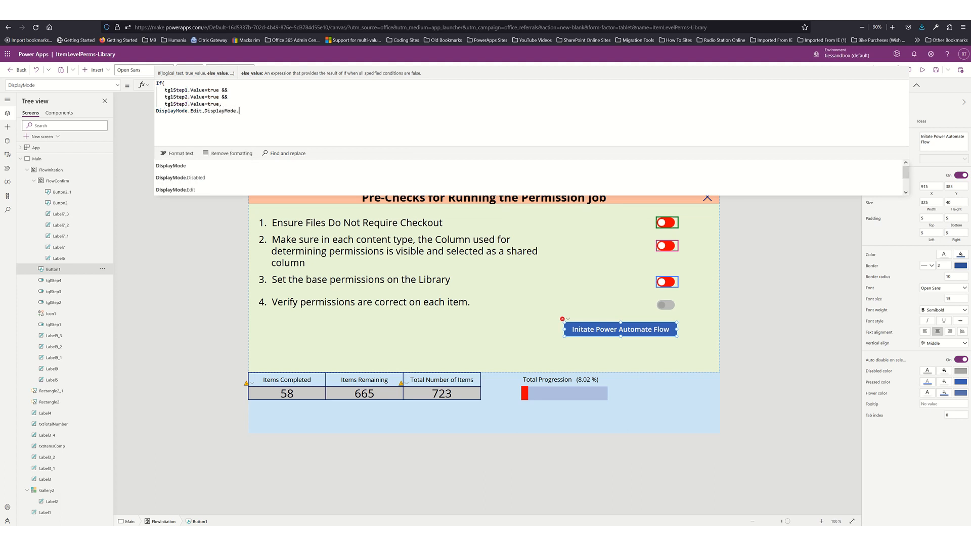
key("Tab")
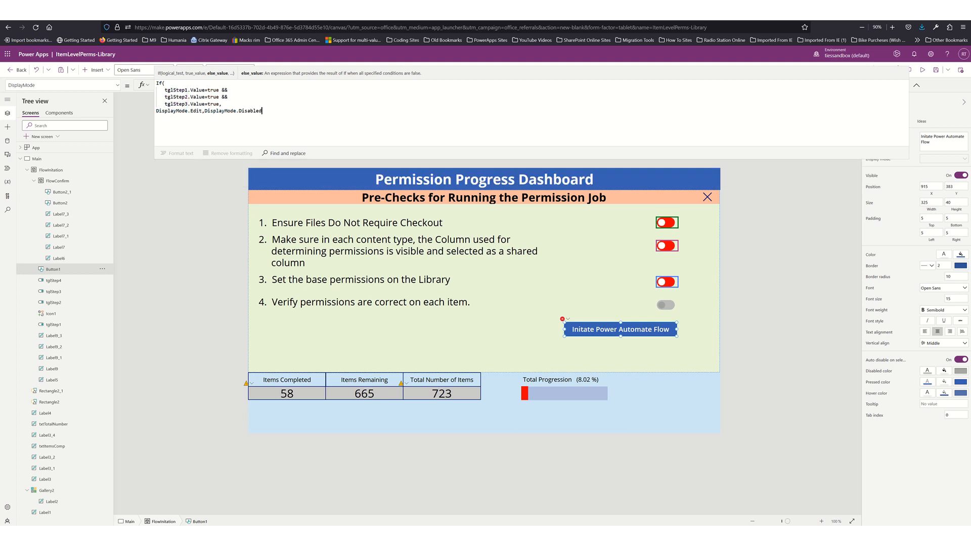
key("Home")
key("Tab")
key("Tab")
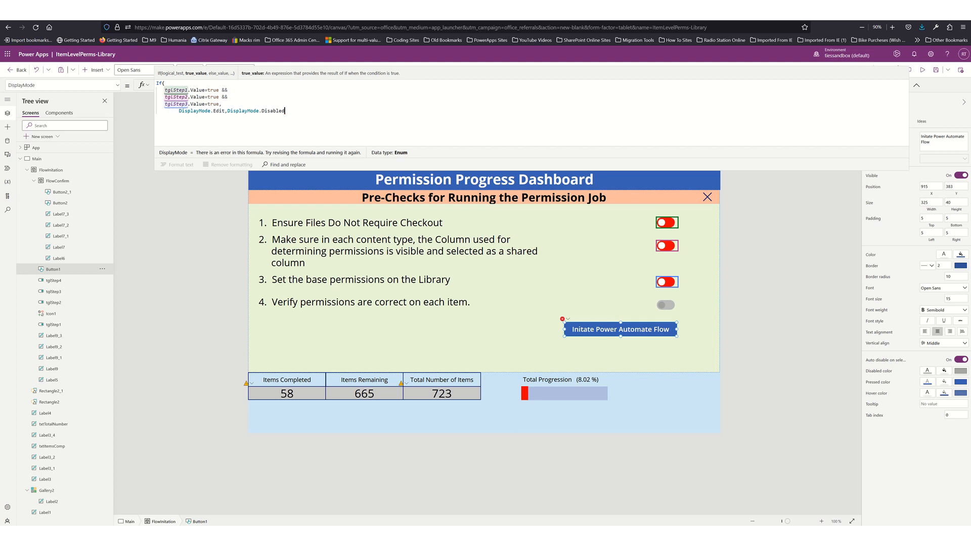
key("shift+Return")
type(")")
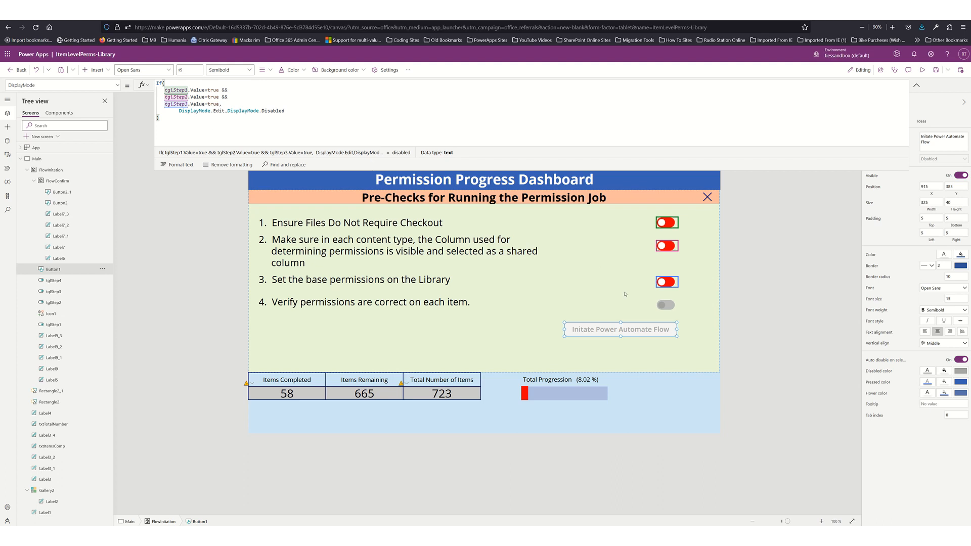
left_click(617, 268)
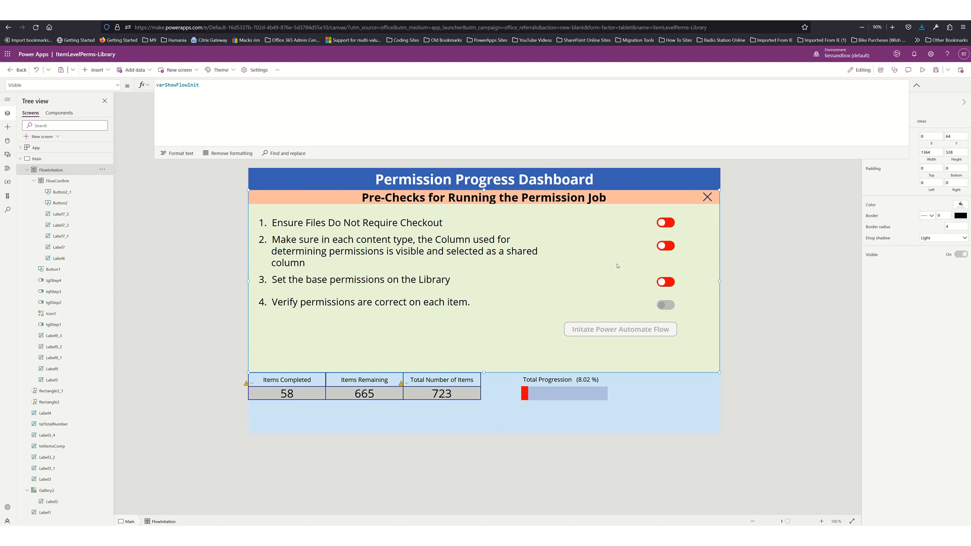
Step: Test the flow button by switching on the toggles for pre-checks 1, 2 and 3 and then activating the button
double_click(613, 331)
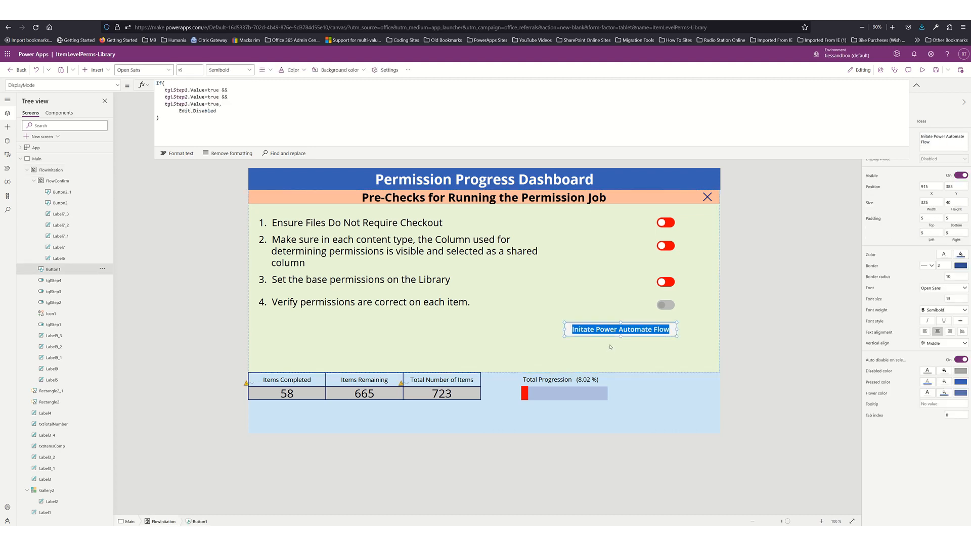
left_click(610, 344)
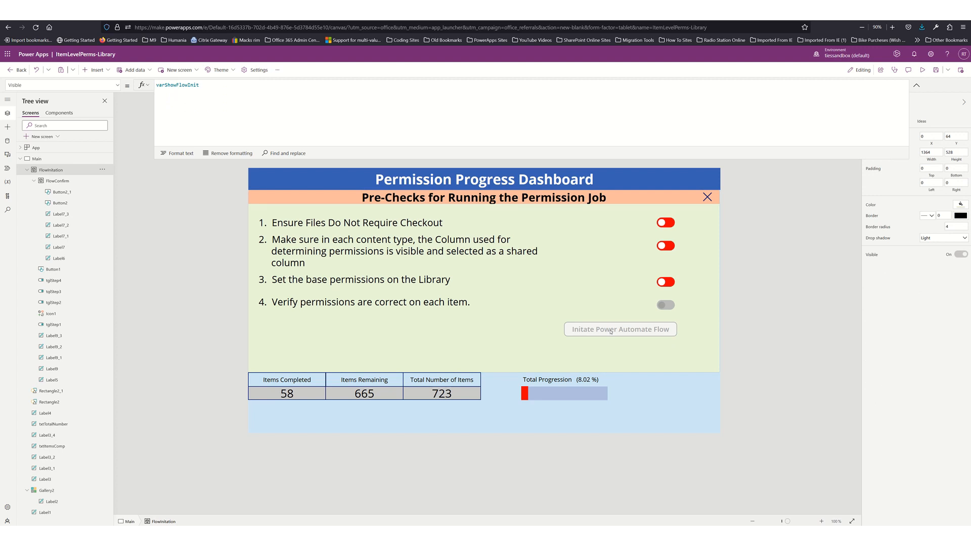
left_click(669, 223, "alt")
left_click(667, 246, "alt")
left_click(667, 282, "alt")
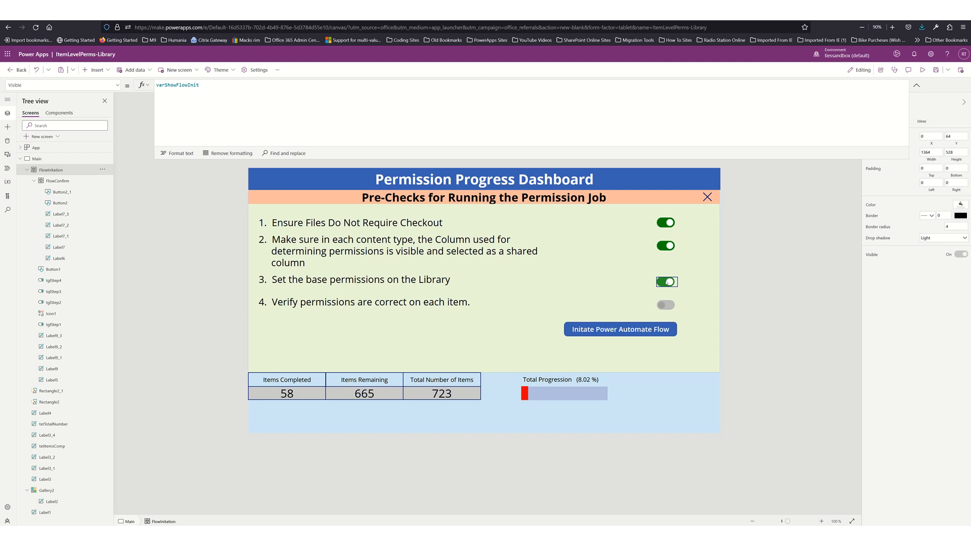
left_click(605, 331, "alt")
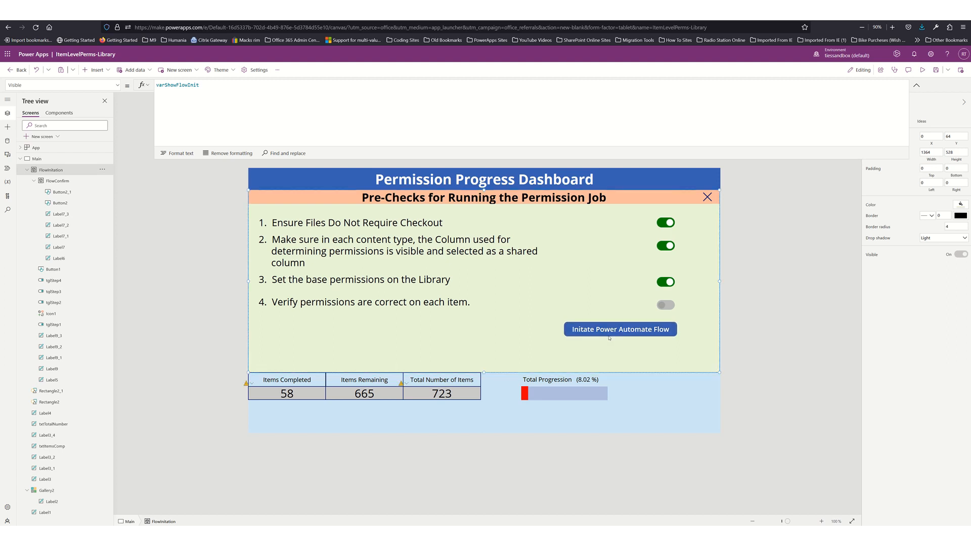
Step: Set the OnSelect formula of the Initate Power Automate Flow button to Set(varFlowInitConfirm,true)
left_click(609, 333)
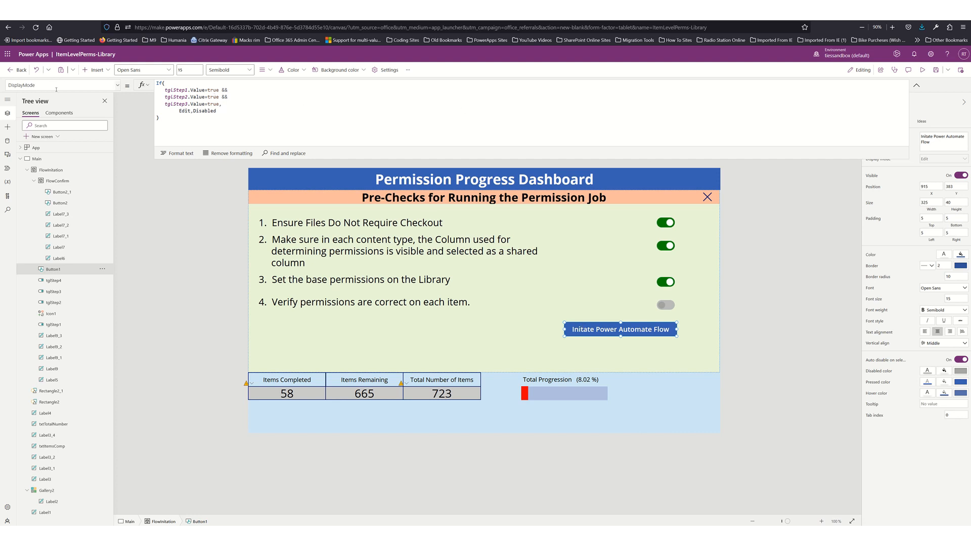
left_click(116, 86)
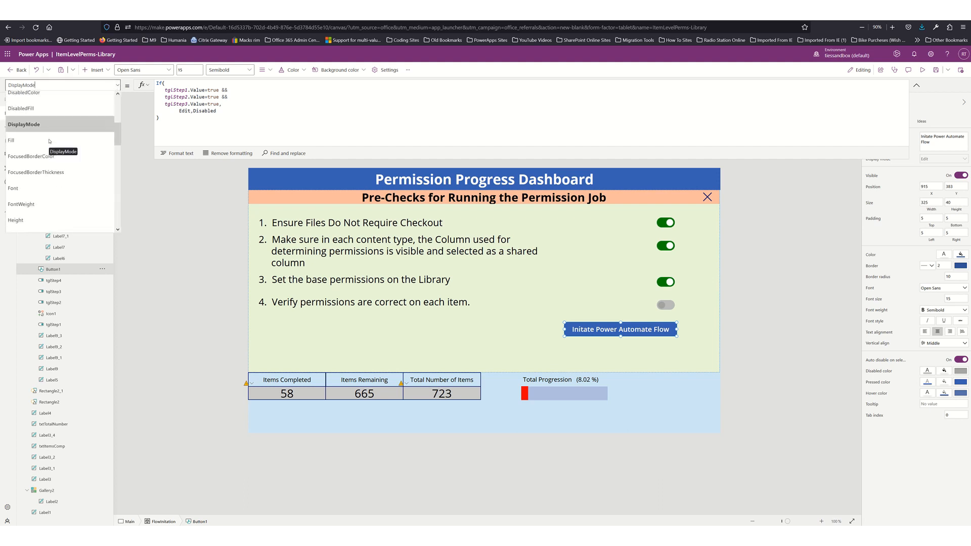
scroll(33, 196, "down", 2)
scroll(32, 196, "down", 1)
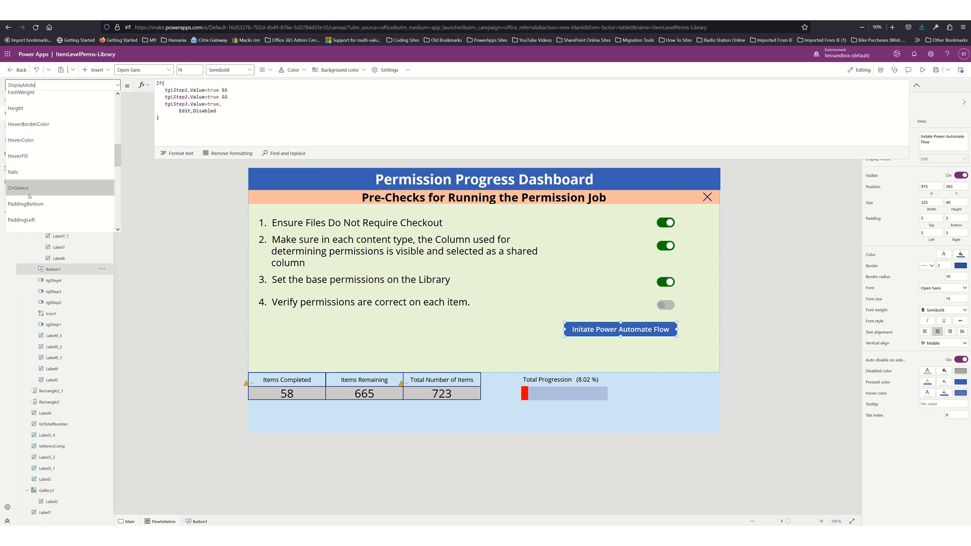
left_click(26, 192)
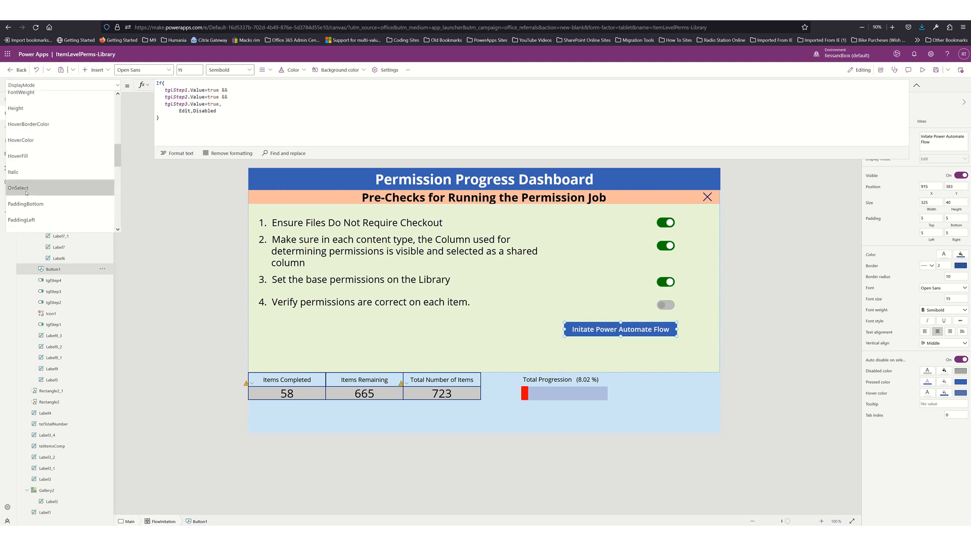
double_click(180, 87)
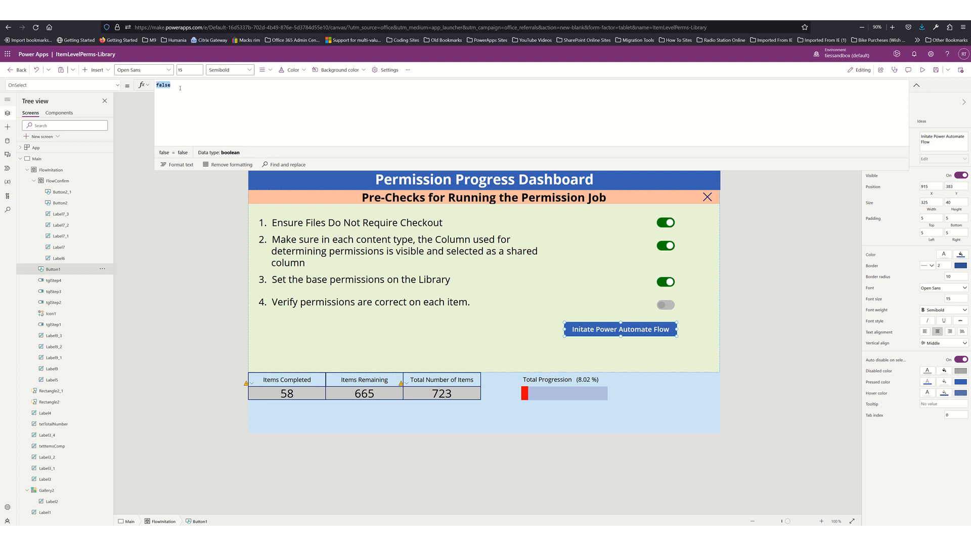
type("Set(v")
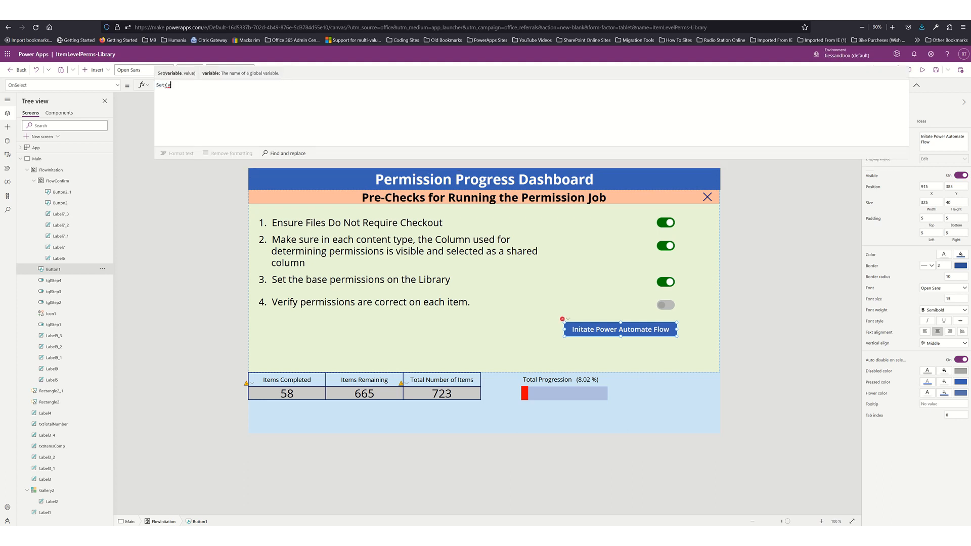
type("arF")
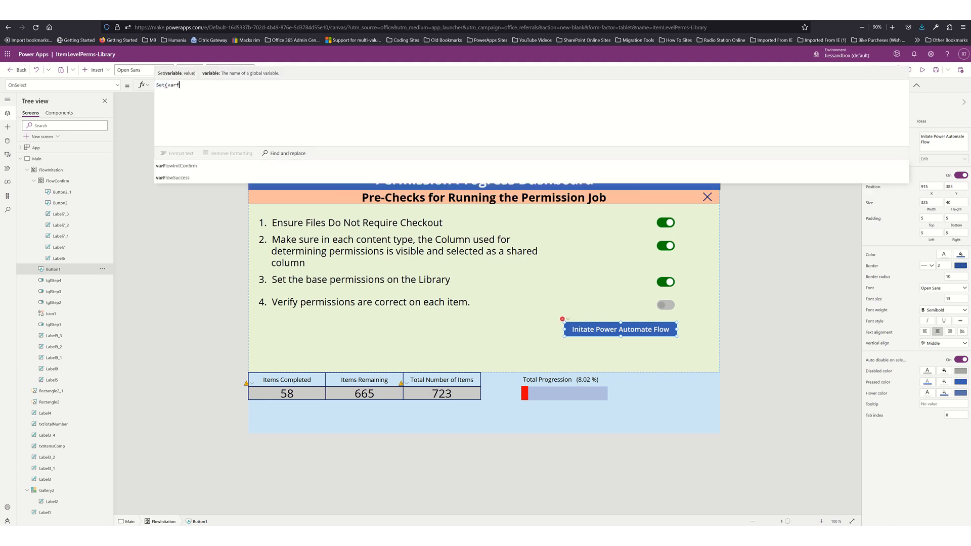
key("Down")
key("Tab")
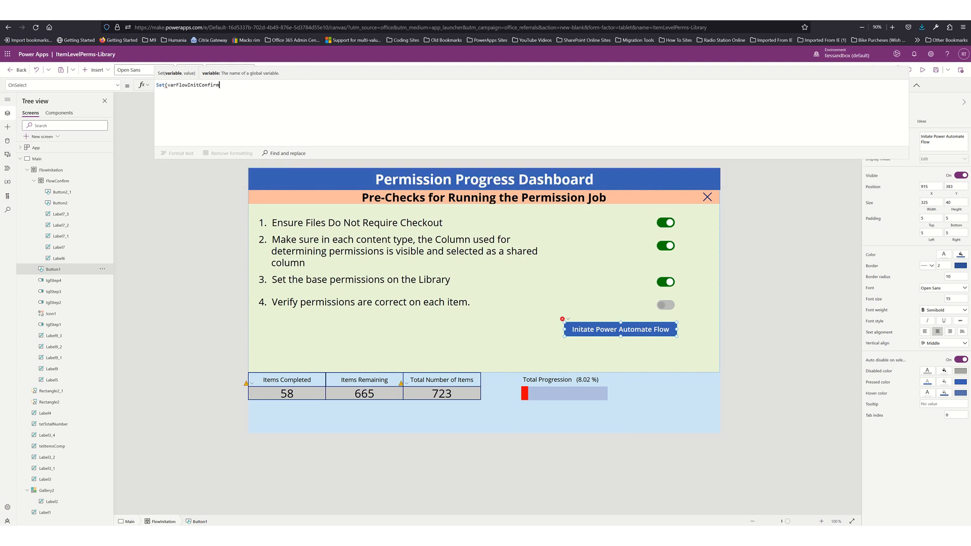
type(",true)")
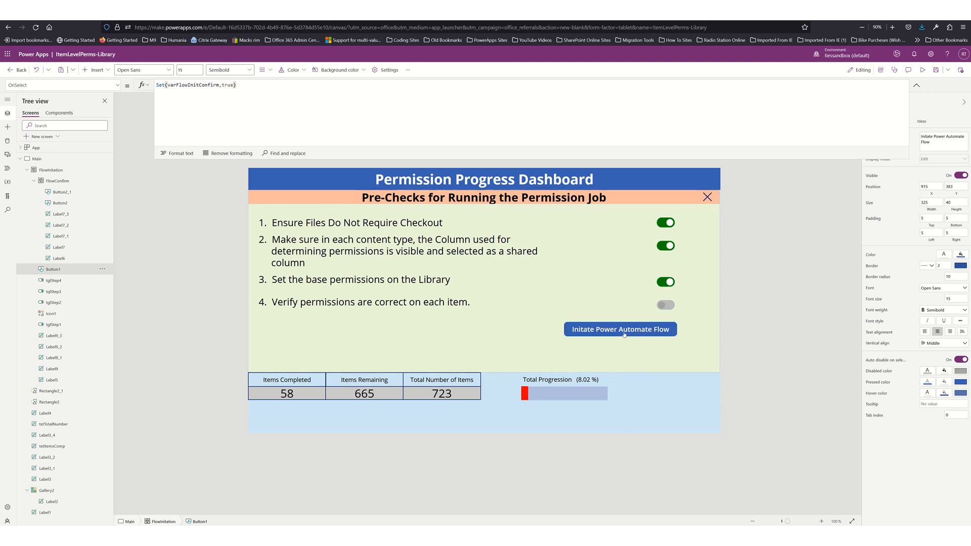
Step: Run the Initate Power Automate Flow button in the app and answer Yes in the confirmation popup
left_click(624, 334, "alt")
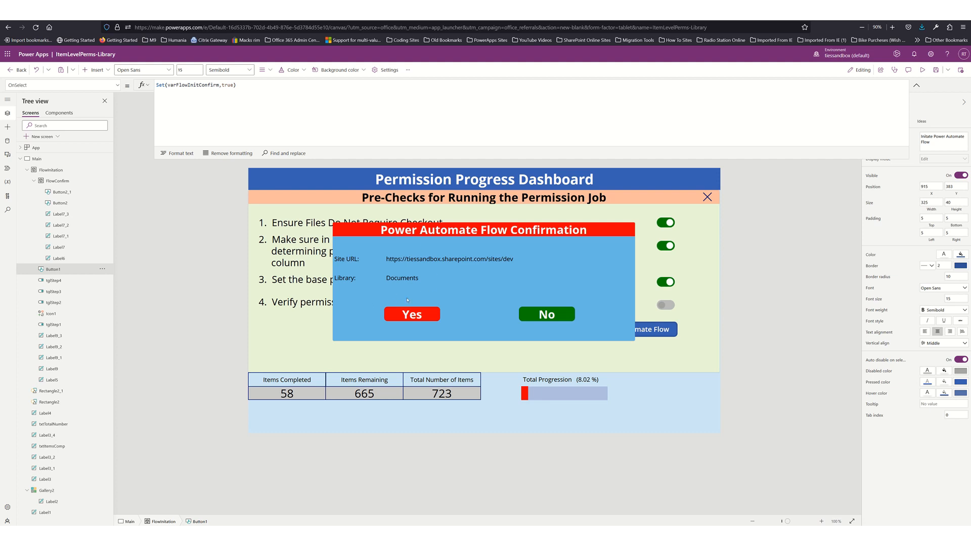
left_click(413, 317)
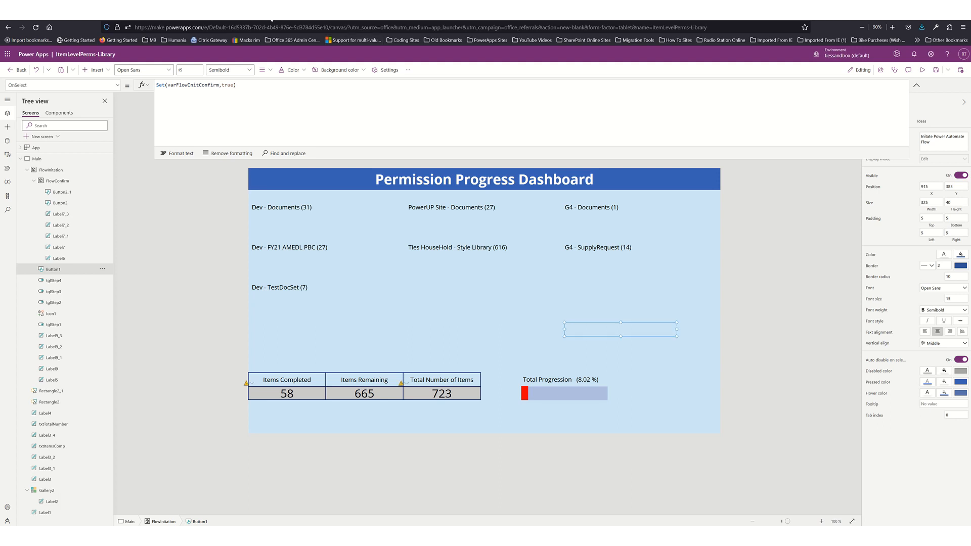
Step: Switch to Power Automate and examine the Force Permission to Reinherit action in the latest run of the PermsItemLevel-Library flow
left_click(8, 56)
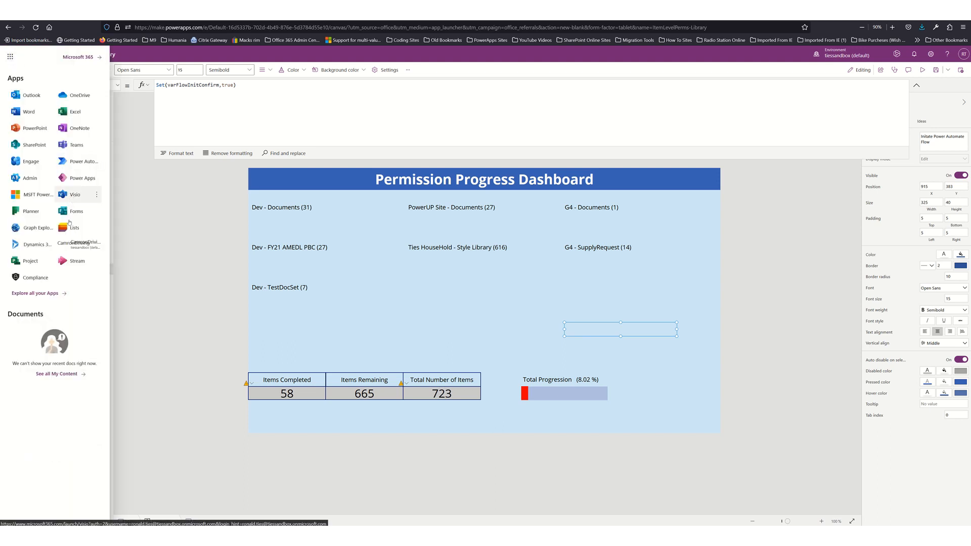
left_click(82, 162)
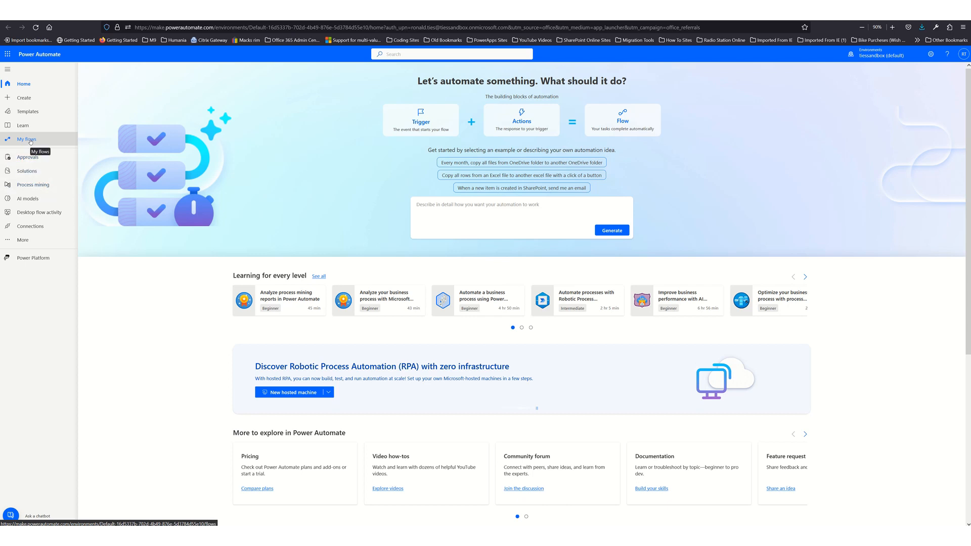
left_click(31, 142)
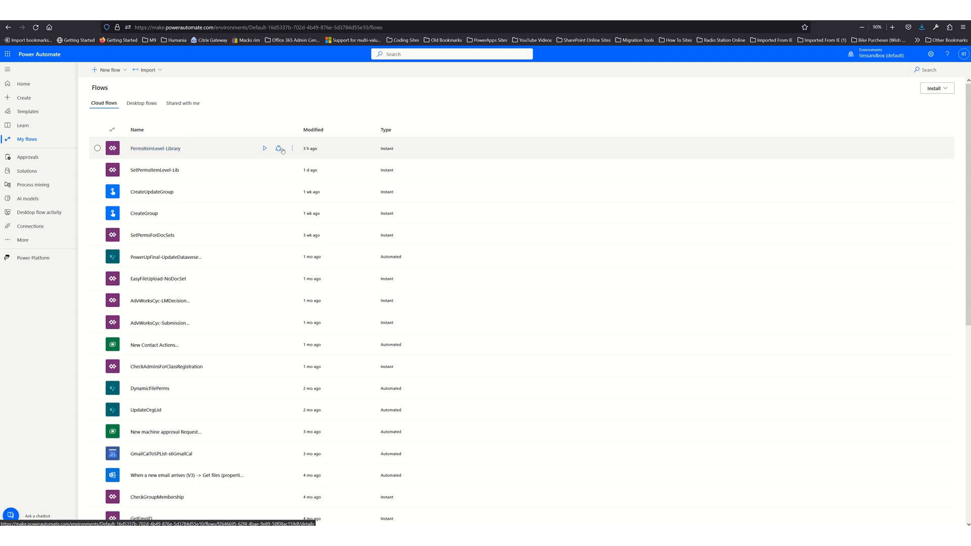
left_click(168, 150)
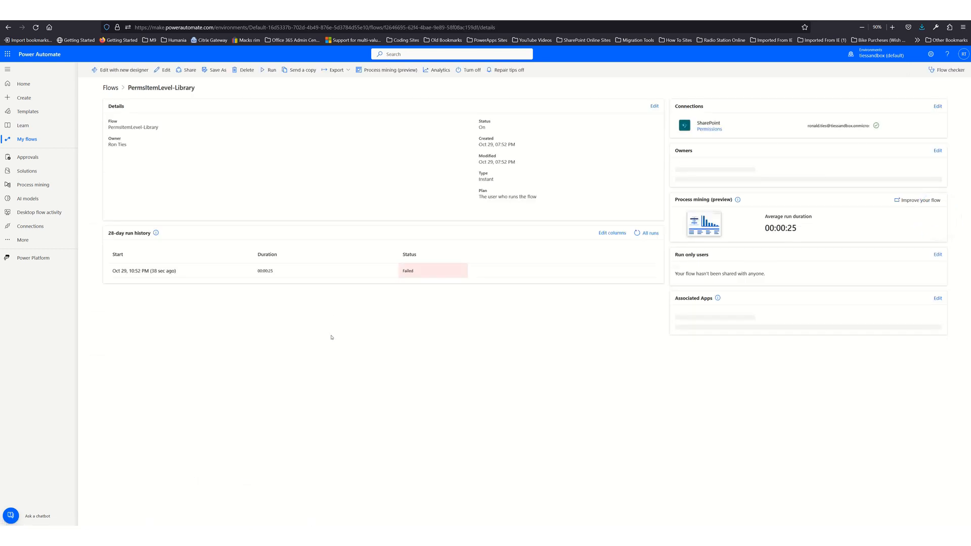
left_click(159, 272)
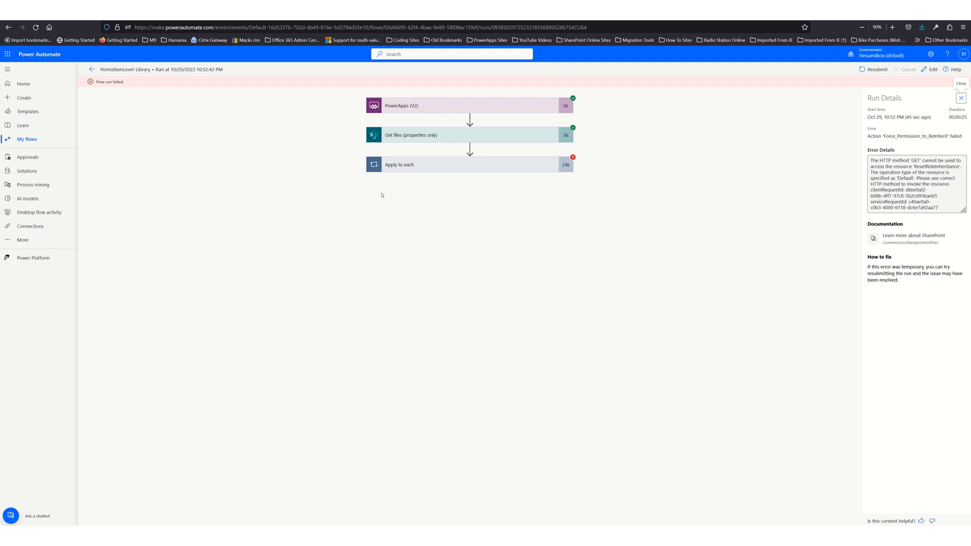
left_click(430, 169)
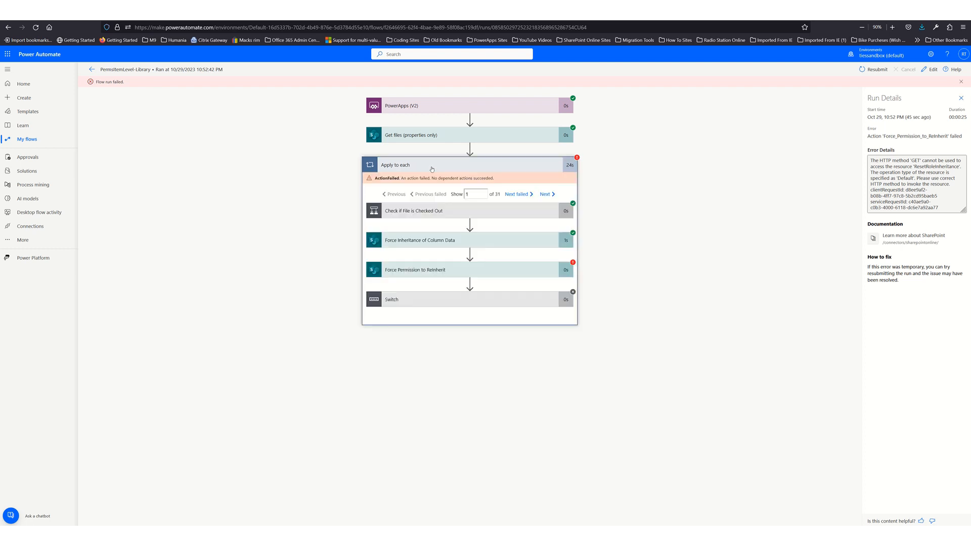
left_click(491, 272)
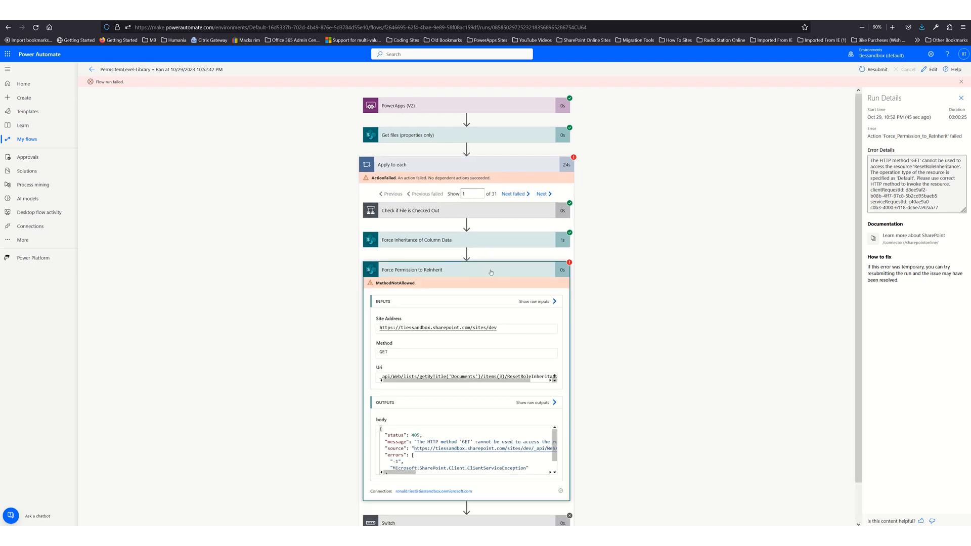
Step: Edit the flow, set the method of the Force Permission to Reinherit action inside Apply to each to POST, and save
left_click(933, 70)
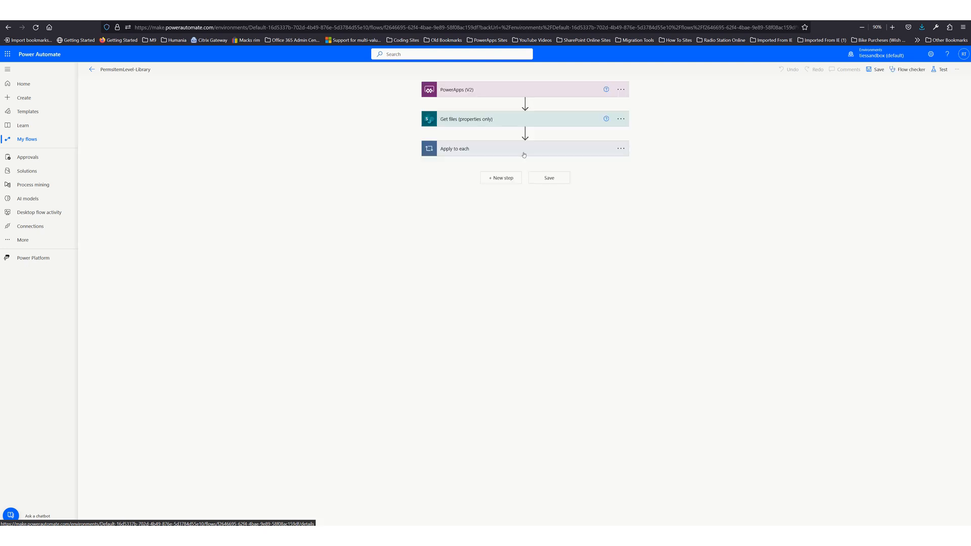
left_click(523, 150)
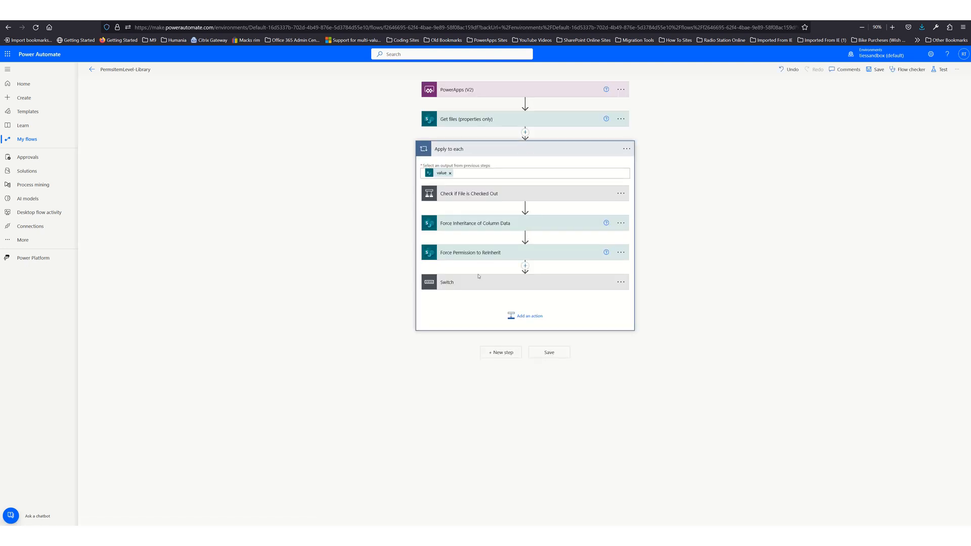
left_click(481, 253)
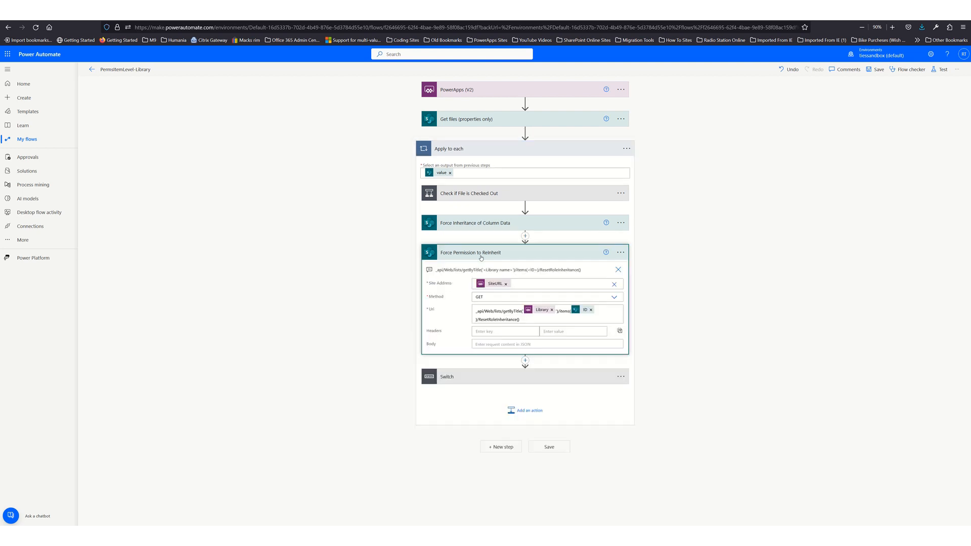
left_click(484, 228)
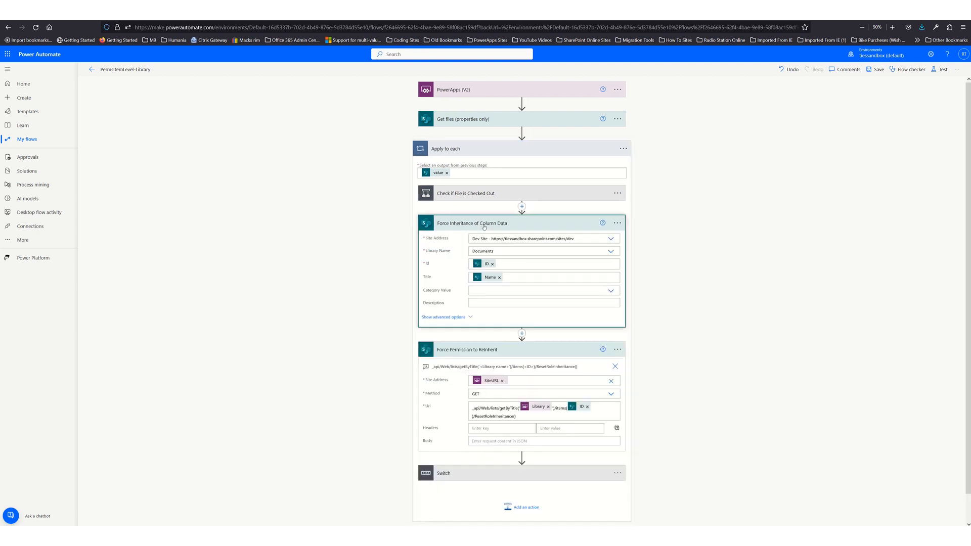
scroll(488, 355, "down", 1)
left_click(486, 365)
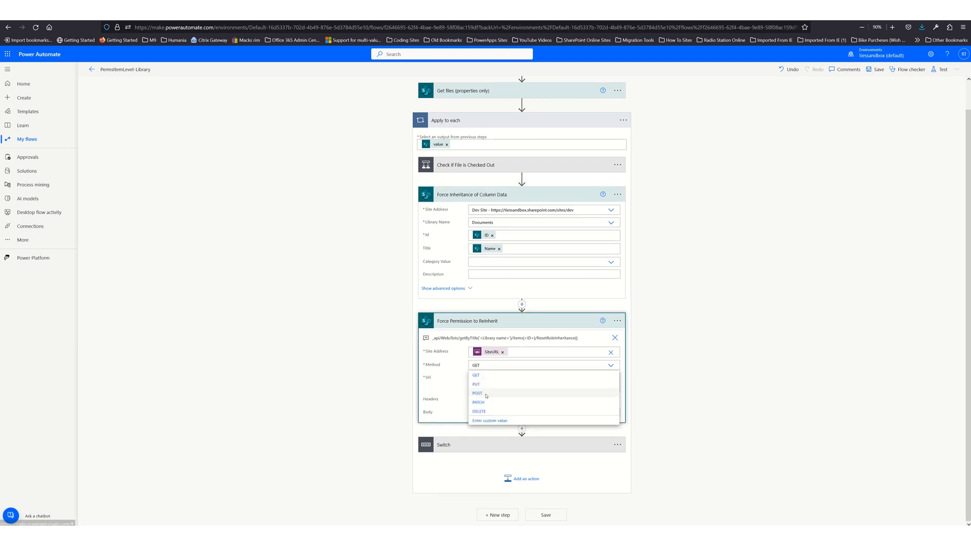
left_click(478, 394)
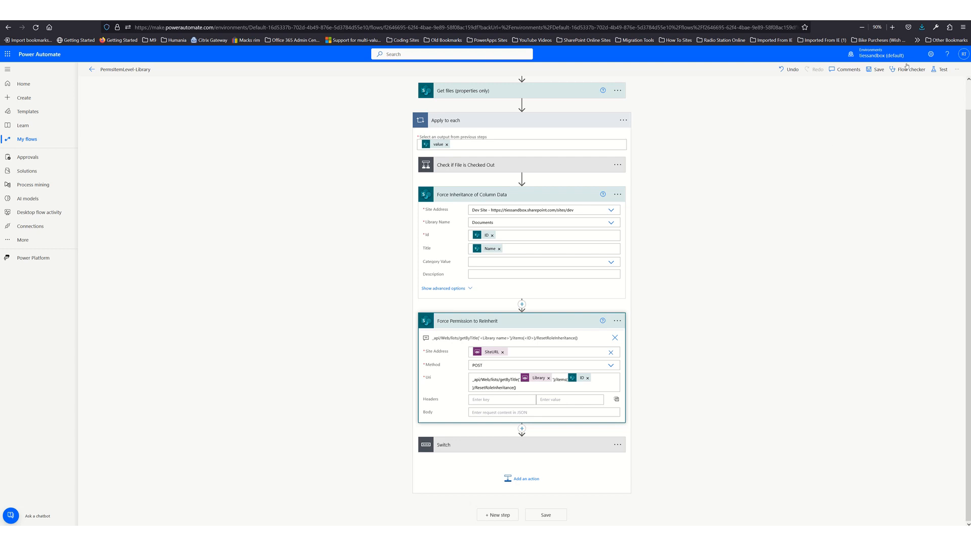
left_click(879, 71)
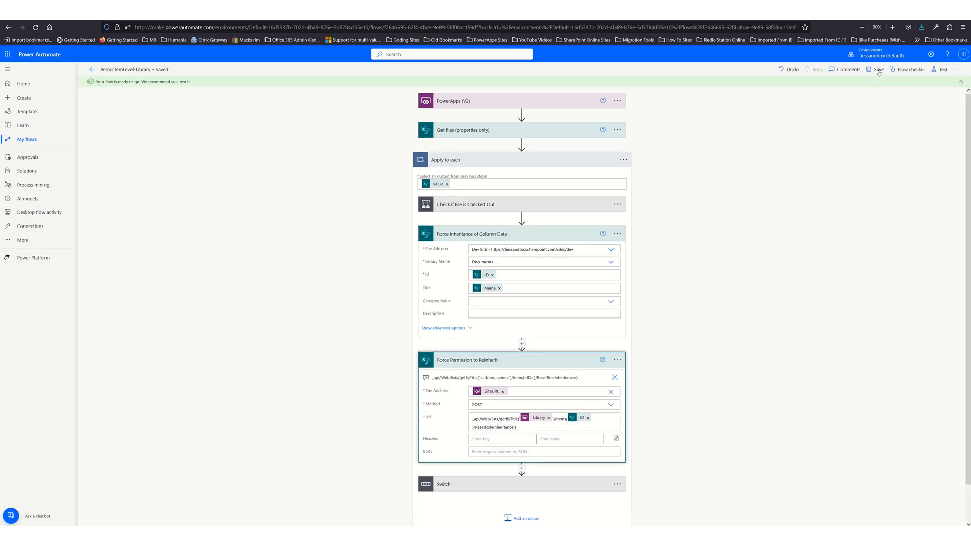
Step: Return to the flow's run history, open the failed run and resubmit it
left_click(91, 72)
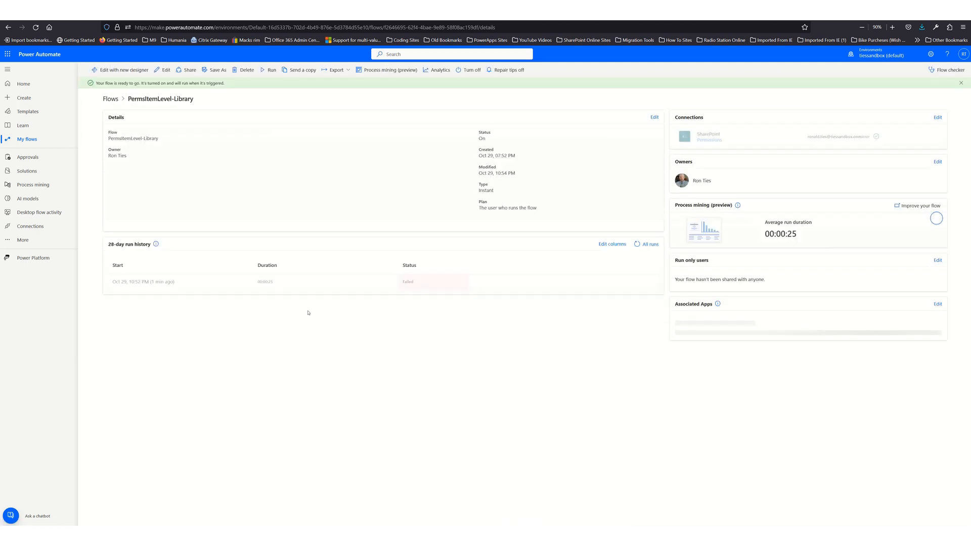
left_click(154, 282)
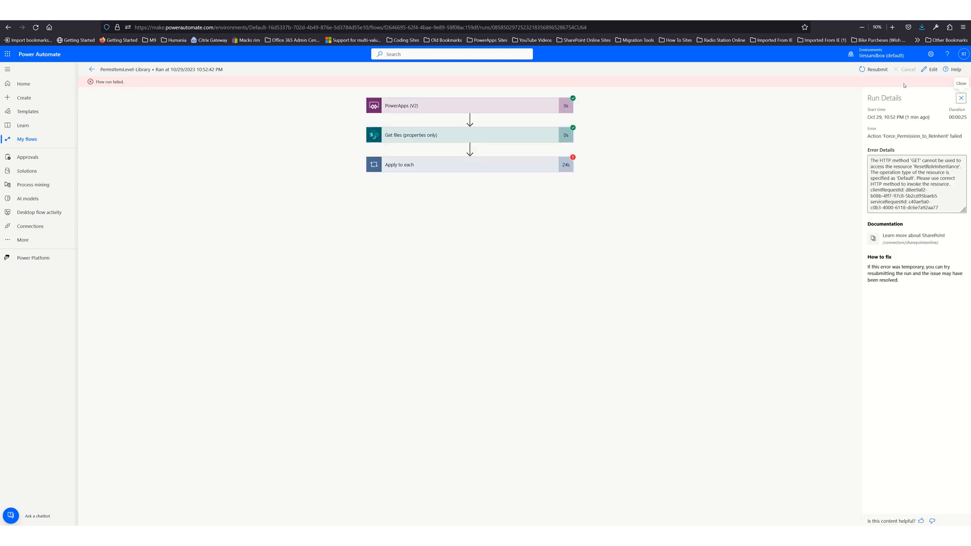
left_click(884, 70)
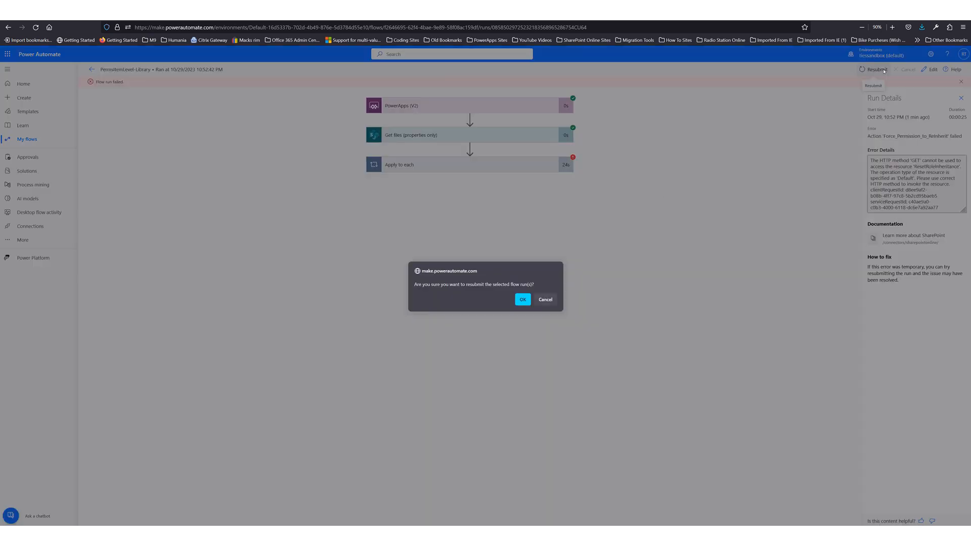
left_click(521, 301)
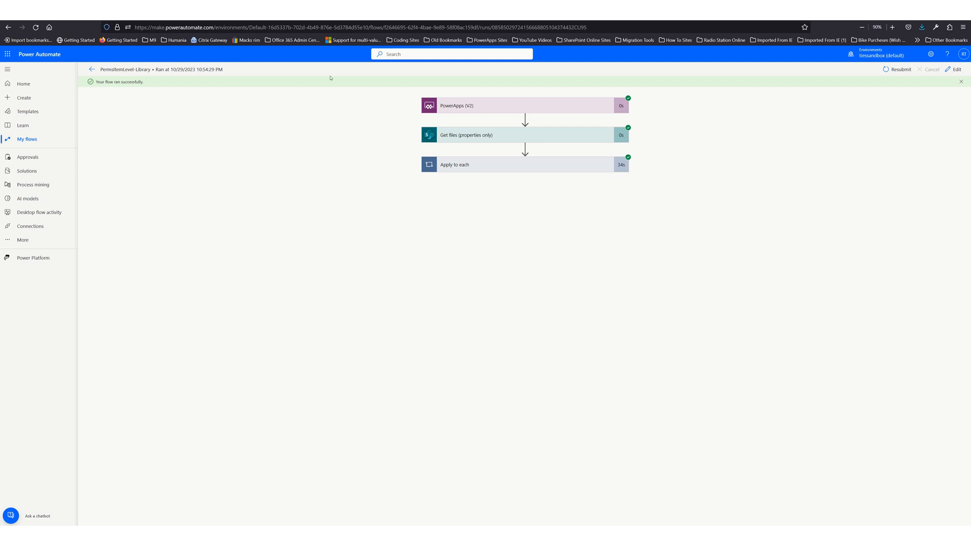
Step: Switch back to Power Apps, open the pre-checks for Dev - Documents to check the toggles, and close them again
key("ctrl+Tab")
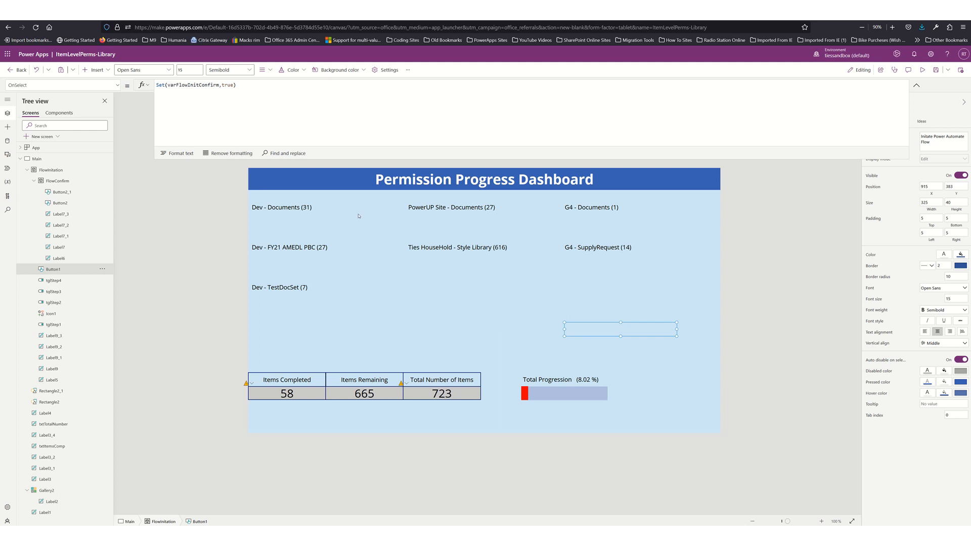
left_click(291, 208)
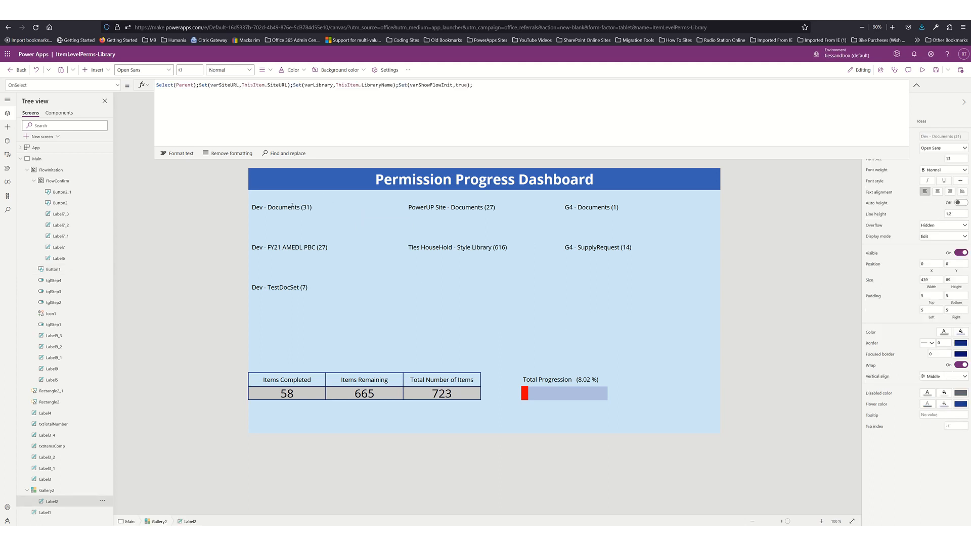
left_click(292, 206, "alt")
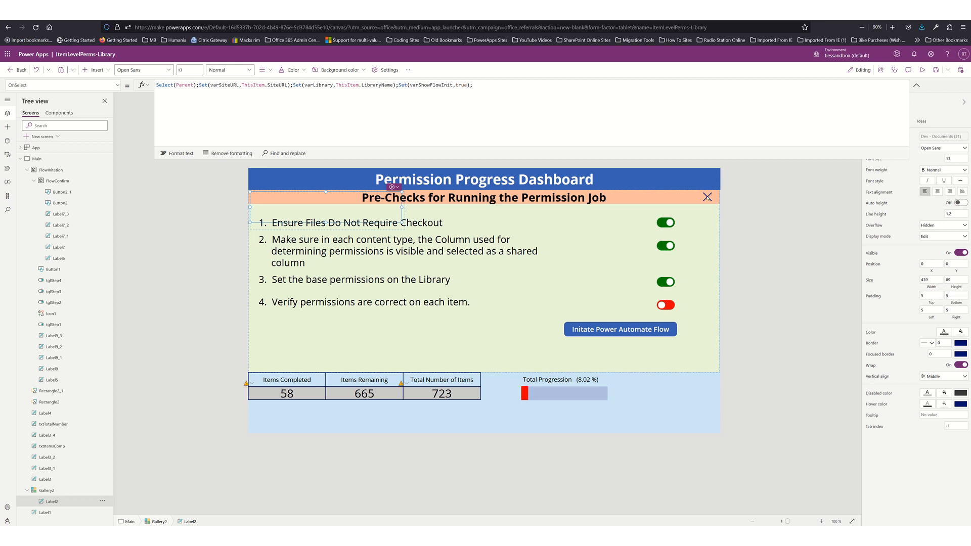
left_click(707, 197, "alt")
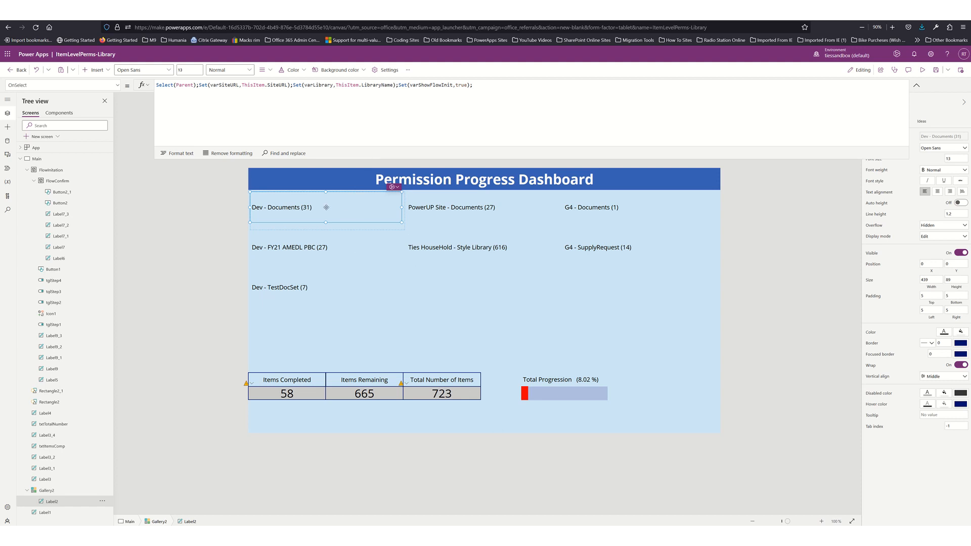
Step: Set the gallery label's Fill formula to red when all four steps are false, dark orange when only step 4 is false, otherwise green
left_click(117, 85)
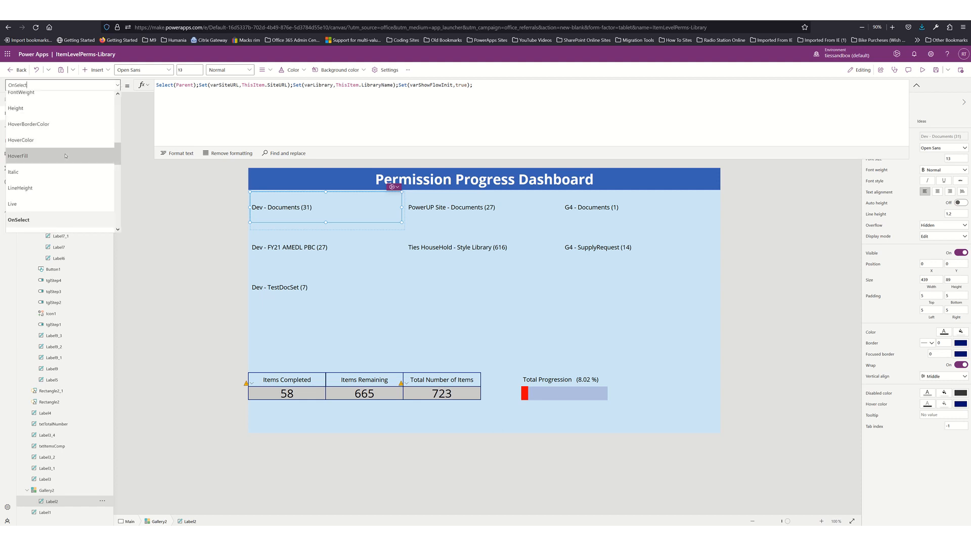
scroll(65, 156, "up", 3)
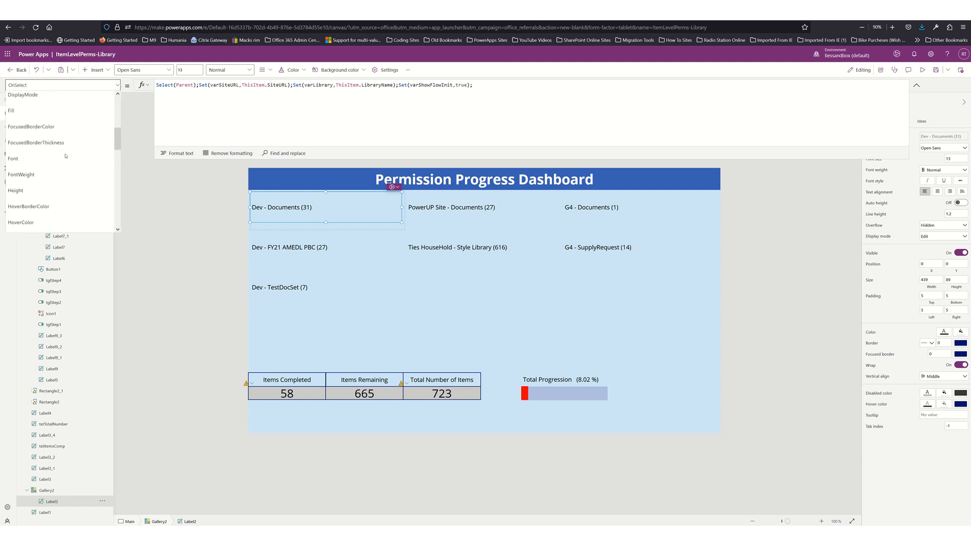
scroll(65, 156, "down", 3)
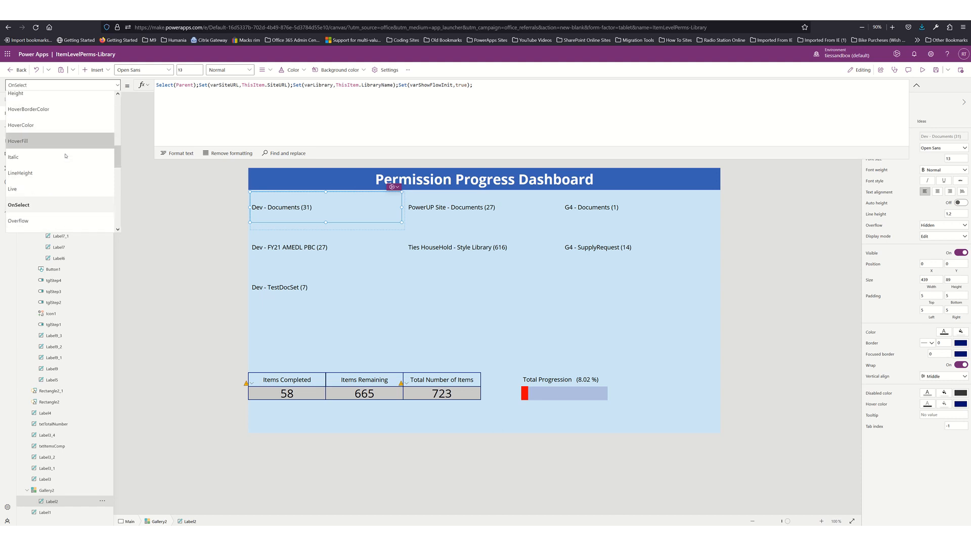
scroll(65, 156, "up", 3)
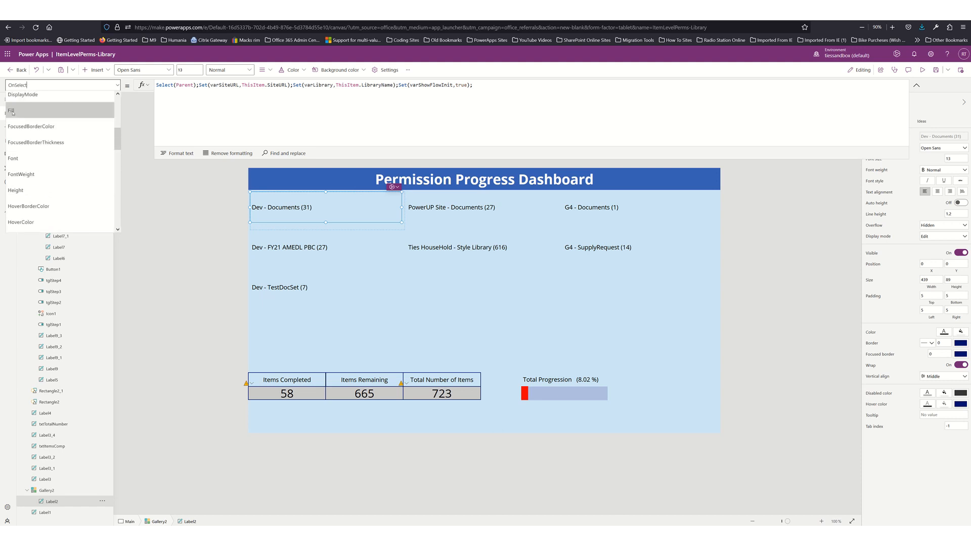
left_click(46, 110)
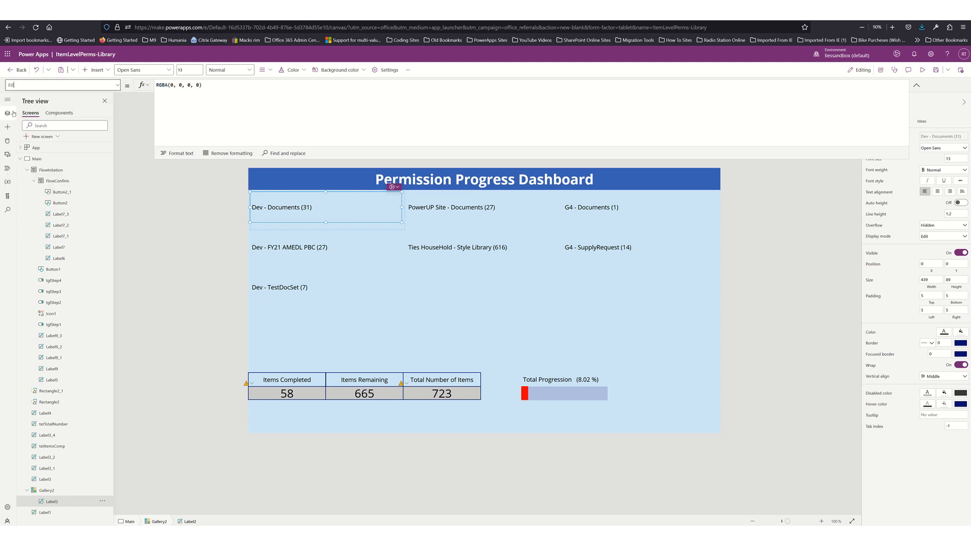
left_click(233, 85)
key("ctrl+a")
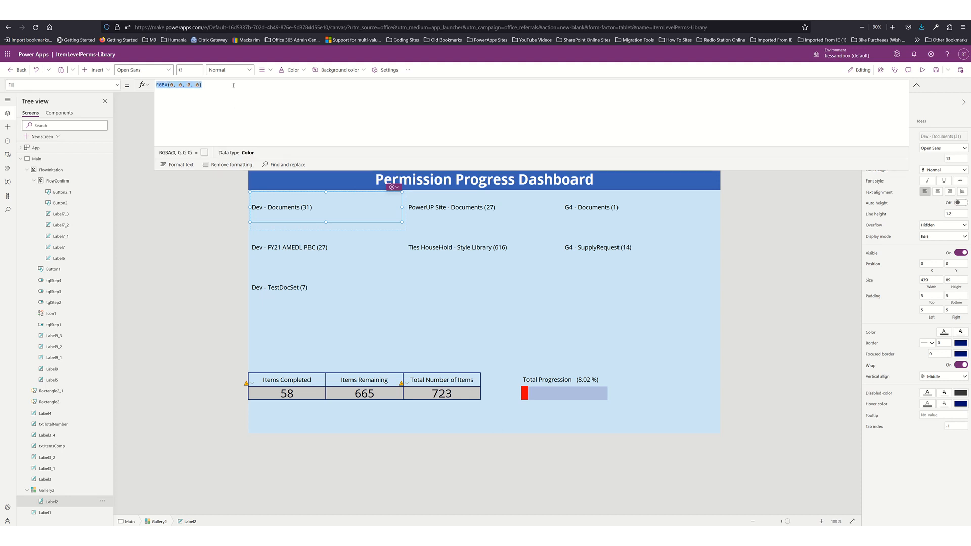
key("BackSpace")
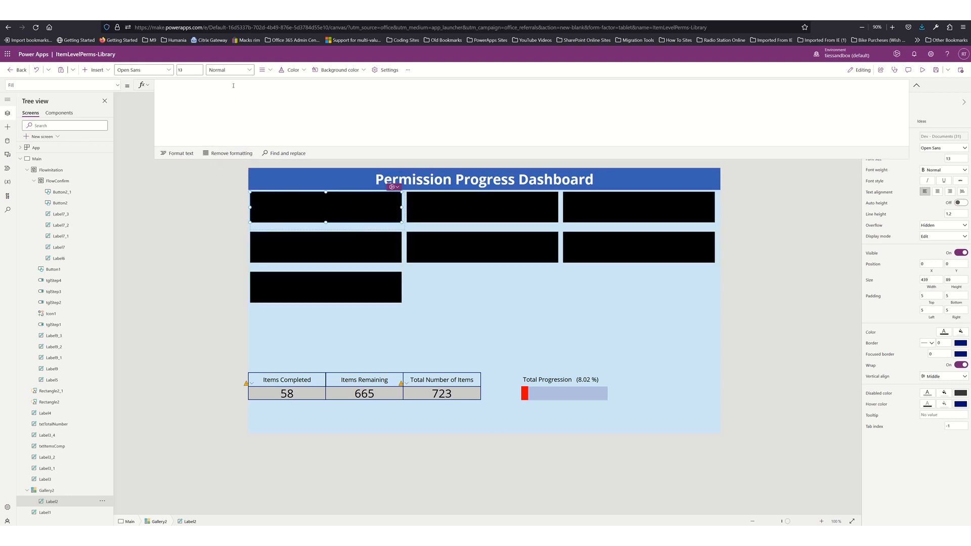
type("If(")
key("shift+Return")
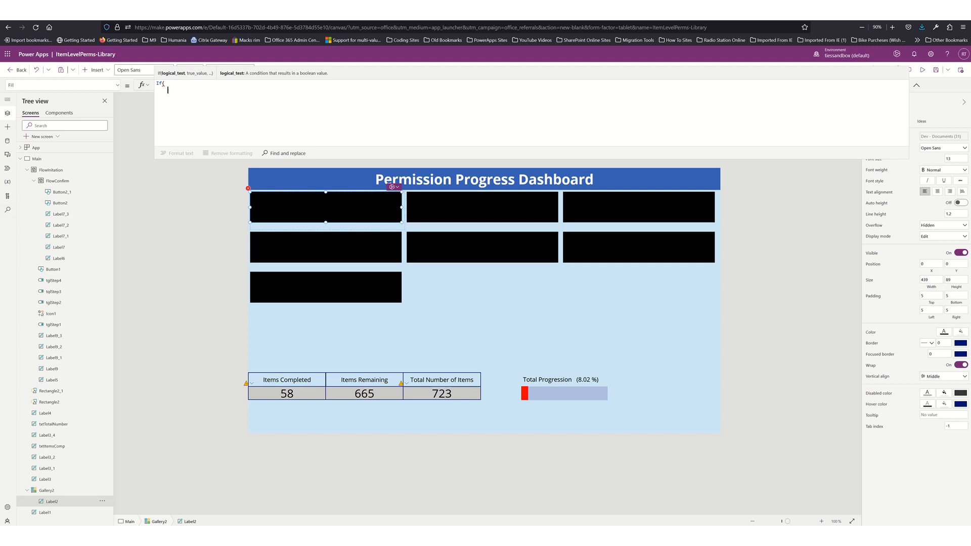
type("If( ThisItem.Step1=false && ThisItem.step2=false && ThisItem.step3=false && ThisItem.step4=false, Color.Red, If( ThisItem.Step1=true && ThisItem.step2=true && ThisItem.step3=true && ThisItem.step4=false, Color.DarkOrange,Color.Green ) )")
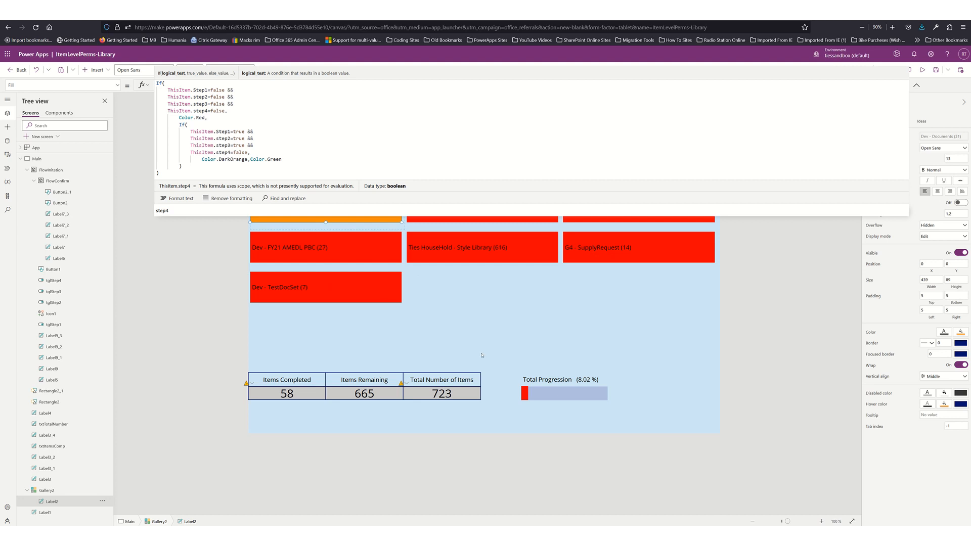
left_click(916, 85)
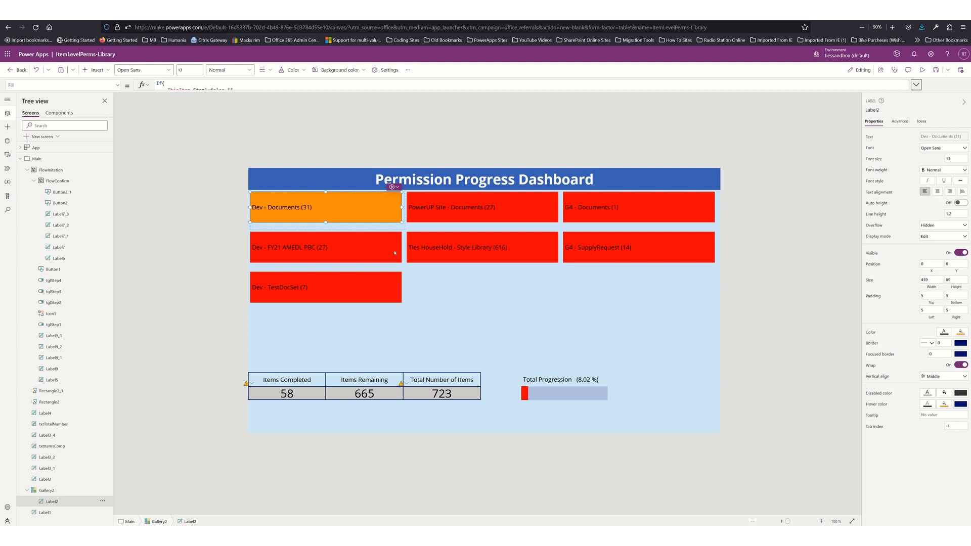
Step: Open the pre-checks for Dev - Documents and switch on the toggle for step 4
key("alt")
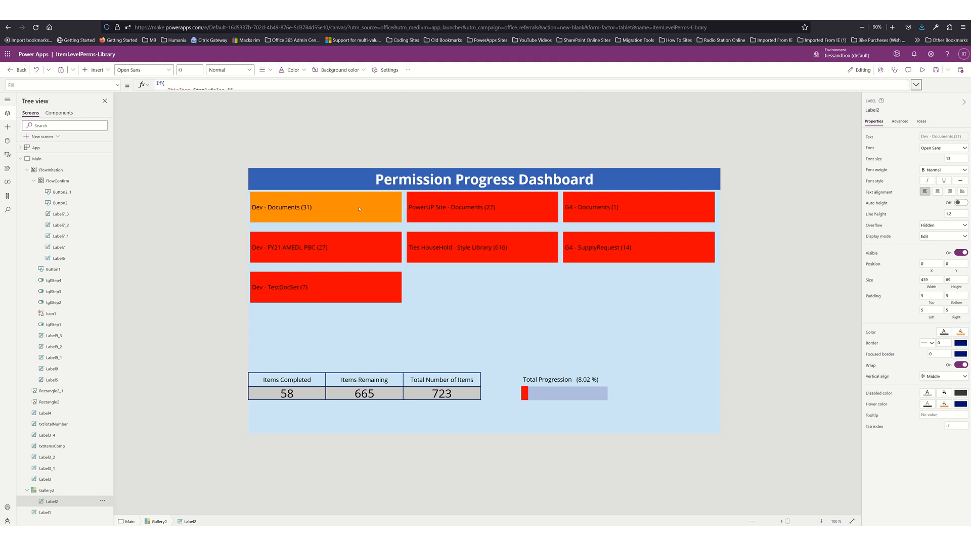
left_click(359, 209, "alt")
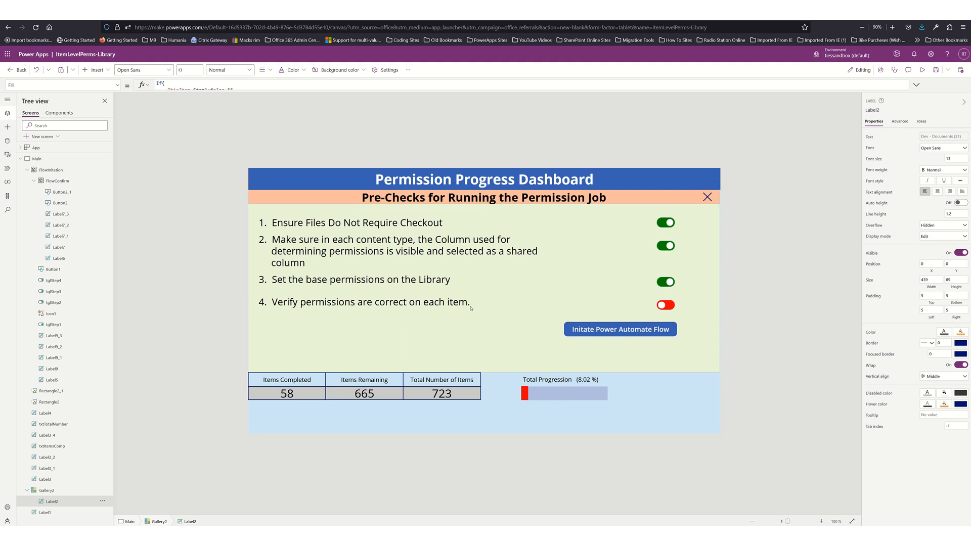
left_click(669, 305, "alt")
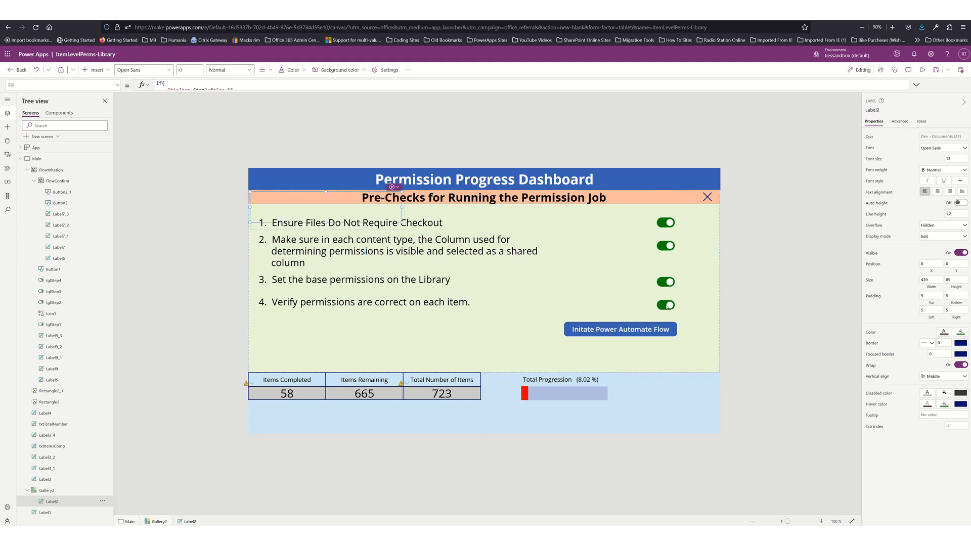
Step: Append Set(varShowFlowInit,false); after the Patch call in the step 4 toggle's OnCheck formula
left_click(669, 305)
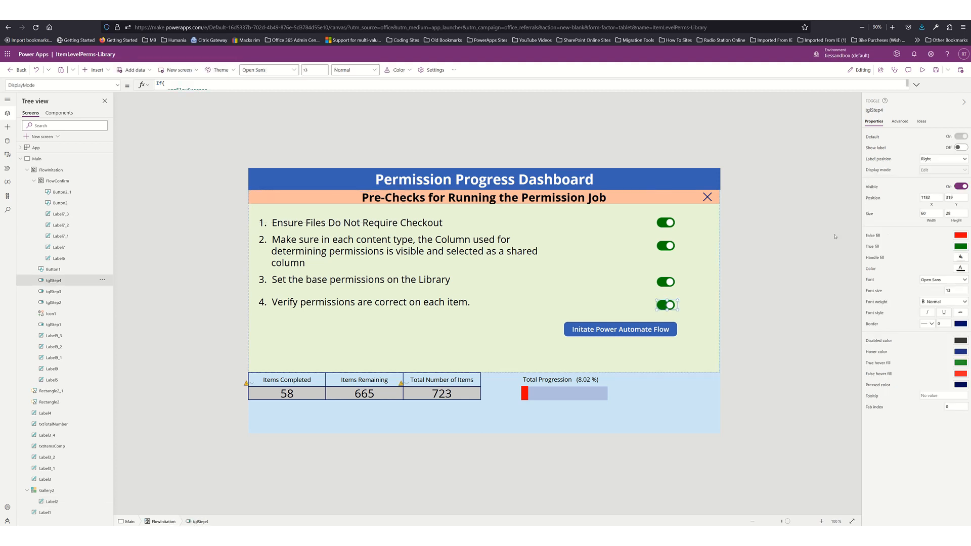
left_click(900, 122)
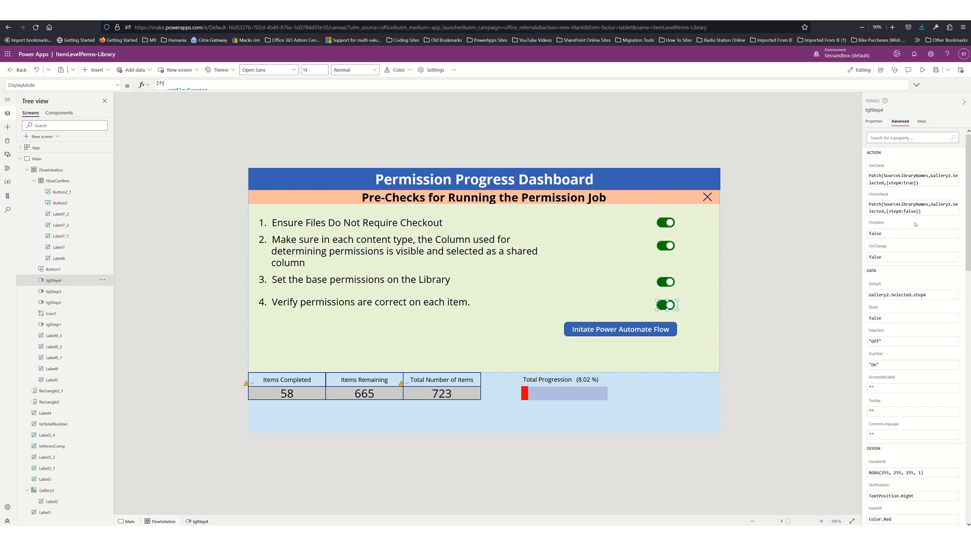
left_click(923, 182)
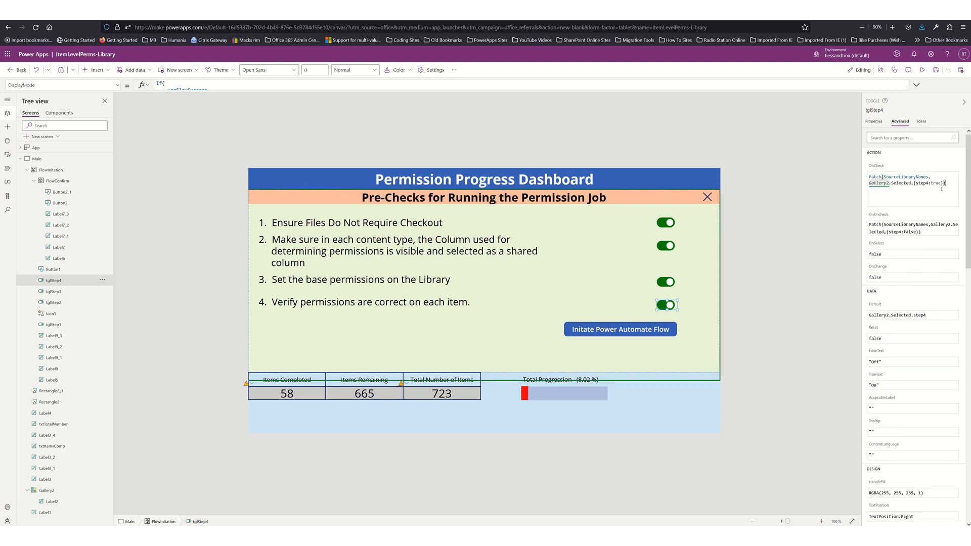
type(";Set(show")
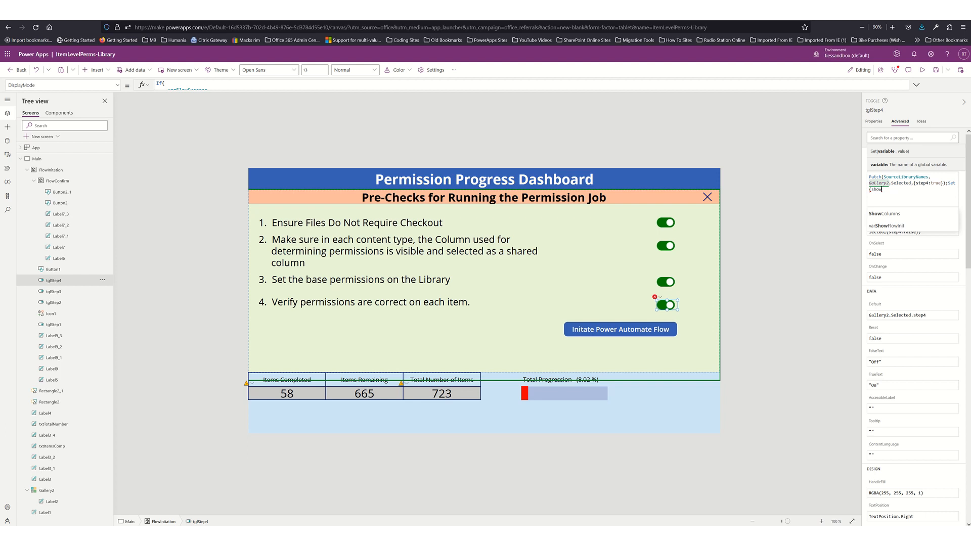
key("Down")
key("Down")
key("Return")
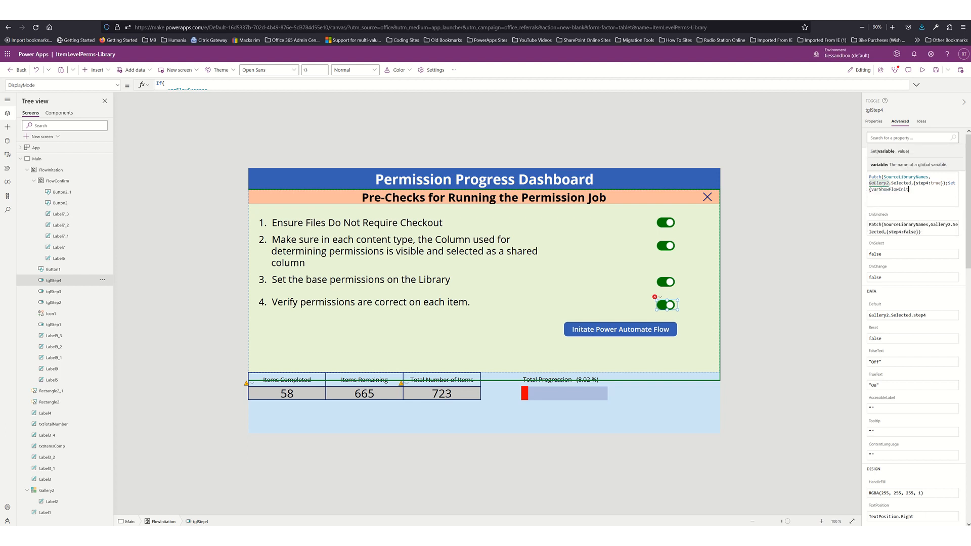
type(",false)")
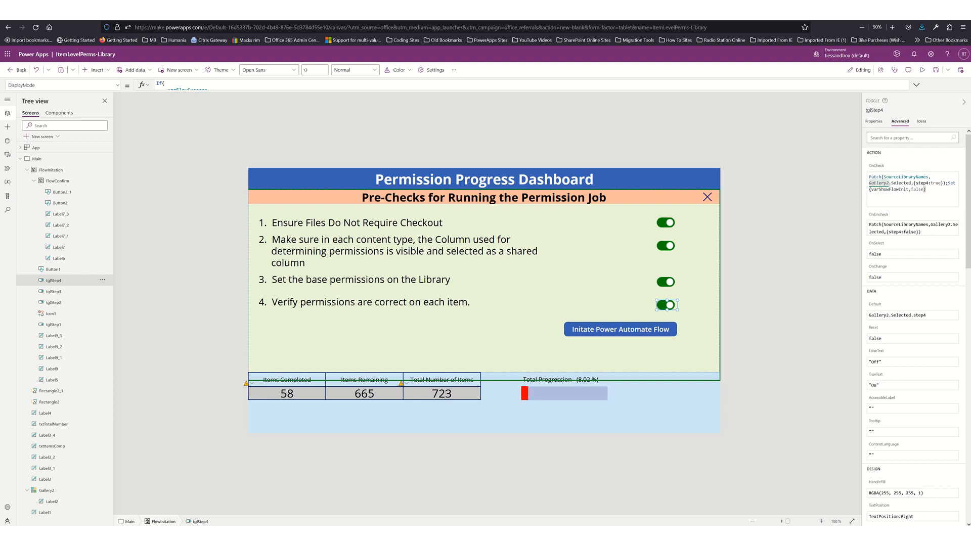
type(";")
Step: Test the step 4 toggle by switching it off and on again, and reopen the pre-checks for Dev - Documents
key("alt")
left_click(666, 305, "alt")
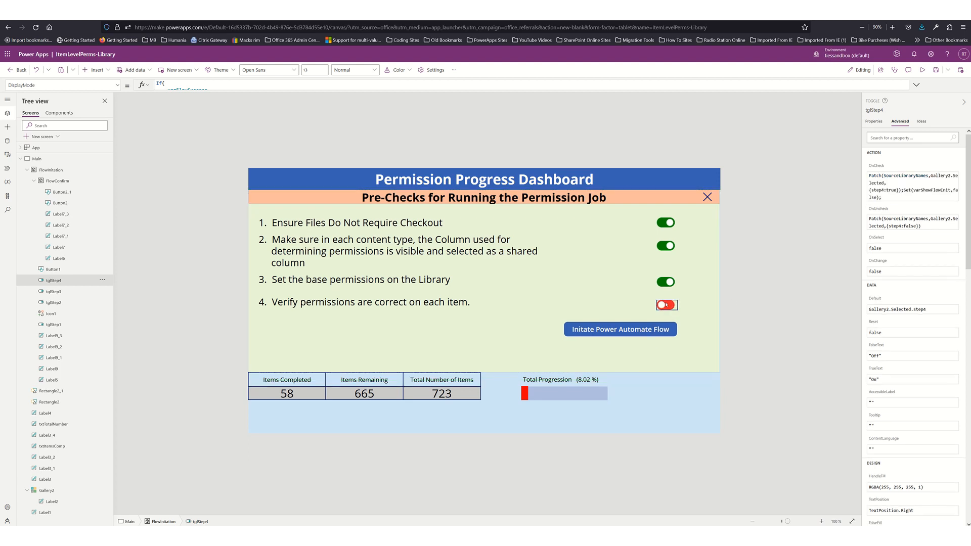
left_click(665, 305, "alt")
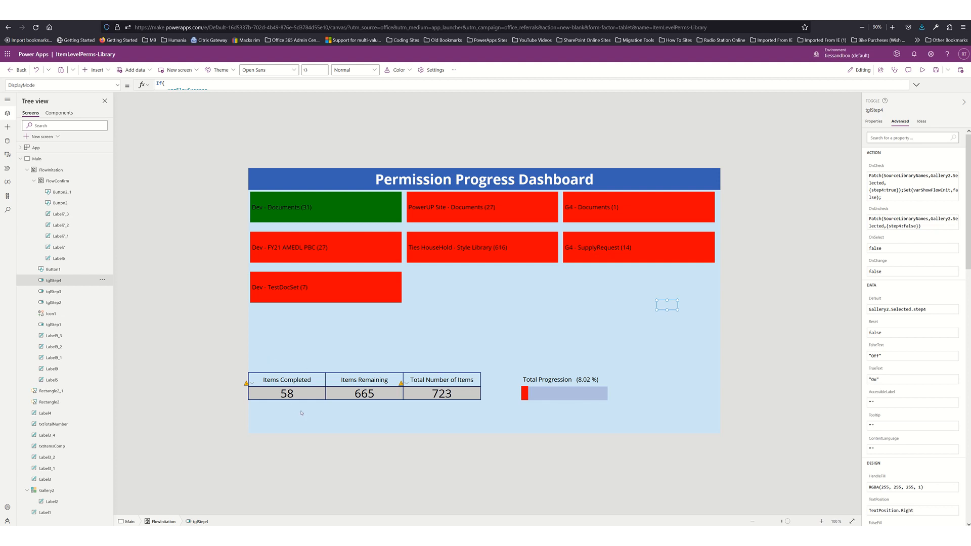
left_click(326, 207)
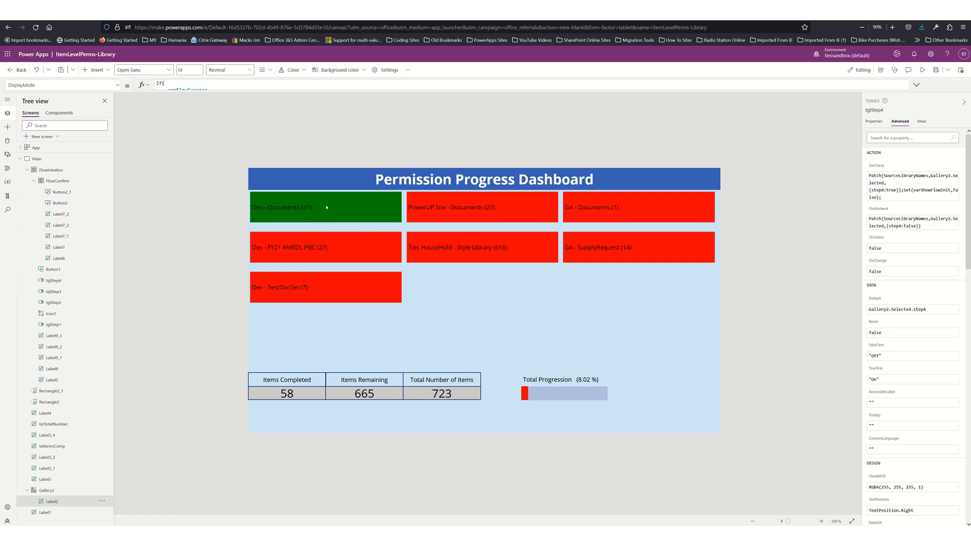
left_click(326, 207, "alt")
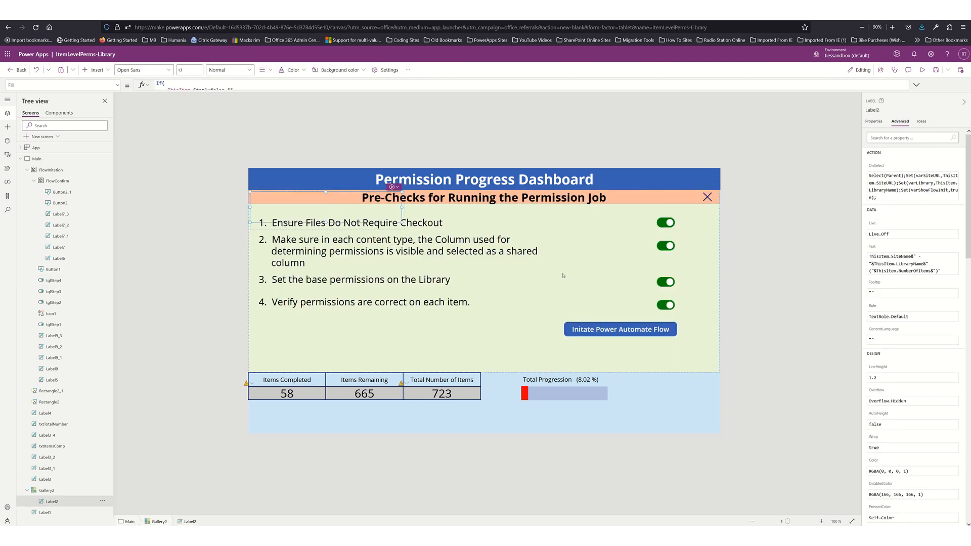
Step: Break the Patch call in the step 4 toggle's OnCheck formula onto separate lines, leaving an empty line after step4:true
left_click(662, 306)
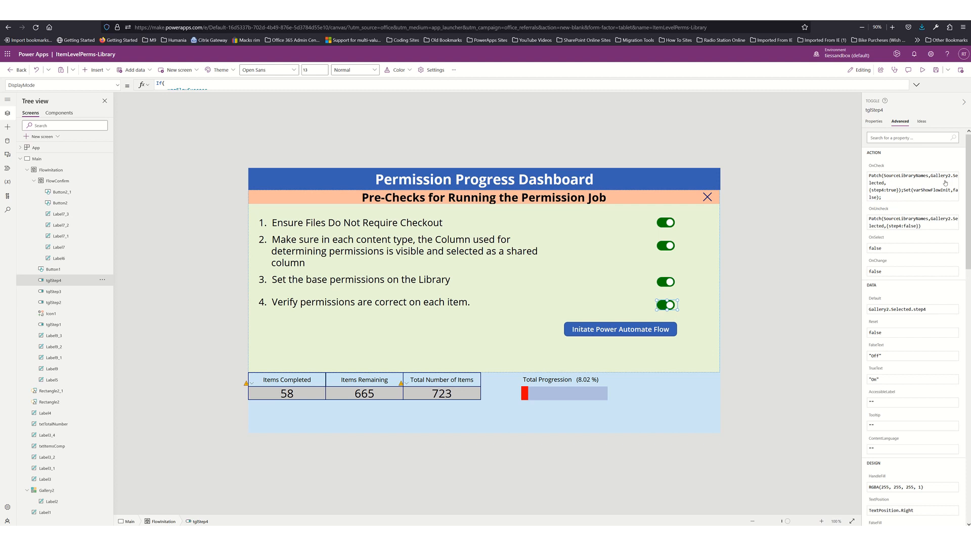
left_click(878, 167)
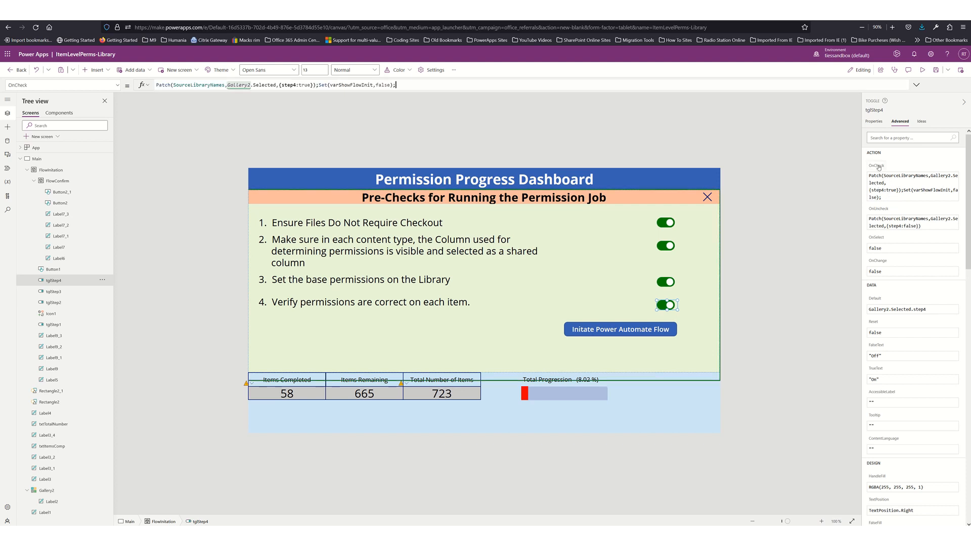
left_click(489, 90)
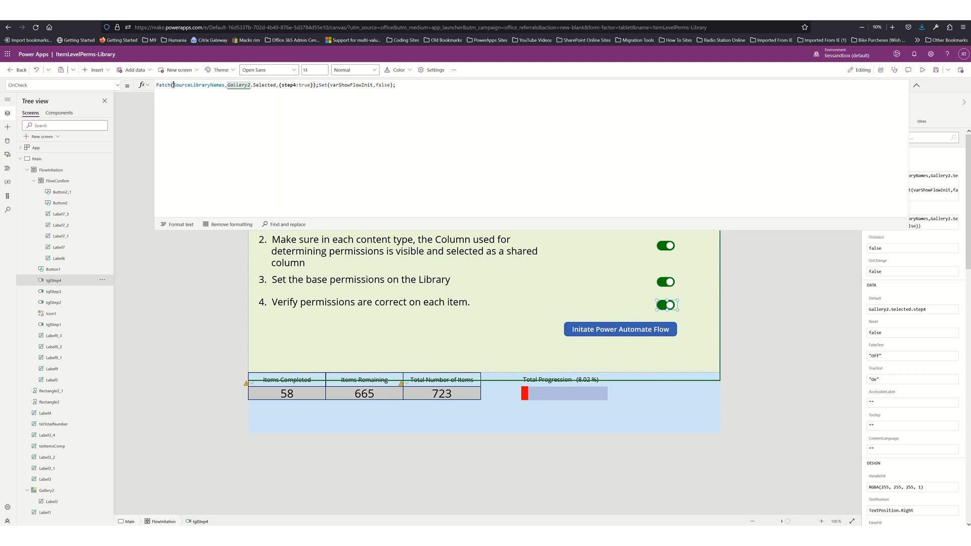
key("shift+Return")
key("Right")
key("Right")
key("Right")
key("Right")
key("Right")
key("Right")
key("Right")
key("Right")
key("Right")
key("Right")
key("Right")
key("Right")
key("Right")
key("Right")
key("Right")
key("Right")
key("Right")
key("Right")
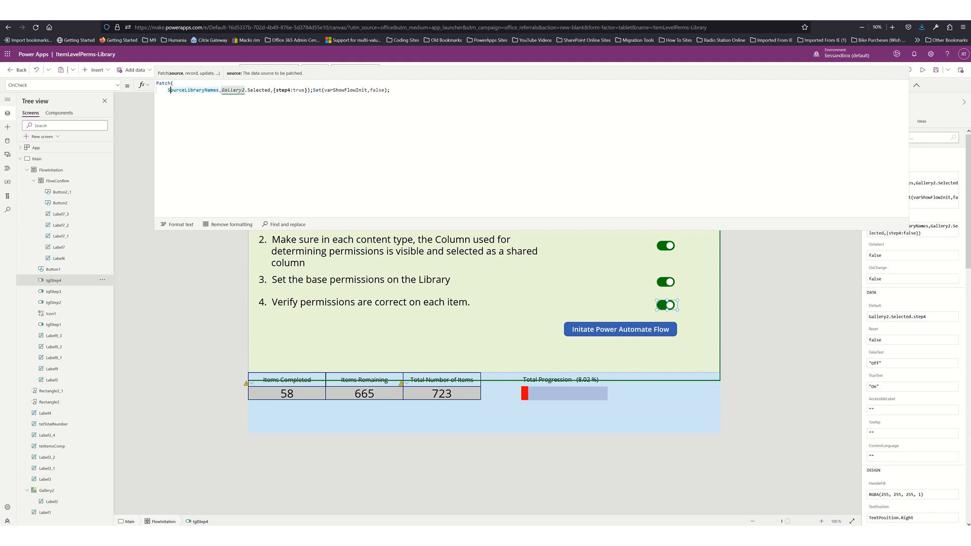
key("Right")
key("shift+Return")
key("Tab")
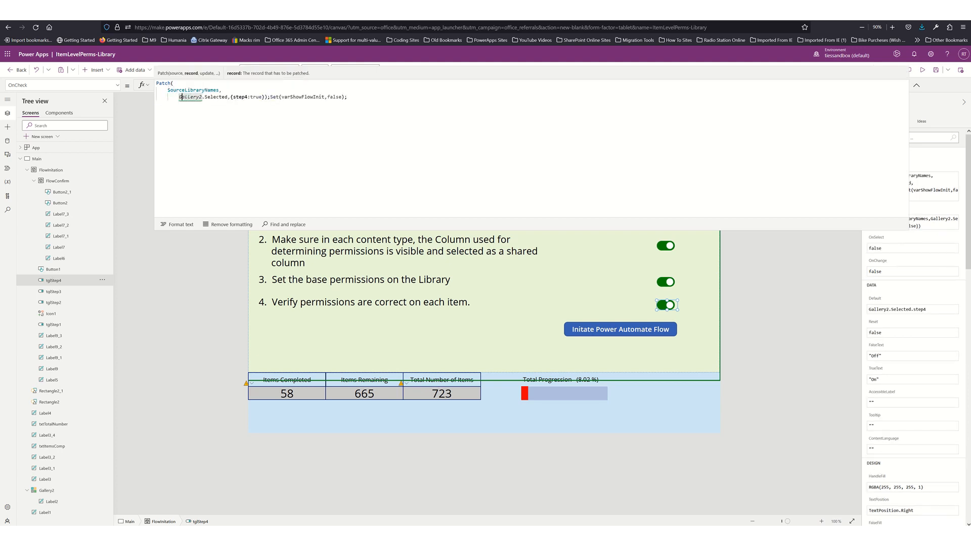
key("Right")
key("Right")
key("Right")
key("Right")
key("Right")
key("Right")
key("Right")
key("Right")
key("Right")
key("Right")
key("Right")
key("Right")
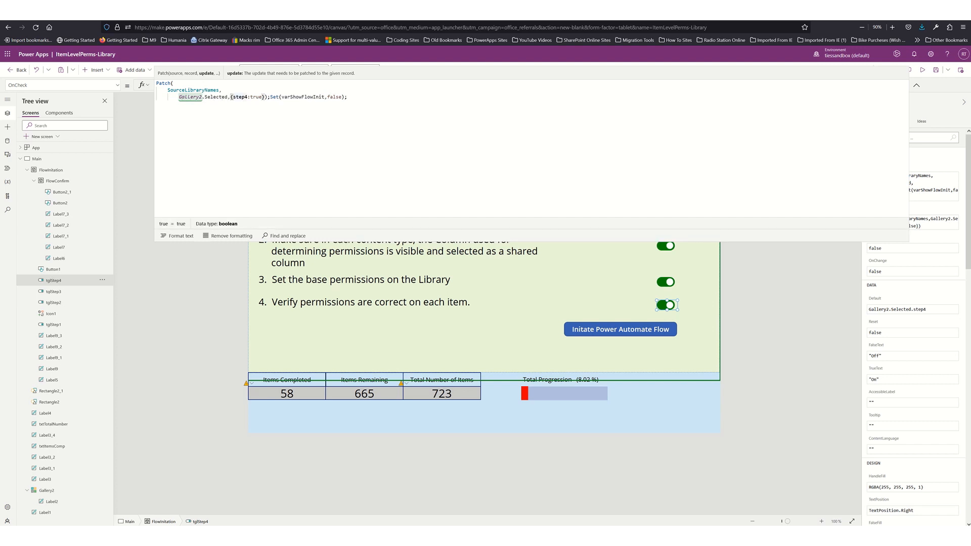
key("shift+Return")
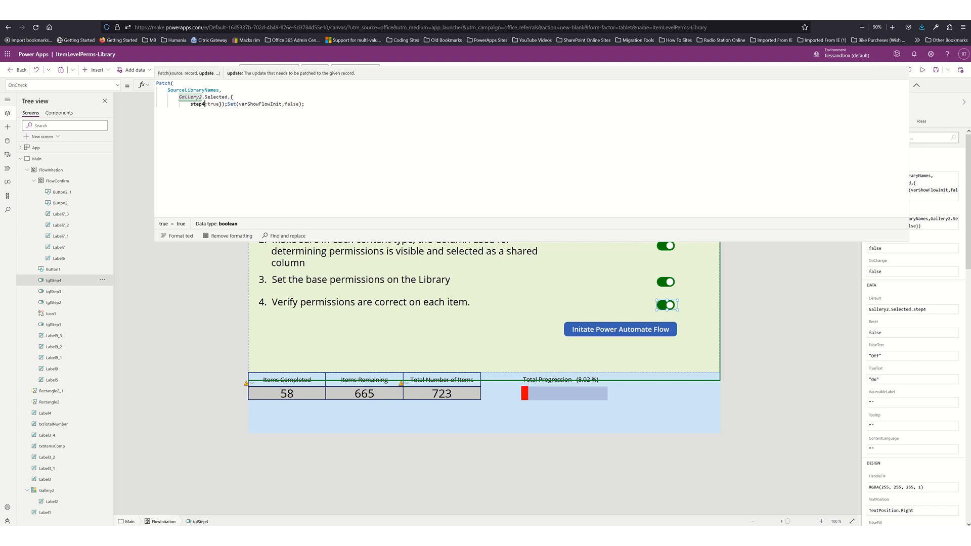
key("Right")
key("Right")
key("Right")
key("shift+Return")
key("shift+Return")
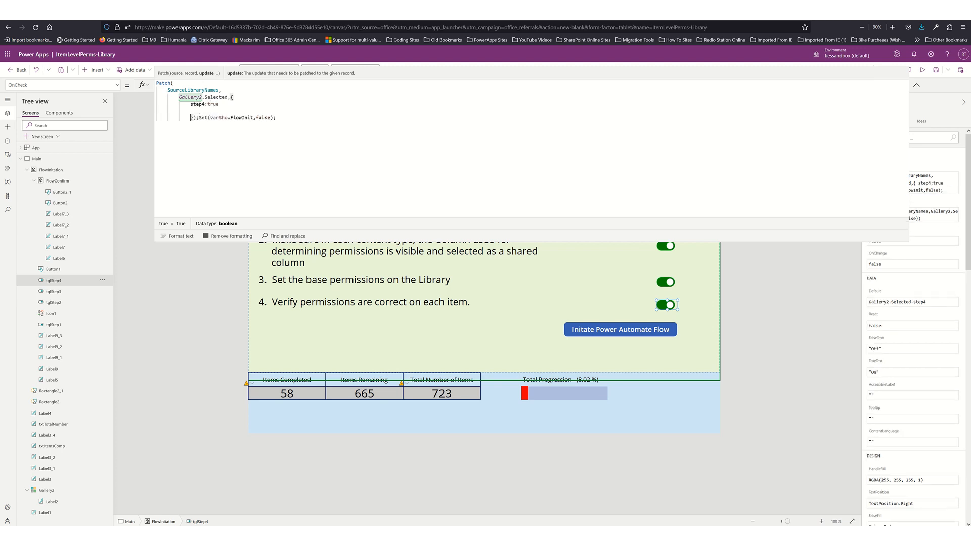
Step: Add an itemsCompleted field after step4:true, in the Patch record of the step 4 toggle's OnCheck formula
key("Up")
type("item")
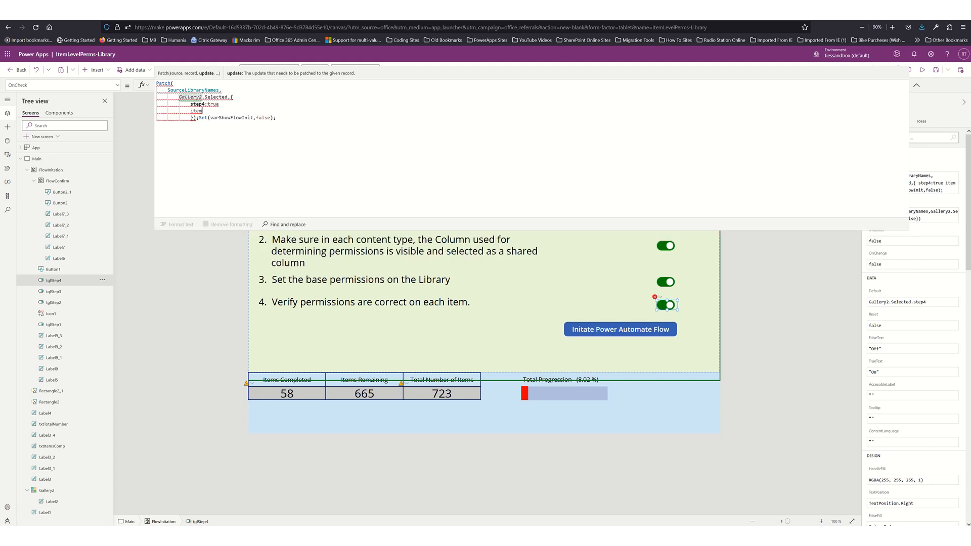
key("Right")
key("Right")
key("Right")
key("Right")
key("Right")
type(",")
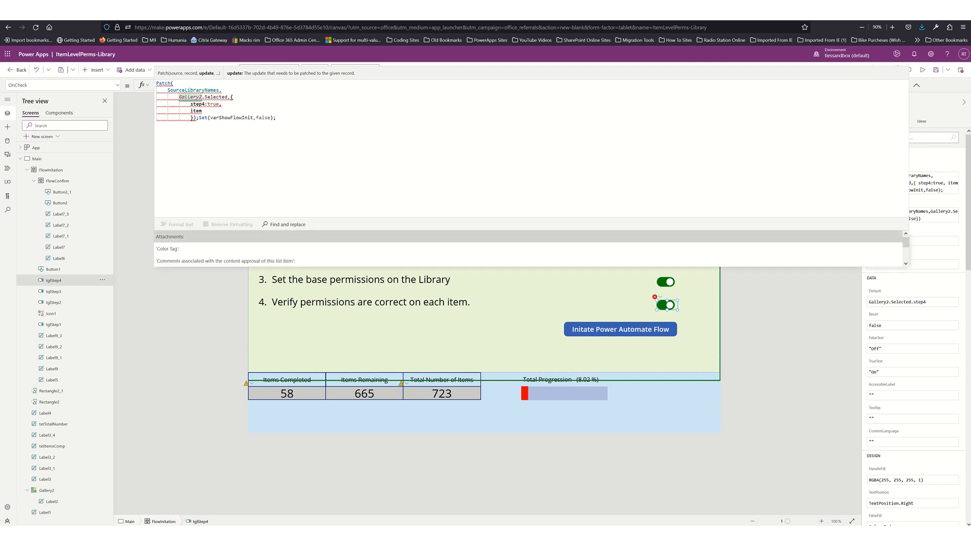
left_click(202, 111)
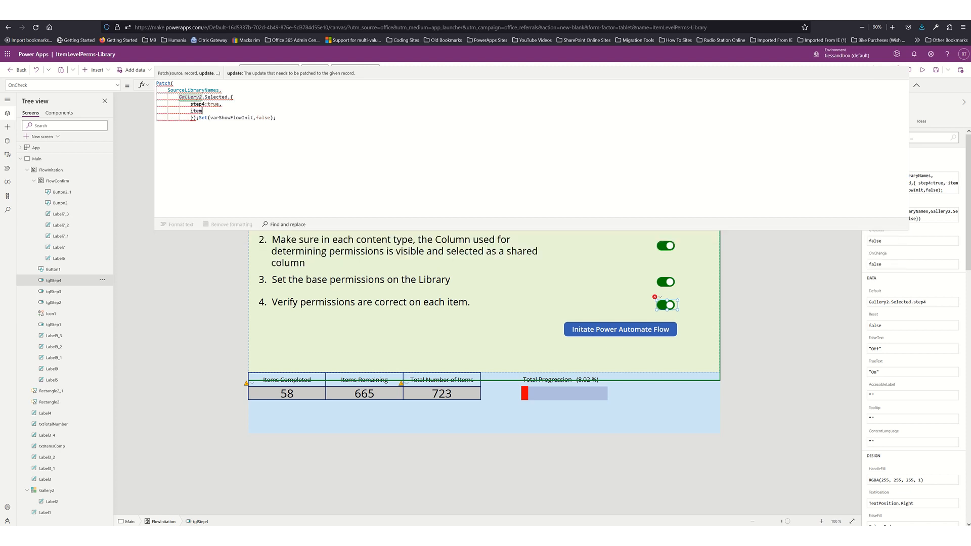
key("BackSpace")
type("m")
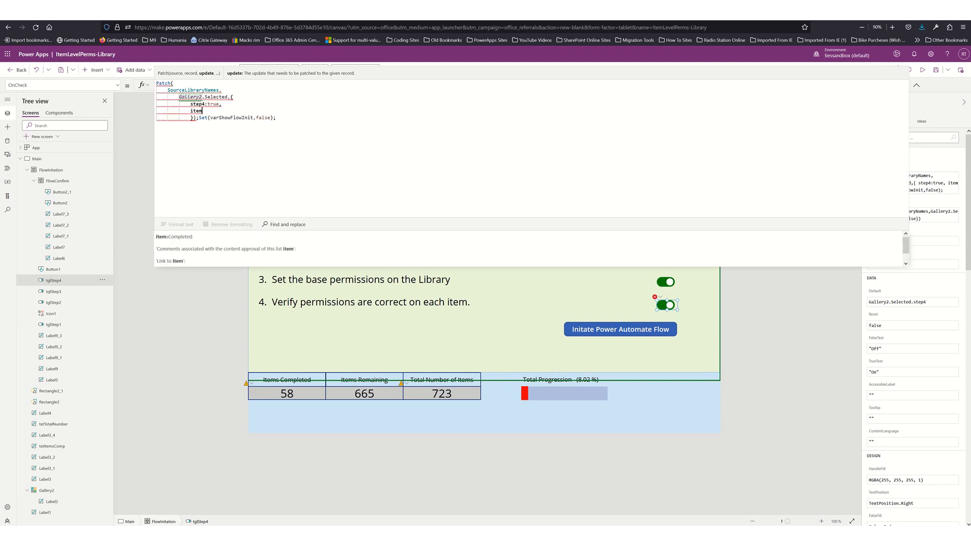
key("Tab")
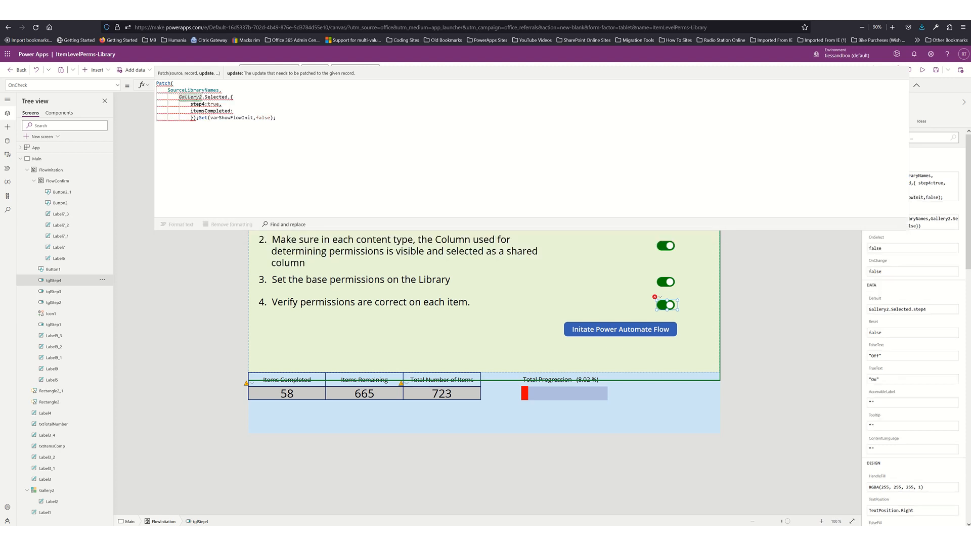
Step: Set itemsCompleted to Gallery2.Selected.NumberOfItems in the OnCheck Patch record
type(":")
type("galler")
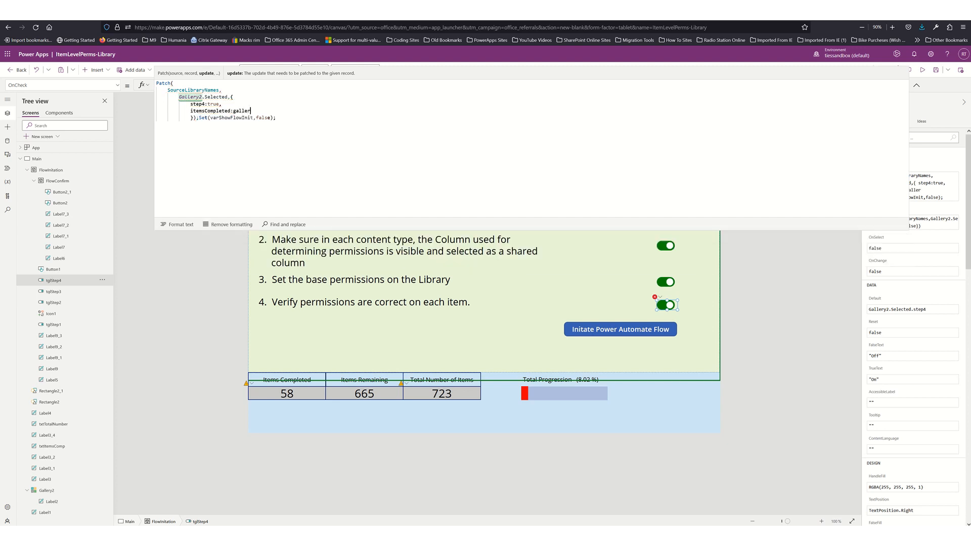
type("y2.selected.")
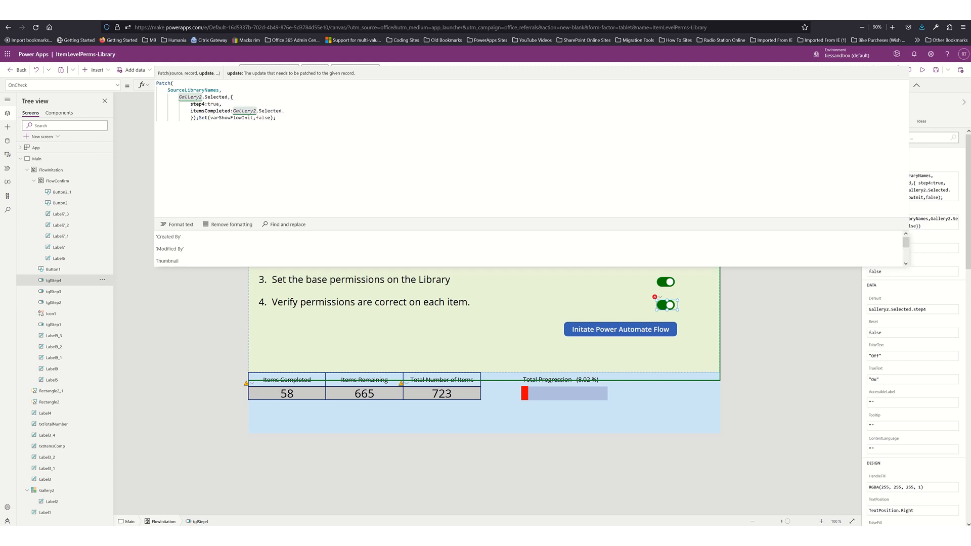
type("tot")
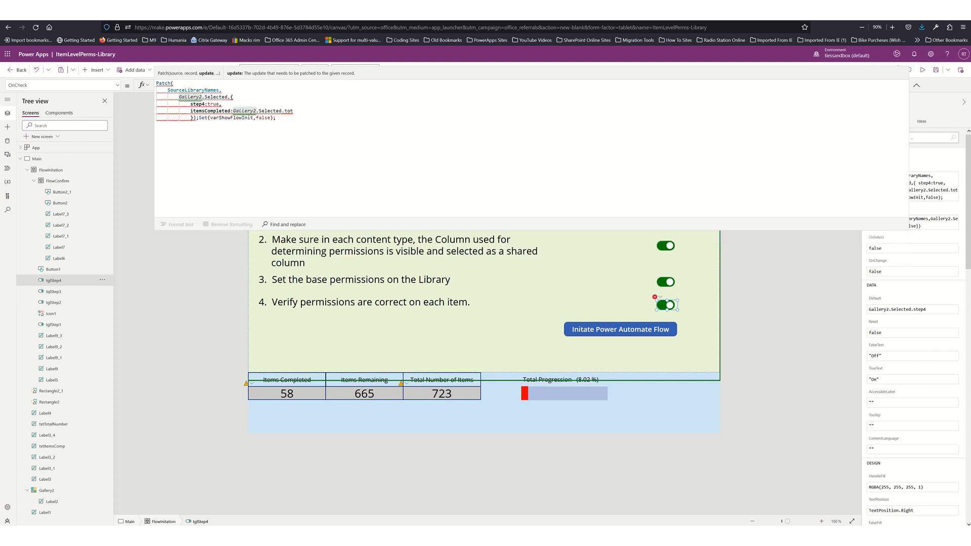
key("BackSpace")
key("BackSpace")
key("BackSpace")
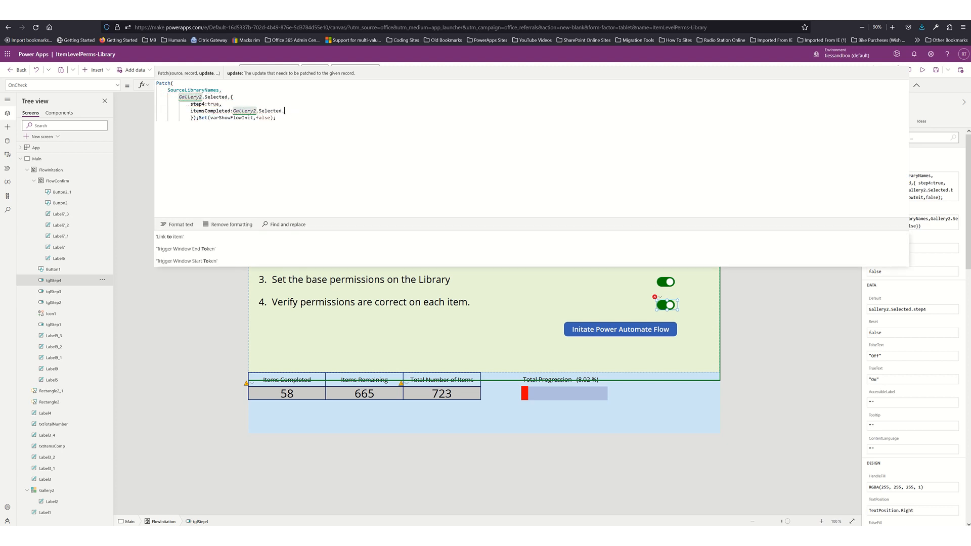
type("numberOfItems")
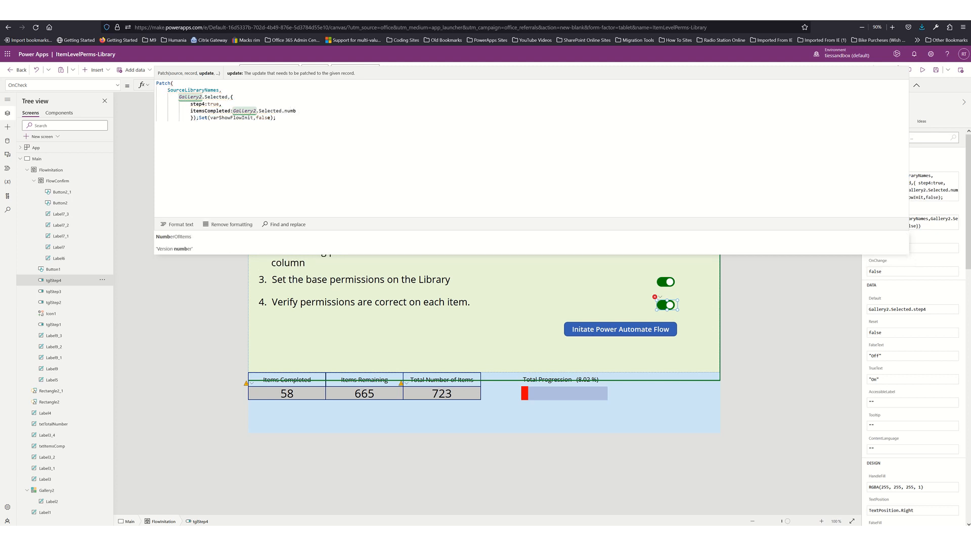
key("Down")
key("Return")
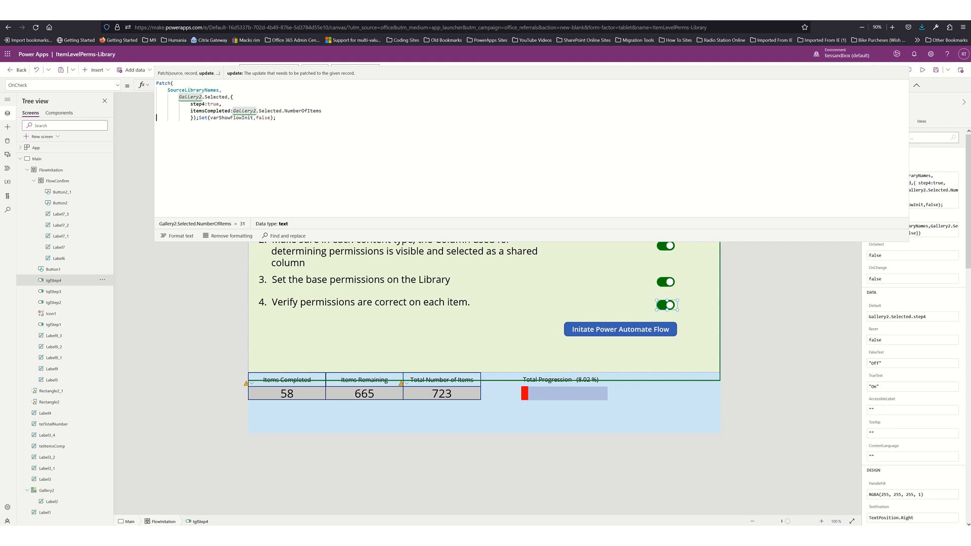
Step: Put the Patch call's closing parenthesis and Set(varShowFlowInit,false); on separate lines with a blank line between, and collapse the formula editor
key("Right")
key("Right")
key("Right")
key("Right")
key("Right")
key("Return")
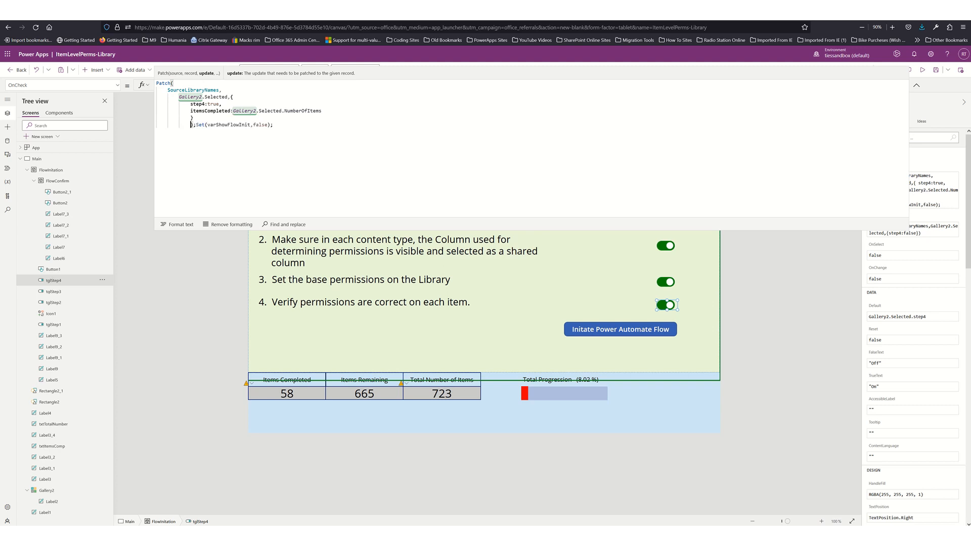
key("BackSpace")
key("BackSpace")
key("BackSpace")
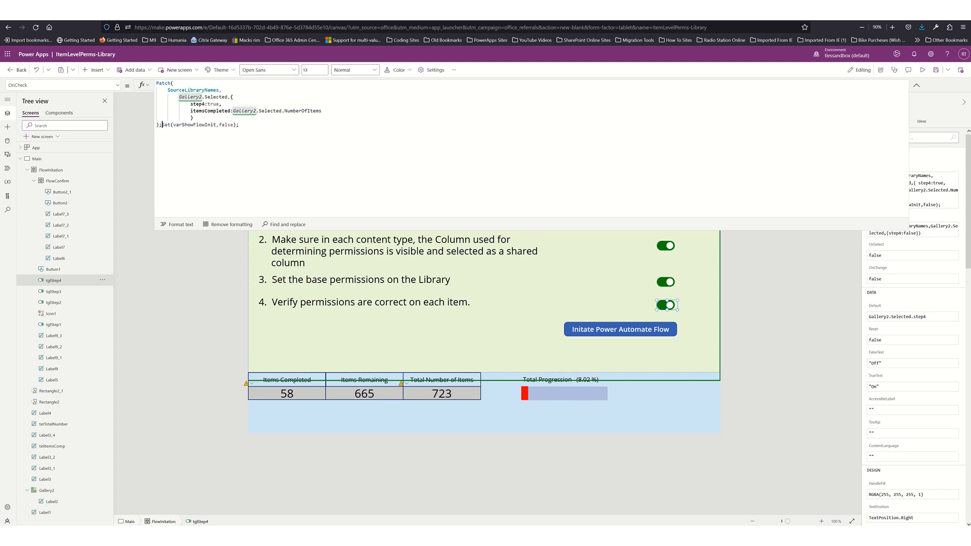
key("Return")
key("Return")
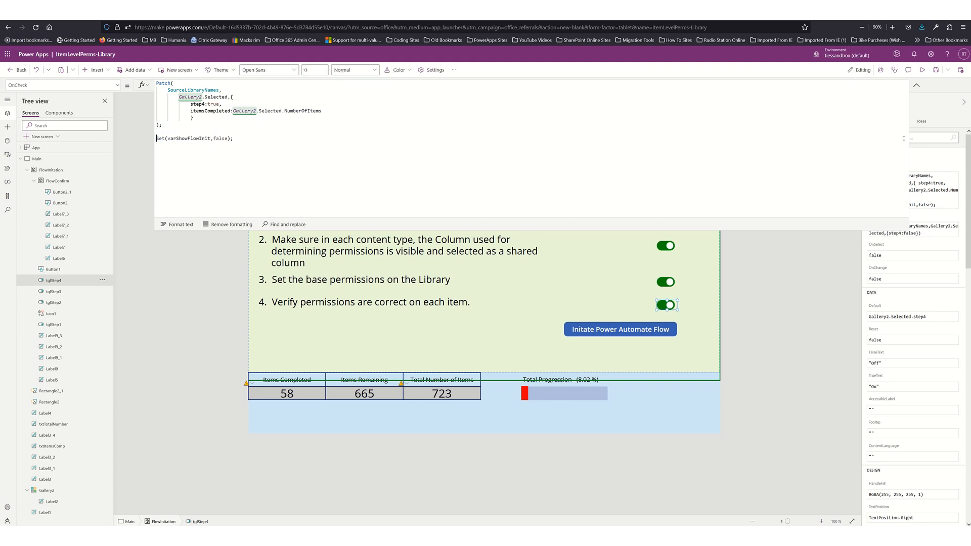
left_click(916, 85)
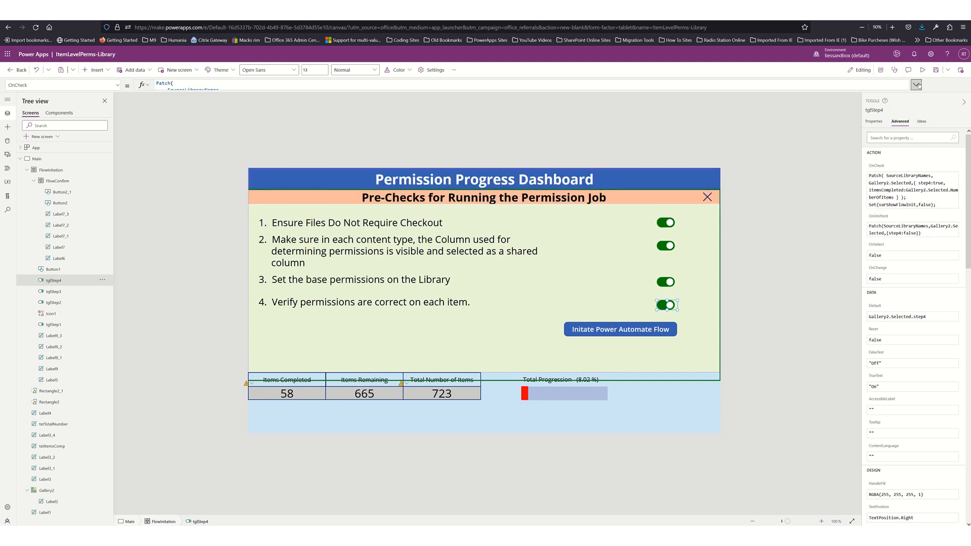
Step: Expand the step 4 toggle's OnUncheck formula and put SourceLibraryNames and Gallery2.Selected on separate lines of the Patch call
left_click(880, 219)
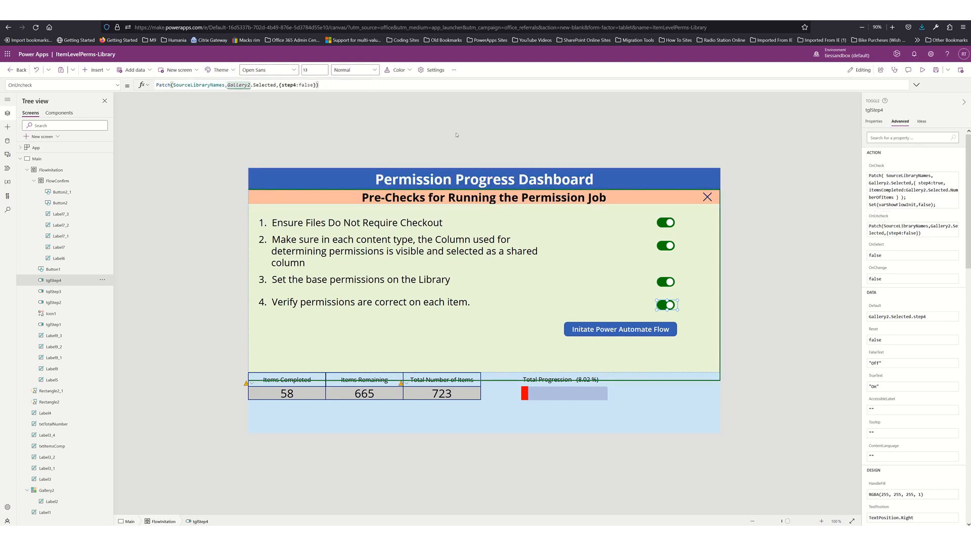
left_click_drag(443, 92, 438, 160)
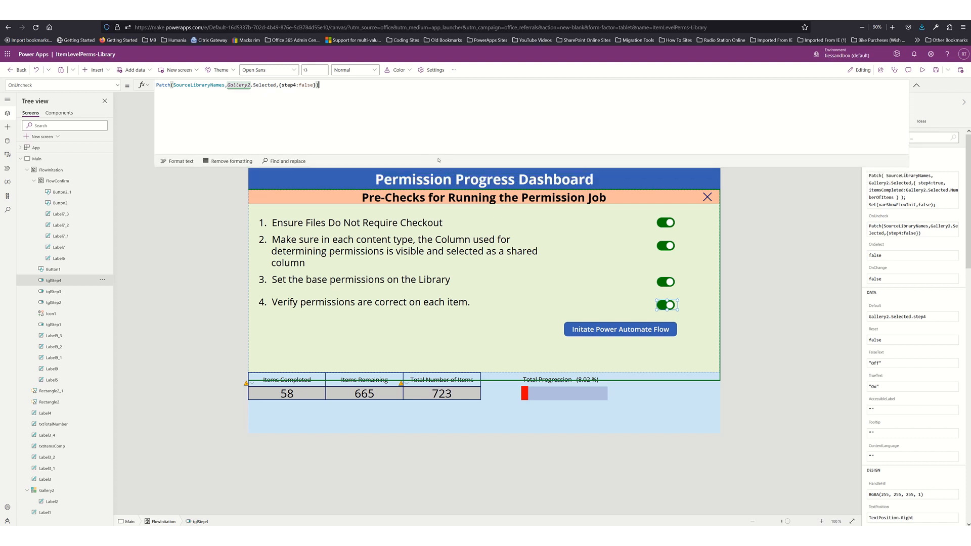
left_click(222, 104)
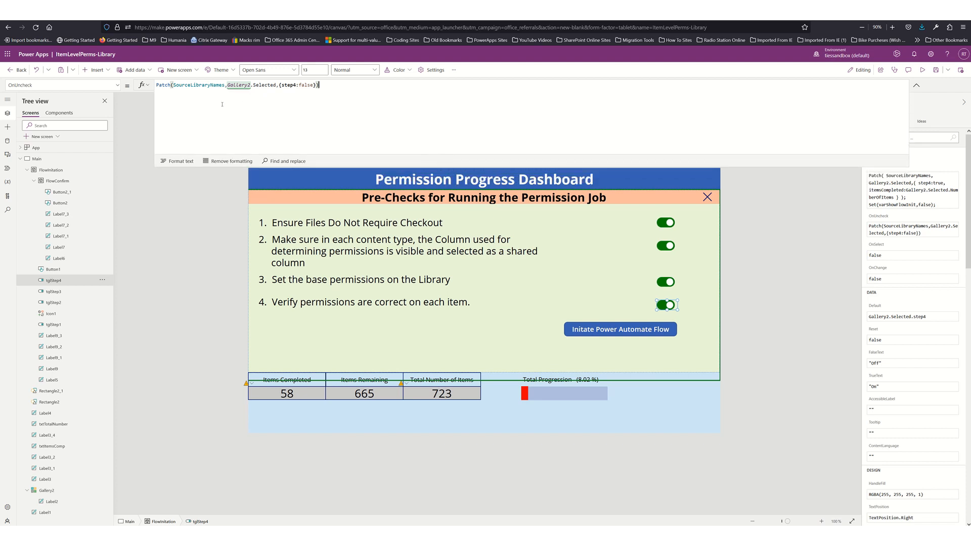
left_click(174, 85)
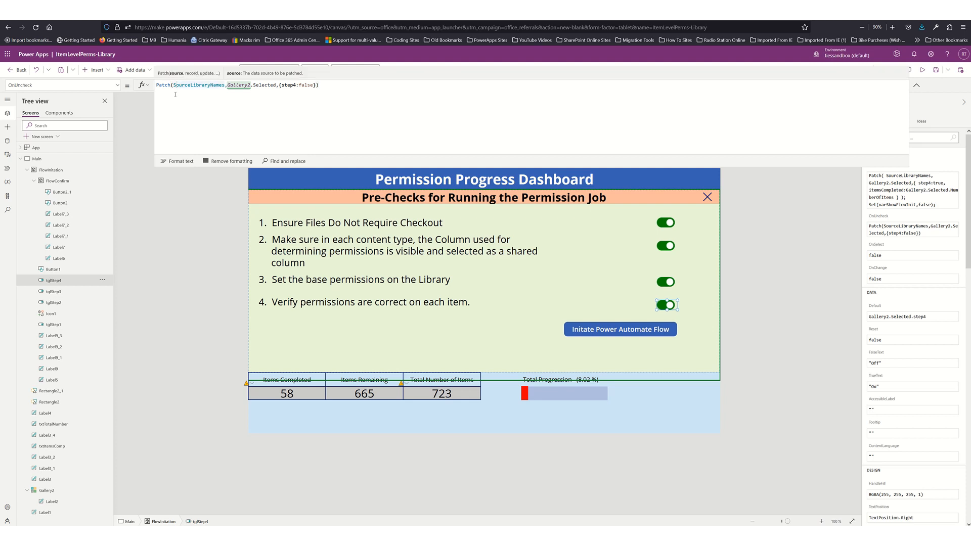
key("shift+Return")
key("Right")
key("Right")
key("Right")
key("Right")
key("Right")
key("Right")
key("Right")
key("Right")
key("Right")
key("Right")
key("Right")
key("Right")
key("Right")
key("Right")
key("Right")
key("Right")
key("Right")
key("Right")
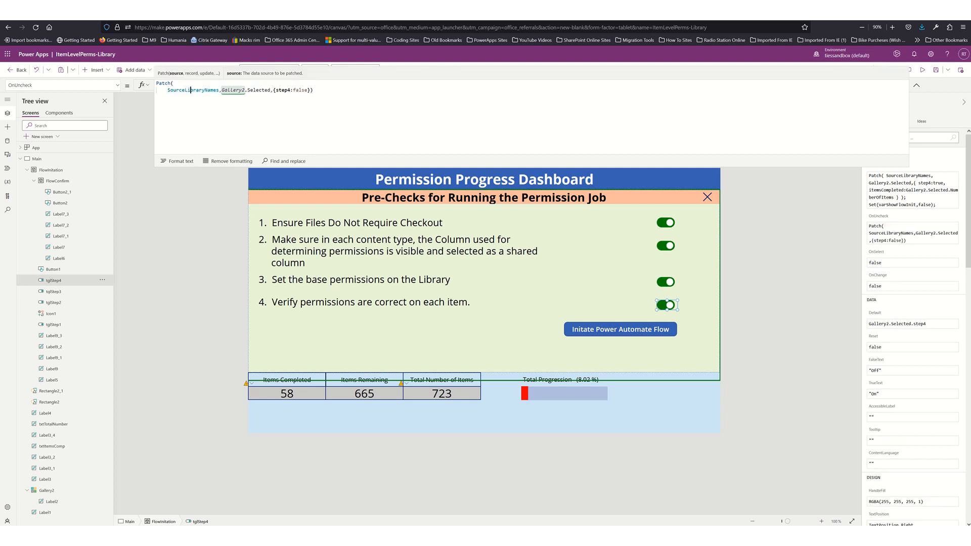
key("shift+Return")
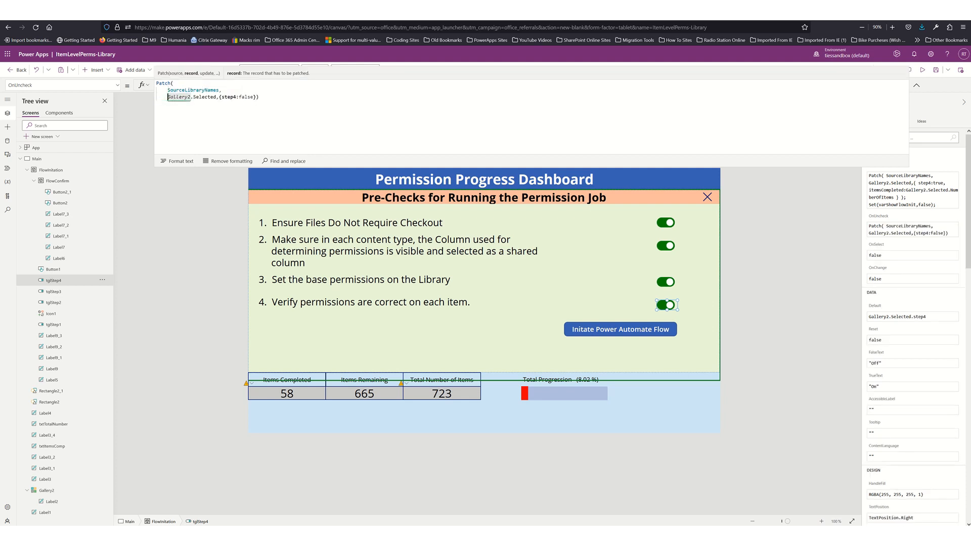
Step: Indent Gallery2.Selected in the OnUncheck Patch call and put step4:false on its own line, followed by an empty line
key("Tab")
key("Right")
key("Right")
key("Right")
key("Right")
key("Right")
key("Right")
key("Right")
key("Right")
key("Right")
key("Right")
key("Right")
key("Right")
key("Right")
key("Right")
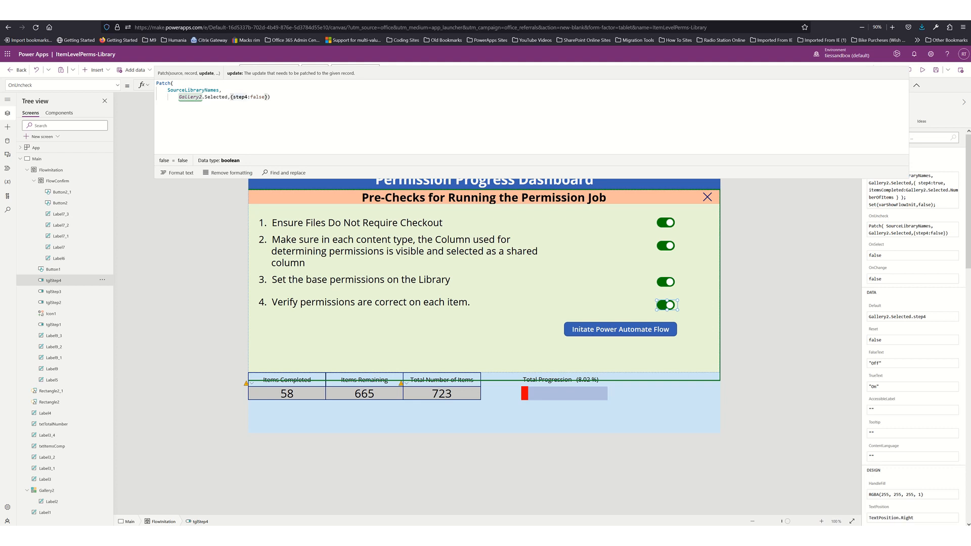
key("shift+Return")
key("Tab")
key("Right")
key("shift+Return")
key("shift+Return")
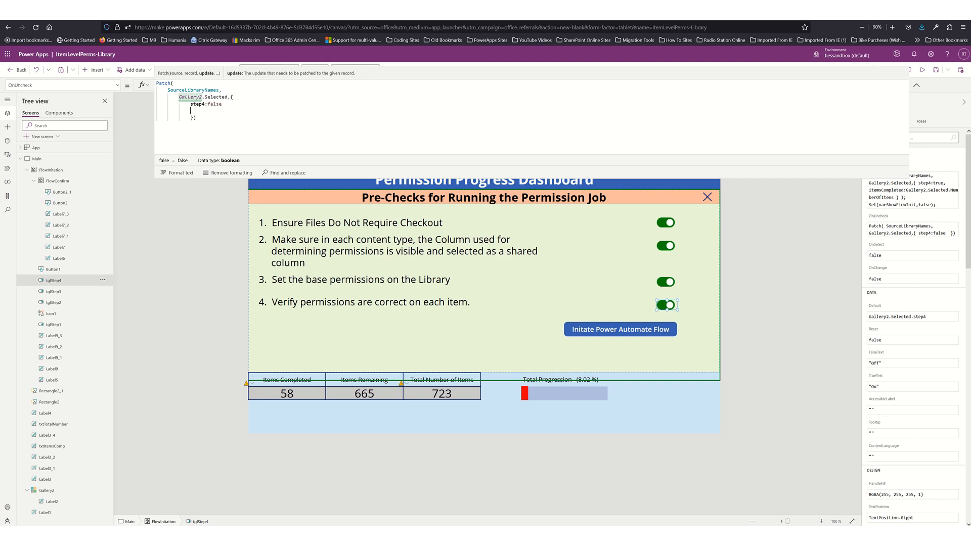
type("ite")
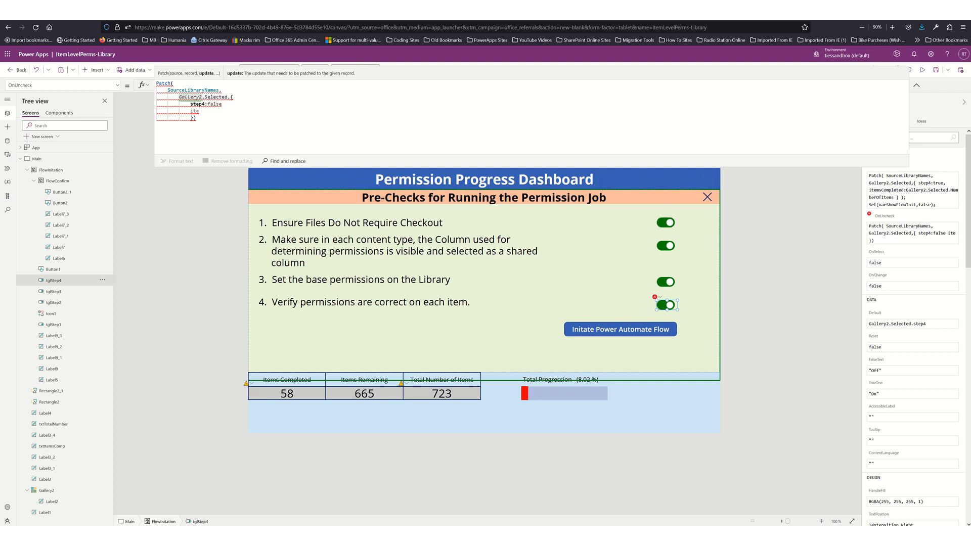
key("BackSpace")
key("BackSpace")
key("BackSpace")
key("BackSpace")
key("BackSpace")
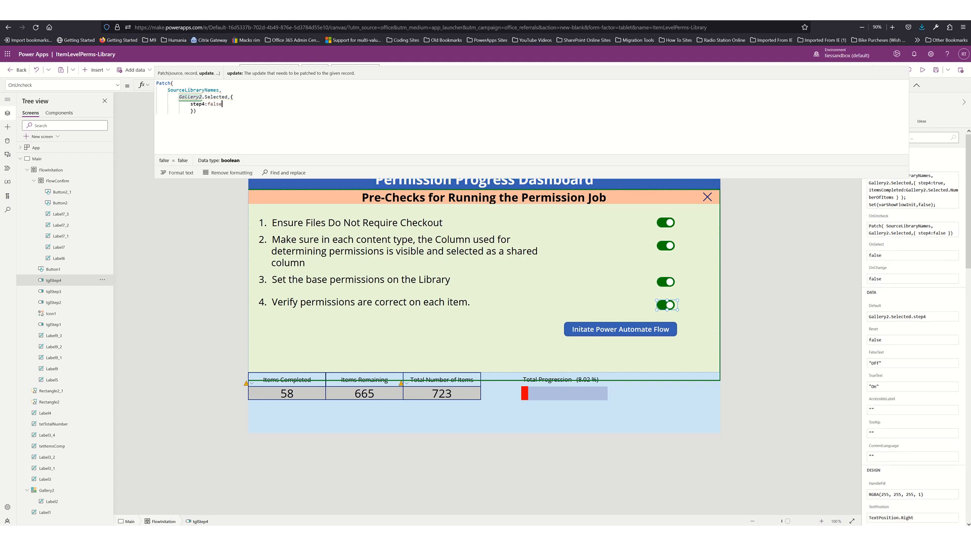
Step: Add a comma after step4:false and insert itemsCompleted:"0" on a new line of the OnUncheck Patch record
type(",")
key("Return")
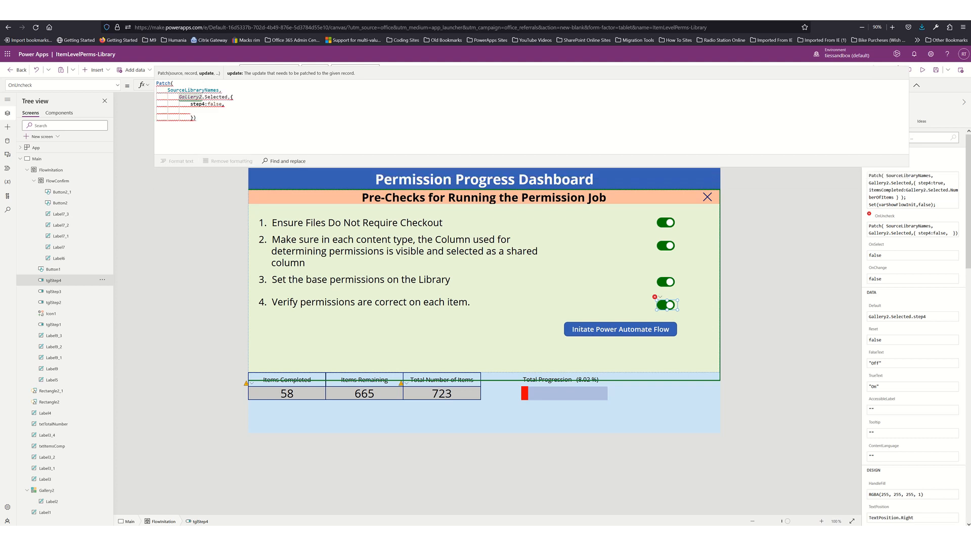
type("item")
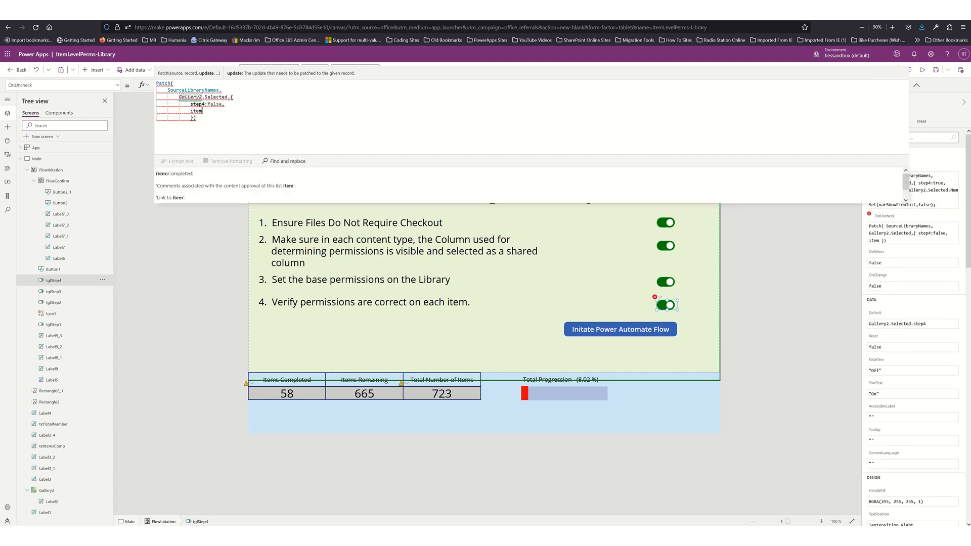
key("Tab")
type(":")
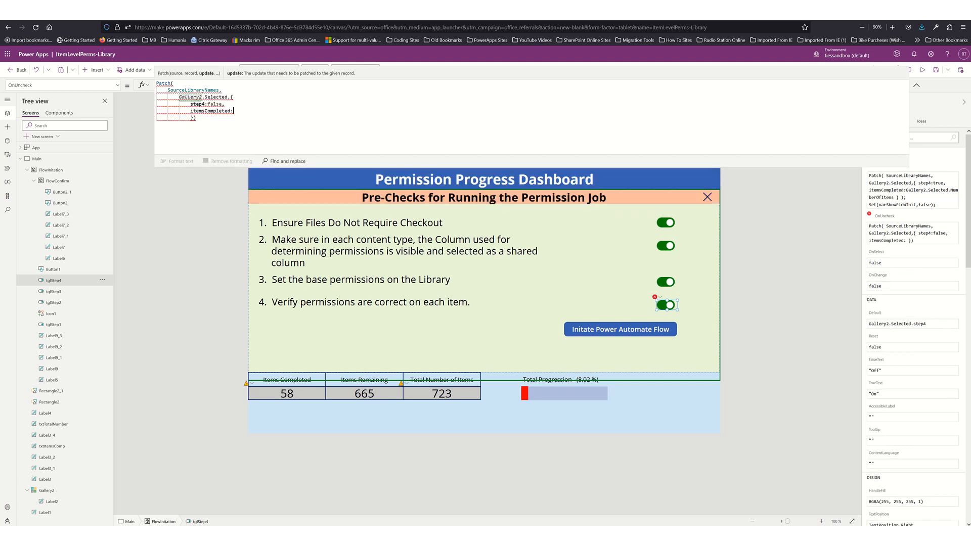
type("\"0\"")
Step: Move the OnUncheck Patch call's closing parenthesis to its own unindented line and end it with a semicolon
key("Right")
key("Right")
key("Right")
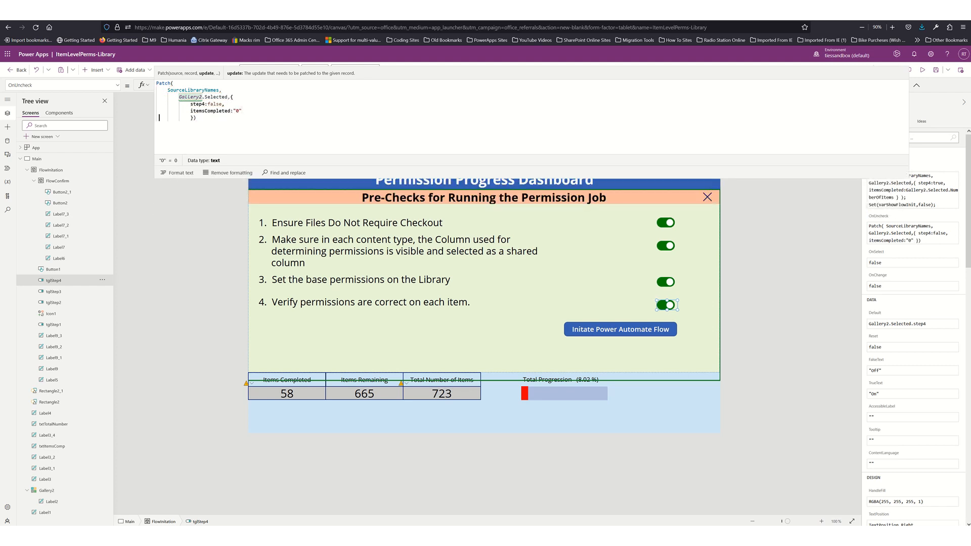
key("Right")
key("Right")
key("Right")
key("Return")
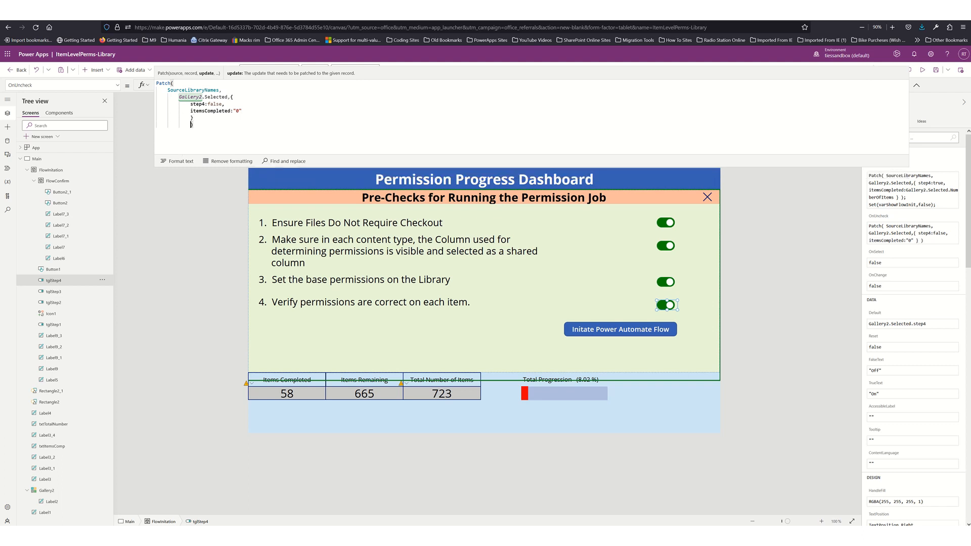
key("BackSpace")
key("BackSpace")
key("BackSpace")
key("Right")
type(";")
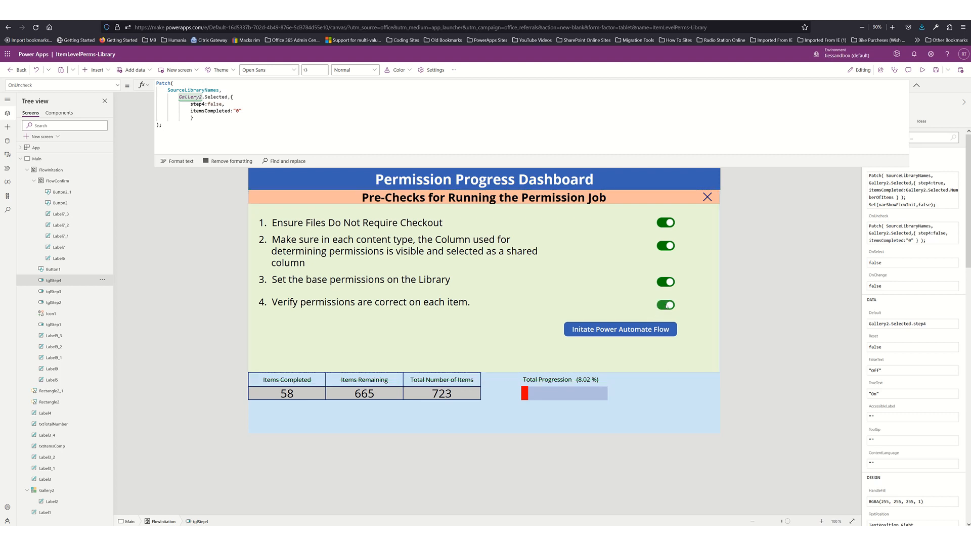
Step: Test the step 4 toggle by switching it off and on, and select the Dev - Documents label with the formula editor collapsed
left_click(666, 305)
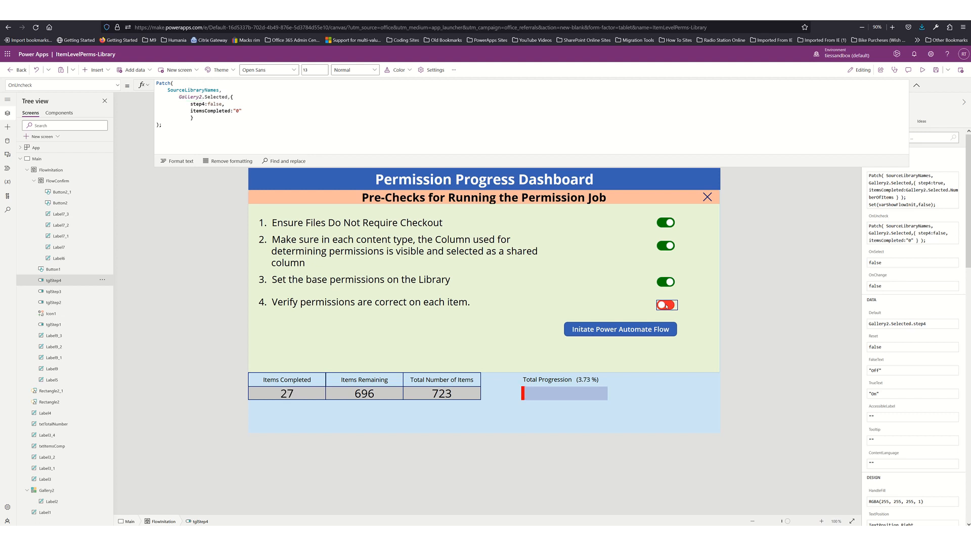
left_click(666, 306)
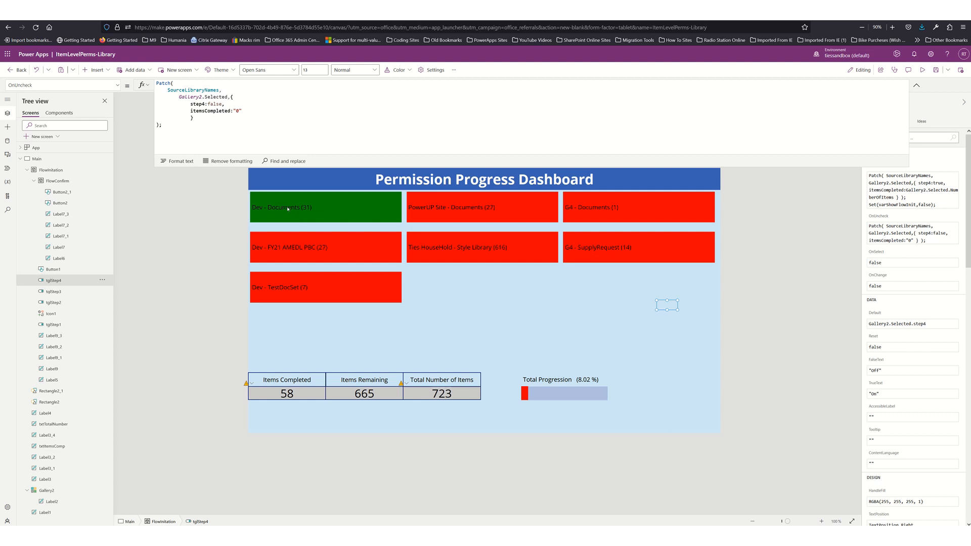
left_click(328, 212)
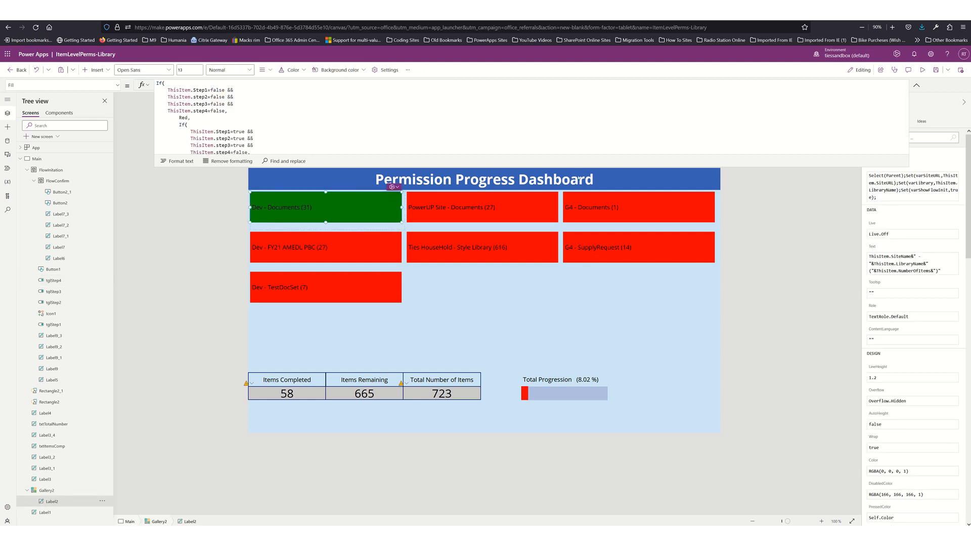
left_click(916, 86)
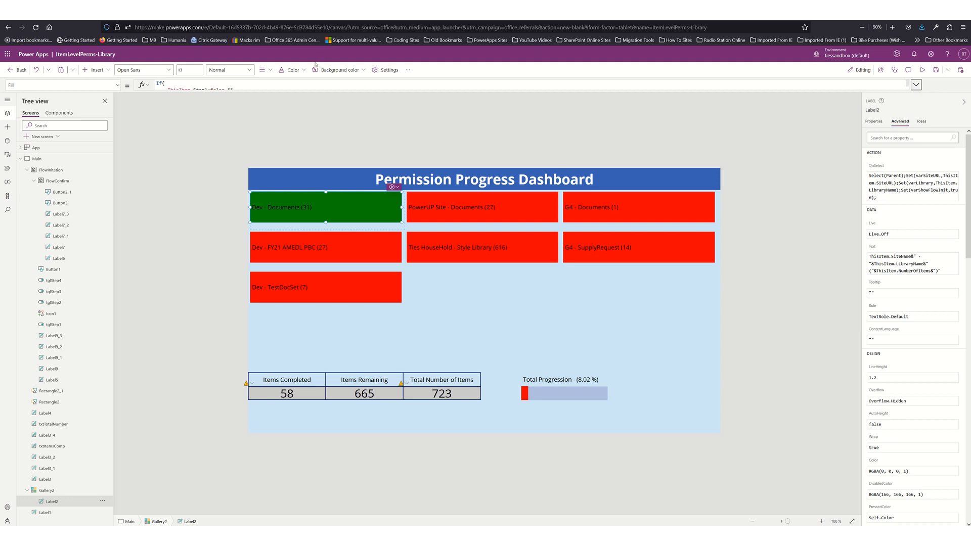
Step: Set the text colour of the gallery's library labels to white and select the gallery
left_click(292, 70)
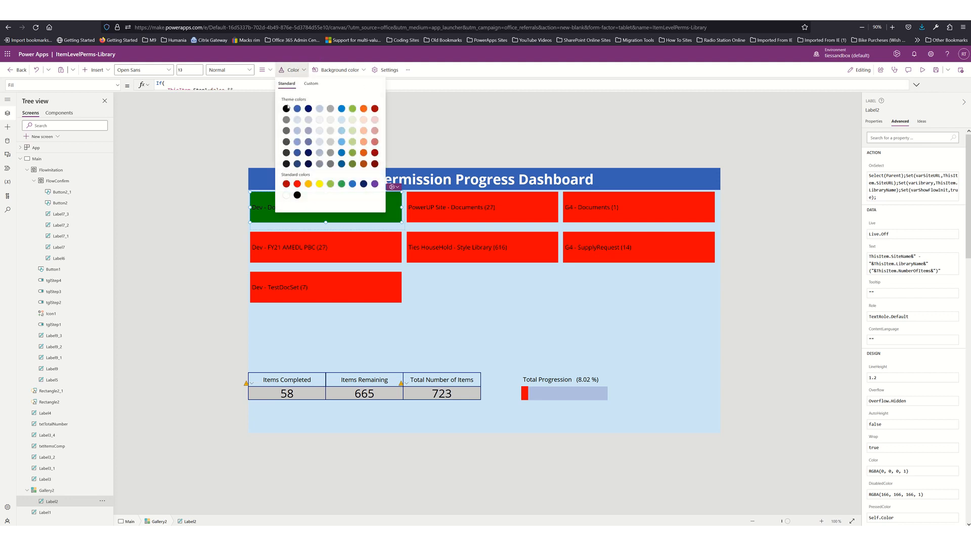
left_click(286, 196)
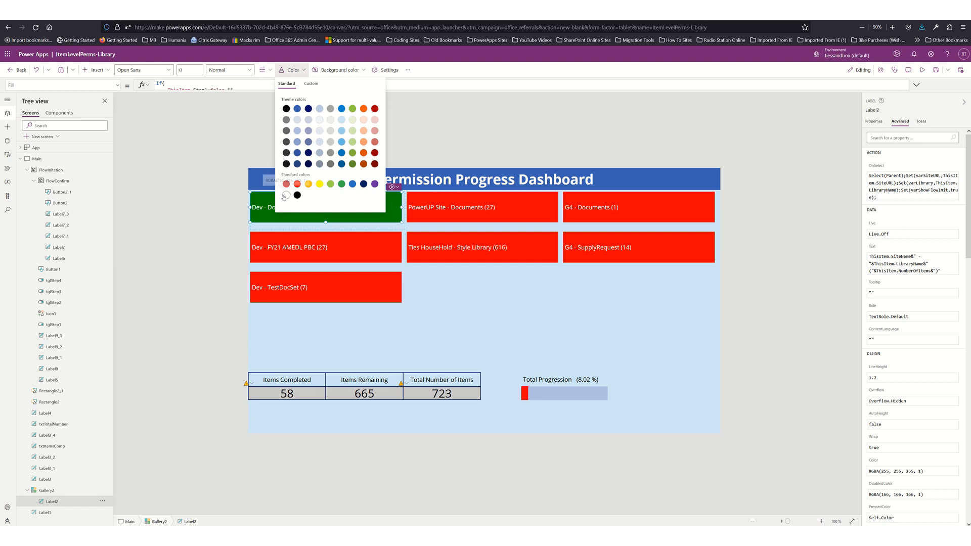
left_click(499, 343)
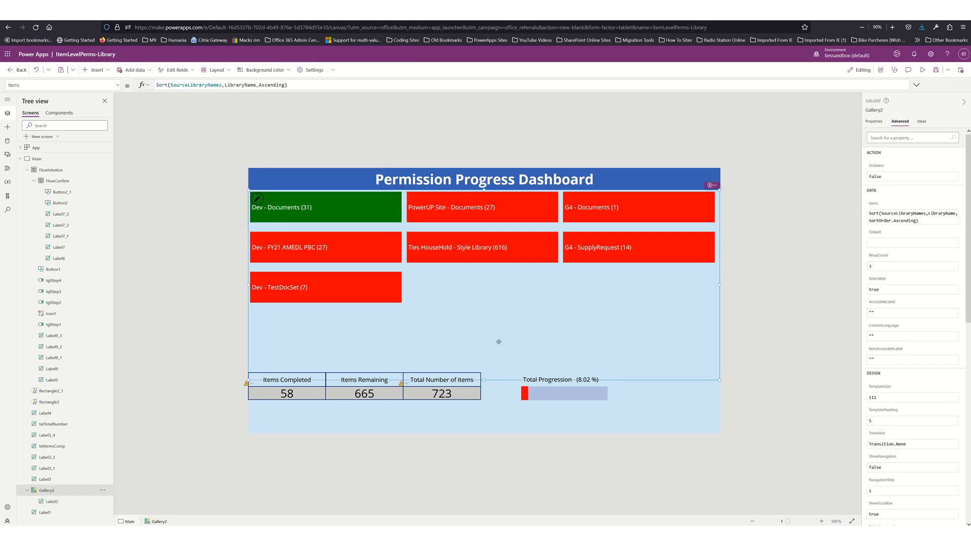
Step: Test the Dev - Documents library by opening its pre-checks, switching step 4 off and closing the pre-checks
key("alt")
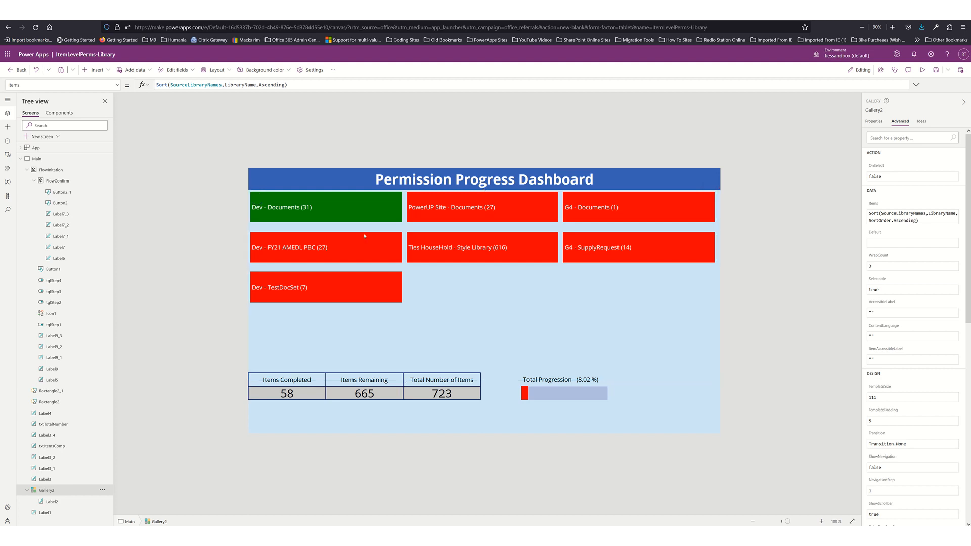
left_click(358, 214, "alt")
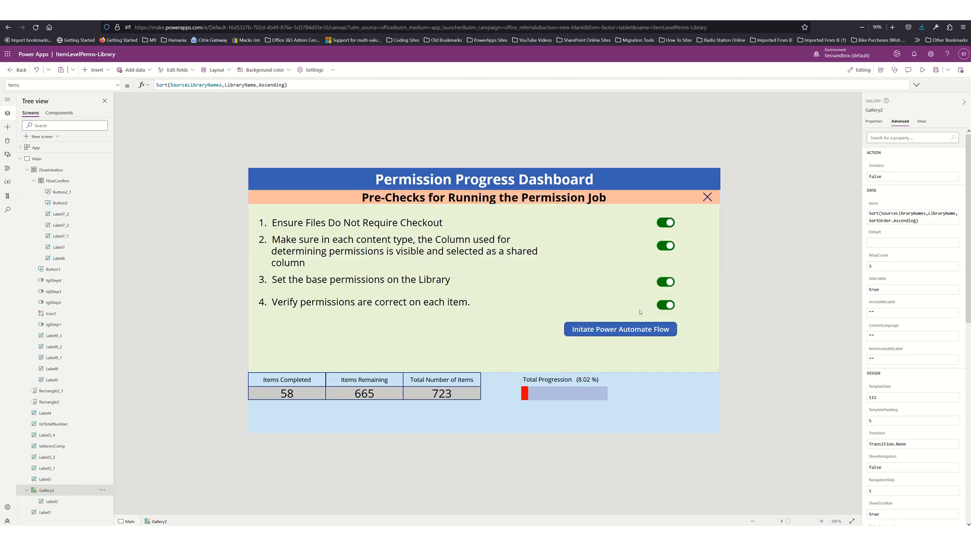
left_click(666, 305, "alt")
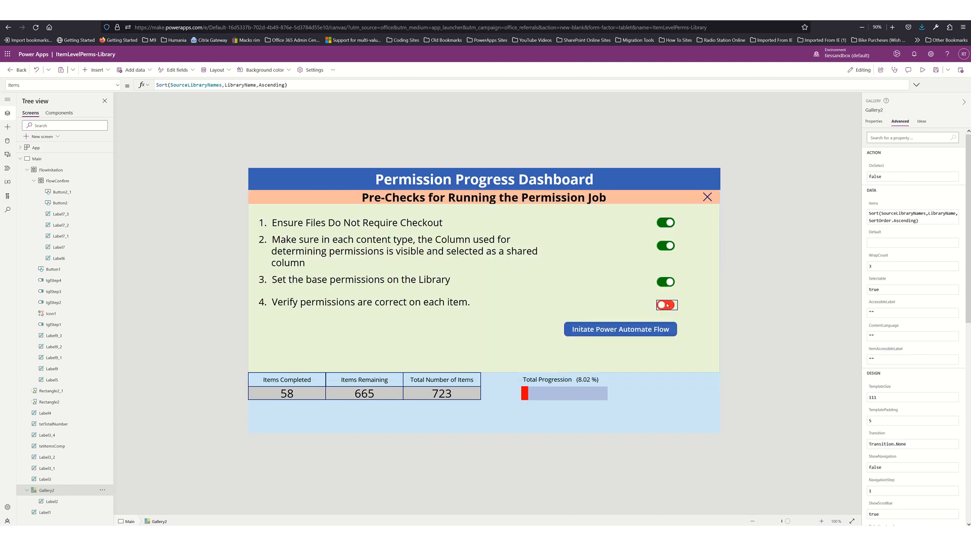
left_click(708, 197, "alt")
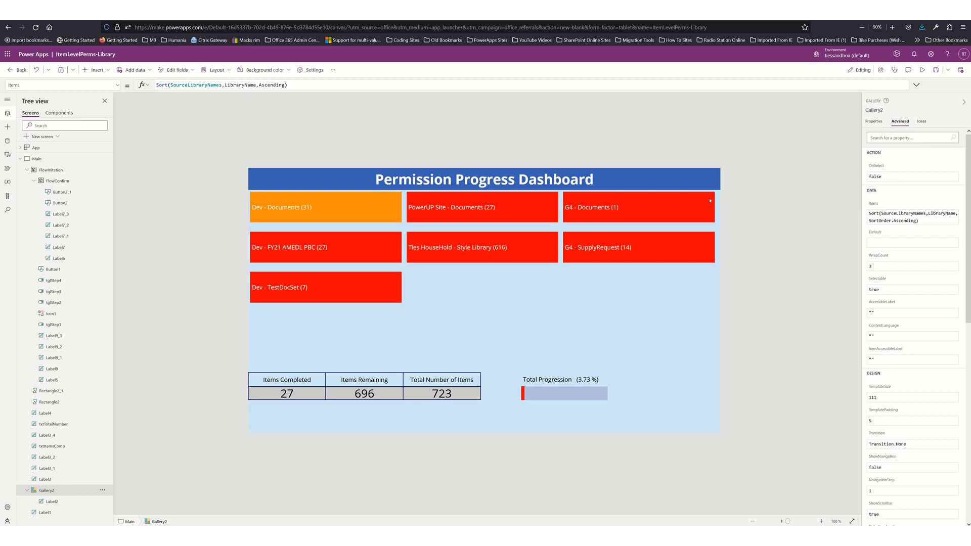
Step: Reopen the Dev - Documents pre-checks and switch step 4 back on
left_click(388, 207, "alt")
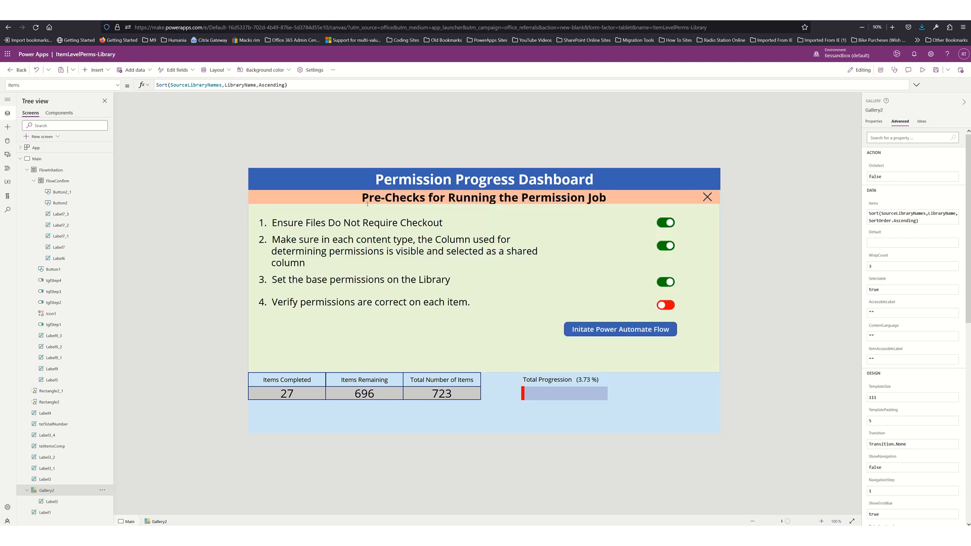
left_click(625, 330, "alt")
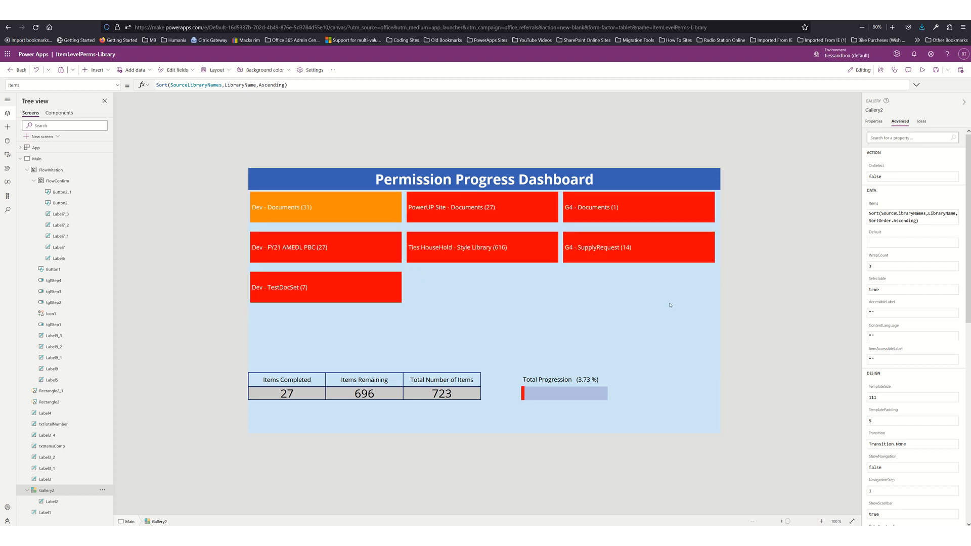
left_click(670, 304)
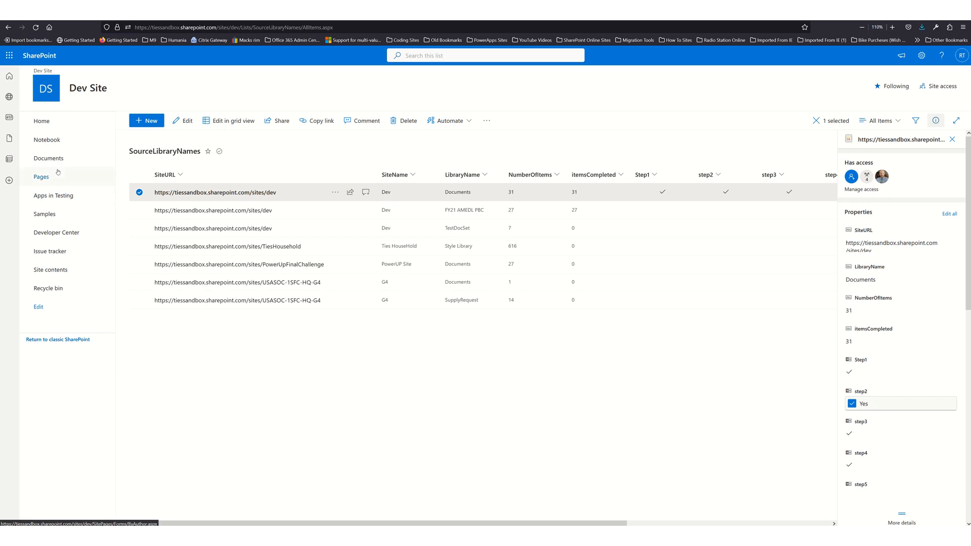
Step: In SharePoint, open the Dev Site's Documents library from its site contents and check which groups have access to Book.xlsx
left_click(50, 272)
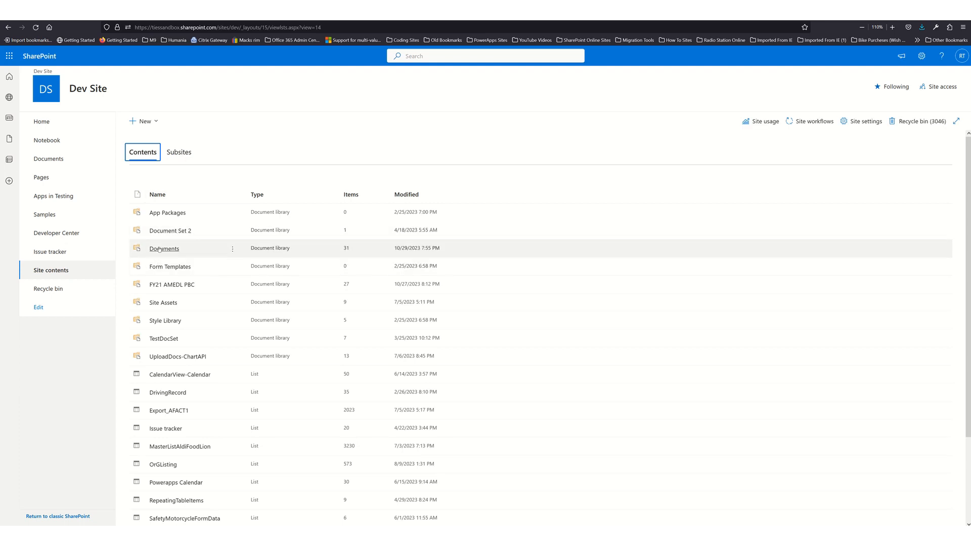
left_click(160, 248)
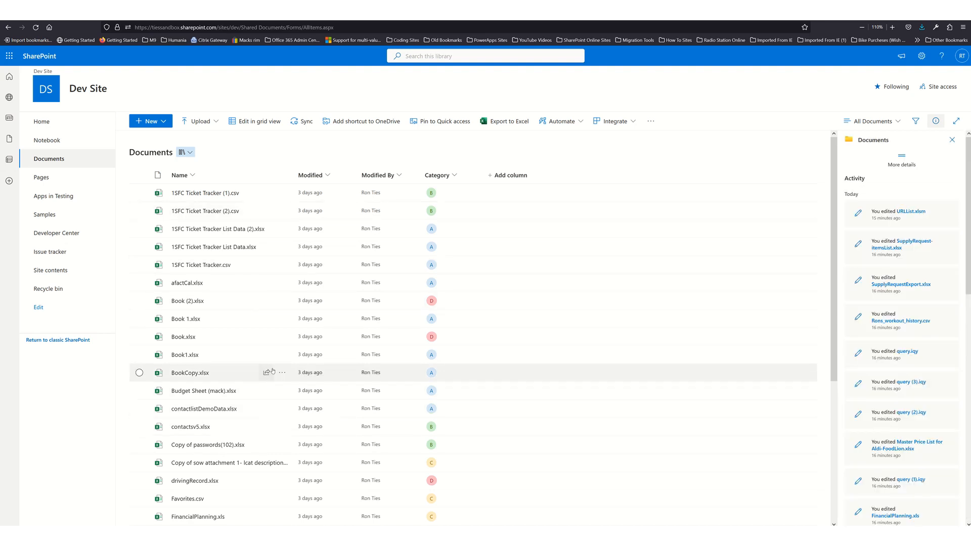
left_click(238, 338)
right_click(238, 338)
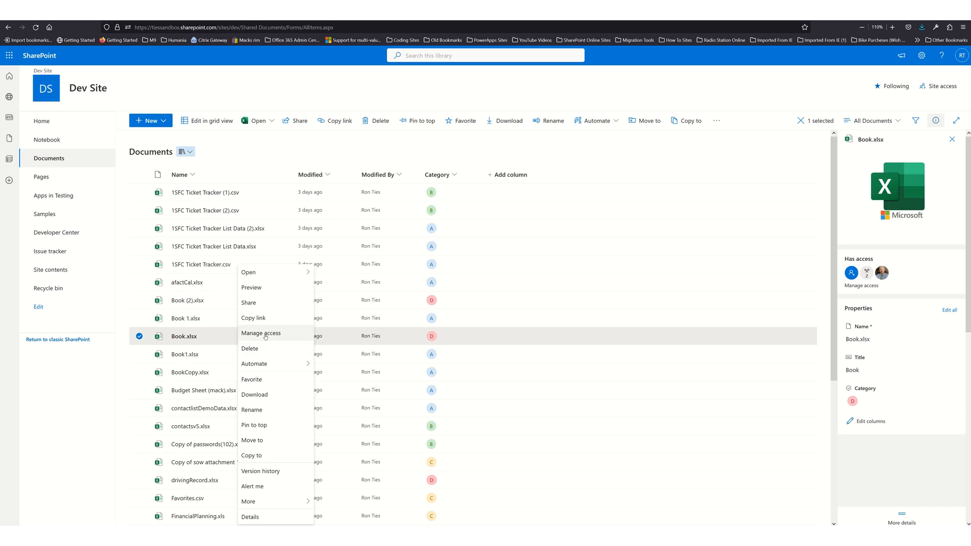
left_click(261, 333)
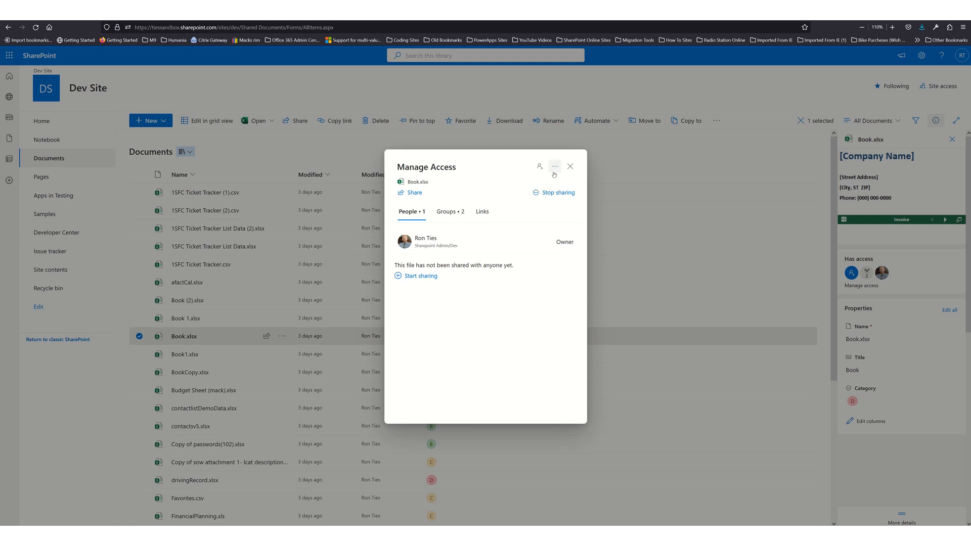
left_click(454, 211)
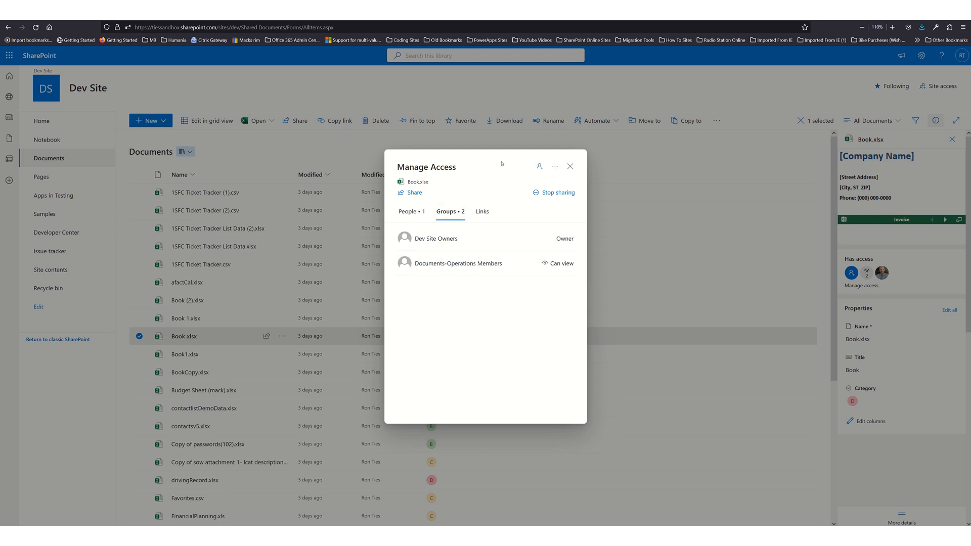
left_click(569, 167)
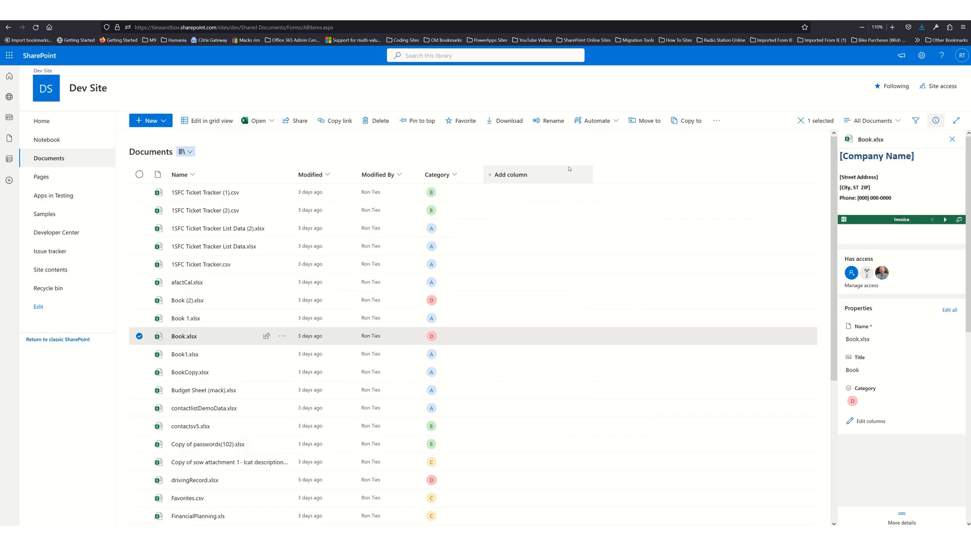
Step: Review the group access of Book.xlsx again against its category, and close the access details
right_click(409, 340)
left_click(448, 333)
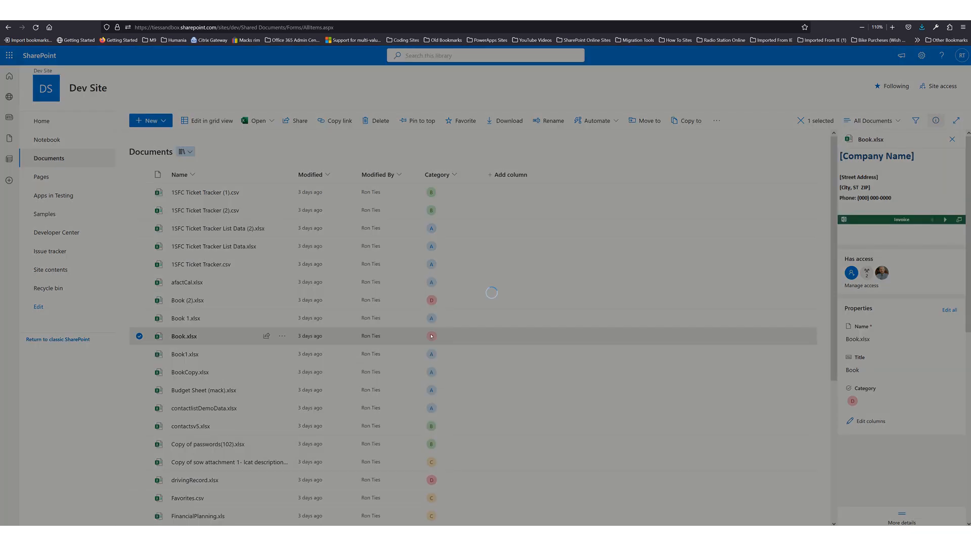
left_click(450, 211)
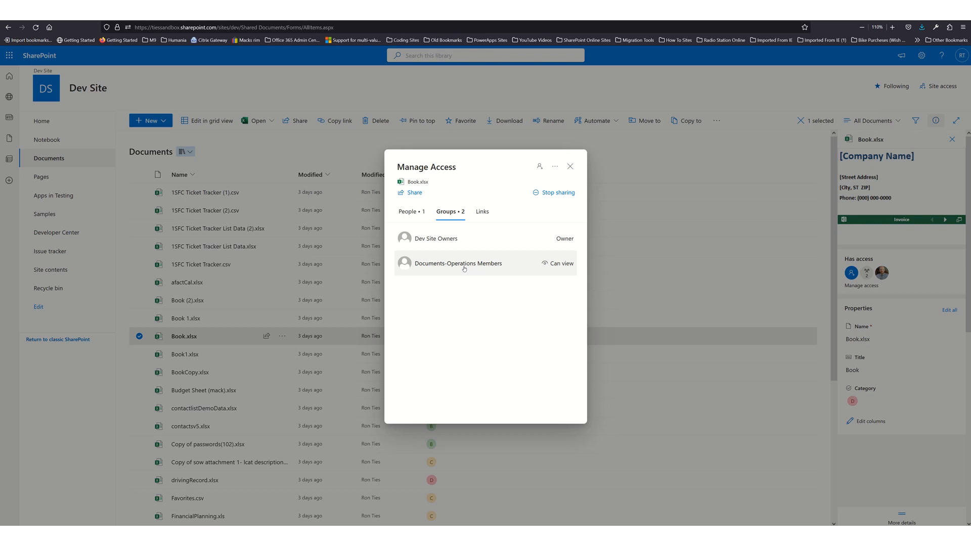
left_click(570, 167)
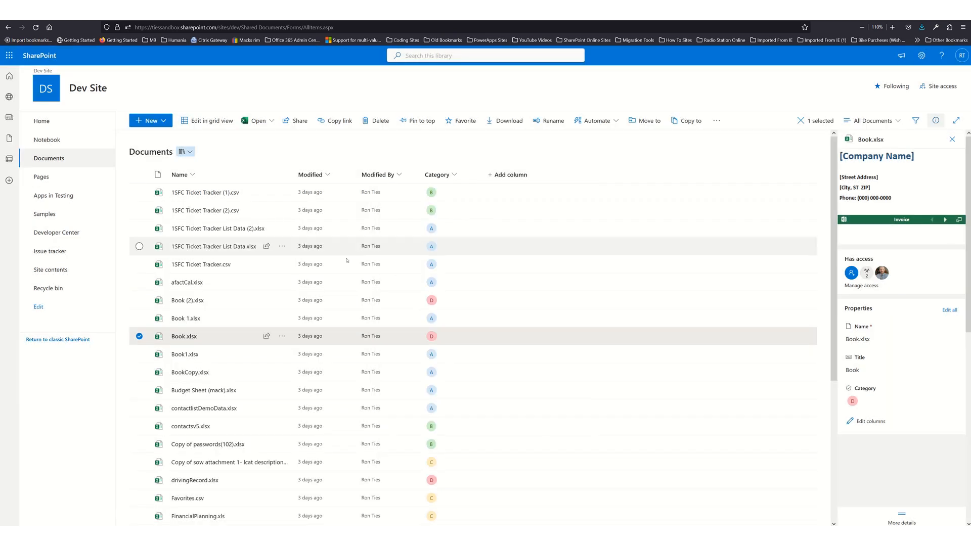
Step: Check which groups have access to 1SFC Ticket Tracker List Data.xlsx and close the access details
right_click(258, 251)
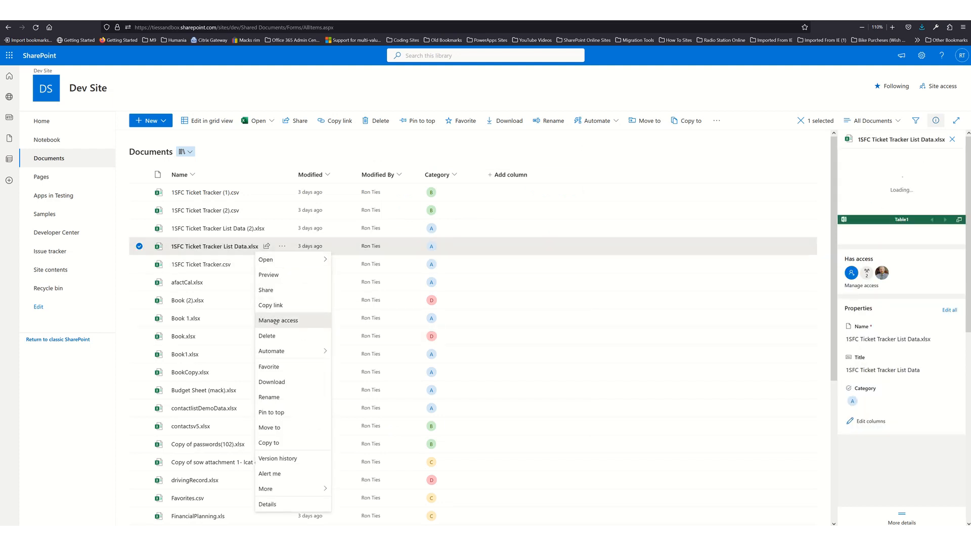
left_click(277, 322)
left_click(450, 211)
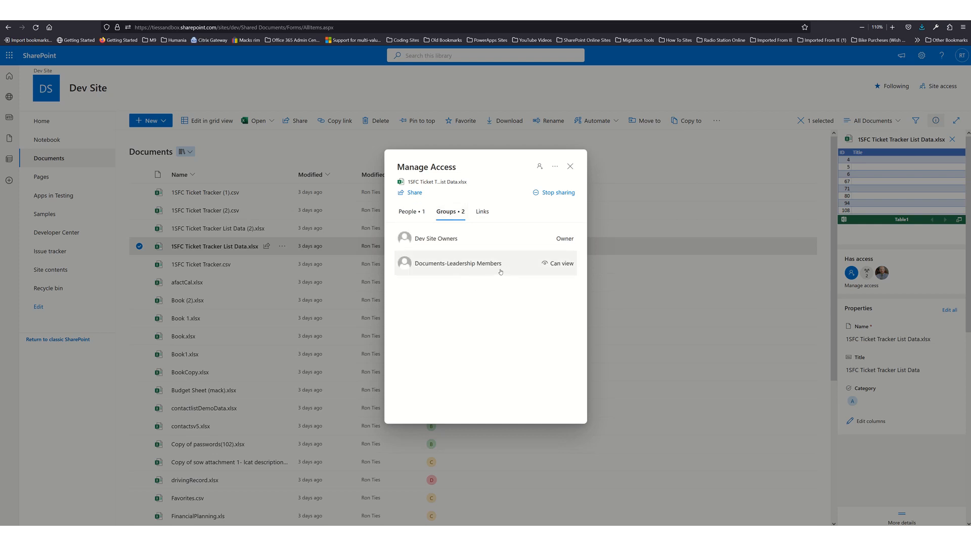
left_click(570, 166)
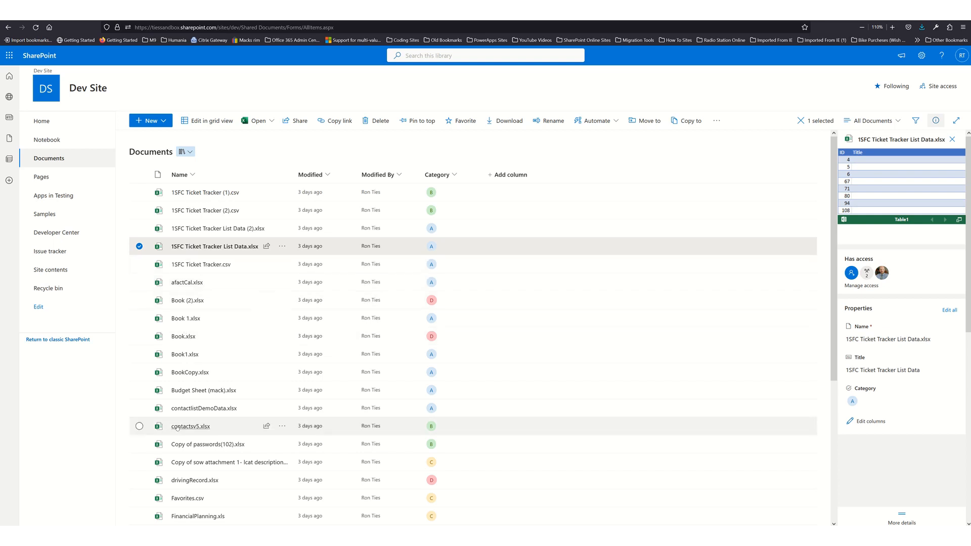
mouse_move(177, 427)
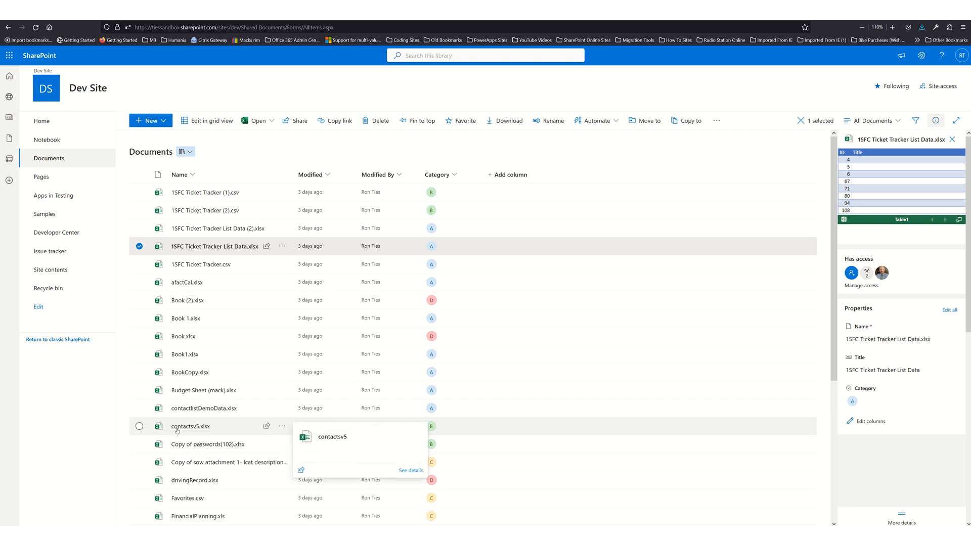